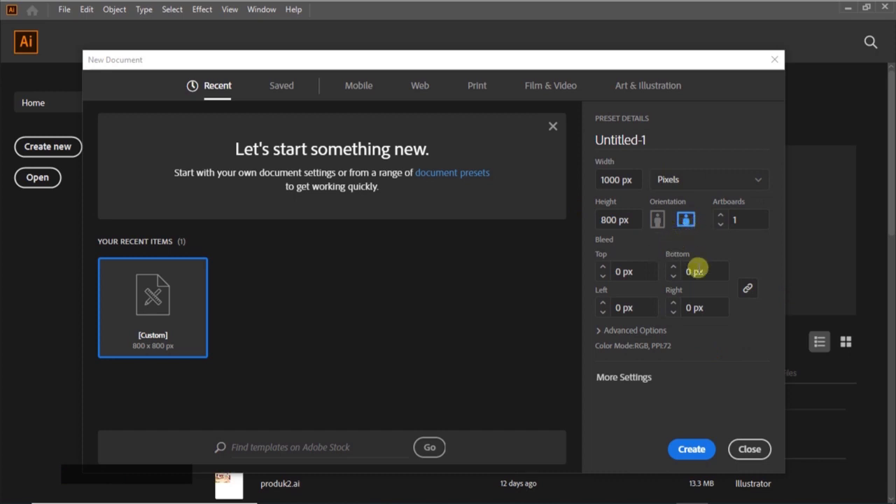
Step: Create a new document 1000 px wide and 800 px high in landscape orientation
click(662, 228)
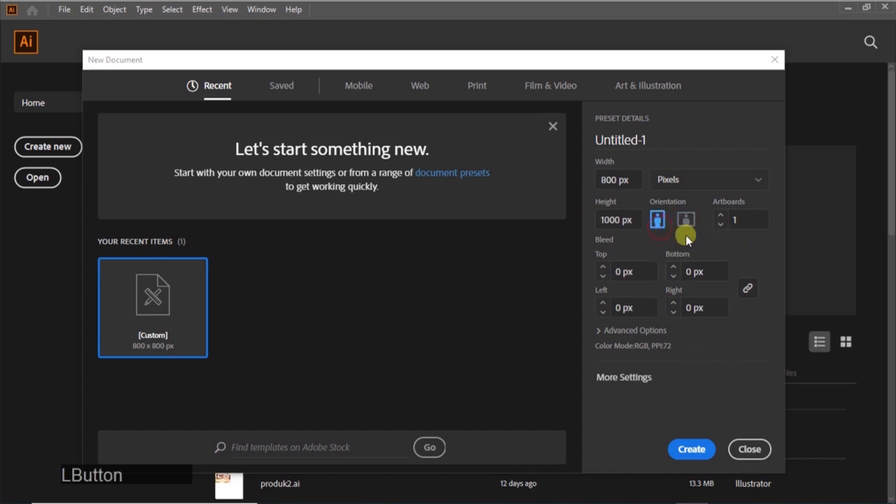
click(684, 221)
click(674, 447)
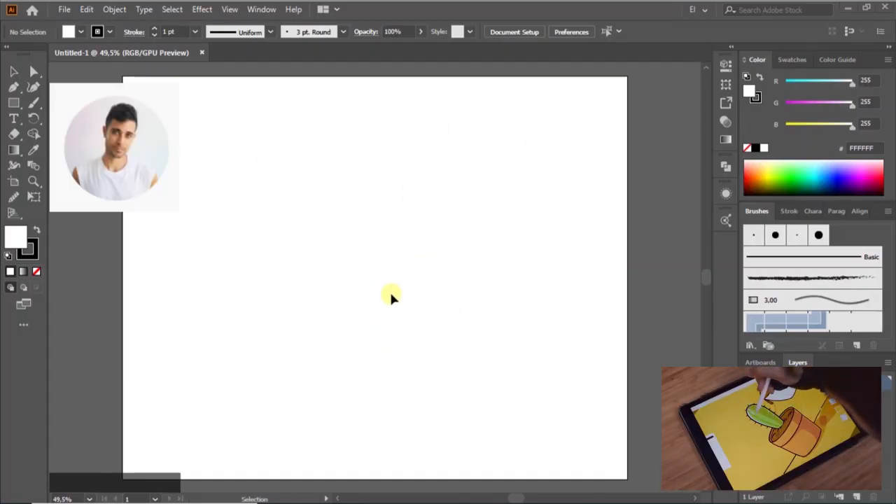
scroll(346, 270, up, 1)
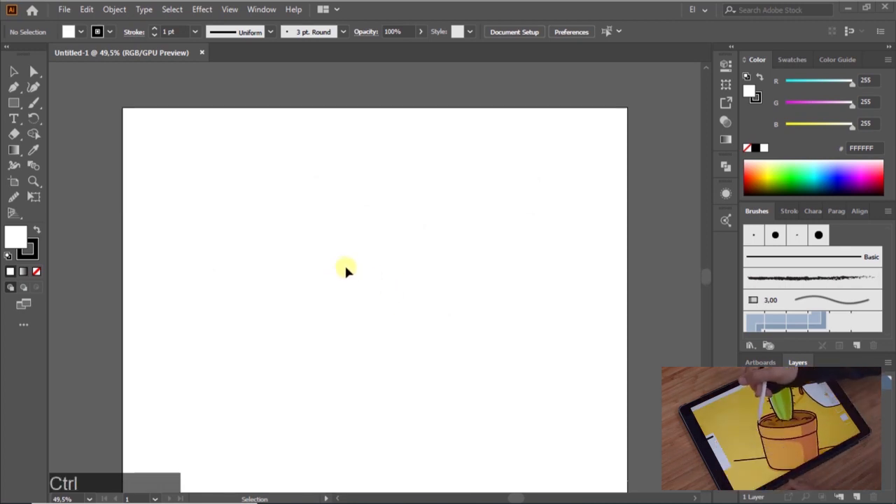
scroll(367, 273, right, 1)
scroll(334, 273, left, 2)
scroll(337, 260, down, 1)
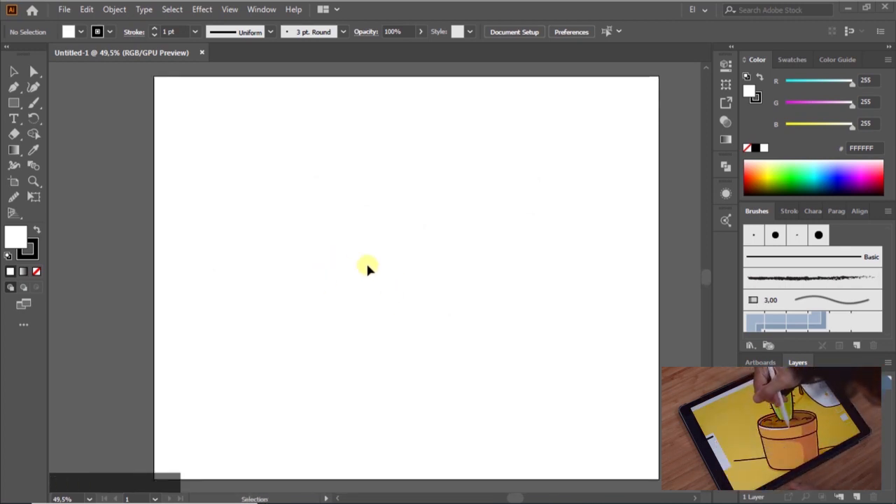
scroll(366, 266, up, 1)
scroll(386, 264, down, 2)
scroll(354, 273, left, 1)
scroll(337, 285, right, 1)
scroll(337, 285, left, 2)
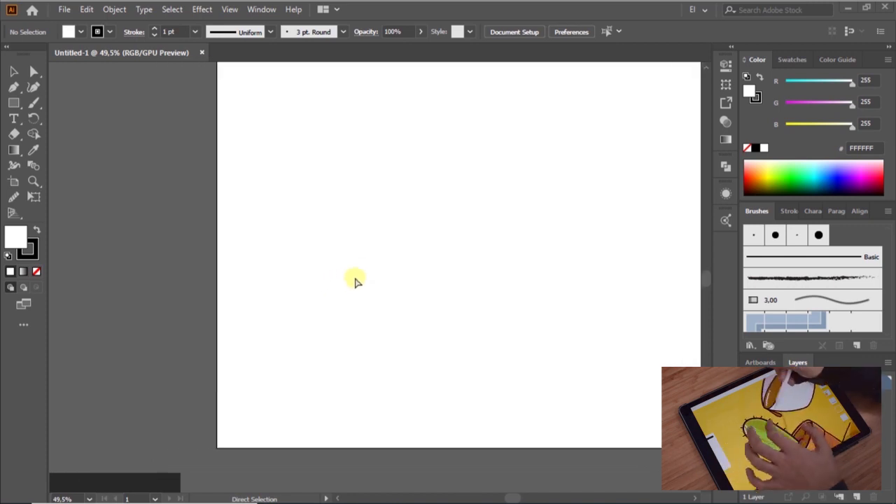
scroll(354, 280, right, 2)
scroll(334, 290, up, 1)
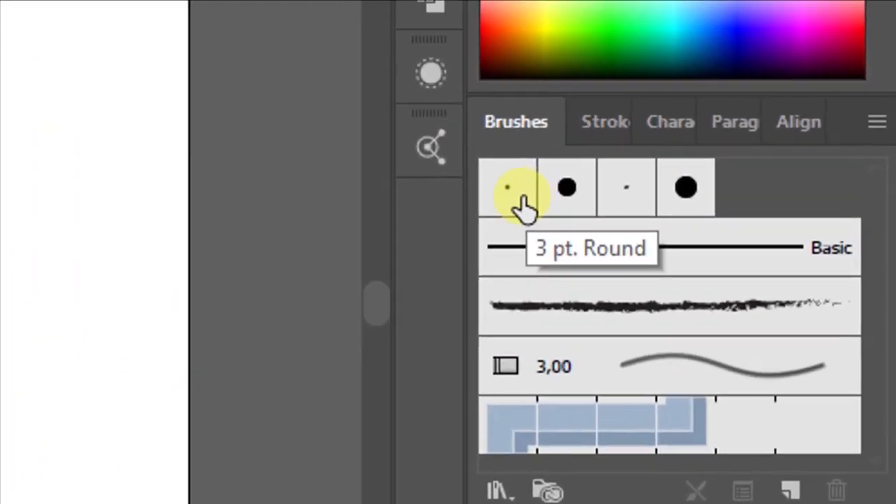
Step: Edit the 3 pt. Round calligraphic brush: size 6 pt, controlled by Pressure, with a 6 pt variation
click(755, 240)
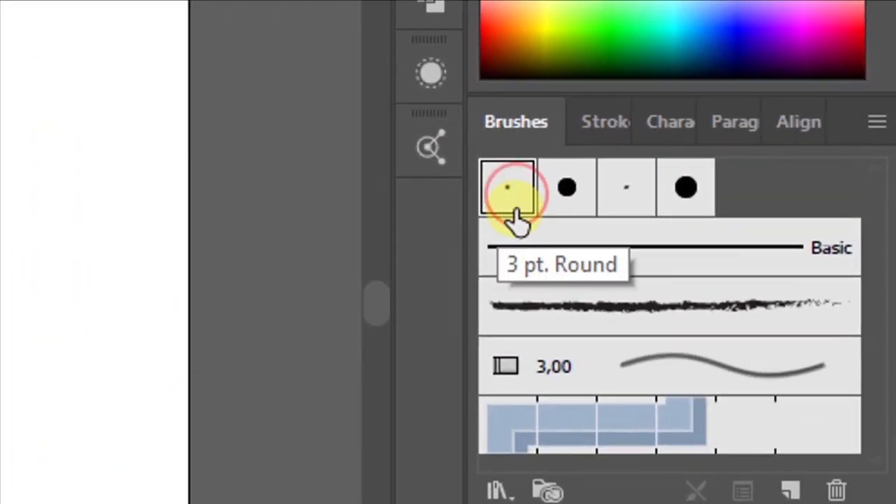
click(514, 200)
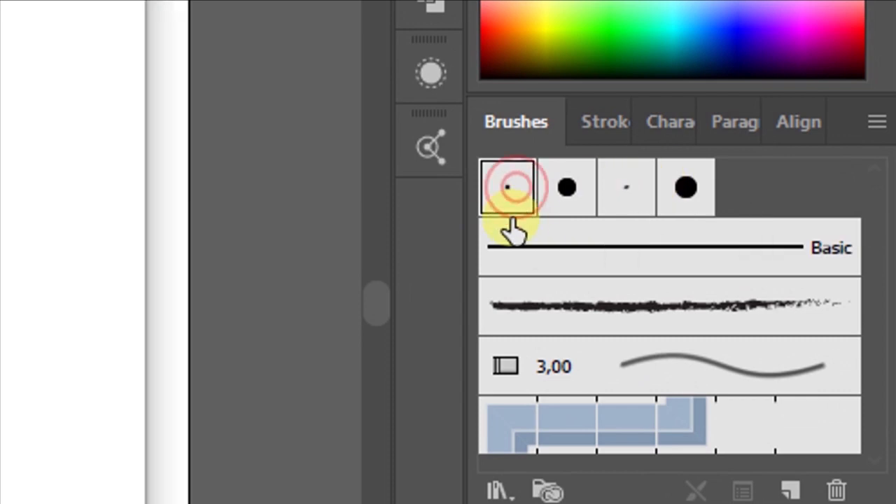
click(510, 210)
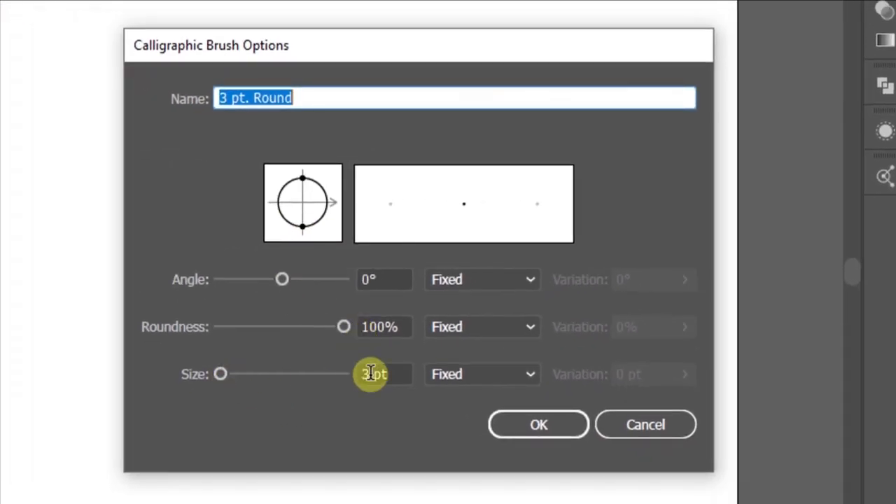
double_click(371, 374)
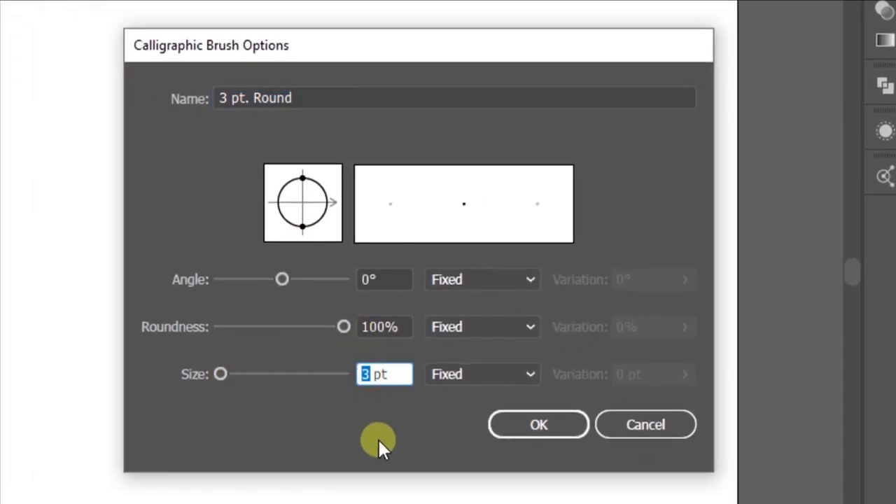
text(6)
click(505, 383)
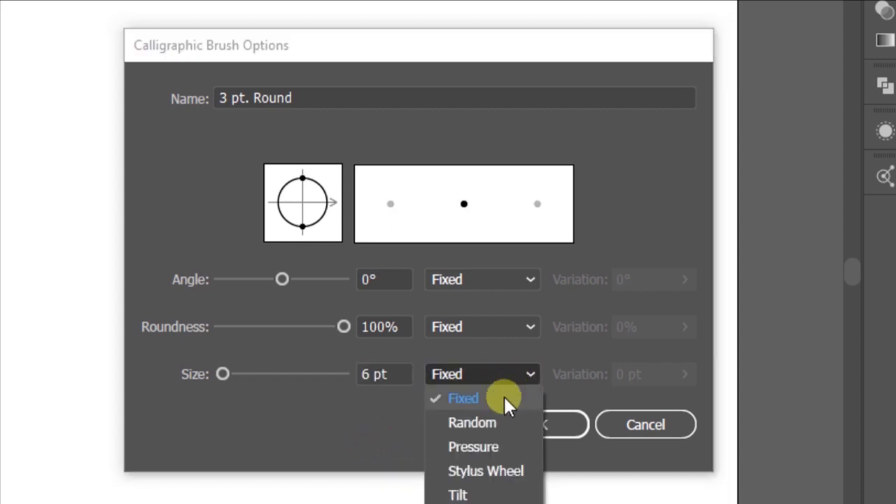
click(473, 446)
click(686, 374)
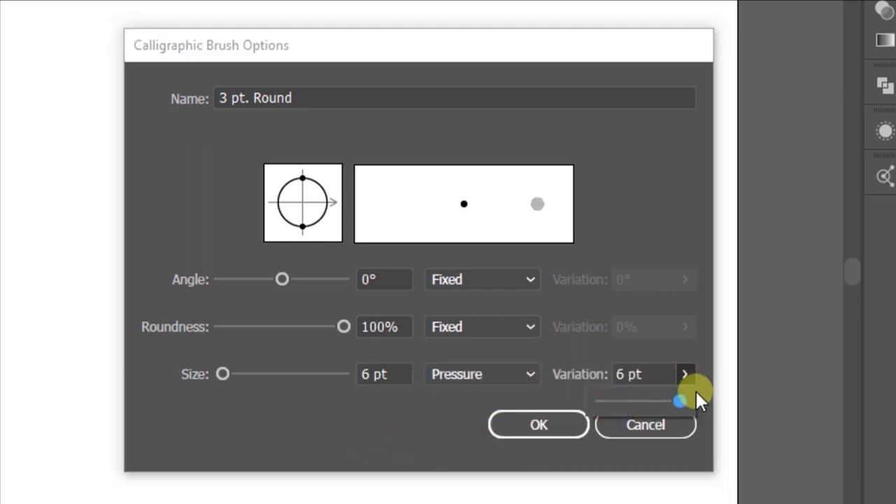
click(522, 429)
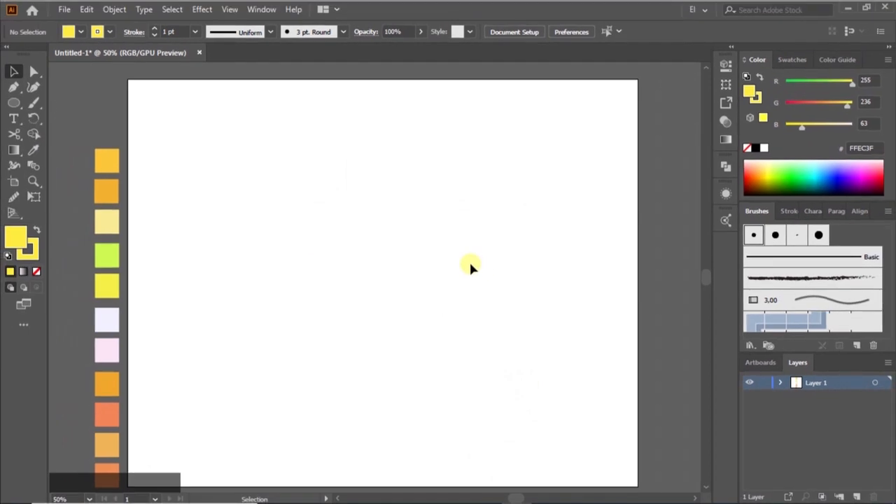
Step: Activate the Paintbrush with no fill and a black stroke
key(b)
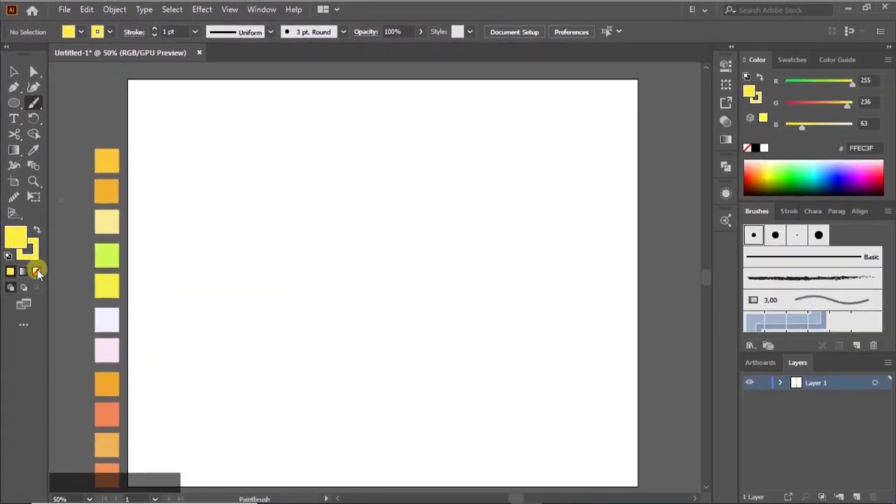
click(36, 270)
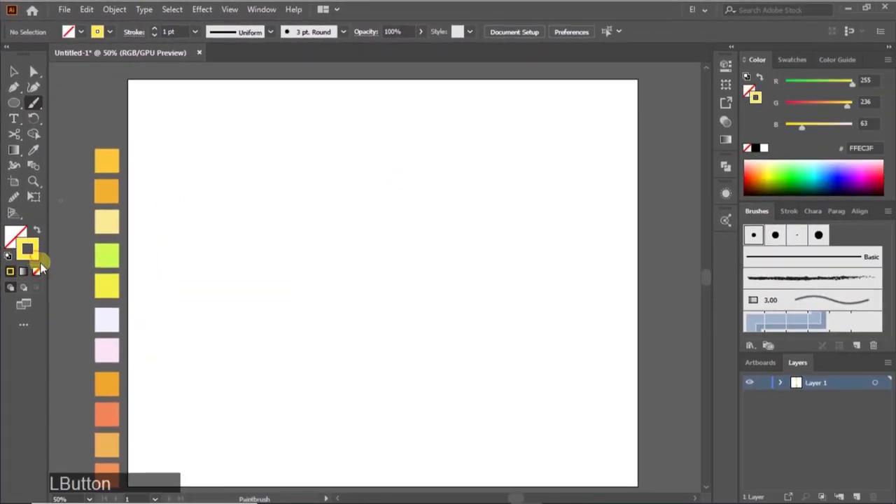
click(755, 148)
Step: Paint three curvy freehand test strokes across the artboard, undoing each one
drag(394, 185, 294, 329)
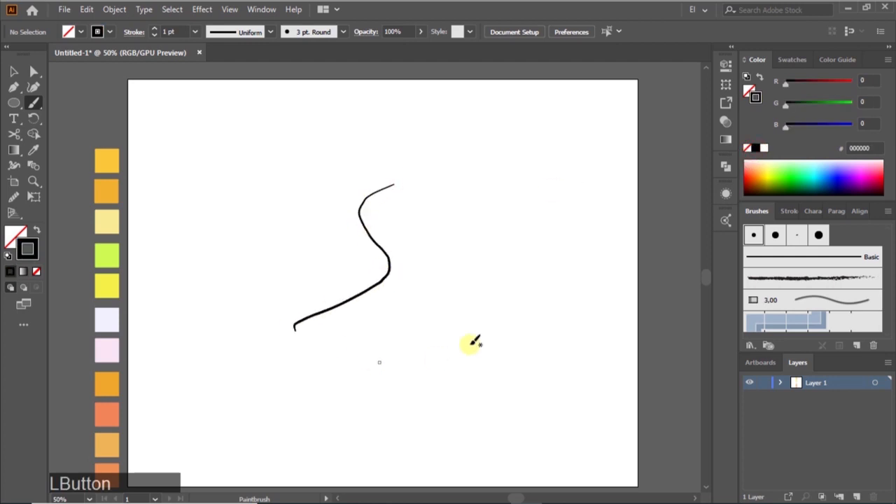
key(ctrl+z)
mouse_move(255, 263)
mouse_down()
mouse_move(410, 234)
mouse_move(220, 334)
mouse_move(547, 348)
mouse_up()
key(ctrl+z)
mouse_move(232, 226)
mouse_down()
mouse_move(579, 228)
mouse_move(429, 242)
mouse_move(264, 301)
mouse_move(460, 383)
mouse_move(658, 366)
mouse_up()
key(ctrl+z)
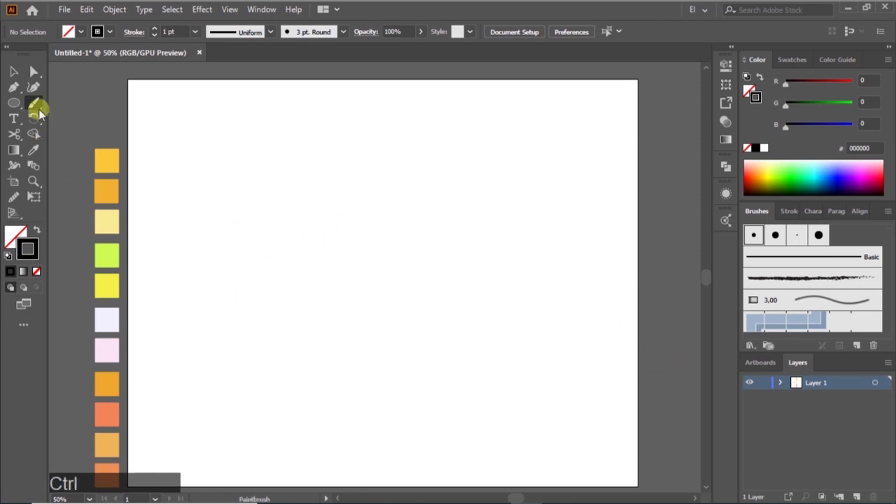
Step: Adjust the Paintbrush tool's fidelity from Accurate toward Smooth in its options
click(35, 105)
double_click(33, 103)
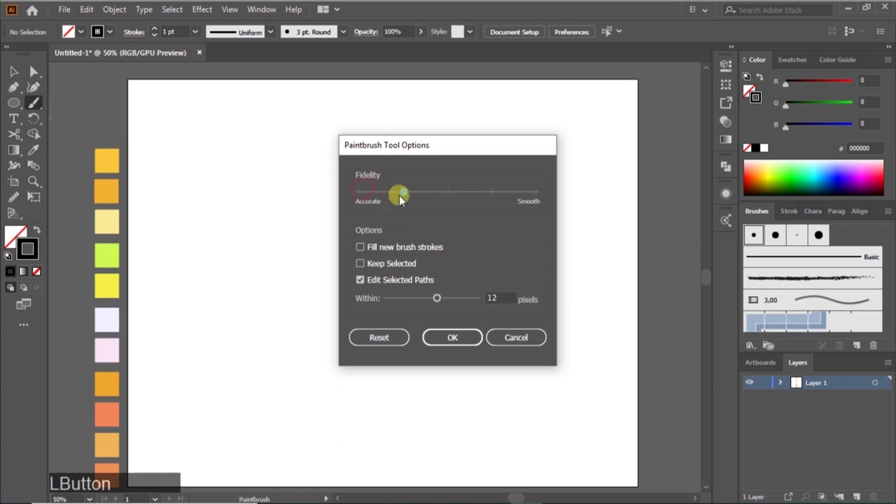
click(453, 339)
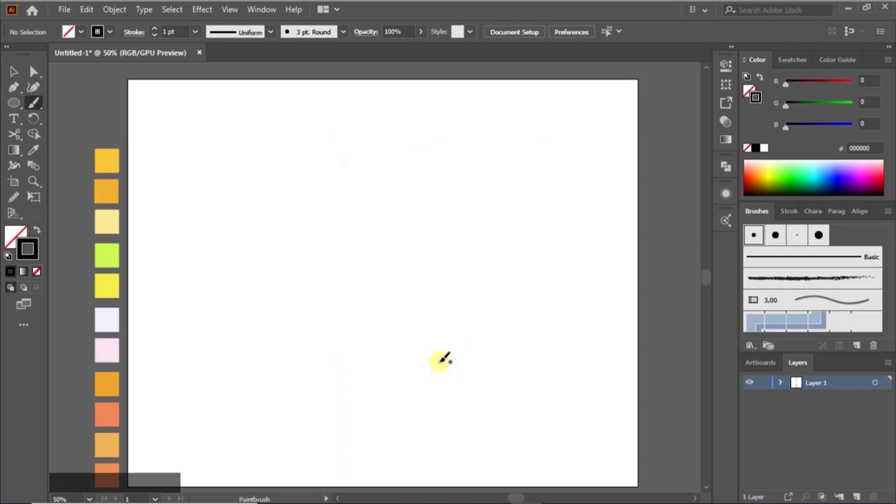
Step: Paint one long looping test stroke across the artboard, then delete it
mouse_move(228, 199)
mouse_down()
mouse_move(295, 214)
mouse_move(545, 198)
mouse_move(459, 183)
mouse_move(251, 311)
mouse_move(277, 286)
mouse_move(565, 326)
mouse_move(634, 294)
mouse_up()
key(v)
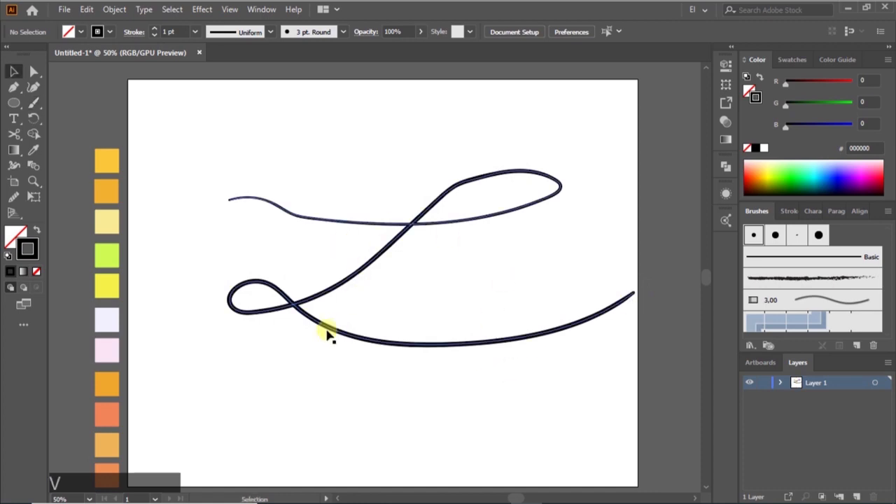
click(325, 339)
key(Delete)
Step: Draw a flat ellipse about 280 px wide and 59 px high, and place a smaller, flatter ellipse directly below it
click(13, 102)
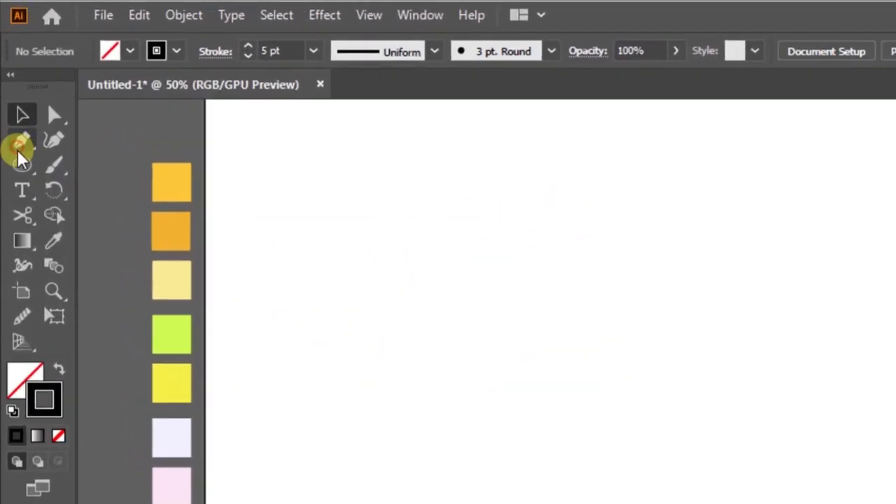
drag(406, 495, 689, 503)
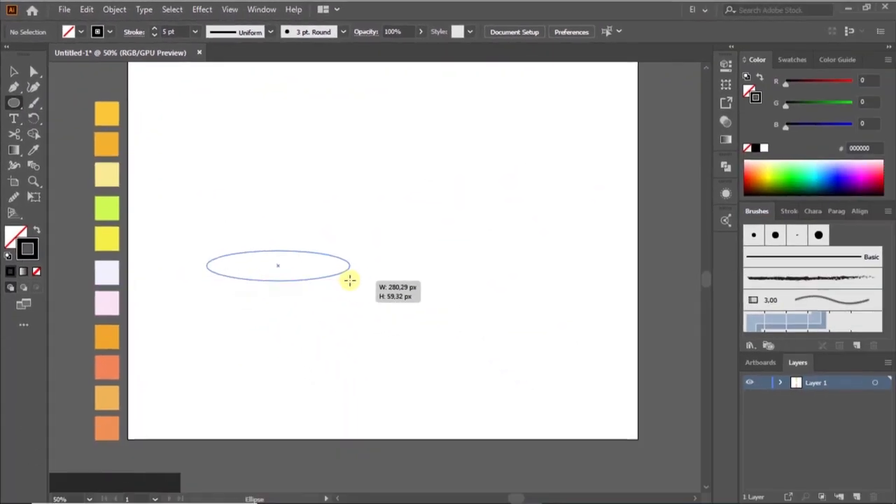
drag(350, 280, 343, 327)
click(13, 71)
click(388, 224)
click(316, 278)
click(366, 356)
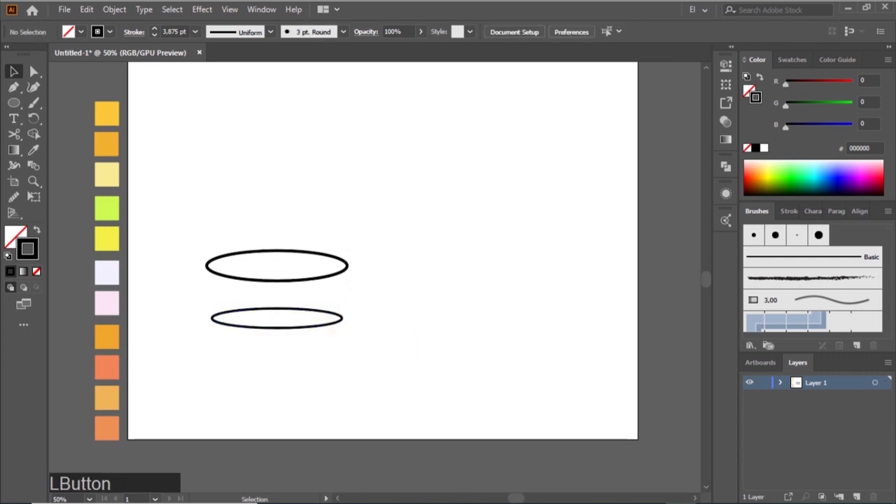
Step: Add a narrower copy of the lower ellipse well beneath it, and bring the middle ellipse up close to the top one
click(326, 320)
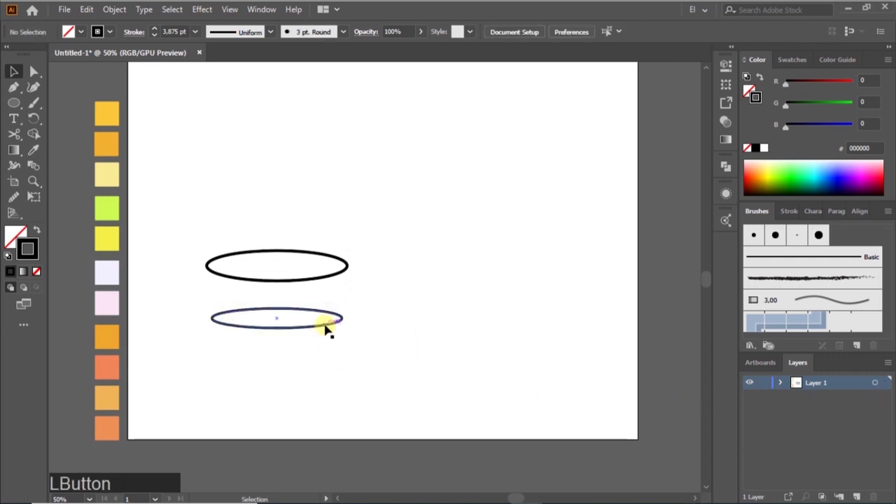
drag(326, 327, 332, 383)
click(343, 340)
click(391, 325)
click(390, 384)
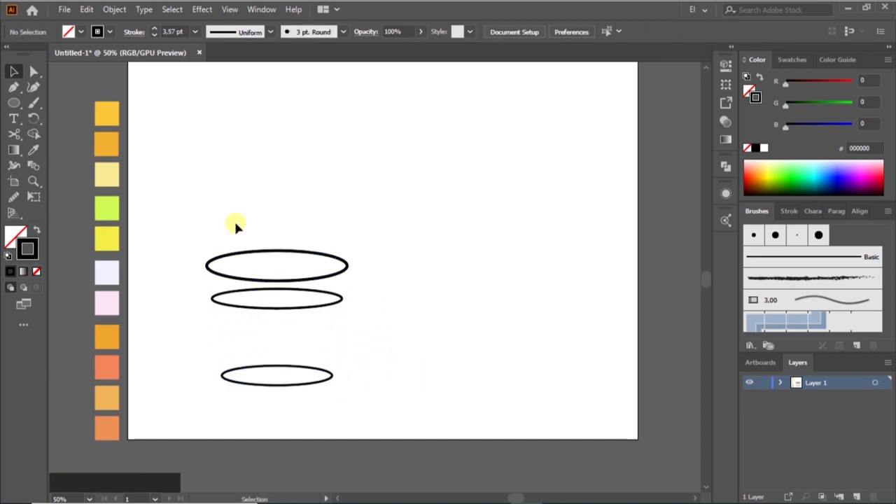
Step: Select the three stacked ellipses and scale them down together slightly
drag(188, 204, 369, 416)
drag(346, 385, 313, 400)
click(434, 364)
Step: Add a fourth ellipse above and to the right of the stack, tilted upward to the right
scroll(434, 364, up, 1)
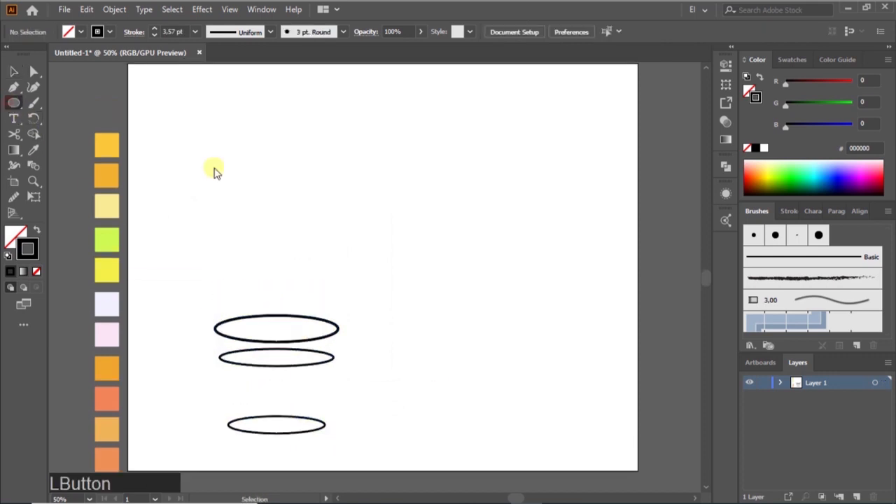
mouse_move(421, 261)
mouse_down()
mouse_move(402, 248)
mouse_move(476, 285)
mouse_move(482, 274)
mouse_move(468, 259)
mouse_move(468, 278)
mouse_move(456, 283)
mouse_move(475, 270)
mouse_move(477, 257)
mouse_move(463, 257)
mouse_up()
key(v)
scroll(447, 343, down, 3)
click(445, 351)
scroll(209, 180, up, 1)
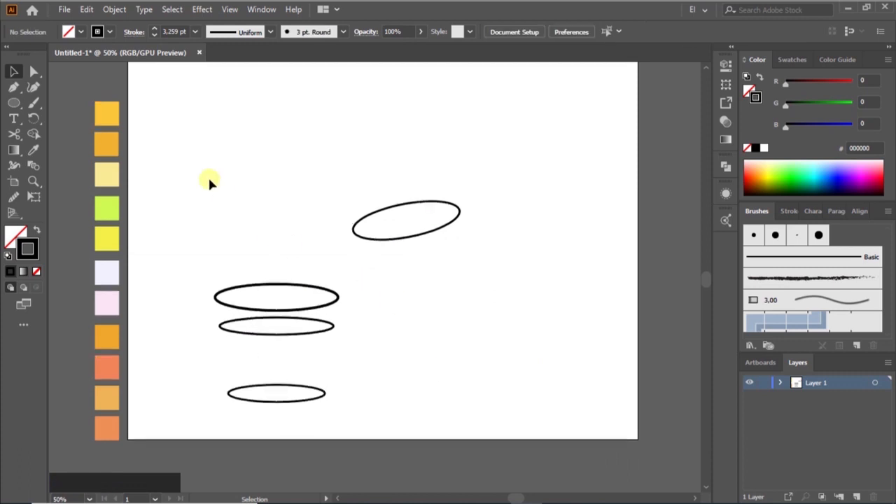
Step: Select all four ellipses and shift them together slightly to the right on the artboard
drag(209, 180, 382, 412)
drag(305, 332, 337, 329)
scroll(502, 350, up, 1)
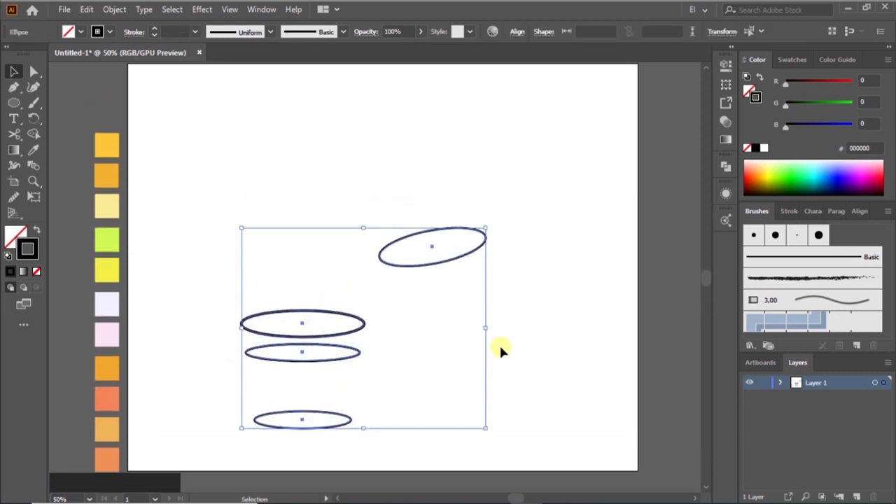
click(510, 320)
Step: Move the tilted ellipse left toward the stack, scale it down slightly and rotate it a little
mouse_move(454, 262)
mouse_down()
mouse_move(414, 259)
mouse_move(444, 236)
mouse_move(458, 253)
mouse_move(441, 240)
mouse_move(444, 257)
mouse_up()
click(498, 283)
click(432, 255)
click(542, 344)
click(428, 252)
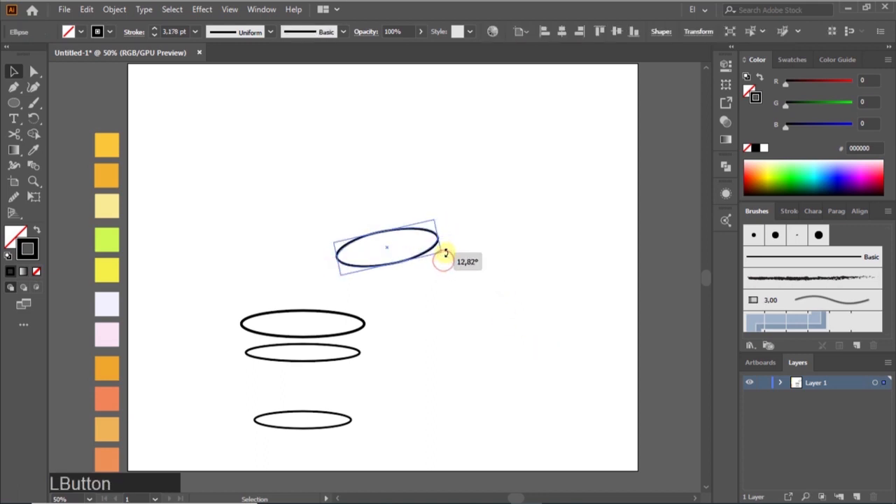
click(486, 301)
Step: Duplicate the tilted ellipse down and to the right, and scale the copy down proportionally about its centre
scroll(515, 373, down, 2)
scroll(514, 369, up, 1)
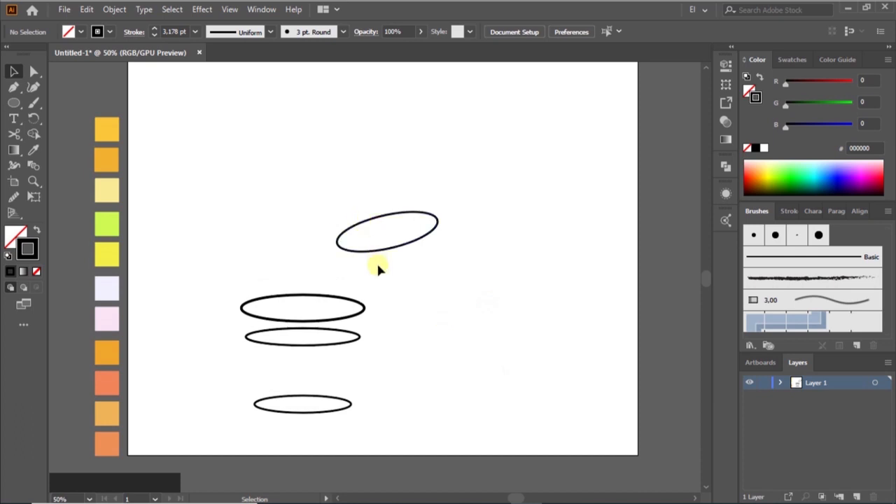
drag(406, 244, 437, 295)
click(458, 305)
key(alt+shift)
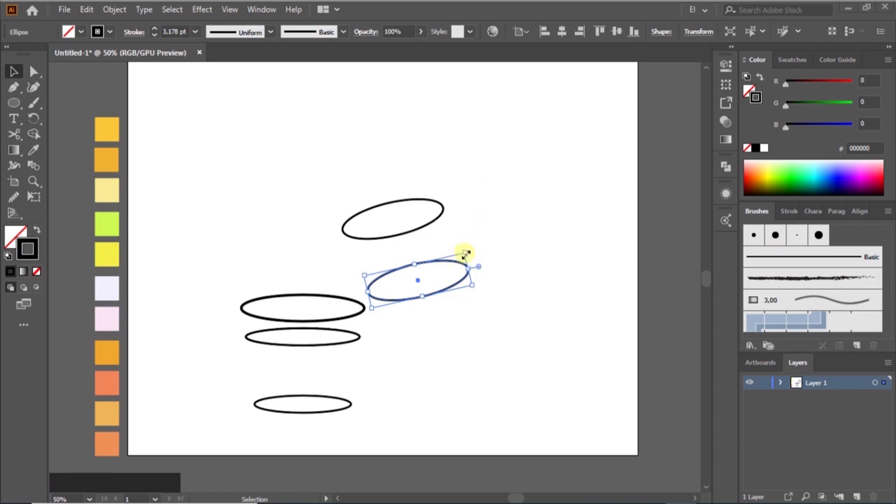
mouse_move(466, 253)
mouse_down()
mouse_move(444, 256)
mouse_move(455, 261)
mouse_up()
click(514, 307)
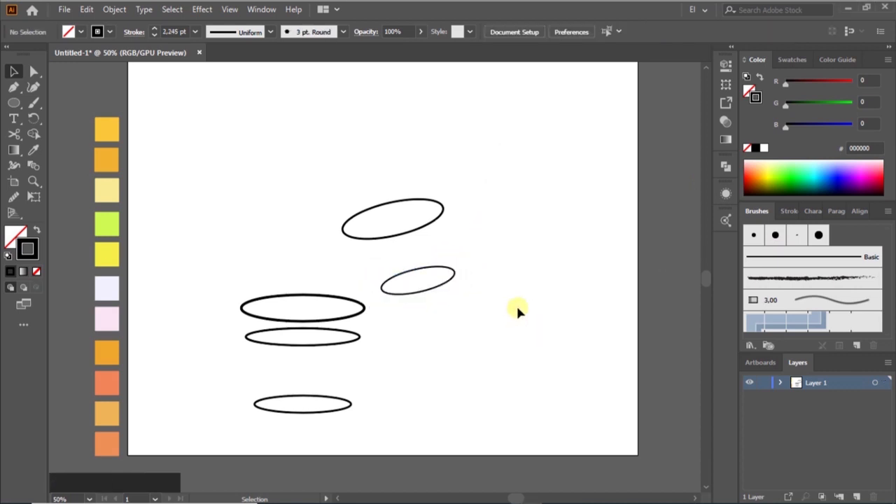
Step: Rotate both tilted ellipses slightly so that they slope more steeply up to the right
click(452, 272)
drag(457, 257, 456, 254)
click(411, 235)
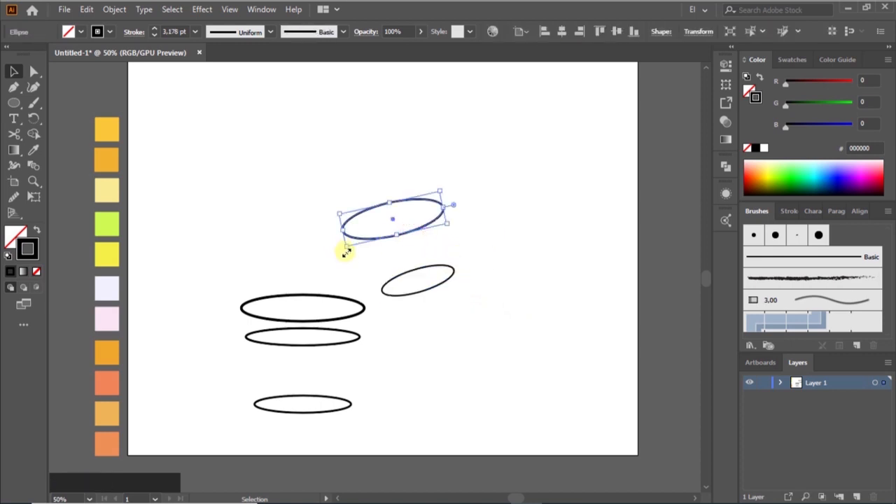
drag(346, 253, 348, 254)
click(498, 262)
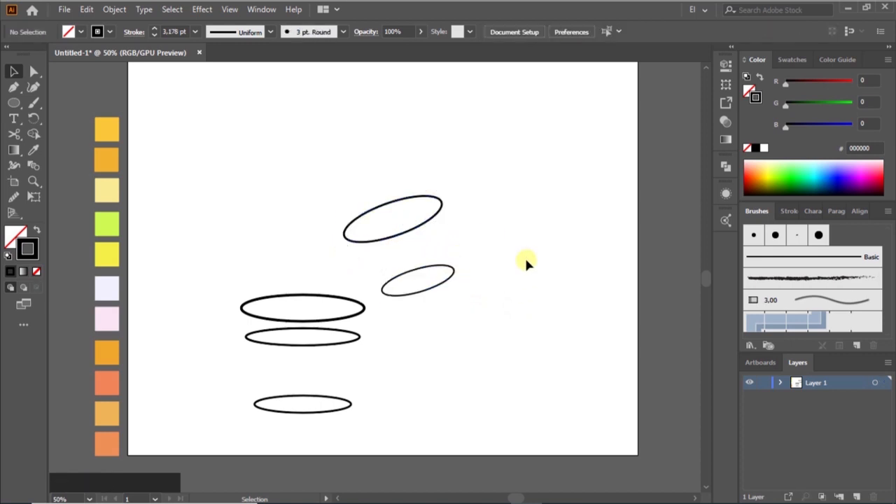
Step: Duplicate a tilted ellipse so that the copy overlaps the upper tilted ellipse, and scale and rotate it to a flatter tilt
mouse_move(443, 288)
mouse_down()
mouse_move(420, 234)
mouse_move(408, 236)
mouse_move(440, 206)
mouse_move(446, 213)
mouse_up()
mouse_move(403, 238)
mouse_down()
mouse_move(411, 245)
mouse_move(419, 232)
mouse_up()
click(421, 241)
key(ctrl+z)
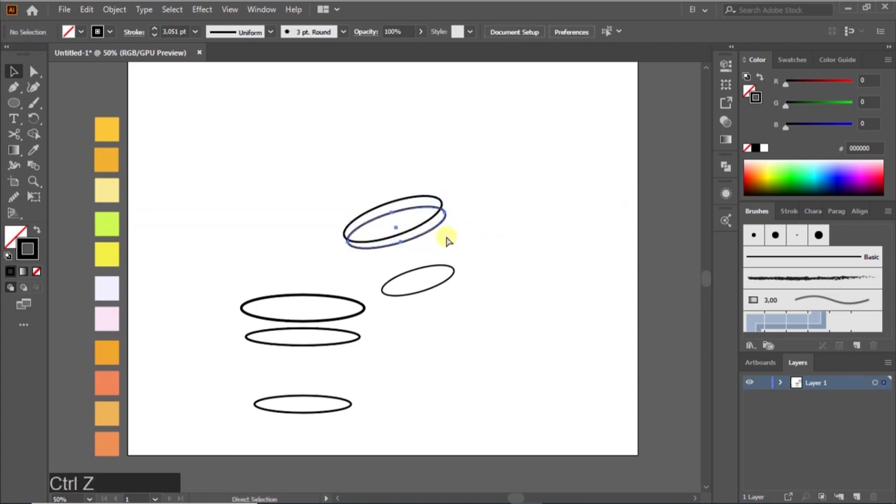
key(ctrl+z)
key(ctrl+z)
key(ctrl+z)
key(ctrl+shift+z)
key(ctrl+shift+z)
Step: Nudge and slightly rotate the overlapping ellipse so that its left end meets the left end of the upper ellipse
key(Down)
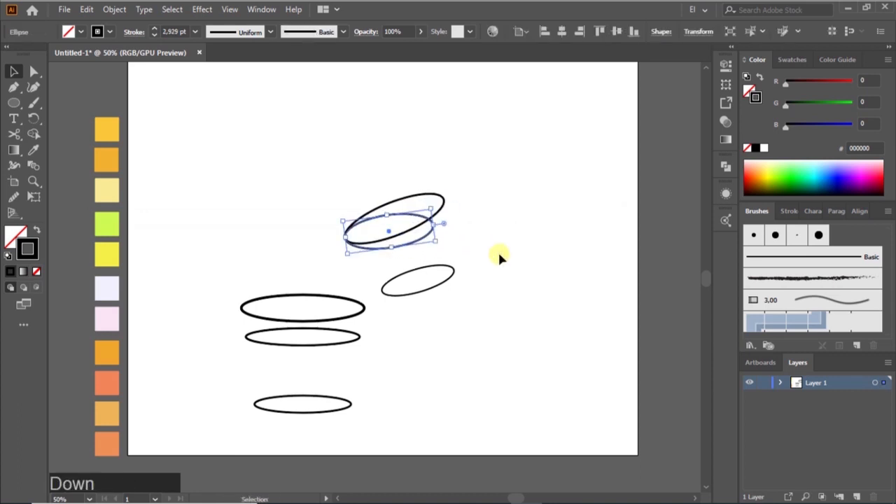
key(Up)
click(513, 248)
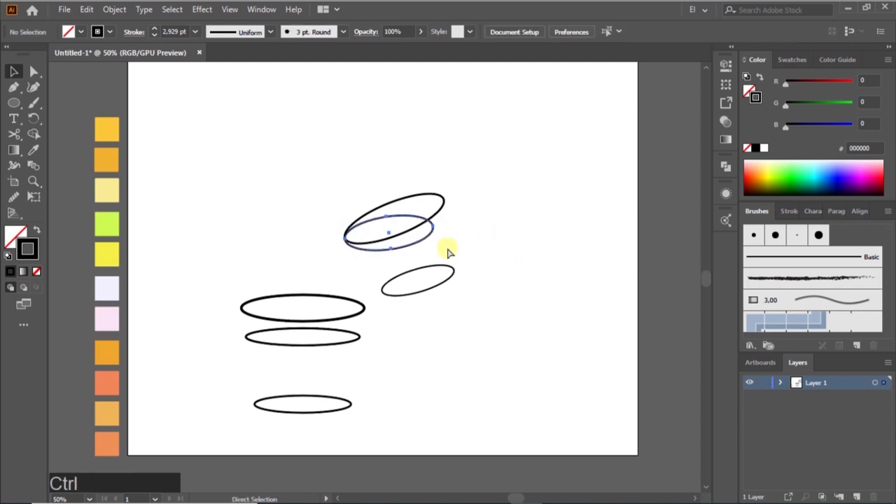
click(425, 236)
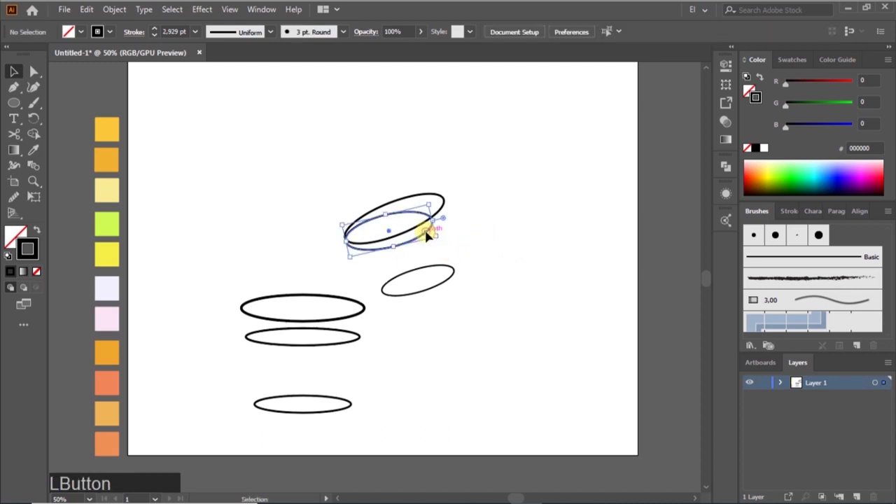
key(Up)
key(Down)
click(488, 244)
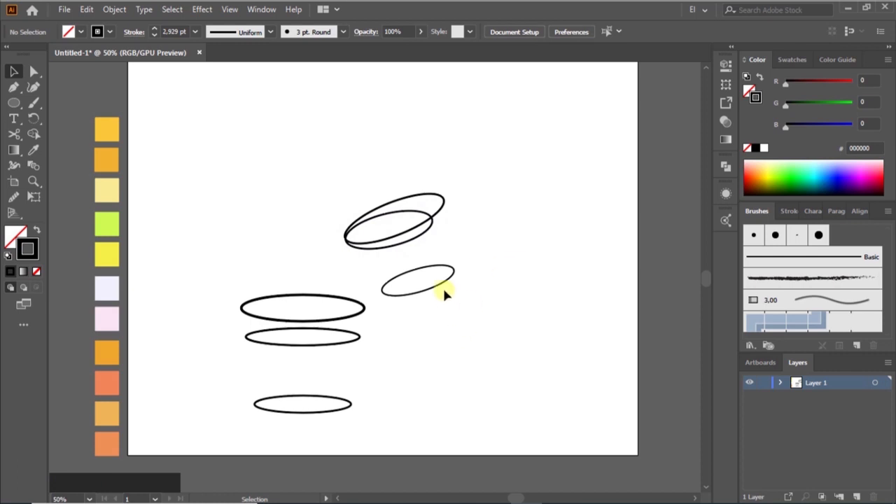
Step: Shift the small lower tilted ellipse slightly to the right and rotate it so that it slopes more steeply
key(Up)
key(Right)
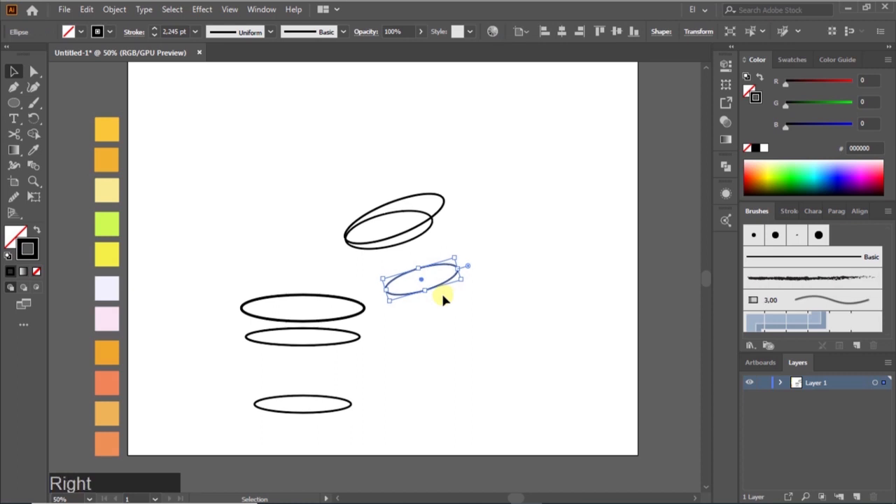
click(481, 329)
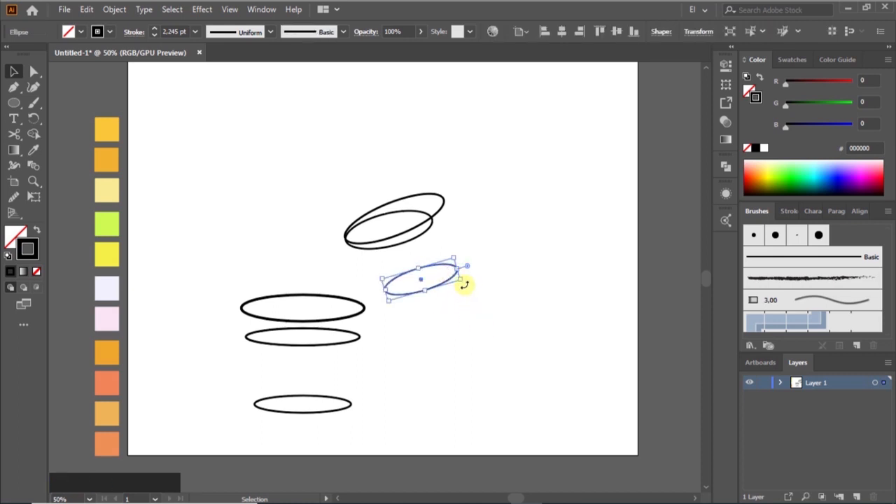
click(470, 298)
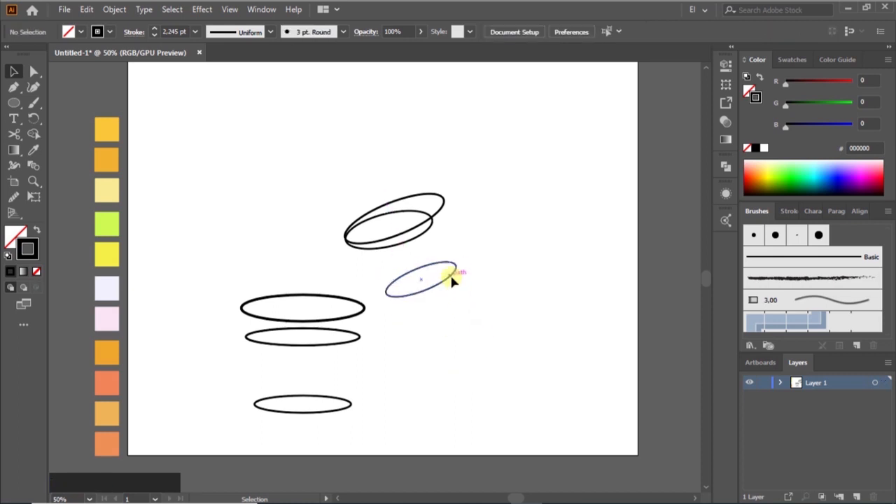
click(452, 280)
key(Right)
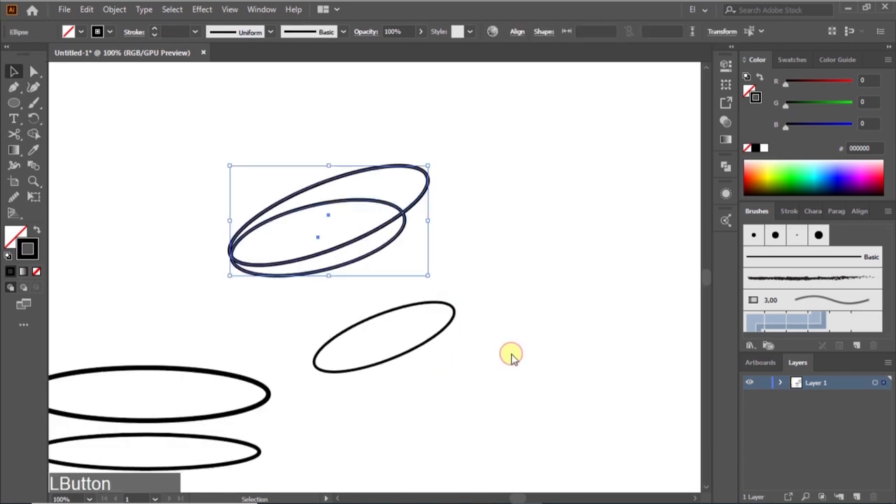
Step: Remove the crescent of the inner ellipse that protrudes below the upper ellipse with the Shape Builder tool, leaving the inner rim arc
key(shift+m)
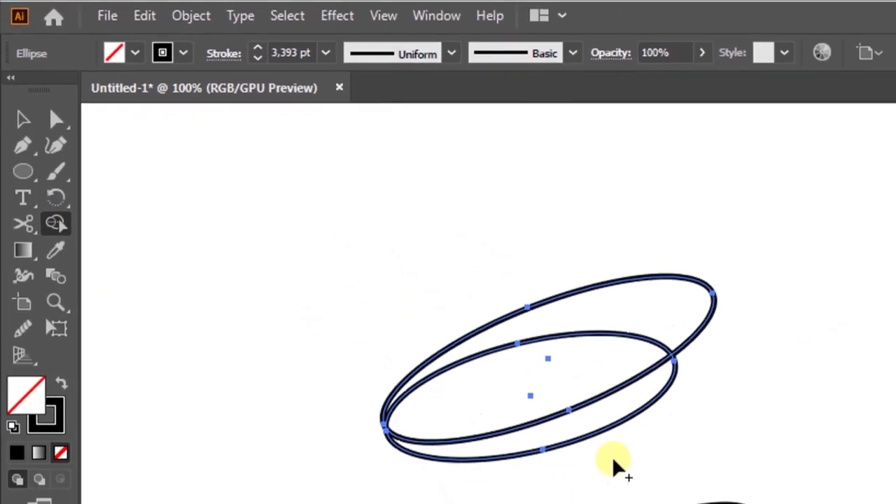
mouse_move(375, 273)
mouse_down()
mouse_move(352, 255)
mouse_move(440, 232)
mouse_move(368, 263)
mouse_up()
alt+drag(445, 239, 388, 266)
Step: Paint the cup's left and right side walls as curved brush strokes from the rim ends down to the base ellipse
key(b)
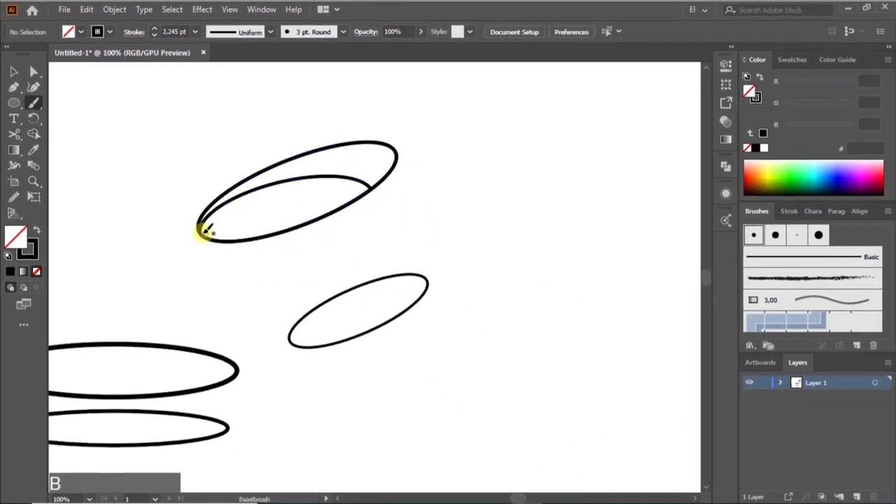
mouse_move(202, 229)
mouse_down()
mouse_move(214, 267)
mouse_move(265, 324)
mouse_move(336, 348)
mouse_move(300, 344)
mouse_up()
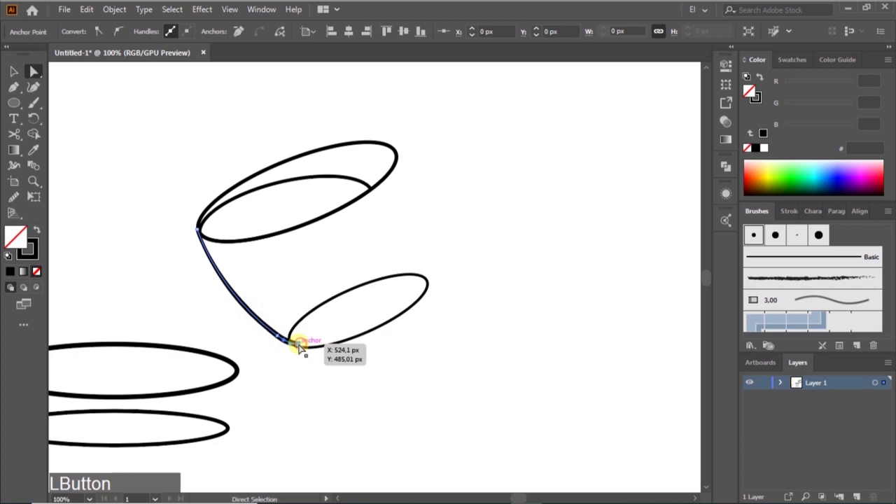
click(325, 311)
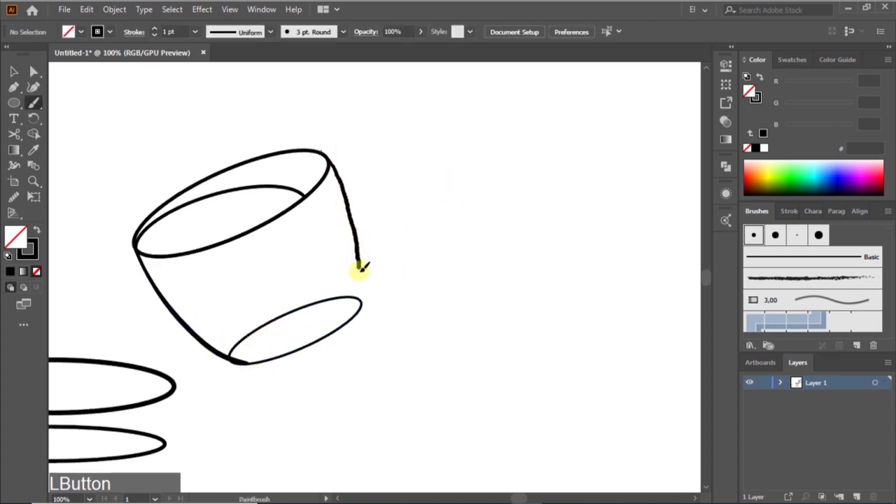
mouse_move(359, 267)
mouse_down()
mouse_move(357, 314)
mouse_move(360, 303)
mouse_up()
key(a)
click(402, 307)
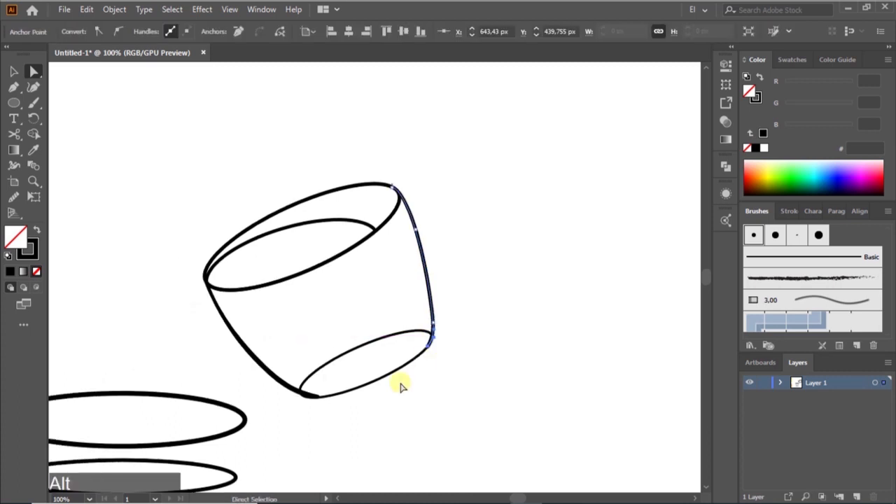
Step: Thicken the outline of the cup's base ellipse to roughly the weight of the rim
click(400, 368)
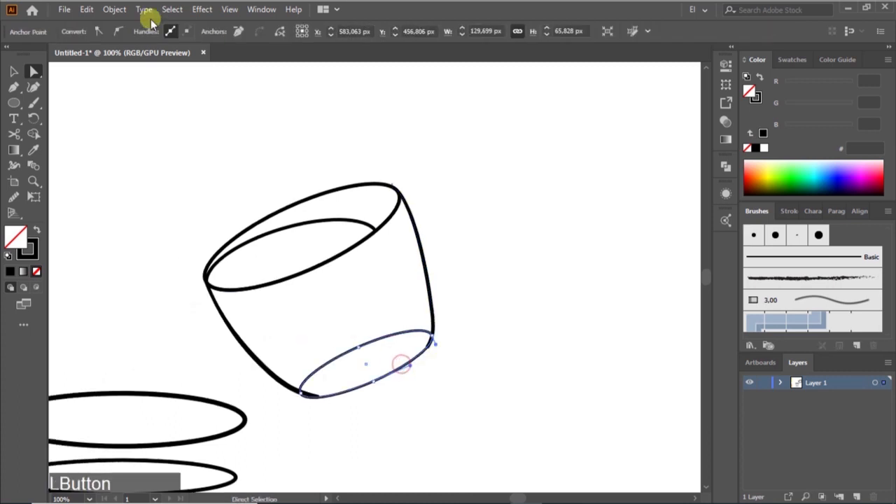
key(v)
click(190, 175)
click(390, 371)
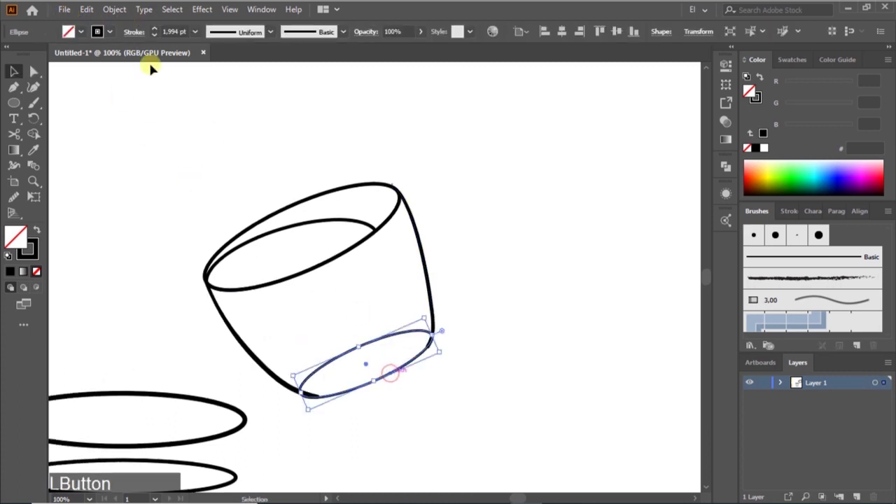
click(153, 29)
click(156, 29)
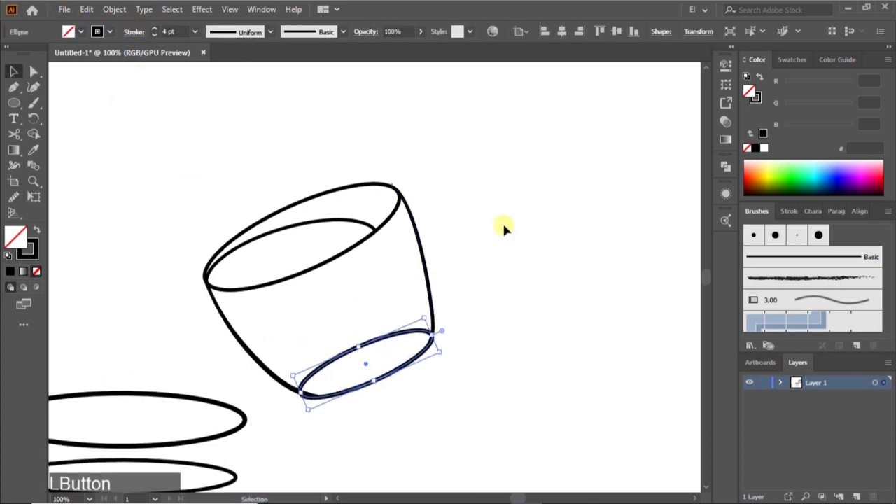
key(ctrl+z)
Step: Adjust the lower end anchor of the cup's left wall so that it blends into the base ellipse
scroll(464, 372, down, 2)
scroll(376, 360, up, 3)
click(323, 385)
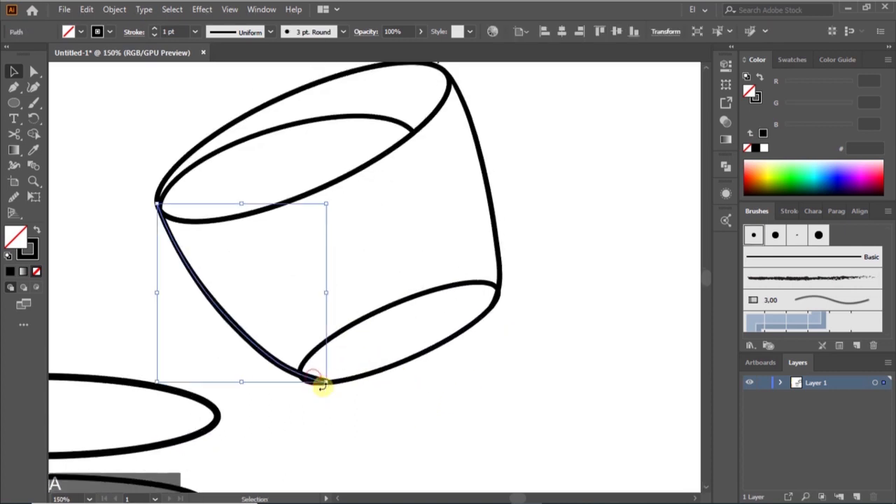
key(a)
drag(327, 383, 322, 384)
click(360, 411)
scroll(413, 383, down, 3)
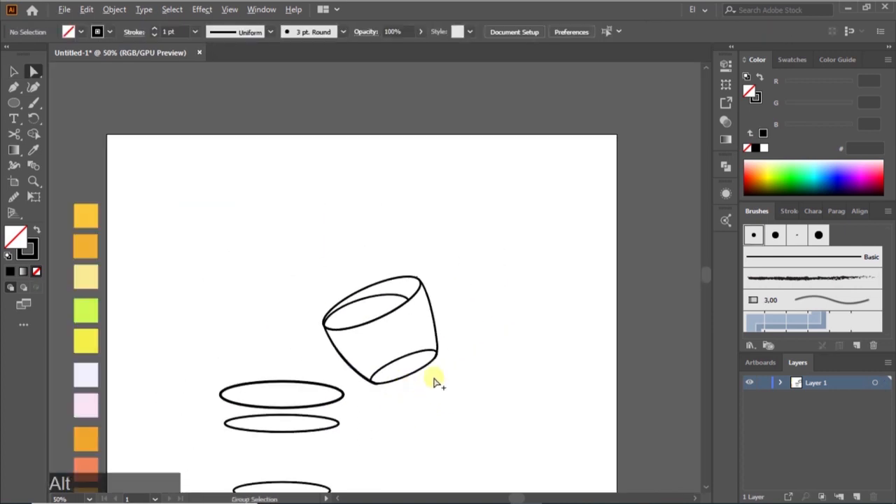
Step: Paint the outer curve of the handle along the cup's right wall and lower its upper end anchor onto the wall
scroll(440, 382, up, 3)
key(b)
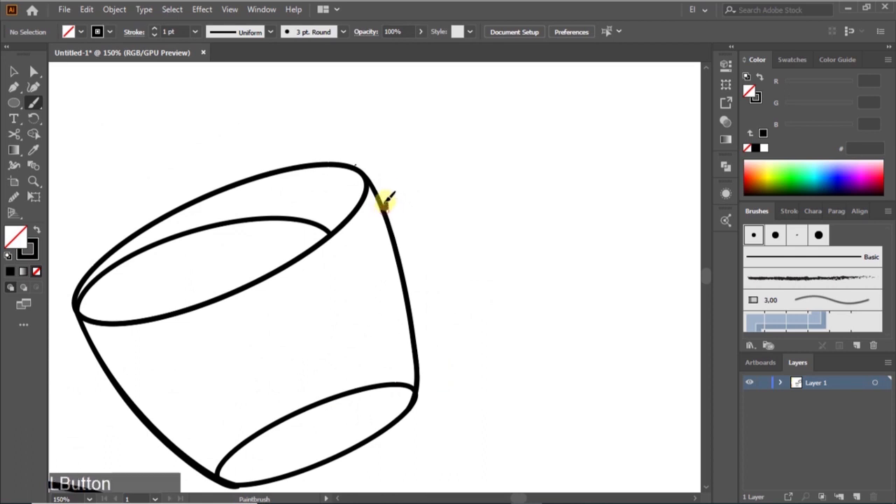
mouse_move(384, 202)
mouse_down()
mouse_move(393, 176)
mouse_move(416, 163)
mouse_up()
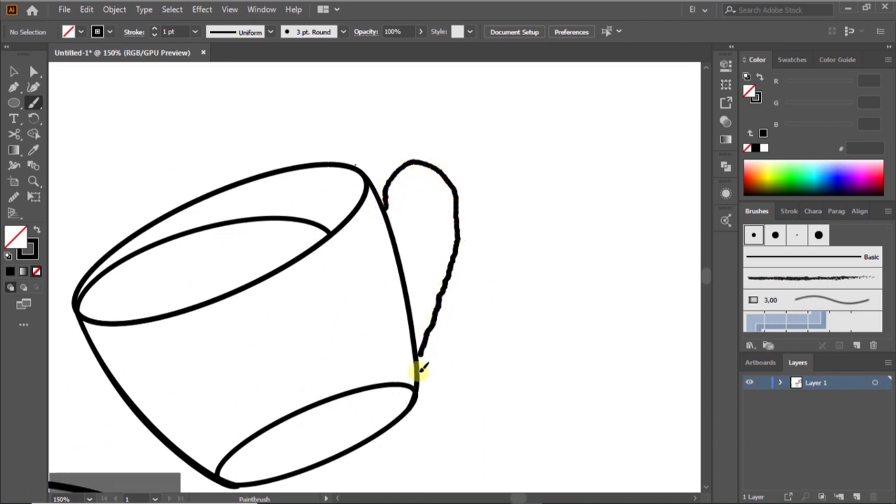
key(a)
drag(386, 204, 385, 215)
click(414, 213)
click(459, 215)
Step: Smooth the wobbly outer handle curve along its right side and top with the Pencil tool's smoothing
key(alt)
key(n)
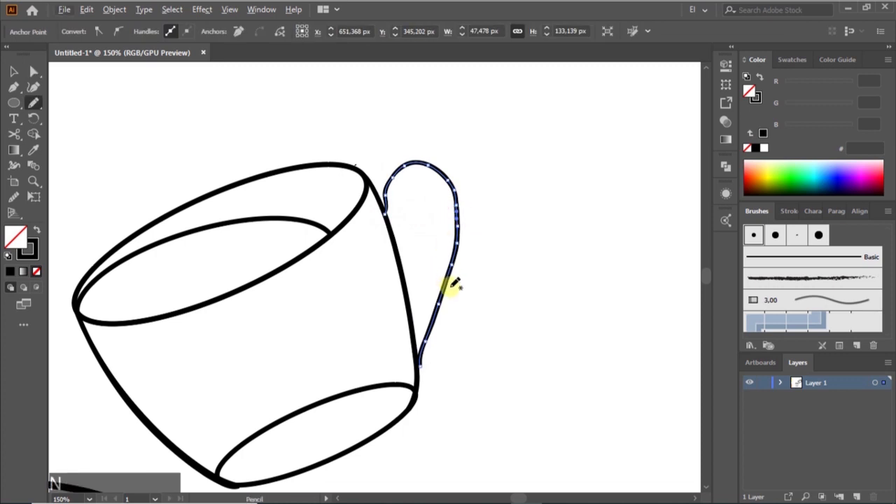
drag(425, 332, 446, 240)
mouse_move(447, 236)
mouse_down()
mouse_move(453, 190)
mouse_move(410, 162)
mouse_up()
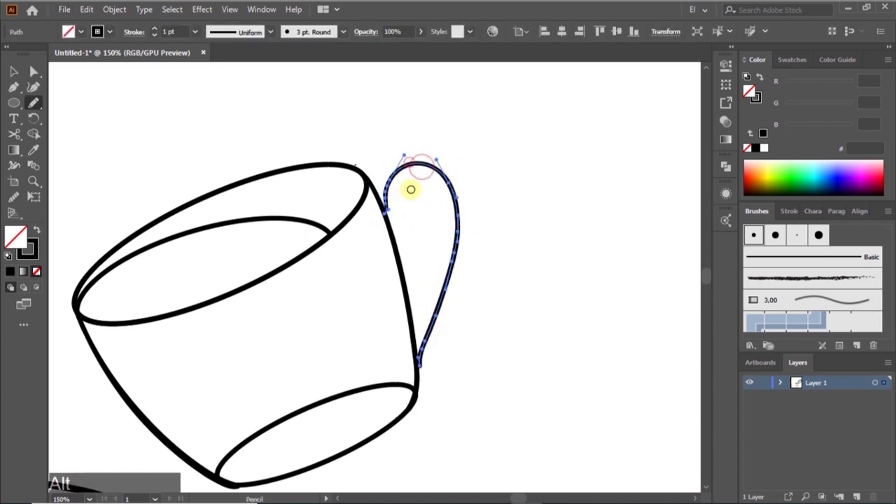
click(429, 207)
key(ctrl+z)
key(v)
click(489, 218)
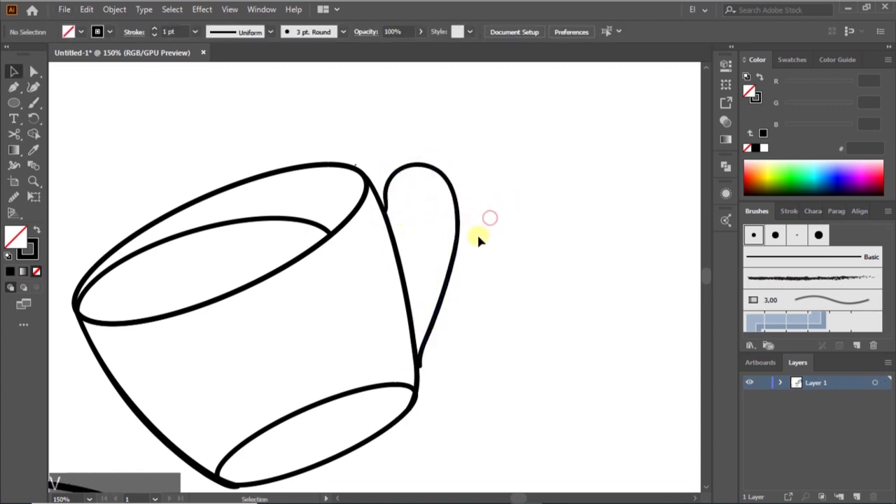
Step: Shorten the handle curve at its lower end and widen it slightly on both sides
key(b)
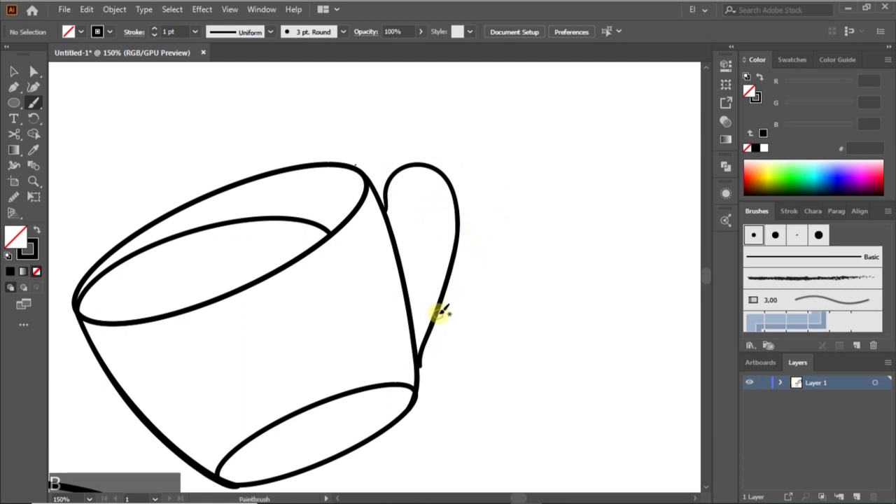
key(v)
click(420, 365)
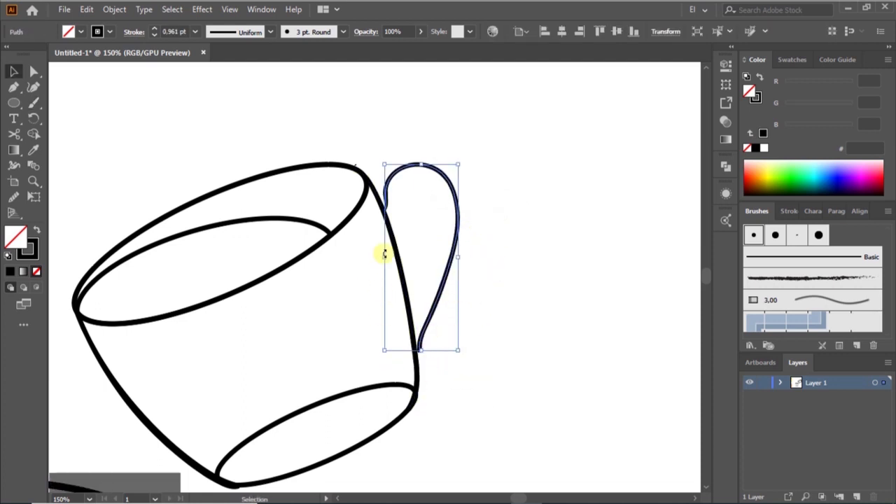
drag(384, 257, 381, 257)
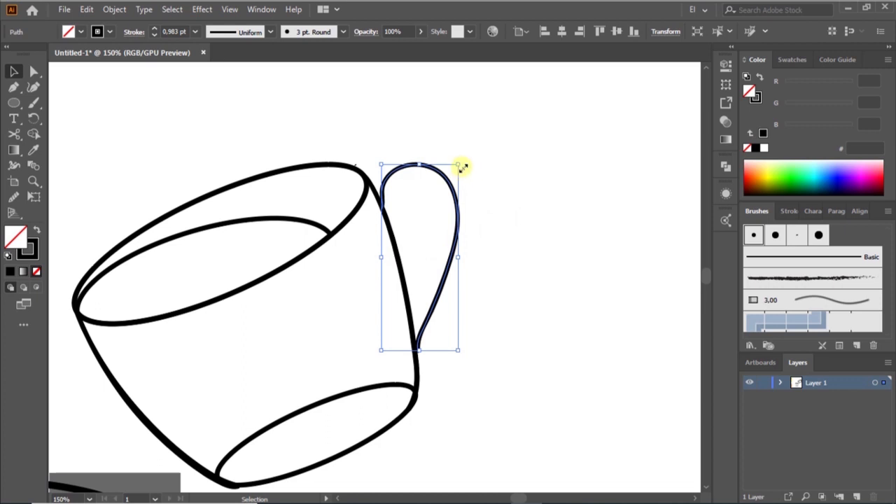
drag(460, 166, 465, 161)
Step: Move the lower end anchor of the handle curve left so that it touches the cup's right wall
key(ctrl)
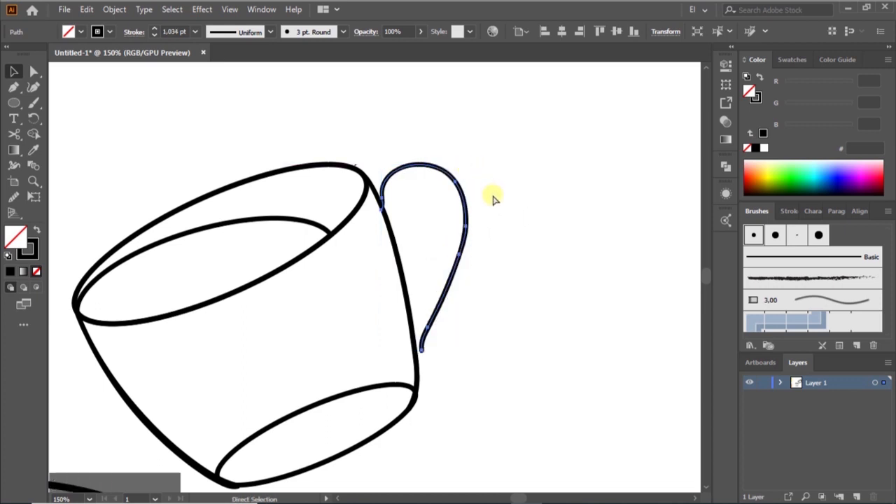
key(a)
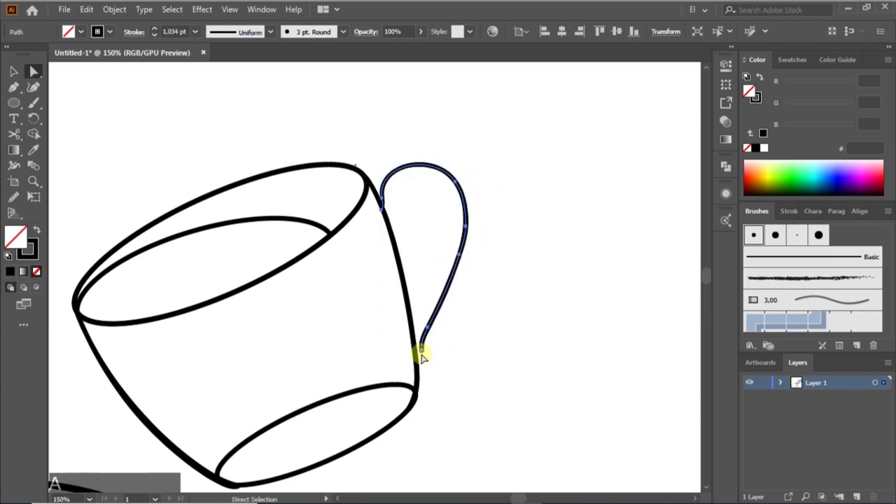
drag(420, 350, 418, 352)
key(ctrl+z)
click(421, 350)
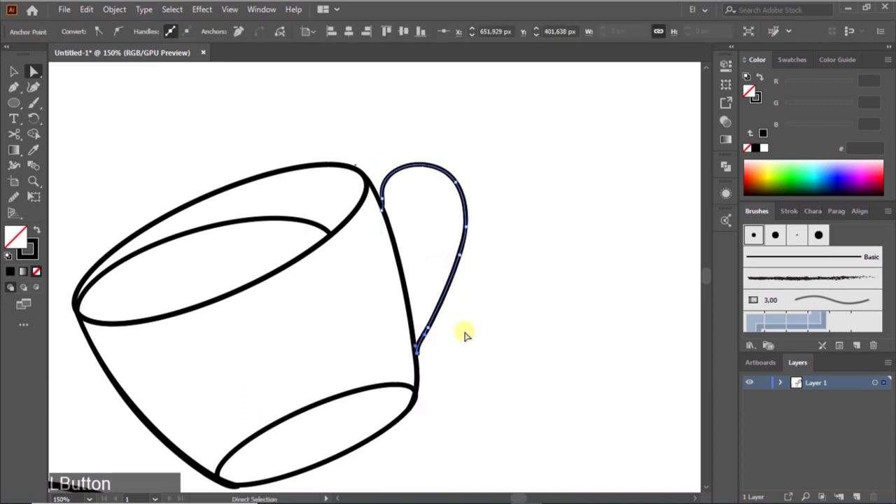
click(465, 334)
Step: Paint the handle's inner outline with a short arc at the upper left and a long curve down to the wall
key(b)
mouse_move(432, 183)
mouse_down()
mouse_move(406, 197)
mouse_move(391, 233)
mouse_up()
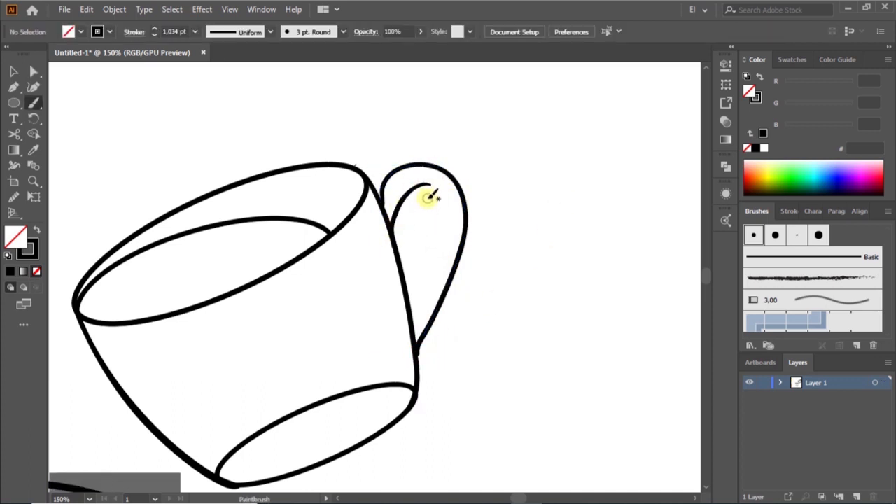
drag(438, 219, 413, 329)
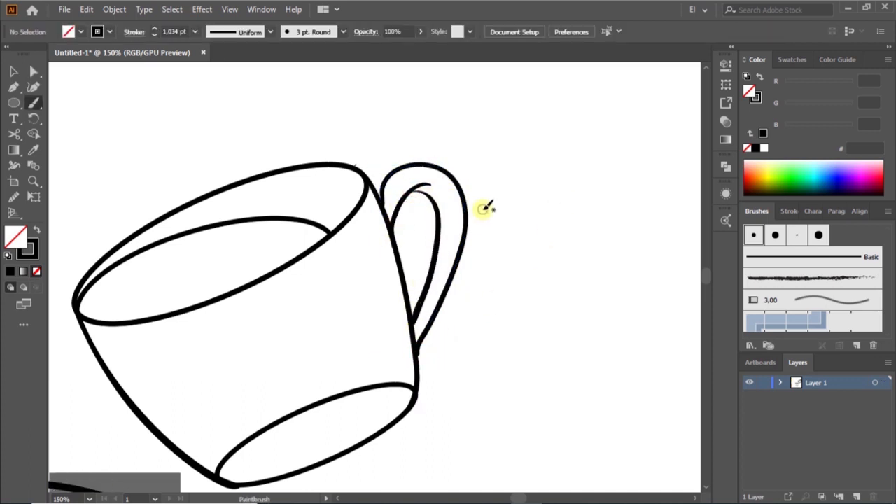
key(ctrl+z)
drag(445, 211, 412, 336)
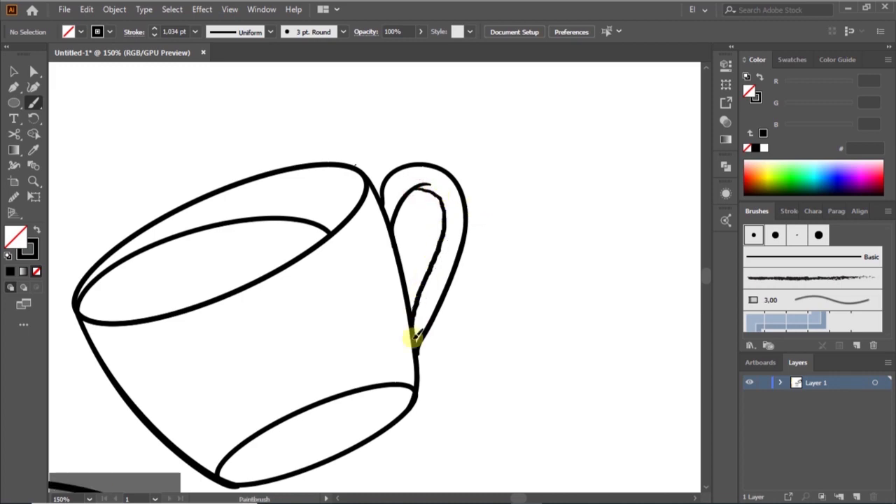
Step: Redraw the lower part of the handle's outer curve with the Pencil tool so that it runs down into the cup's right wall
scroll(452, 354, down, 2)
scroll(475, 356, down, 2)
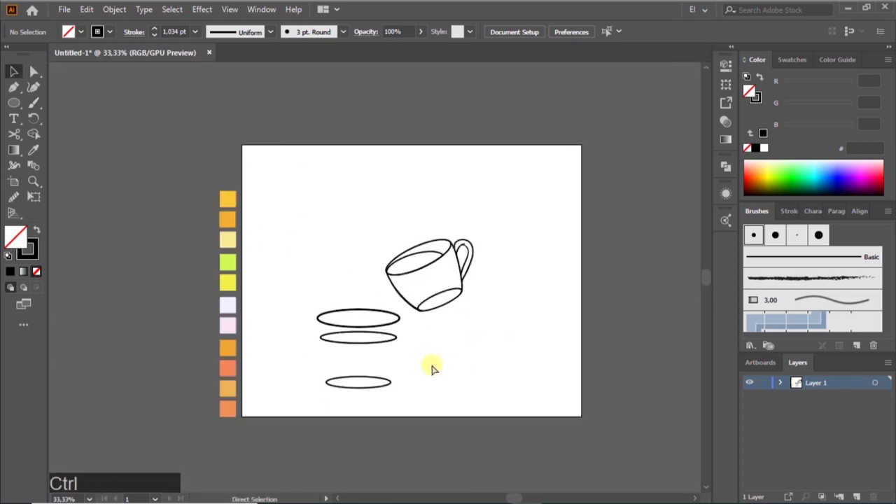
scroll(430, 364, left, 1)
scroll(520, 280, up, 5)
click(427, 251)
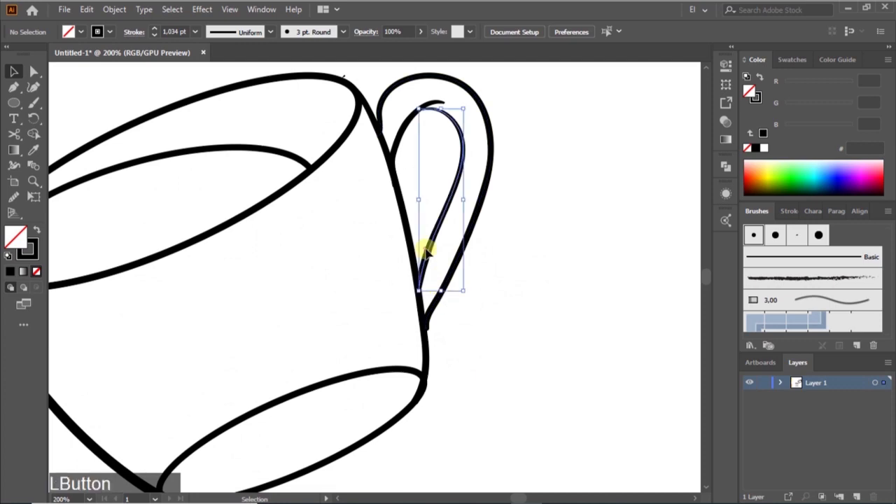
scroll(436, 253, down, 1)
click(455, 270)
scroll(456, 269, up, 1)
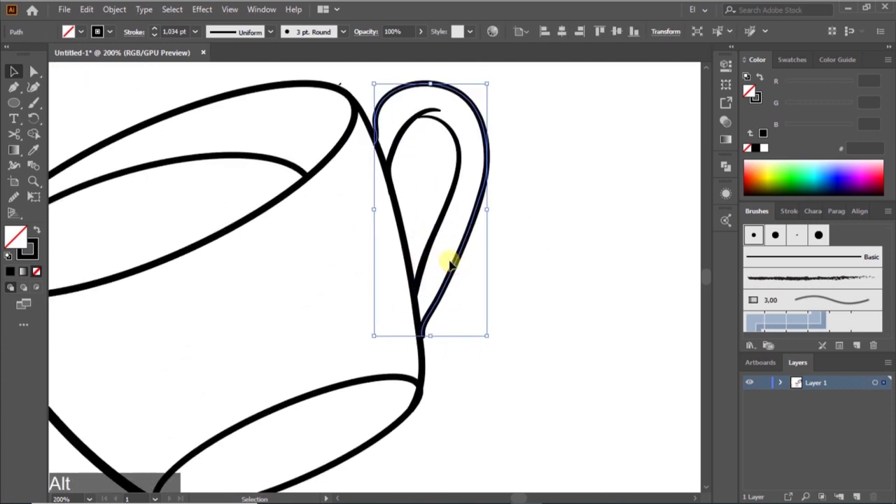
key(b)
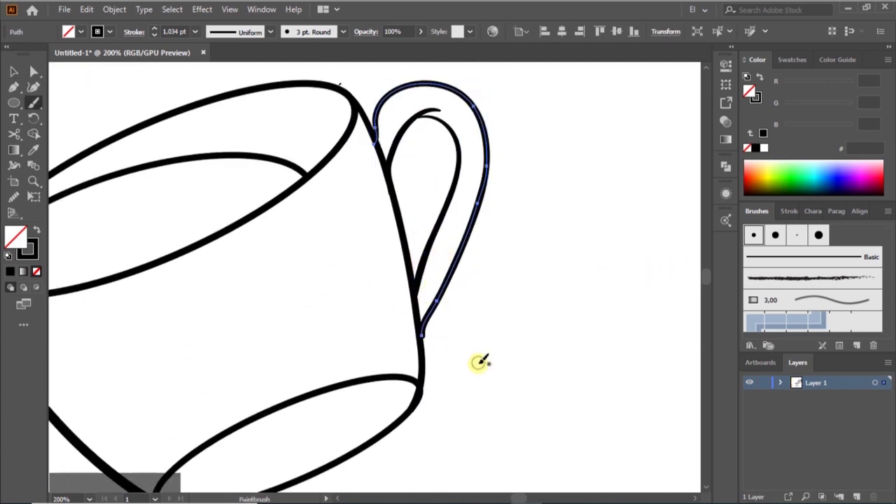
key(n)
drag(425, 322, 473, 247)
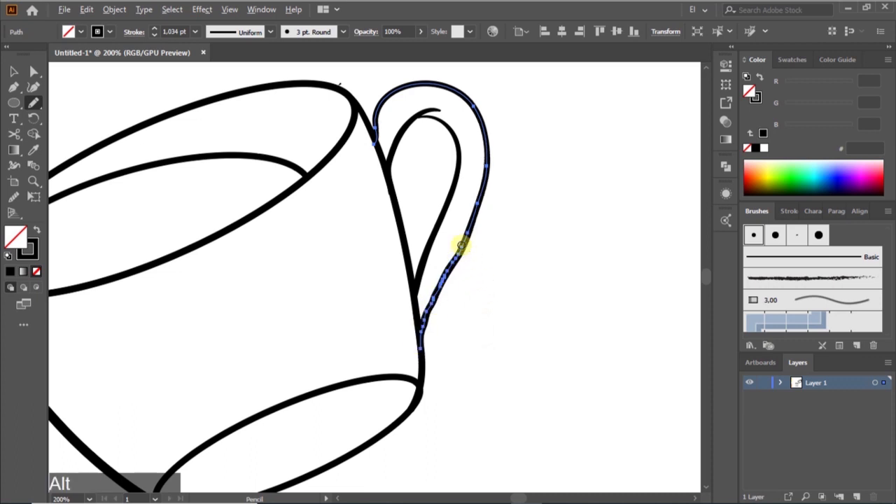
key(b)
Step: Retouch the long inner curve of the handle with the Pencil tool, undoing two attempts at its lower part
click(440, 241)
key(v)
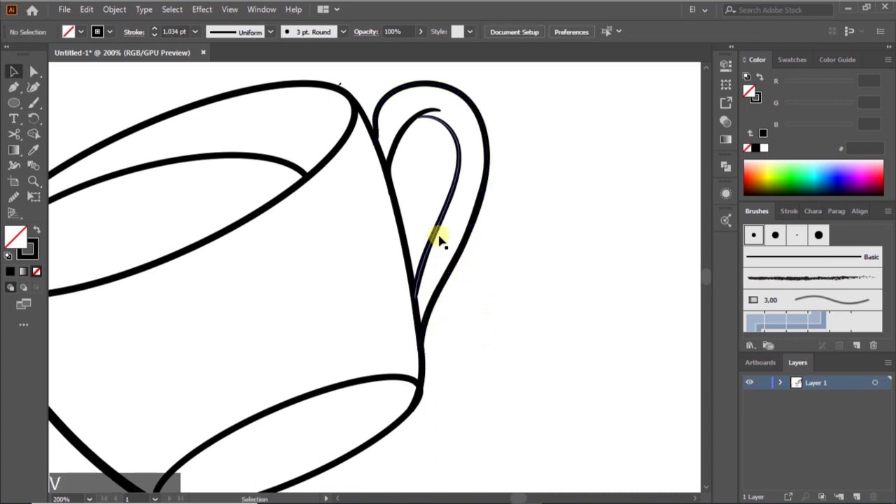
click(435, 233)
key(n)
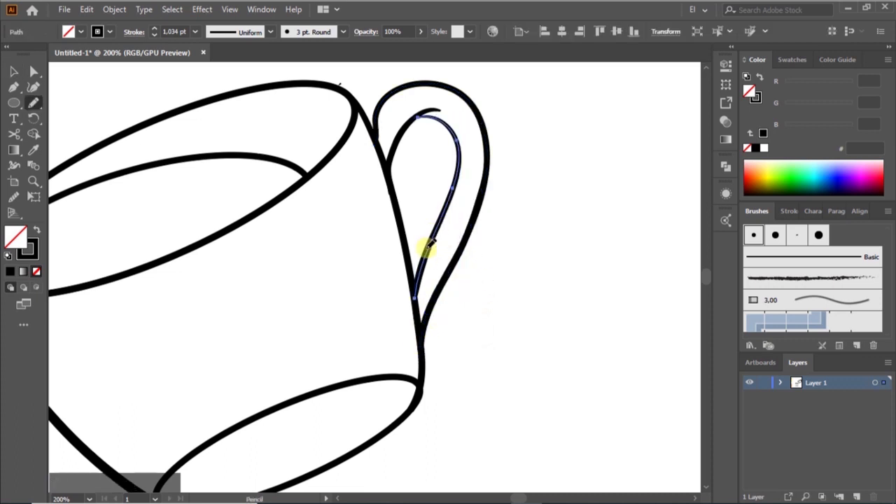
drag(430, 242, 415, 292)
key(ctrl+z)
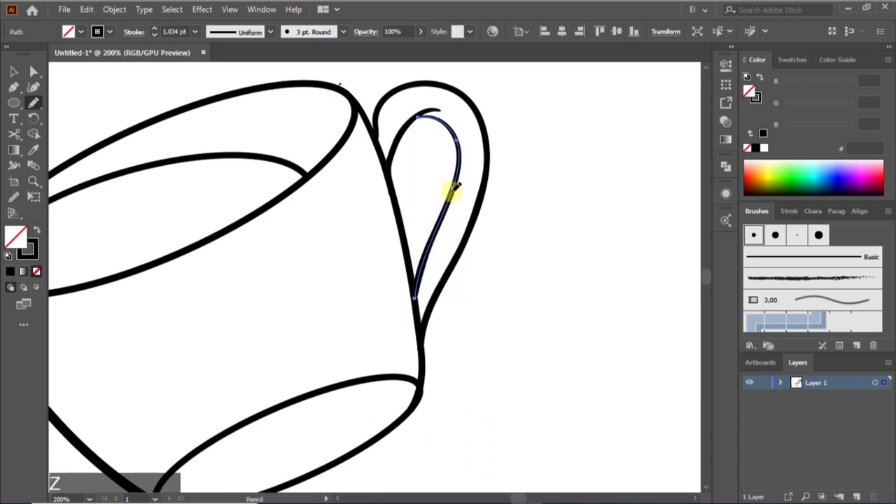
drag(423, 247, 411, 274)
key(ctrl+z)
mouse_move(453, 189)
mouse_down()
mouse_move(413, 283)
mouse_move(446, 193)
mouse_up()
key(v)
click(518, 293)
scroll(517, 293, down, 4)
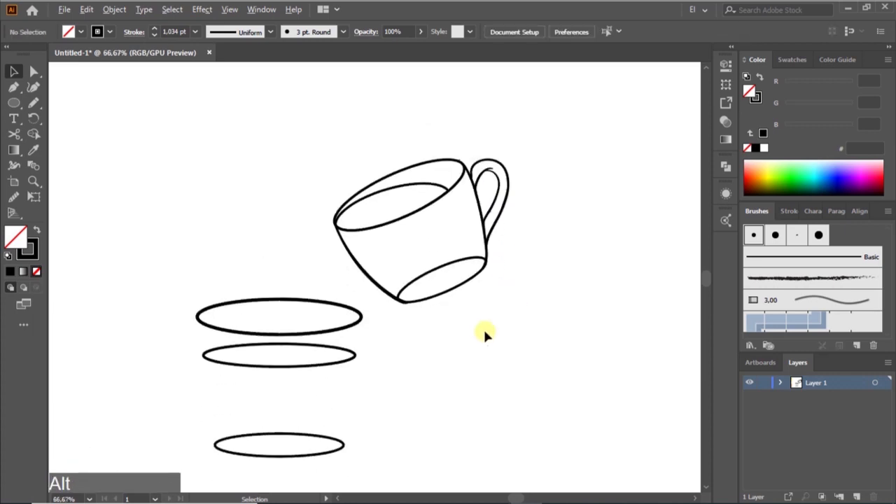
Step: Widen the short upper-left arc of the handle's inner outline slightly toward the right
scroll(465, 367, left, 1)
scroll(465, 366, left, 1)
scroll(469, 124, up, 5)
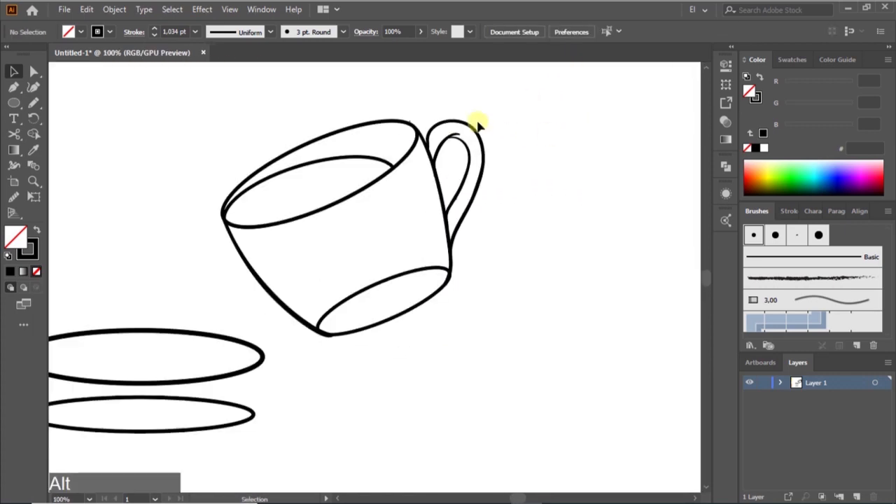
click(443, 175)
drag(447, 175, 459, 173)
click(585, 208)
scroll(585, 208, down, 3)
scroll(543, 255, down, 3)
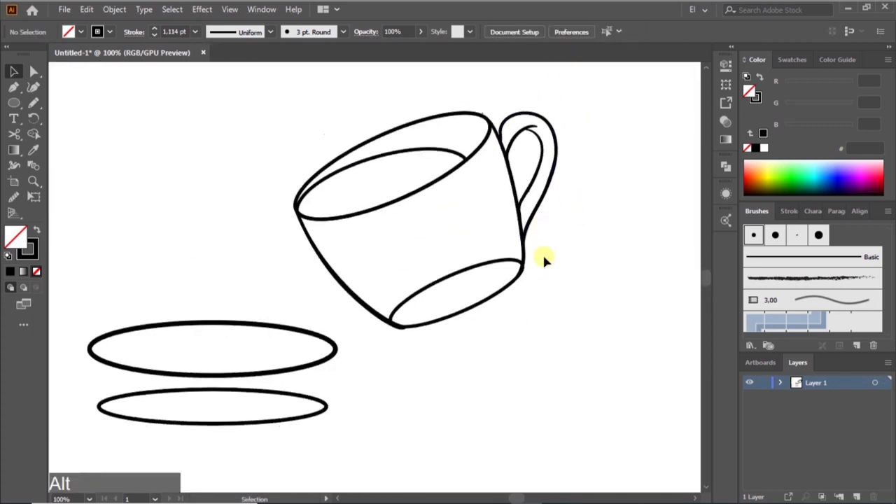
Step: Paint the glass's left wall in two strokes, from the top ellipse to the middle one and on to the bottom ellipse
scroll(543, 255, down, 2)
scroll(511, 284, left, 4)
scroll(511, 283, down, 2)
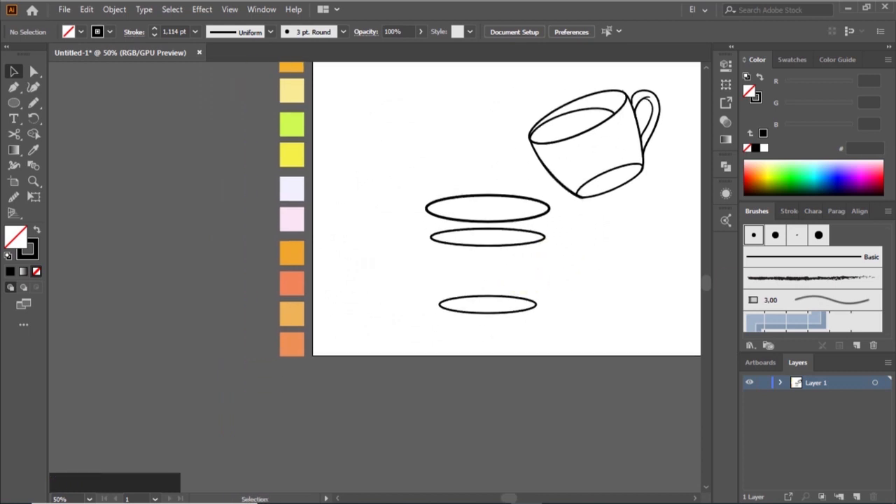
scroll(485, 226, up, 2)
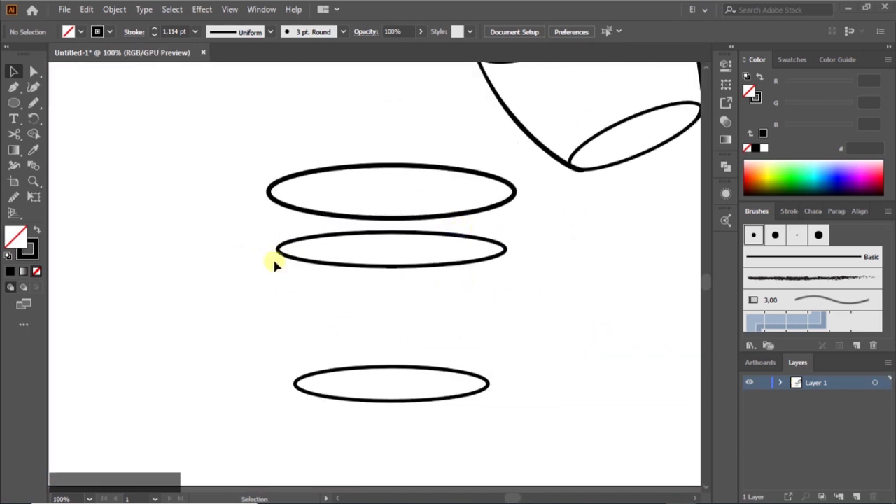
key(n)
key(b)
key(b)
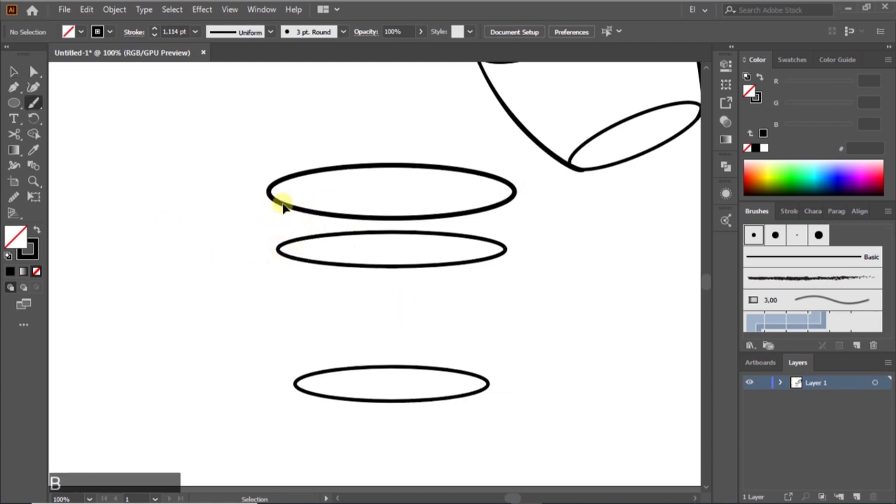
key(ctrl)
drag(277, 224, 293, 331)
key(ctrl)
key(ctrl+z)
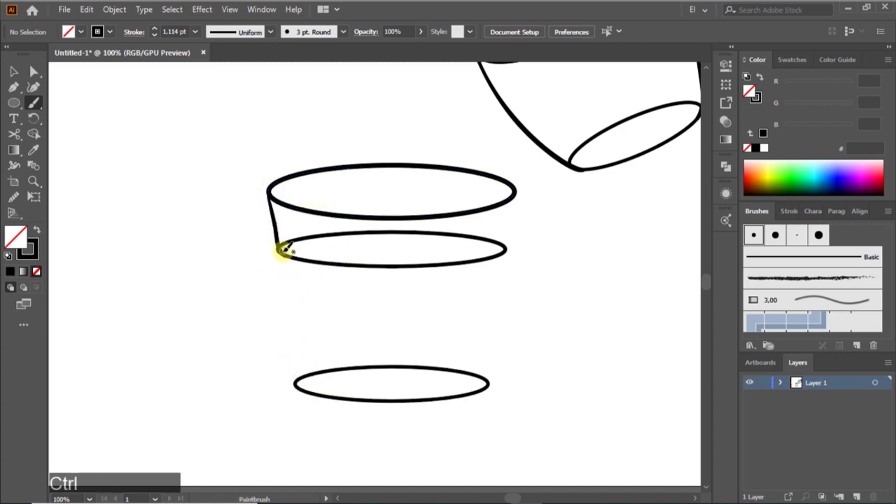
drag(287, 278, 296, 383)
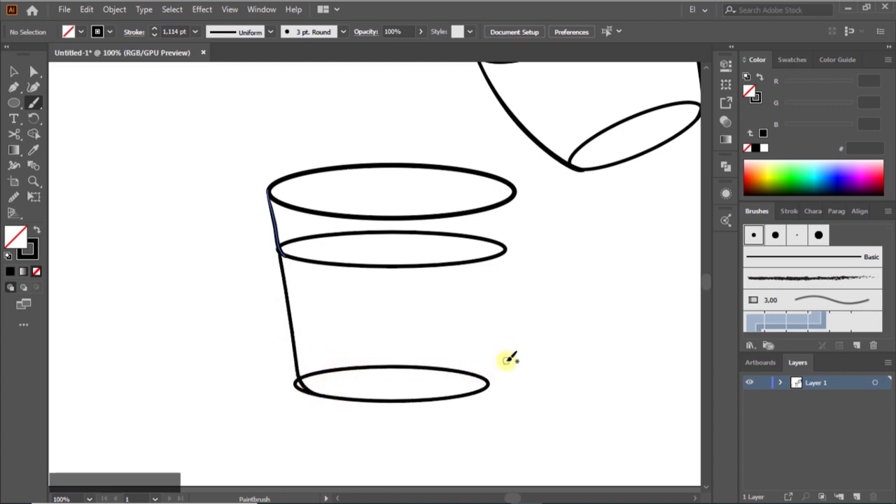
Step: Paint the glass's right wall between the top and middle ellipses and move its end anchors onto the ellipse edges
drag(515, 188, 507, 255)
key(a)
click(513, 205)
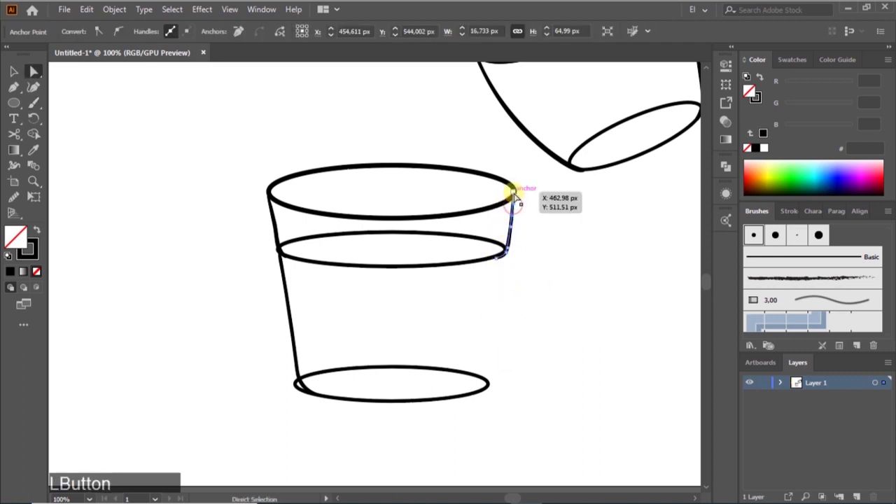
drag(514, 193, 508, 187)
click(543, 197)
click(533, 188)
click(535, 187)
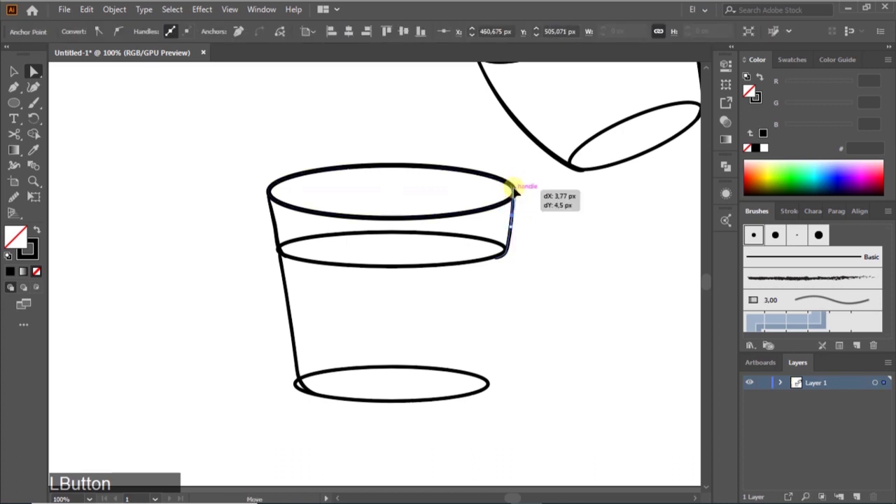
click(563, 226)
mouse_move(504, 258)
mouse_down()
mouse_move(494, 254)
mouse_move(504, 253)
mouse_up()
click(530, 255)
Step: Paint the right wall from the middle to the bottom ellipse and shift its upper anchor to meet the segment above
key(b)
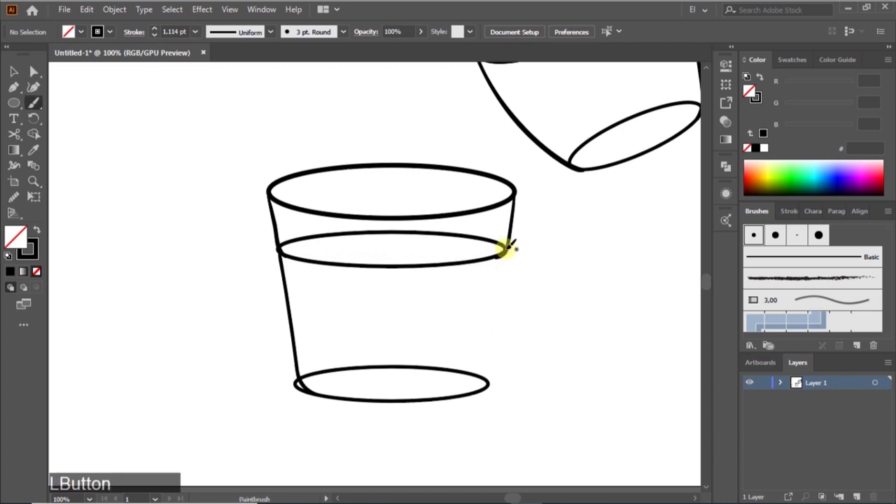
drag(492, 373, 489, 380)
scroll(594, 223, down, 5)
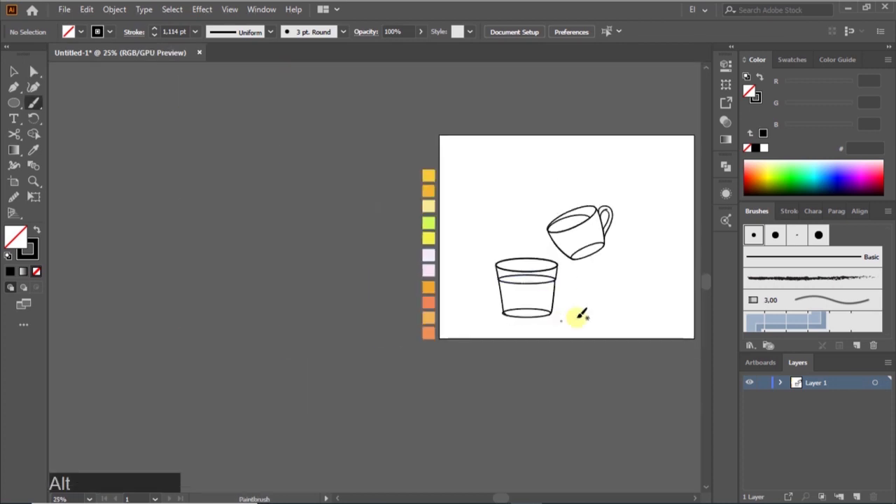
scroll(574, 315, right, 2)
scroll(570, 314, up, 7)
key(a)
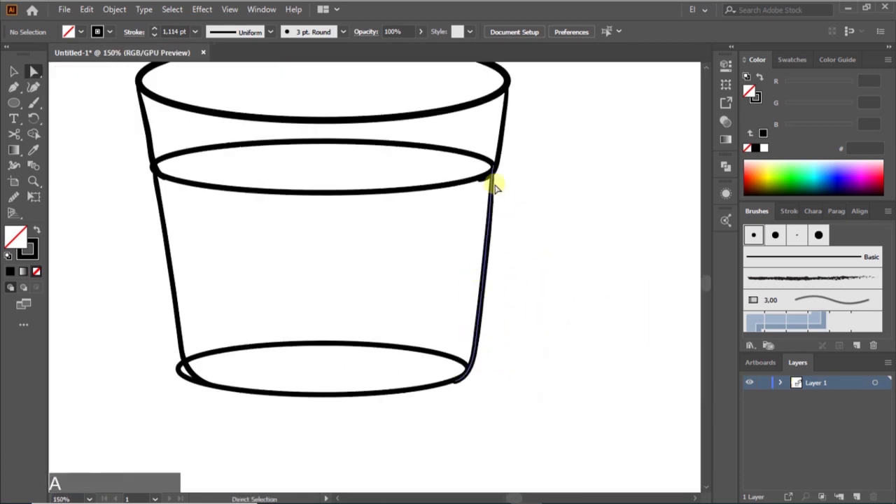
click(493, 180)
drag(493, 171, 496, 167)
click(513, 189)
Step: Select both segments of the glass's right wall and nudge them left to line up with the ellipses
scroll(512, 316, down, 5)
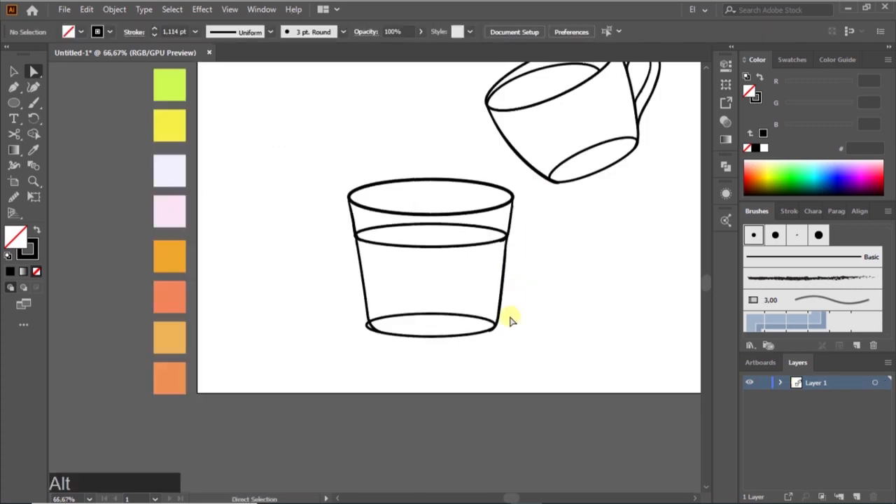
scroll(498, 314, up, 5)
drag(498, 312, 492, 319)
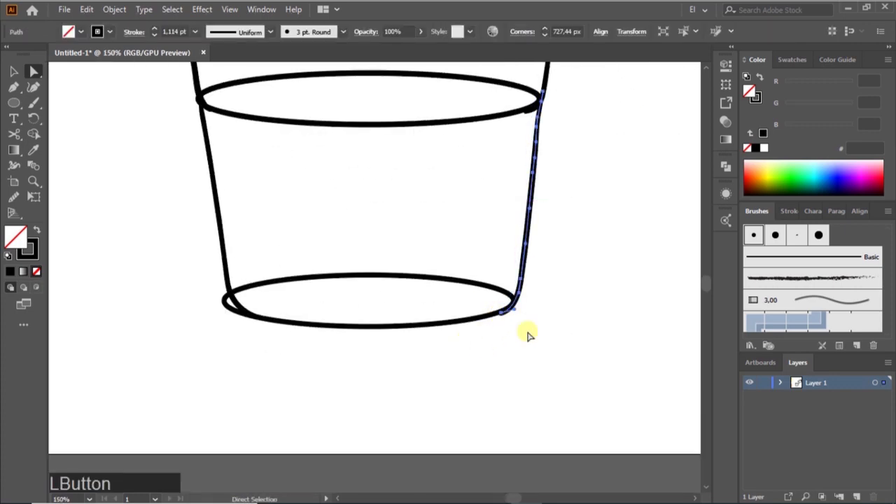
scroll(532, 344, down, 5)
scroll(544, 312, up, 5)
click(546, 308)
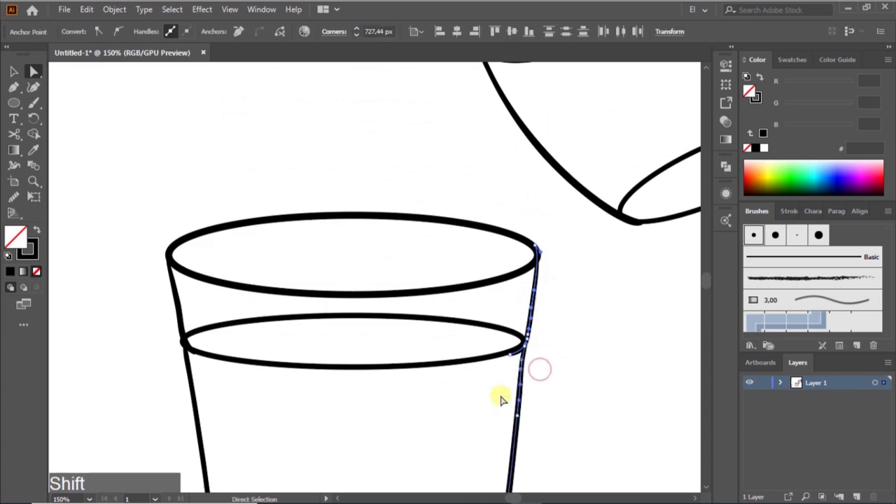
key(Left)
ctrl+click(592, 399)
drag(561, 312, 496, 425)
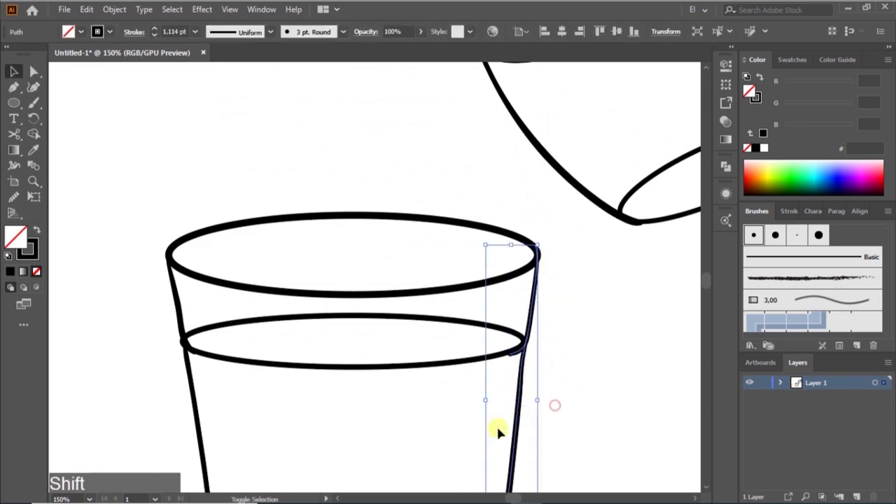
key(Left)
click(570, 438)
Step: Narrow the bottom ellipse from its left side so that it fits between the glass's walls
scroll(570, 438, down, 2)
scroll(570, 437, down, 3)
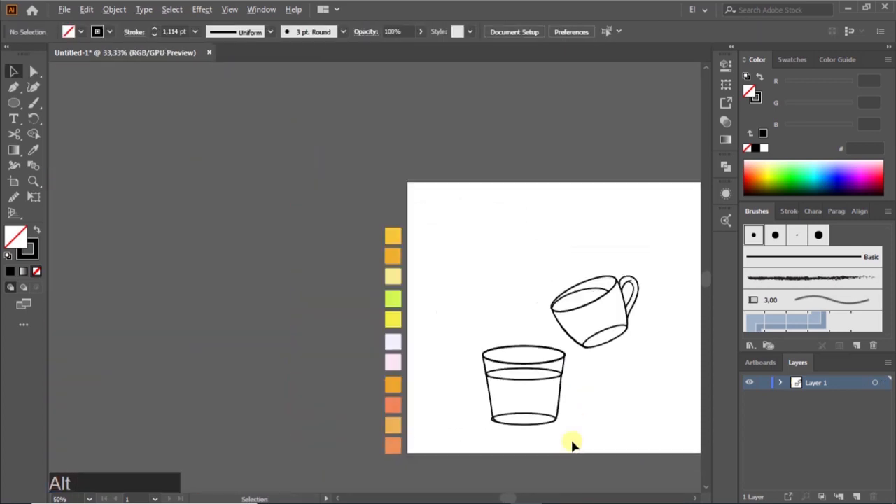
scroll(400, 334, up, 5)
click(372, 344)
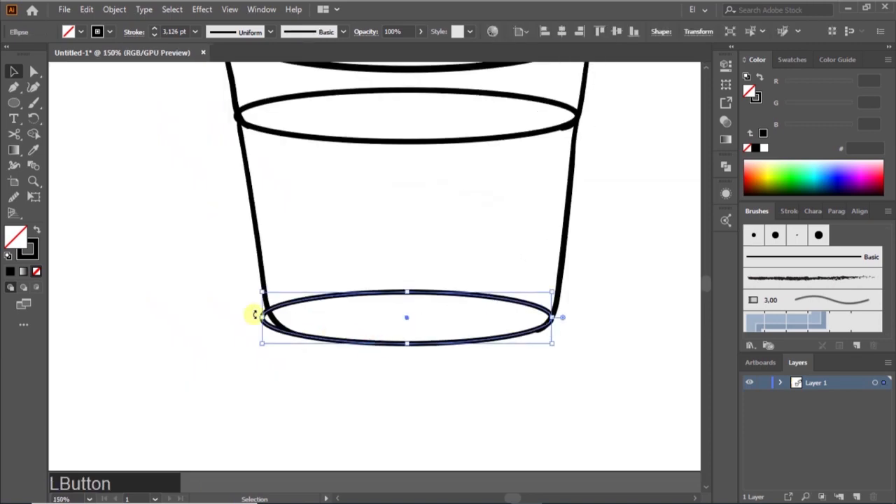
drag(260, 317, 274, 321)
click(299, 366)
scroll(340, 402, down, 3)
scroll(502, 375, down, 1)
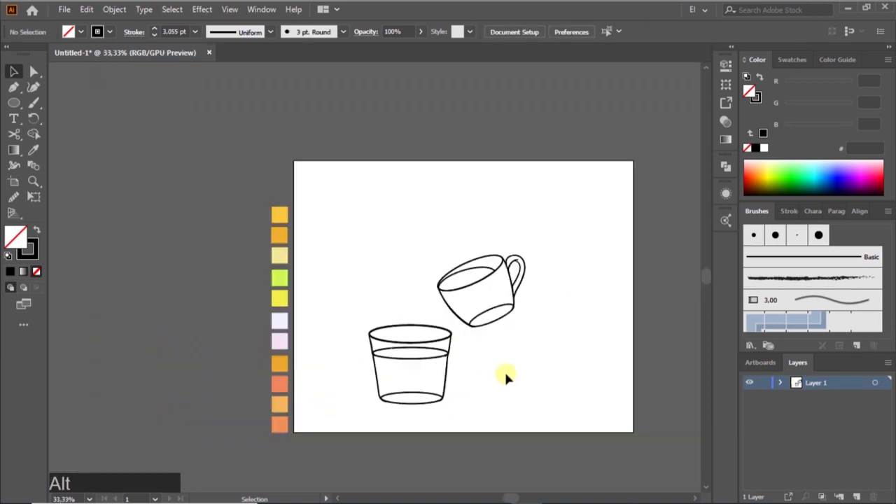
Step: Select the whole cup and glass drawing and move it slightly to the right on the artboard
drag(546, 166, 236, 444)
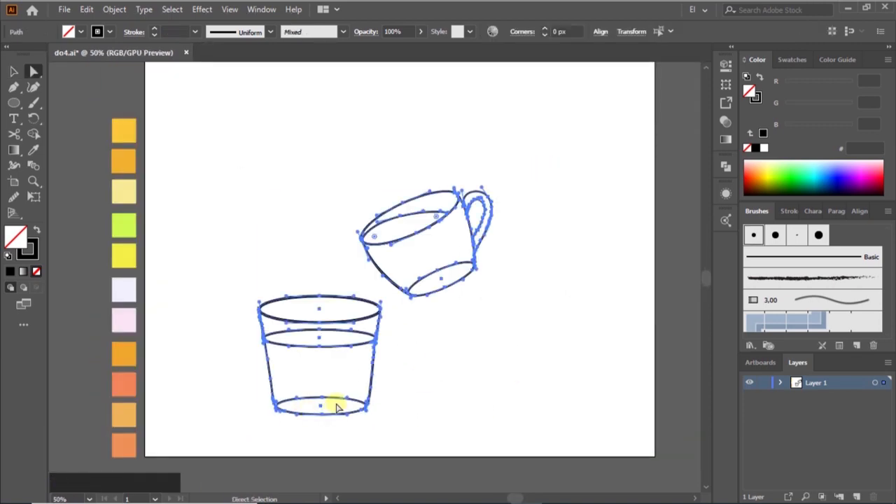
click(586, 360)
drag(535, 145, 297, 400)
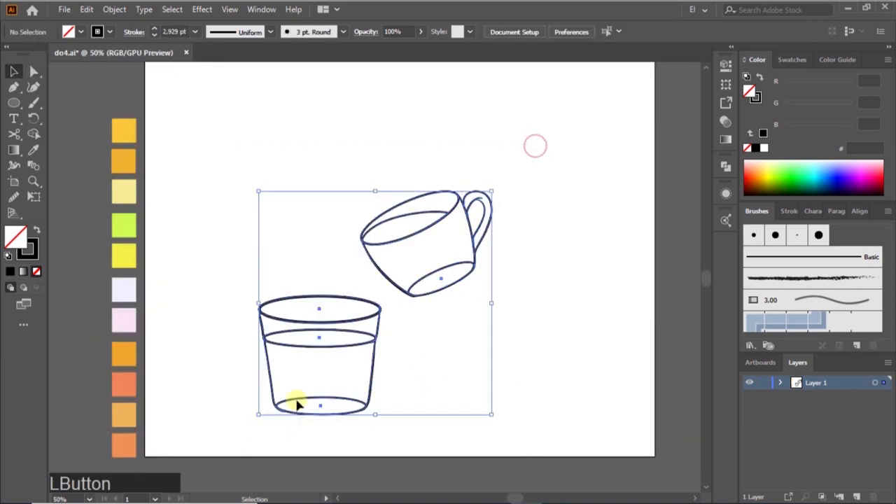
drag(372, 376, 407, 366)
scroll(572, 398, up, 2)
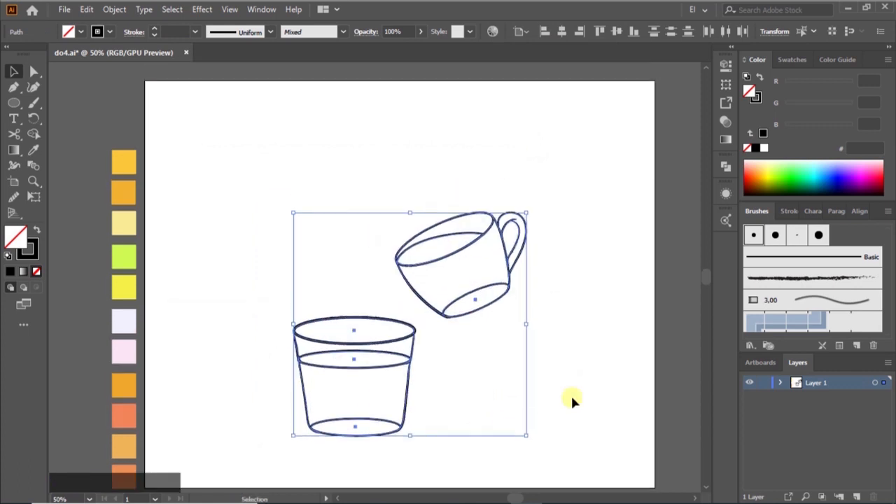
Step: Duplicate the glass's top ellipse slightly below the original and narrow the copy to fit inside the walls
scroll(572, 397, down, 1)
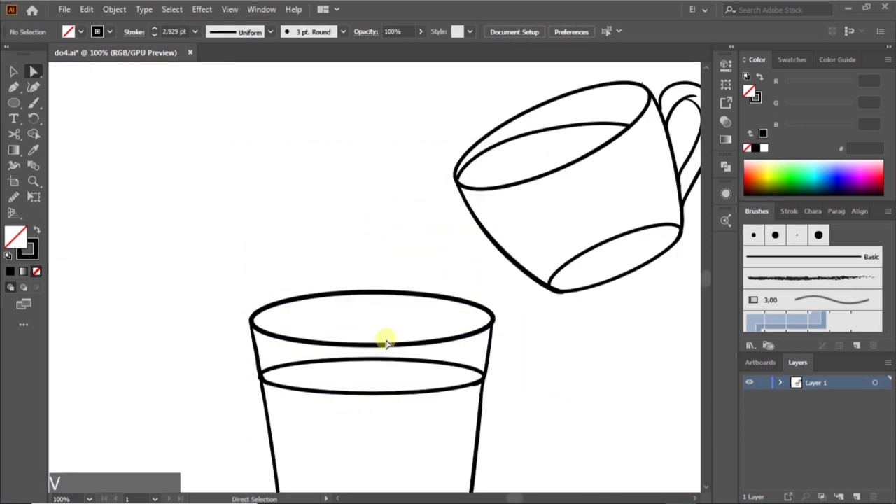
click(385, 342)
drag(391, 343, 394, 362)
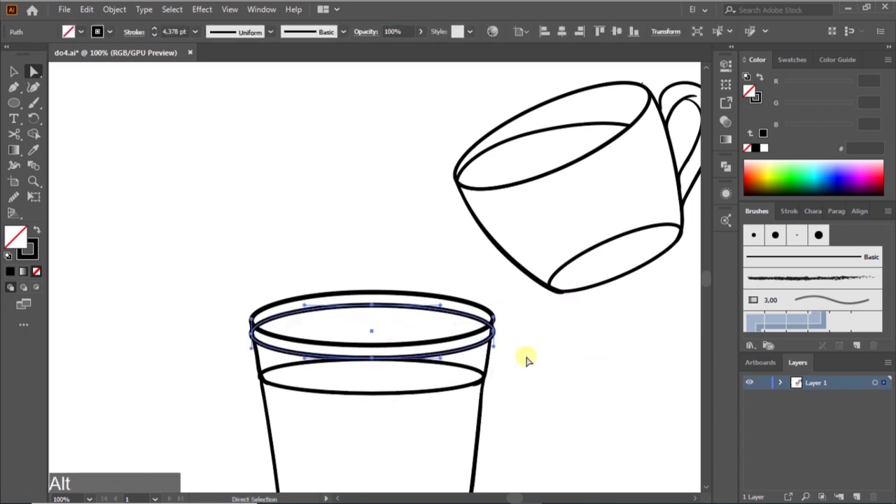
click(560, 357)
click(493, 357)
key(v)
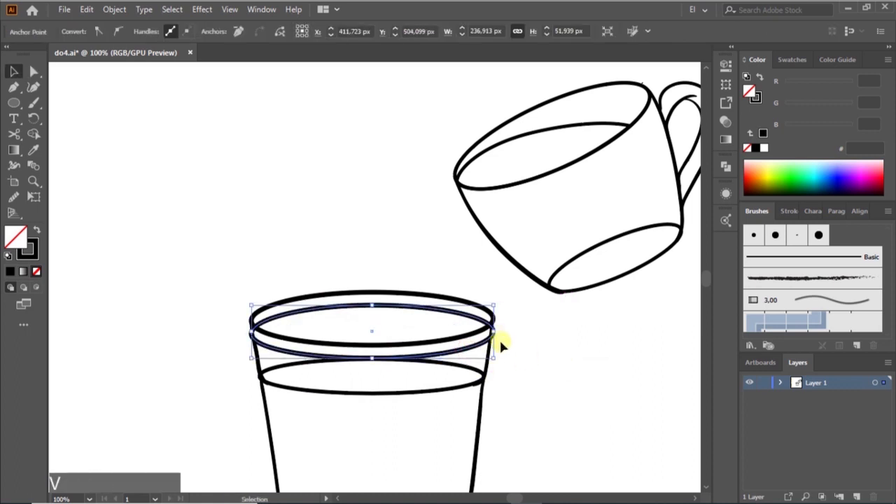
drag(486, 344, 490, 359)
click(516, 358)
scroll(517, 359, down, 1)
Step: Paint a tall, round-topped arch rising out of the glass with the Paintbrush tool
key(b)
mouse_move(409, 294)
mouse_down()
mouse_move(404, 192)
mouse_move(448, 173)
mouse_move(461, 228)
mouse_move(446, 295)
mouse_up()
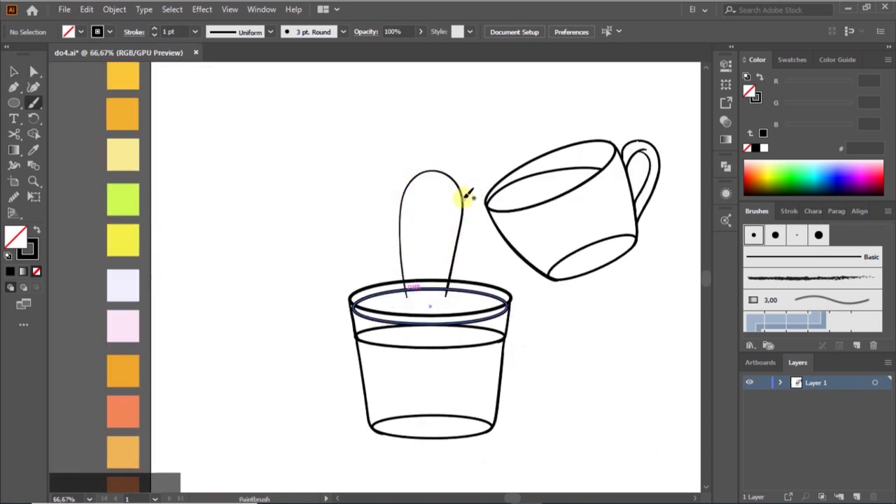
Step: Mirror the arch horizontally and rotate it slightly clockwise
key(v)
mouse_move(380, 188)
mouse_down()
mouse_move(464, 231)
mouse_move(455, 290)
mouse_up()
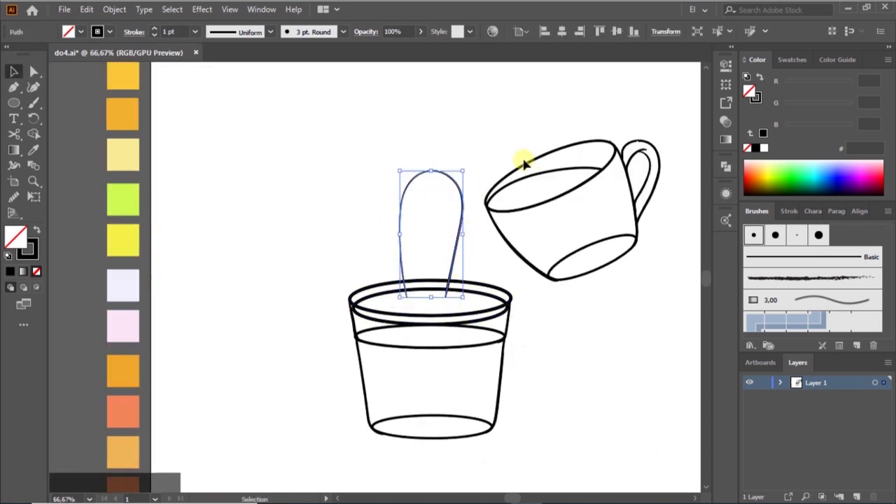
key(o)
drag(524, 162, 476, 148)
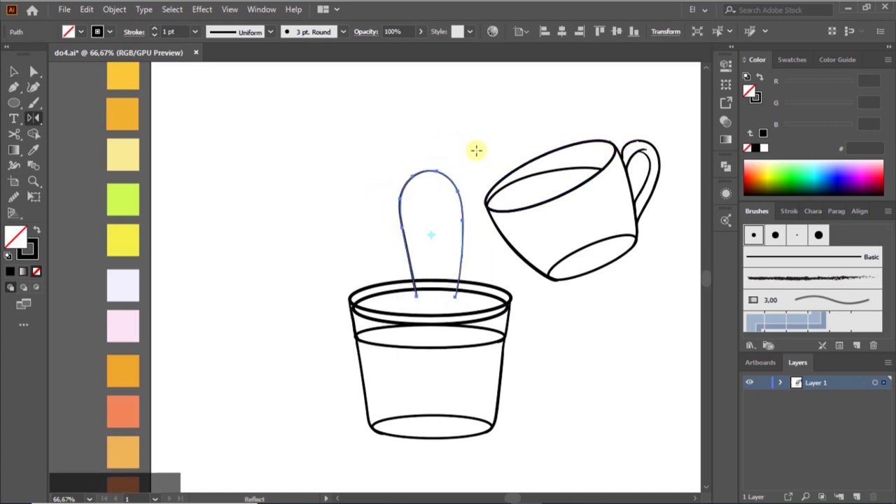
key(r)
key(v)
key(r)
drag(474, 152, 480, 150)
key(v)
click(488, 162)
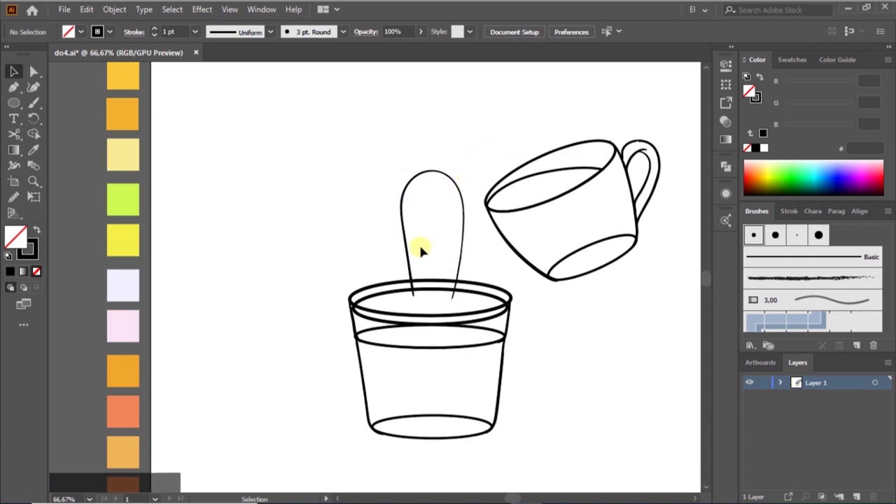
Step: Move the arch slightly left and nudge it down so that it sits more centrally in the glass opening
drag(408, 245, 404, 245)
click(474, 133)
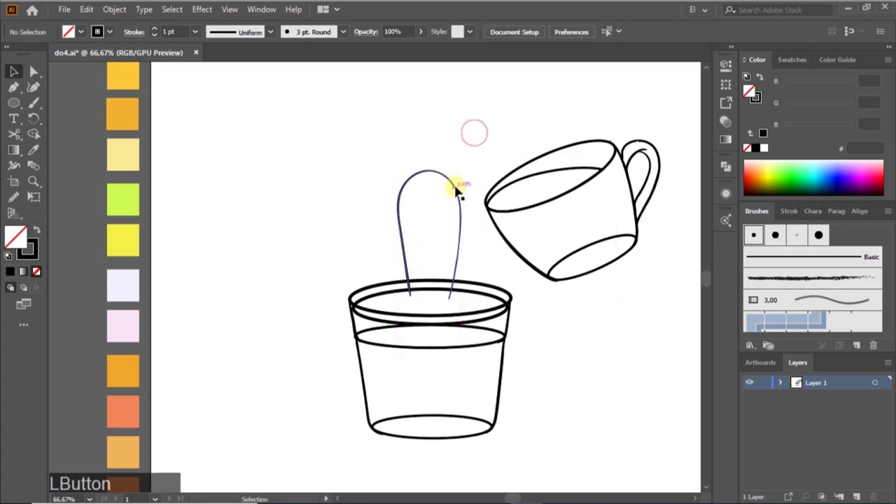
drag(457, 191, 451, 188)
key(Down)
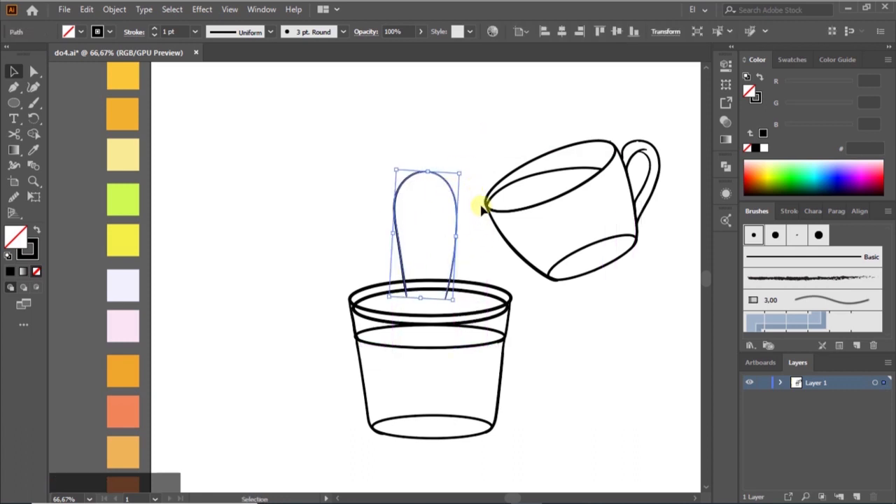
click(481, 142)
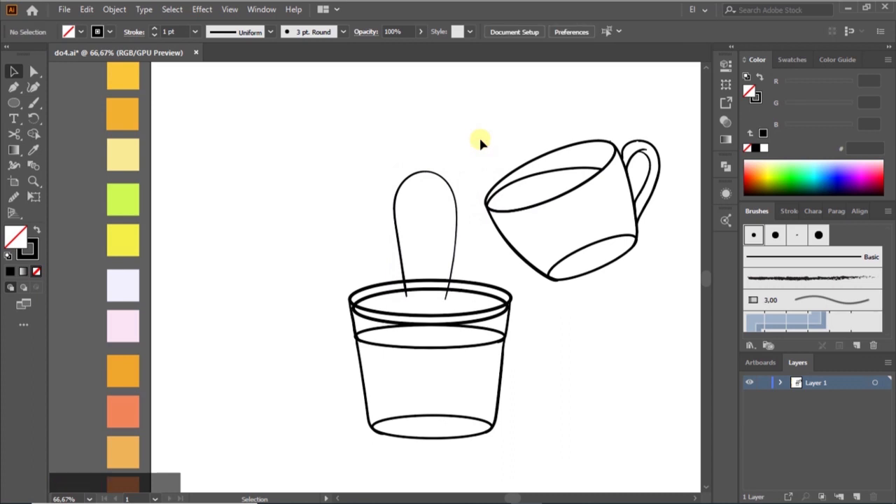
Step: Set the arch outline's stroke weight to 1.5 pt
key(v)
click(450, 230)
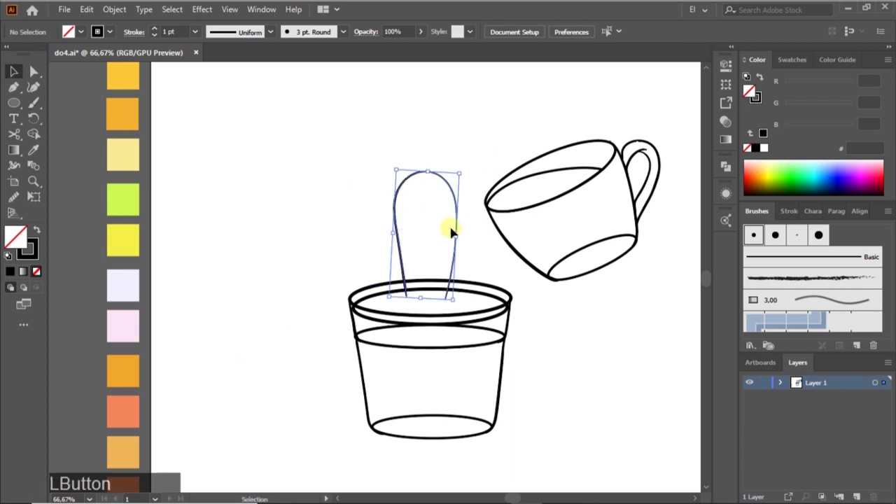
click(154, 29)
click(240, 123)
key(ctrl+z)
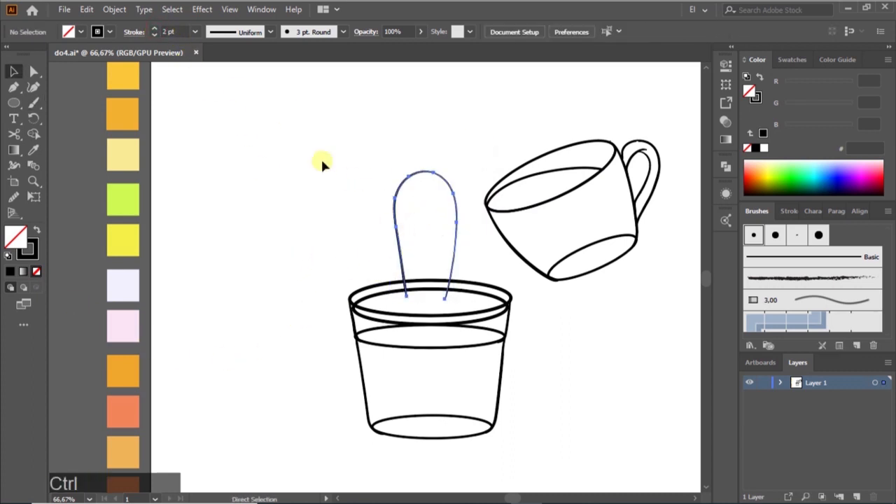
double_click(166, 32)
text(1,5)
key(Return)
click(254, 200)
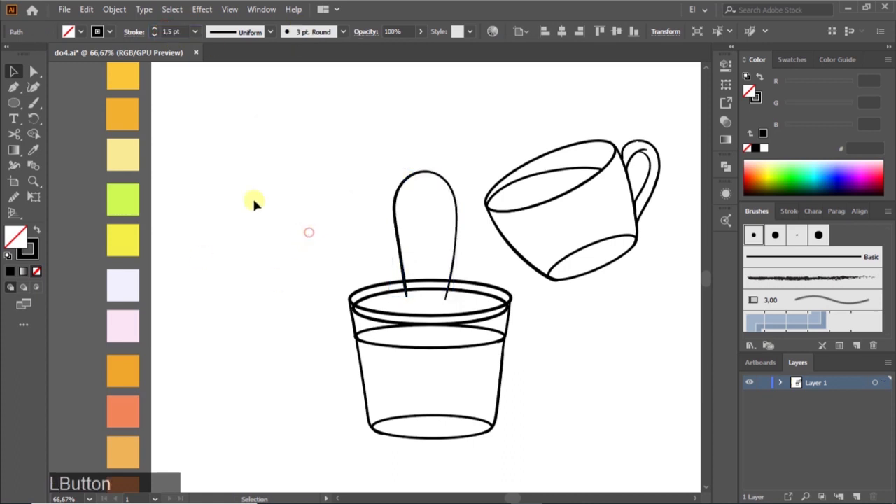
Step: Paint short cactus spines at regular intervals along the left side, the rounded top and the right side of the arch
key(b)
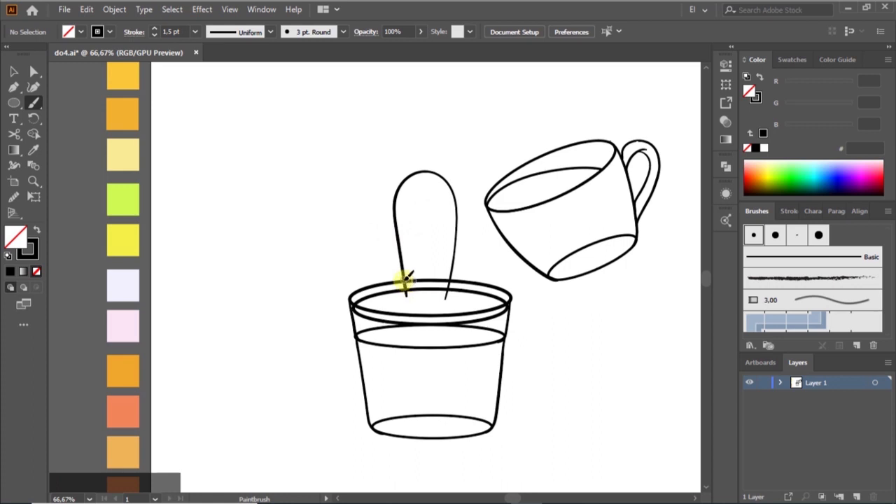
mouse_move(406, 284)
mouse_down()
mouse_move(397, 287)
mouse_move(395, 268)
mouse_up()
key(ctrl+z)
key(ctrl+z)
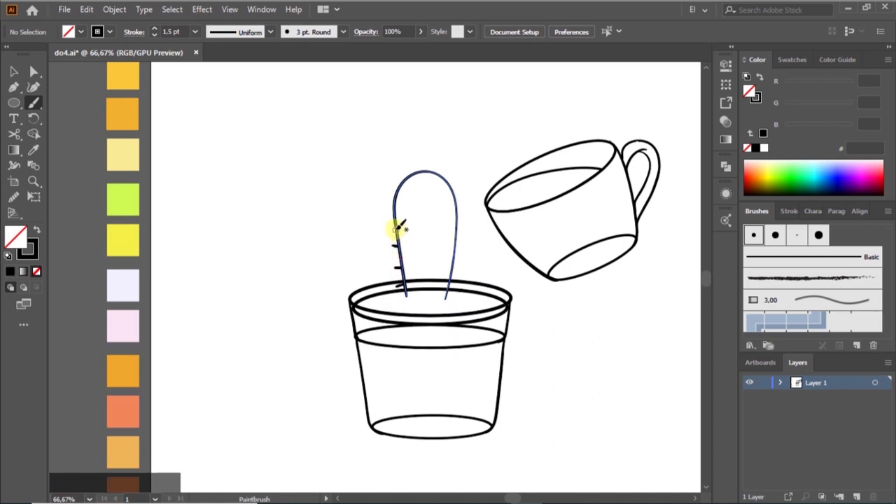
mouse_move(398, 228)
mouse_down()
mouse_move(403, 189)
mouse_move(388, 205)
mouse_up()
key(ctrl+z)
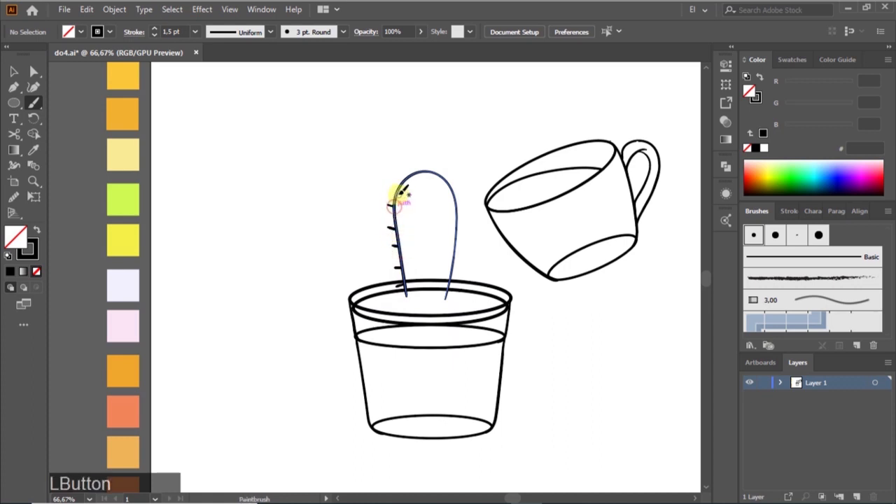
key(ctrl+z)
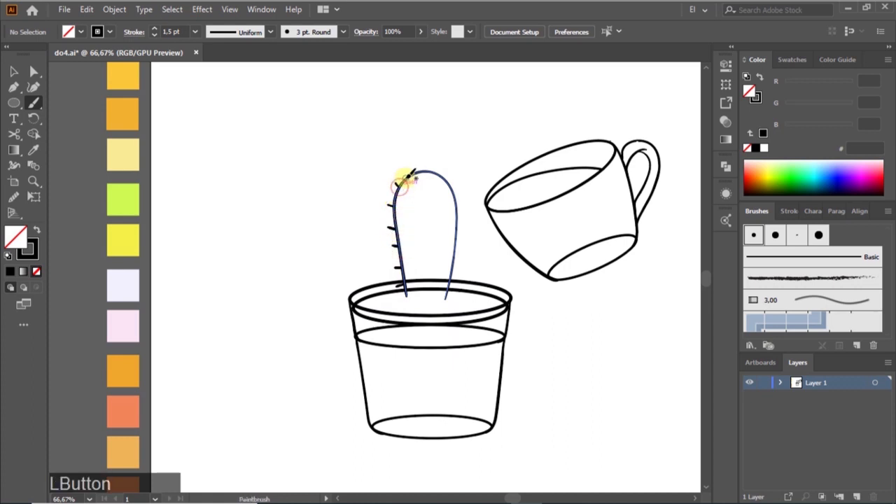
mouse_move(430, 167)
mouse_down()
mouse_move(470, 198)
mouse_move(448, 184)
mouse_move(452, 175)
mouse_move(461, 215)
mouse_up()
key(ctrl+z)
key(ctrl+z)
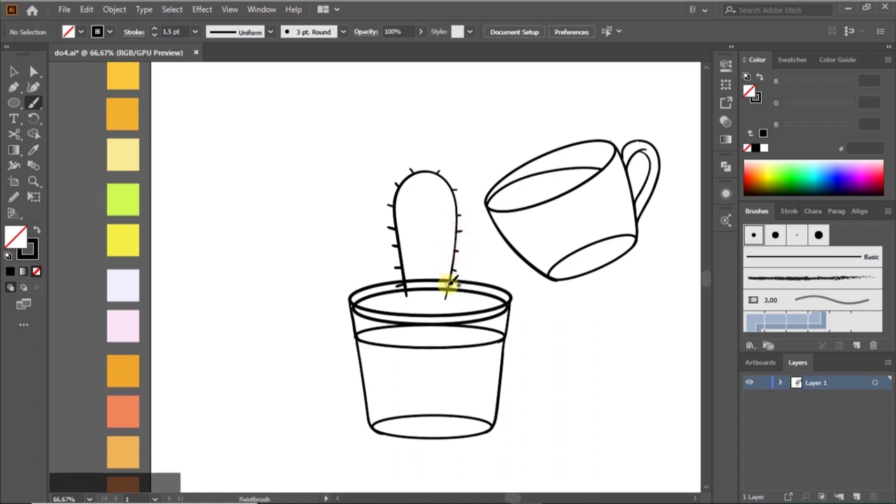
Step: Select the cactus outline with its spines and narrow it slightly from the right side
key(v)
mouse_move(370, 156)
mouse_down()
mouse_move(464, 259)
mouse_move(456, 294)
mouse_up()
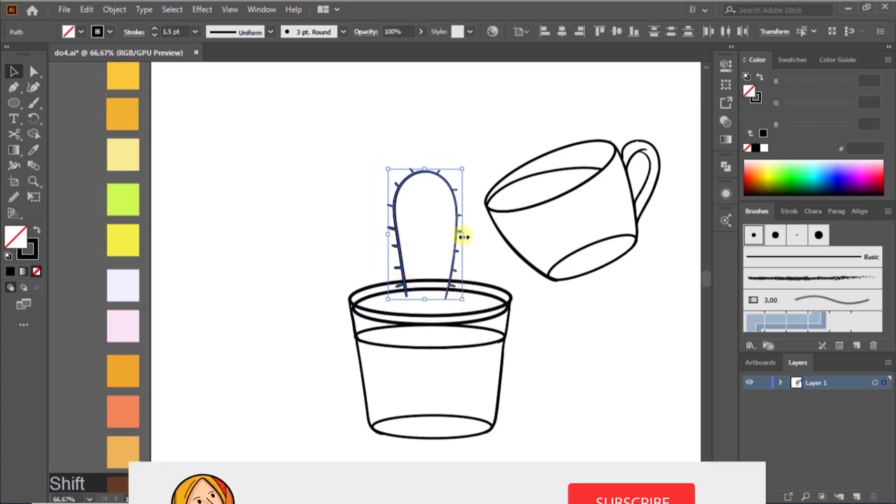
mouse_move(462, 233)
mouse_down()
mouse_move(486, 236)
mouse_move(460, 234)
mouse_up()
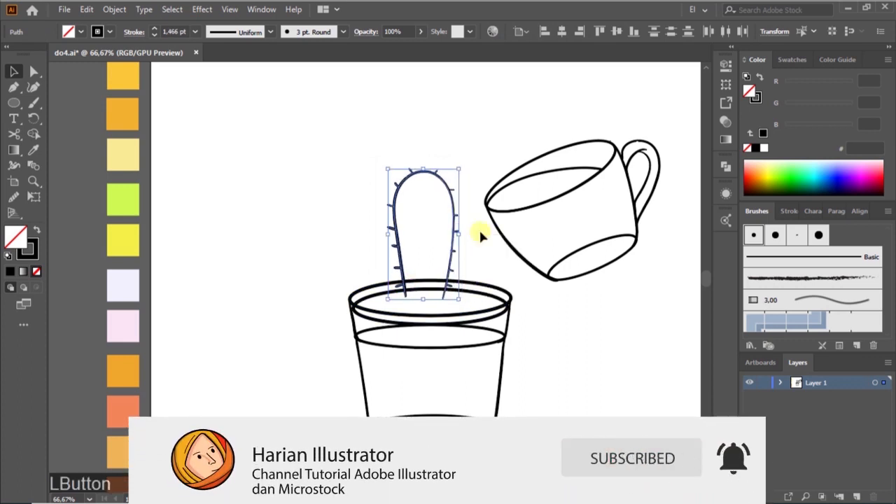
click(556, 316)
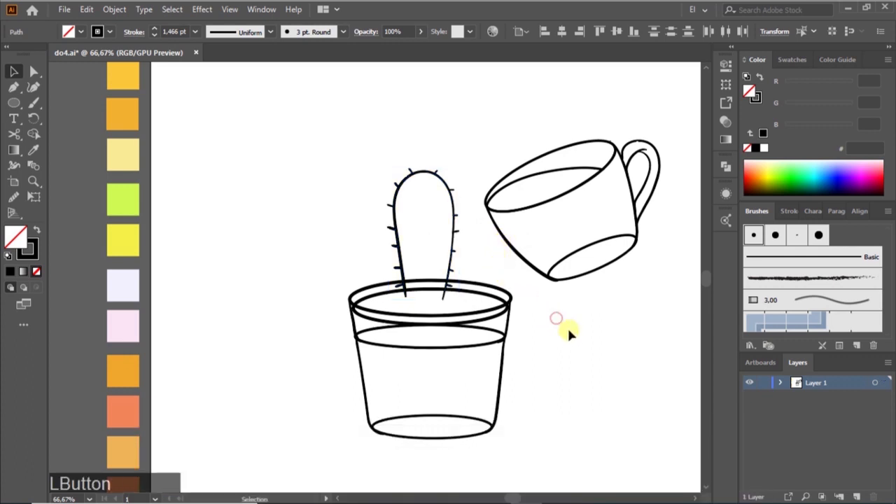
Step: Shift the lower-left end anchor of the cactus outline slightly inward and down
click(409, 297)
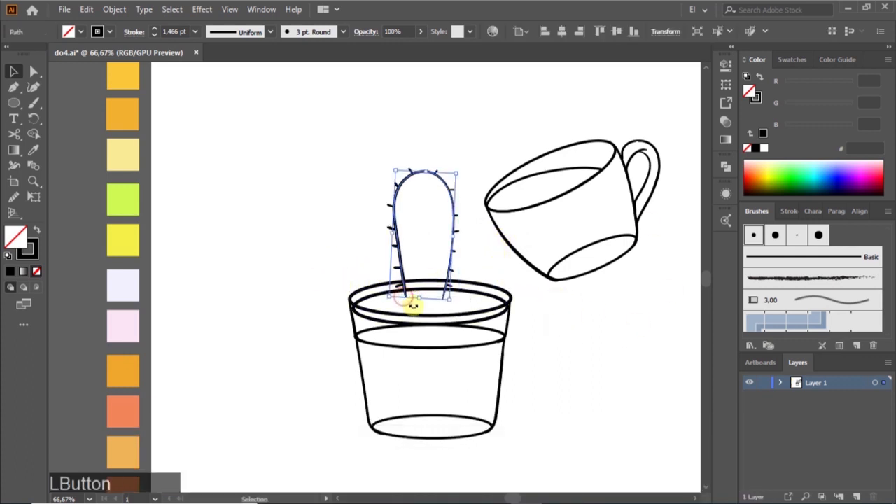
key(a)
click(408, 300)
drag(406, 300, 409, 300)
key(ctrl+z)
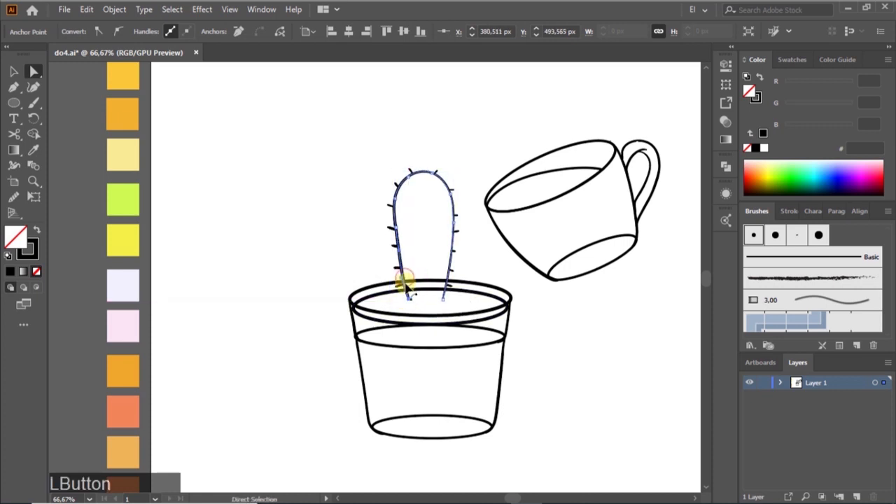
click(480, 281)
click(400, 254)
click(464, 279)
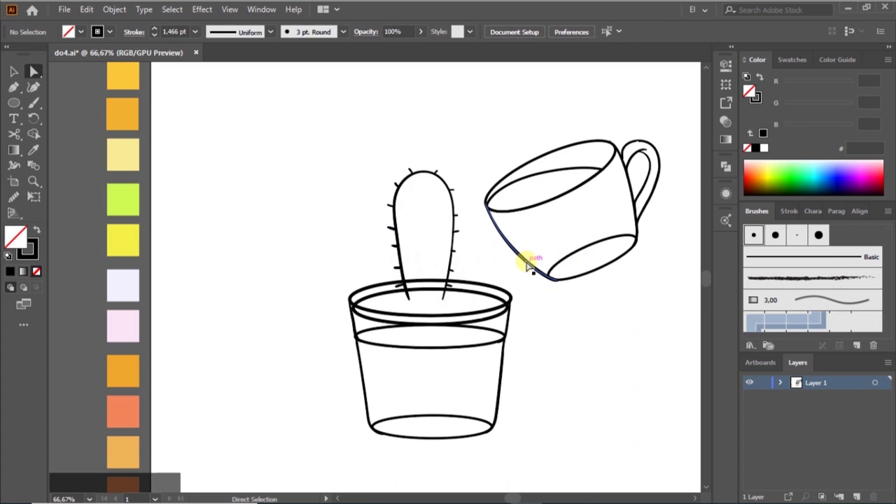
Step: Paint short curved soil marks at both feet of the cactus and across the soil surface inside the glass's rim
key(b)
drag(399, 301, 414, 299)
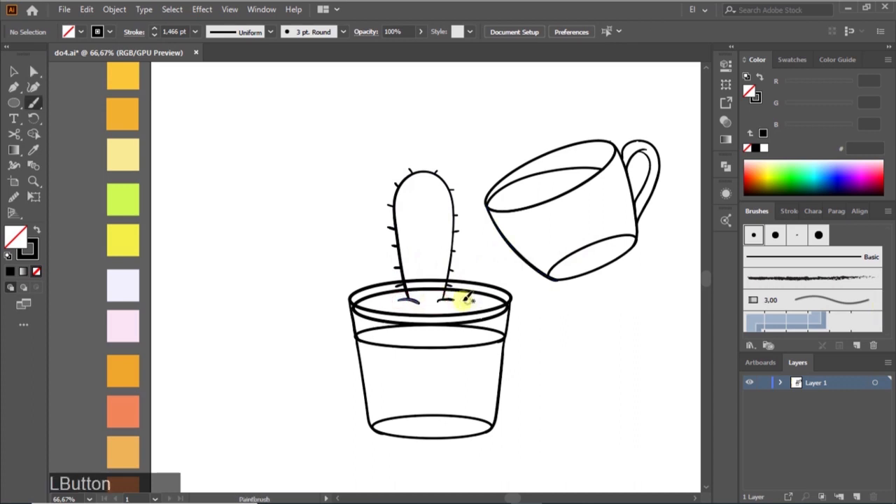
key(ctrl+z)
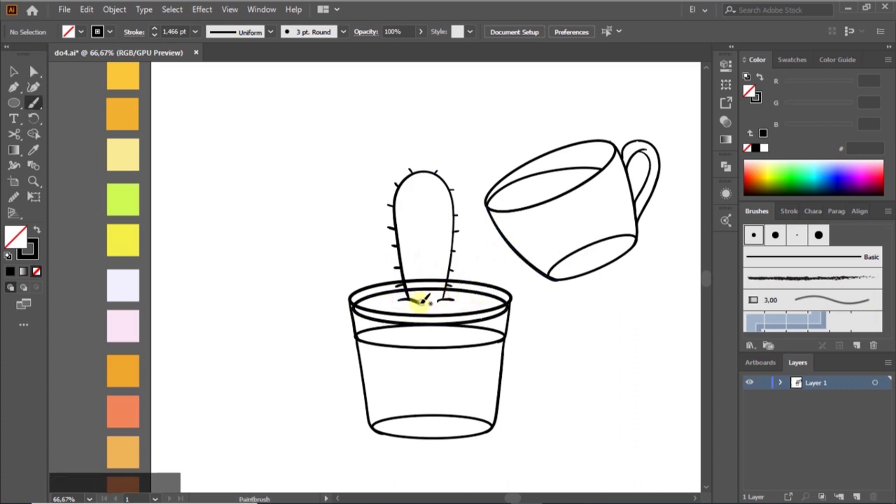
drag(439, 302, 460, 300)
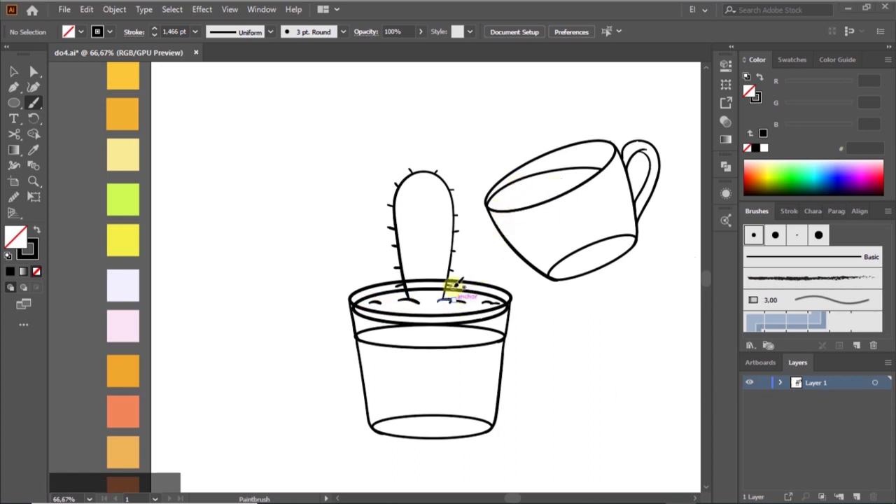
Step: Move the glass's inner ellipse slightly up, closer to the rim ellipse
key(v)
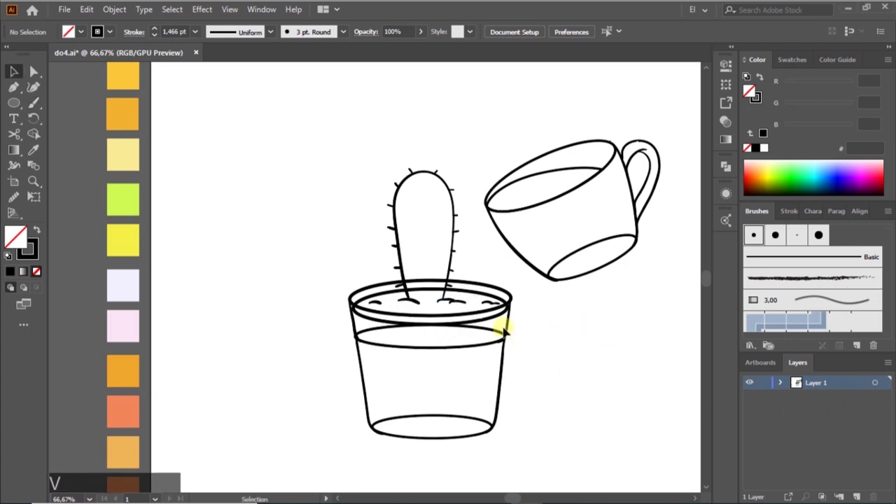
click(504, 317)
click(568, 327)
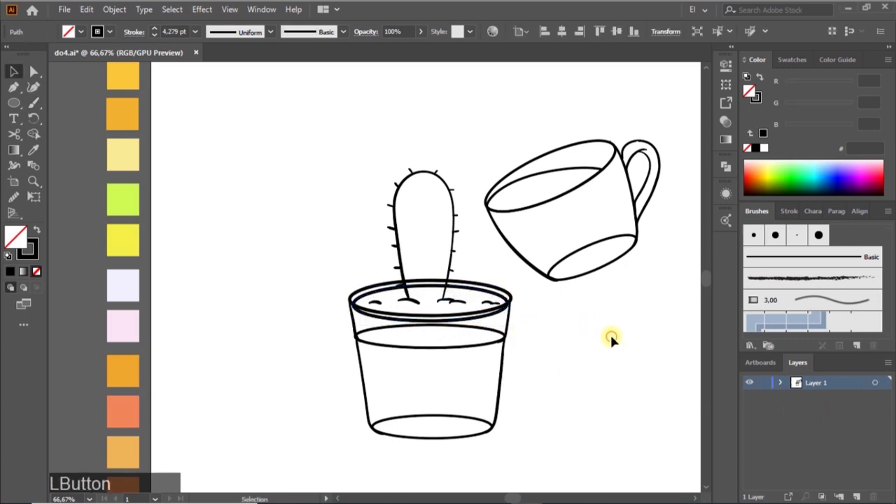
click(465, 317)
click(580, 330)
Step: Paint a narrow teardrop hanging from the tilted cup's lip and enlarge it slightly downward
key(b)
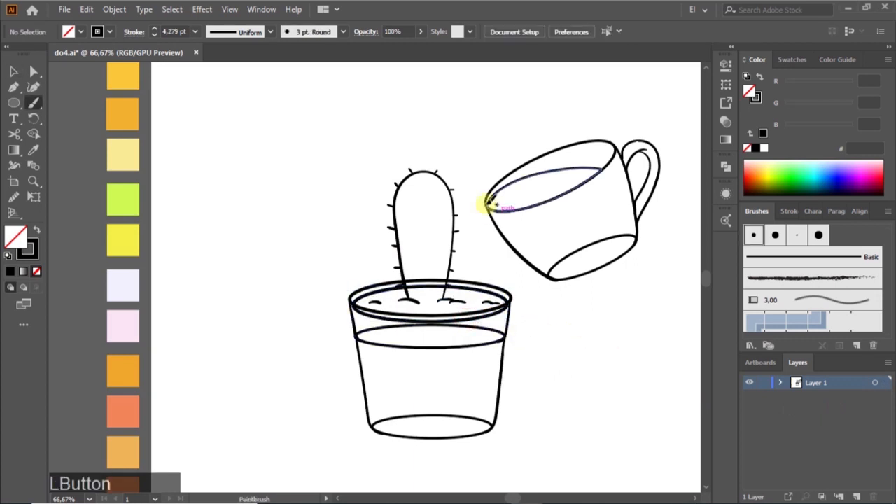
key(v)
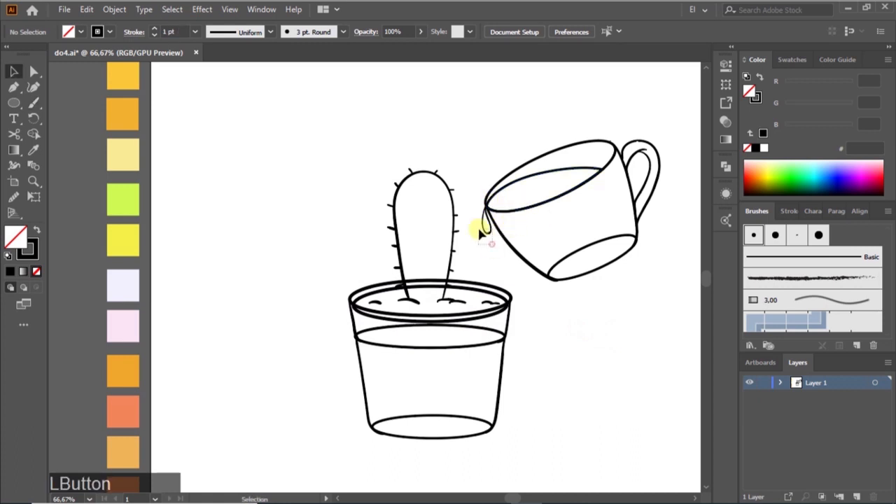
drag(481, 226, 531, 274)
key(ctrl+z)
click(528, 274)
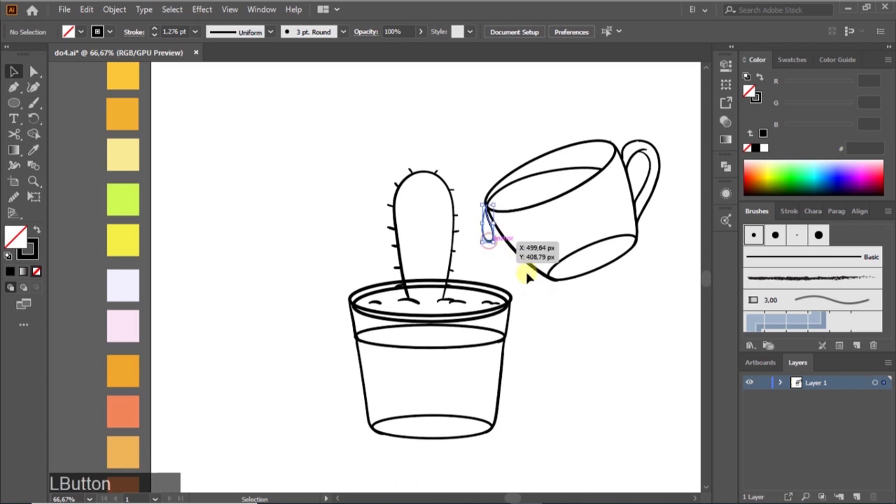
click(574, 320)
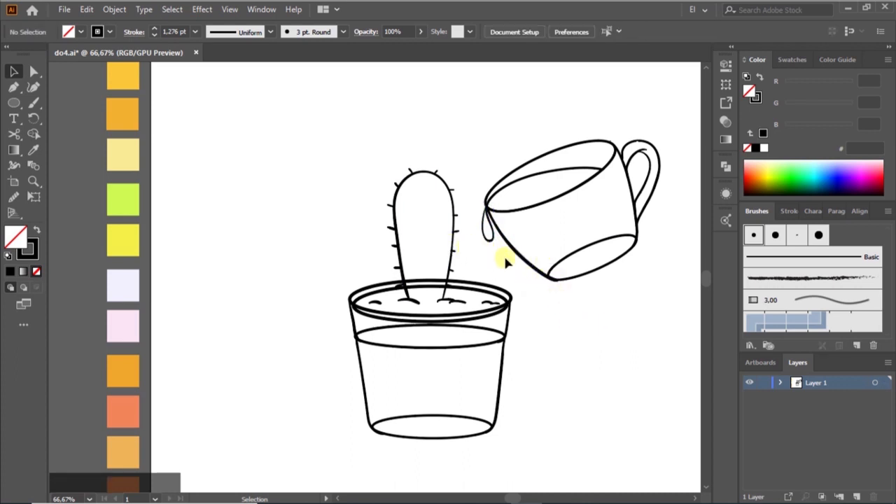
click(480, 236)
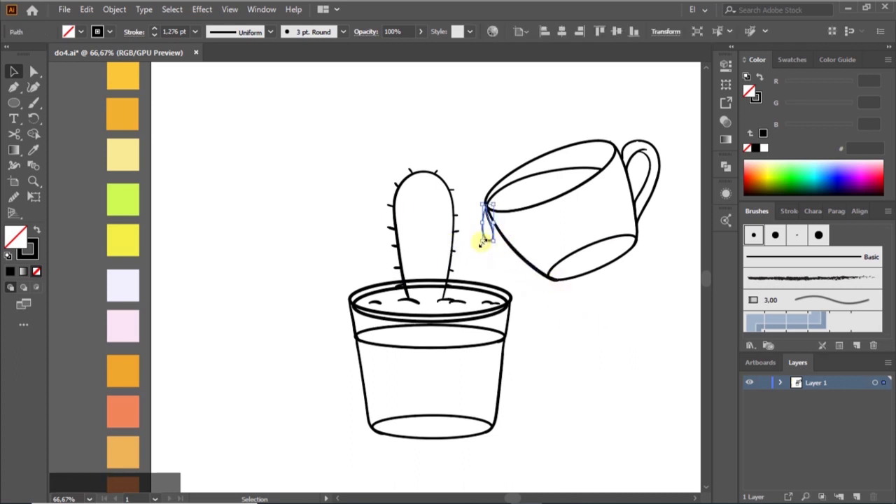
drag(480, 240, 482, 248)
ctrl+click(528, 269)
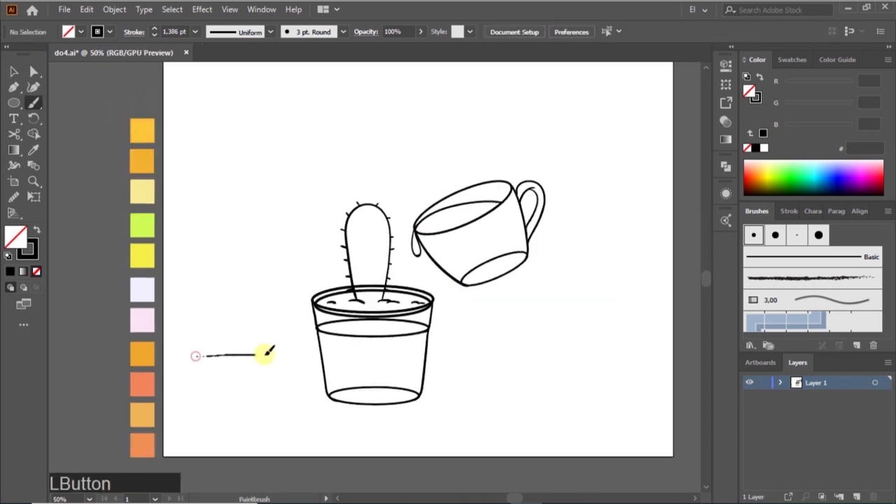
Step: Paint a long table line across the glass with a short gap beyond it, and rotate both strokes until nearly horizontal
mouse_move(266, 352)
mouse_down()
mouse_move(631, 347)
mouse_move(525, 346)
mouse_up()
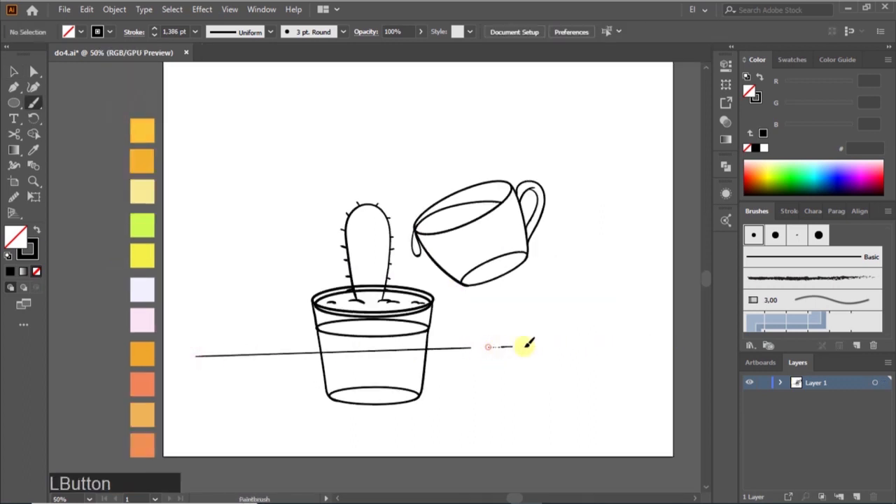
key(v)
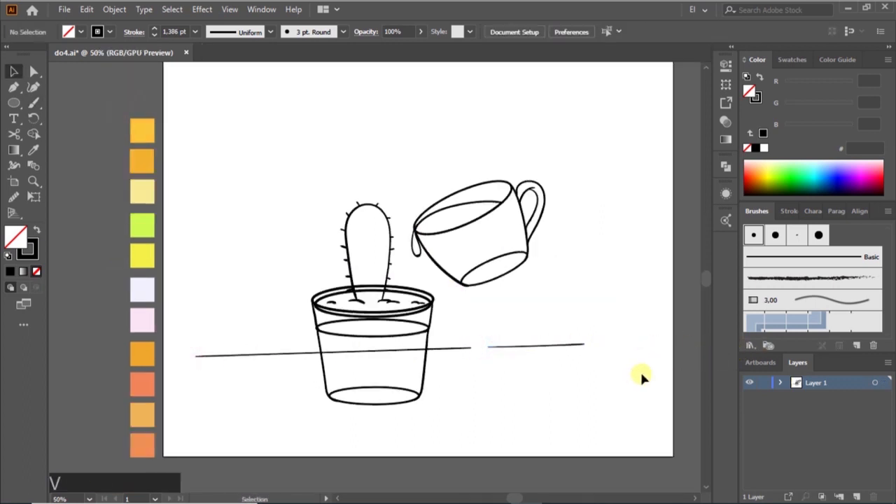
drag(447, 369, 446, 369)
click(588, 340)
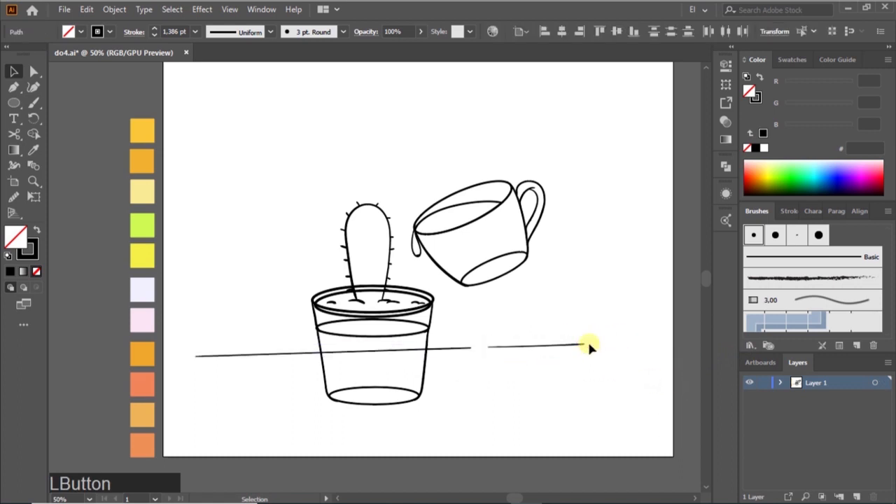
drag(601, 332, 493, 367)
drag(594, 334, 480, 378)
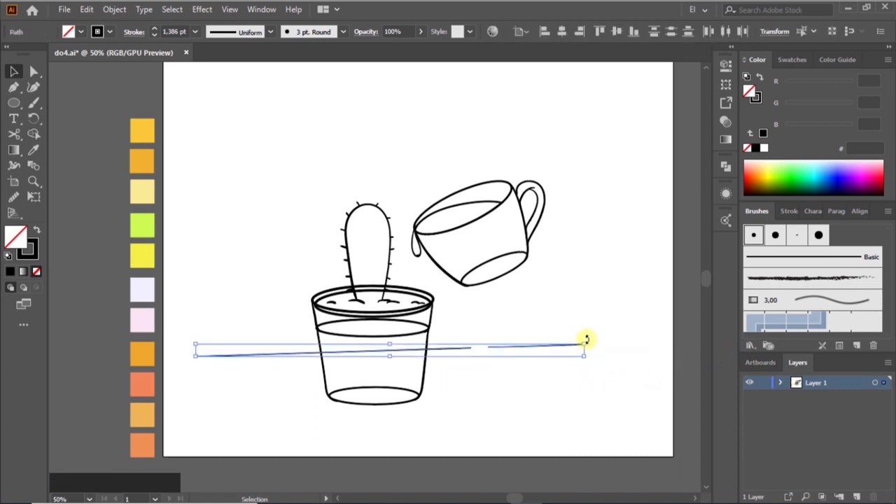
drag(582, 361, 597, 376)
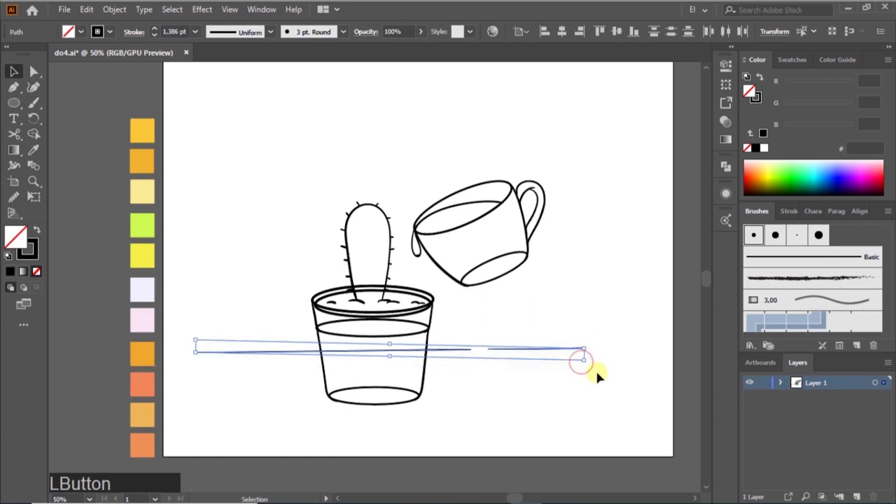
click(676, 362)
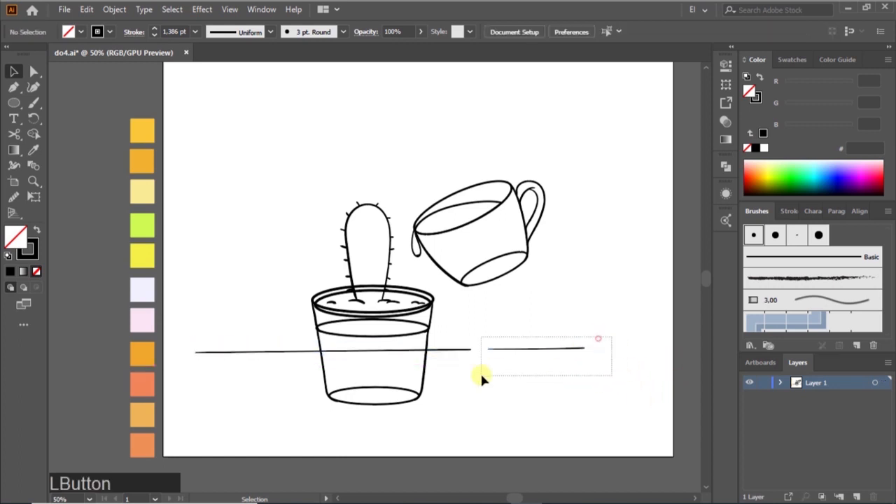
Step: Nudge both segments of the table line slightly down
drag(482, 378, 482, 378)
key(Down)
key(Down)
key(Down)
click(461, 424)
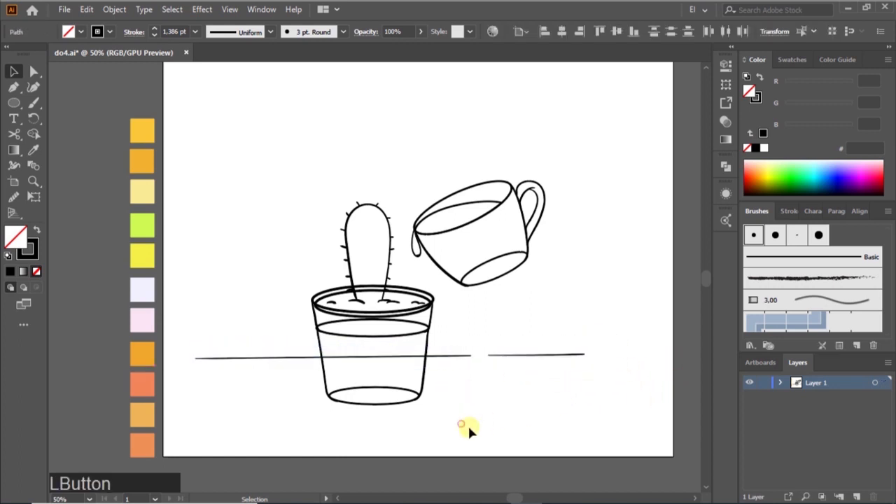
Step: Shift the lower anchors of the glass walls and the base ellipse slightly up and to the left
key(a)
drag(447, 406, 300, 378)
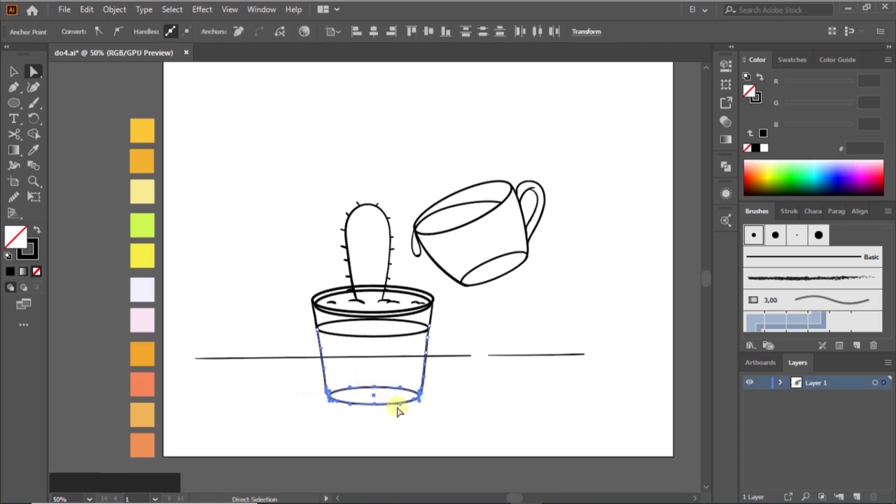
key(Up)
key(Up)
key(Left)
key(Up)
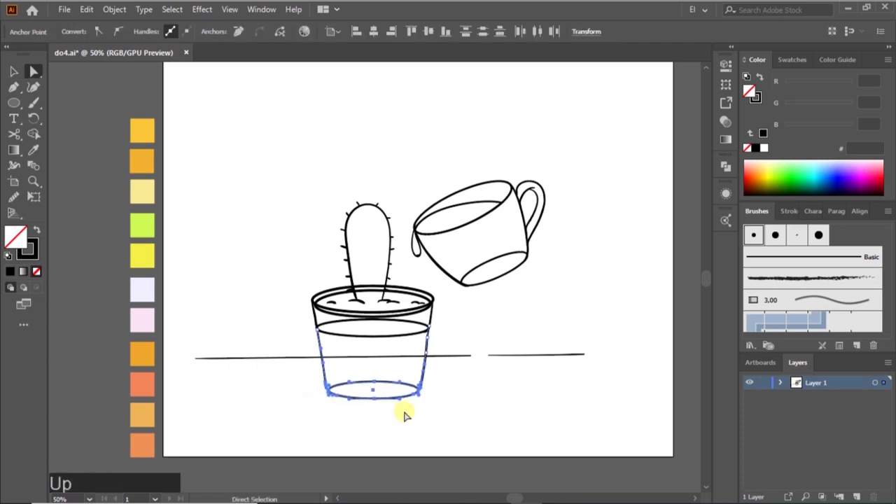
key(Left)
click(452, 405)
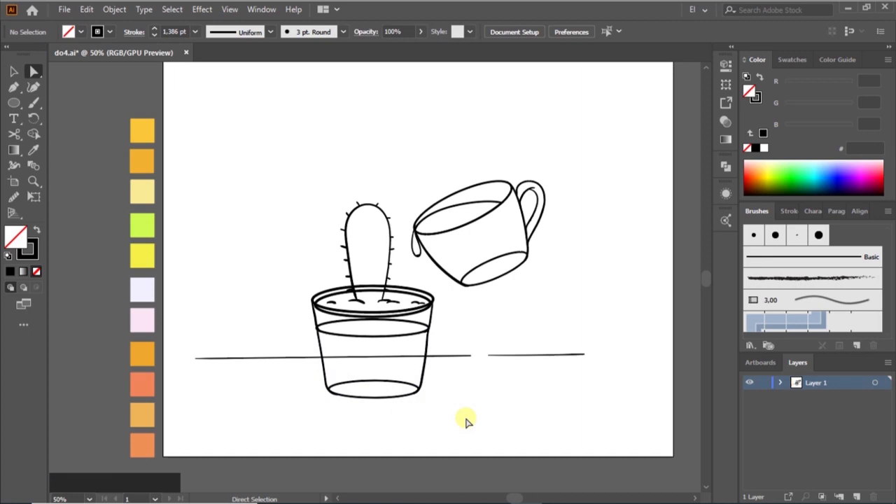
Step: Expand the appearance of the tilted cup's brush strokes, including fill and stroke, into filled outlines
key(v)
drag(418, 169, 553, 291)
key(ctrl+=)
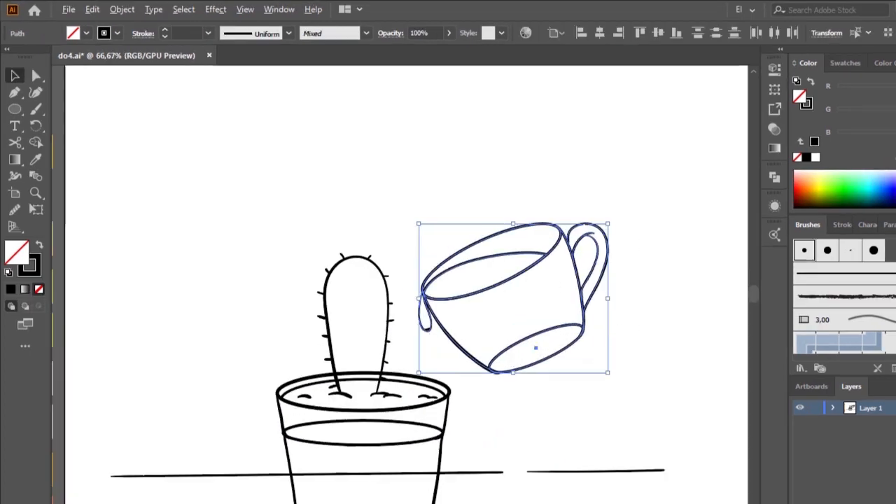
scroll(519, 228, up, 1)
click(122, 10)
click(198, 190)
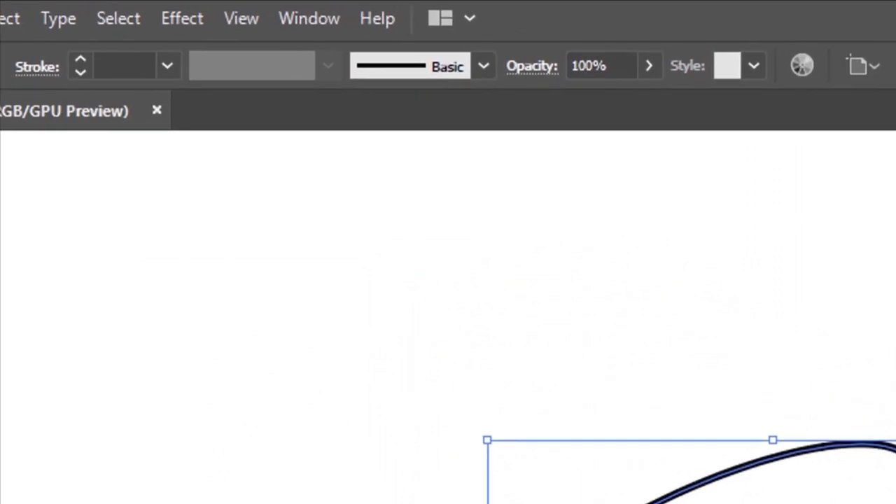
click(7, 18)
click(91, 345)
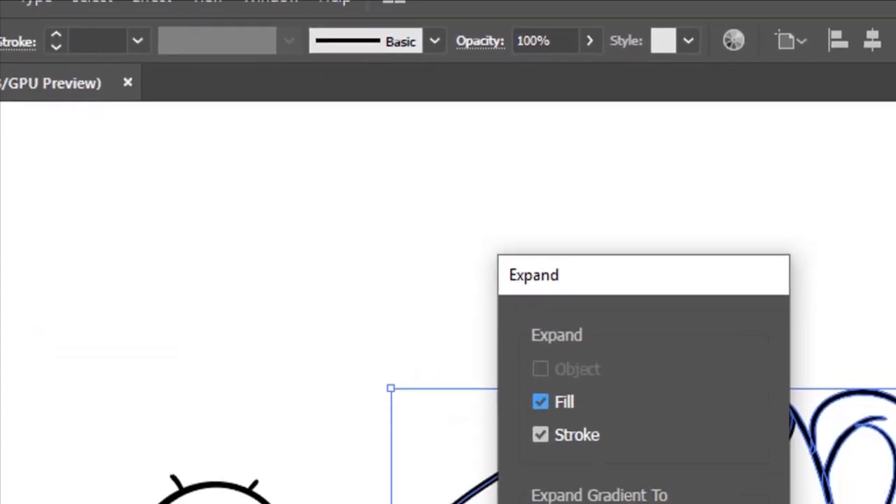
key(Return)
Step: Remove the upper arc of the cup's base ellipse with the Shape Builder, keeping only the outer contour
drag(635, 353, 532, 443)
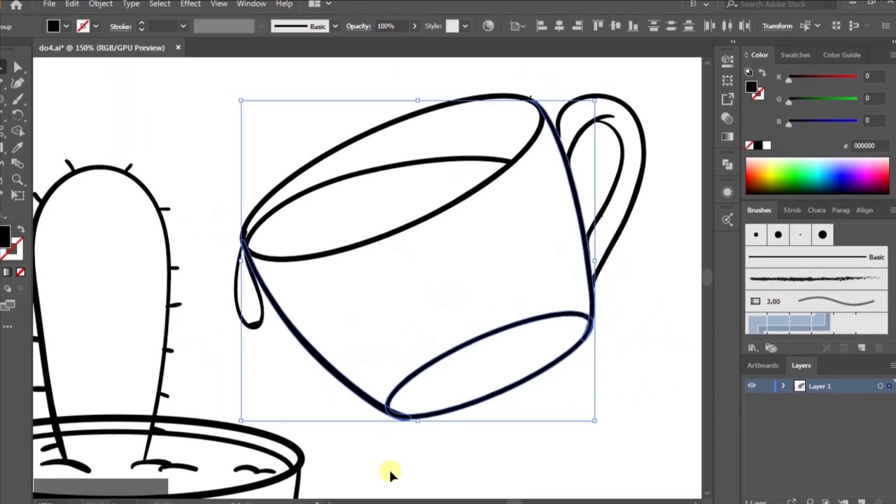
key(shift+m)
scroll(446, 383, up, 2)
click(442, 390)
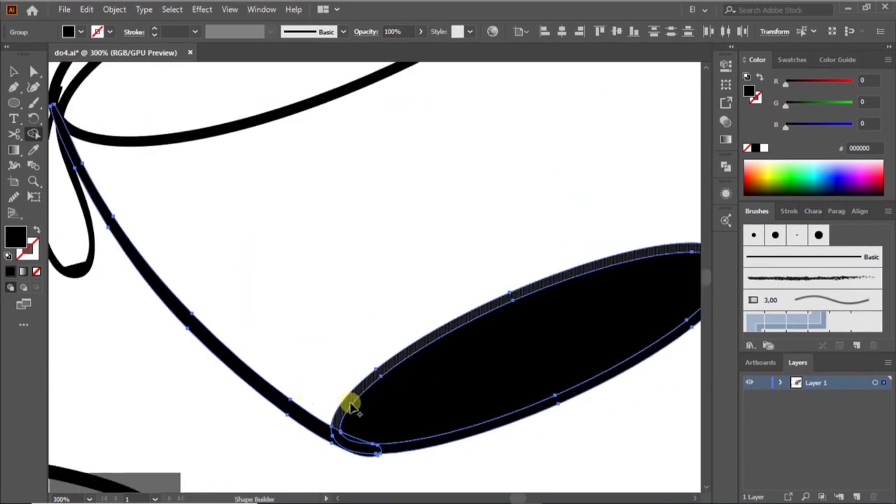
alt+click(371, 361)
scroll(367, 372, down, 4)
scroll(490, 374, down, 1)
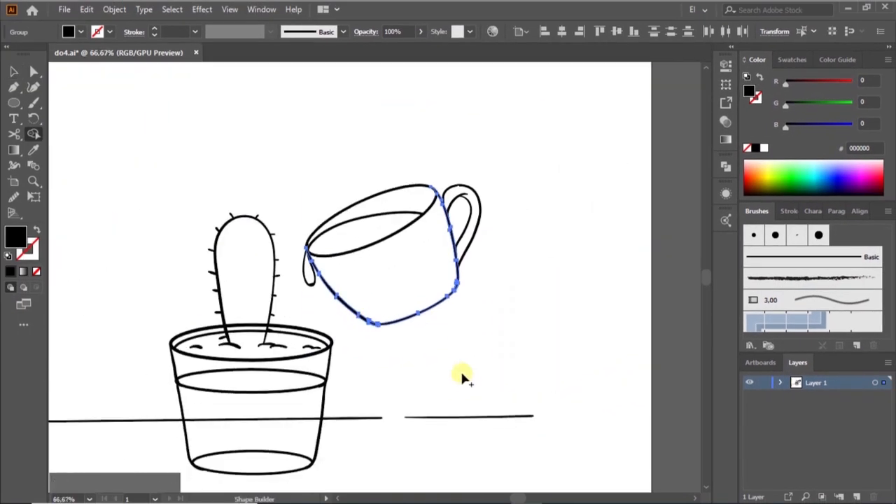
Step: Expand the cactus and glass strokes without the table line into filled outlines, and split them with the Pathfinder's Divide
click(290, 145)
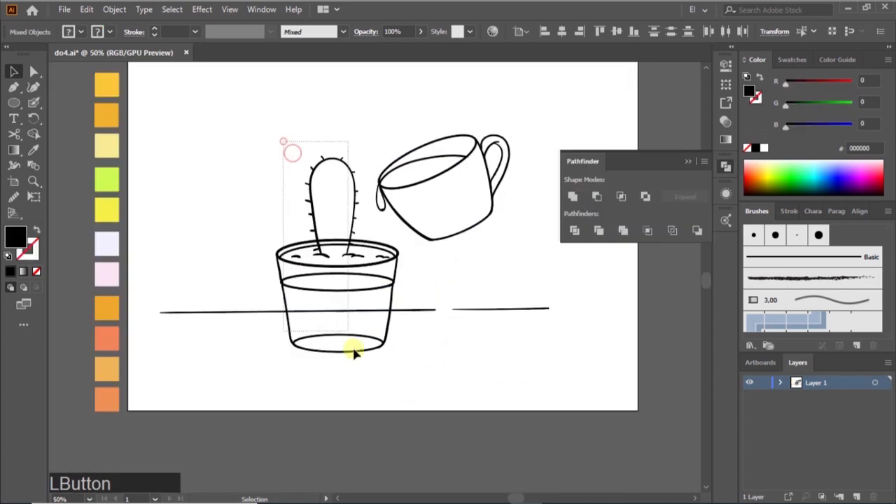
shift+click(400, 273)
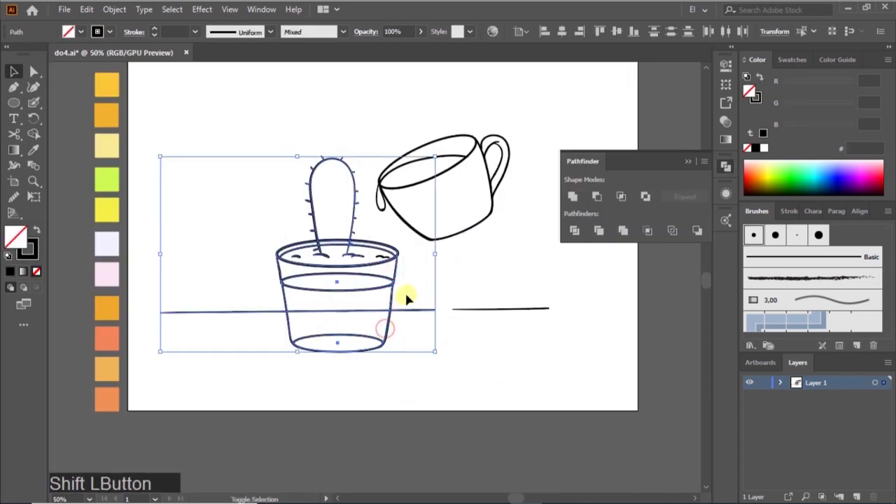
shift+click(298, 310)
scroll(295, 294, up, 1)
click(114, 9)
click(224, 177)
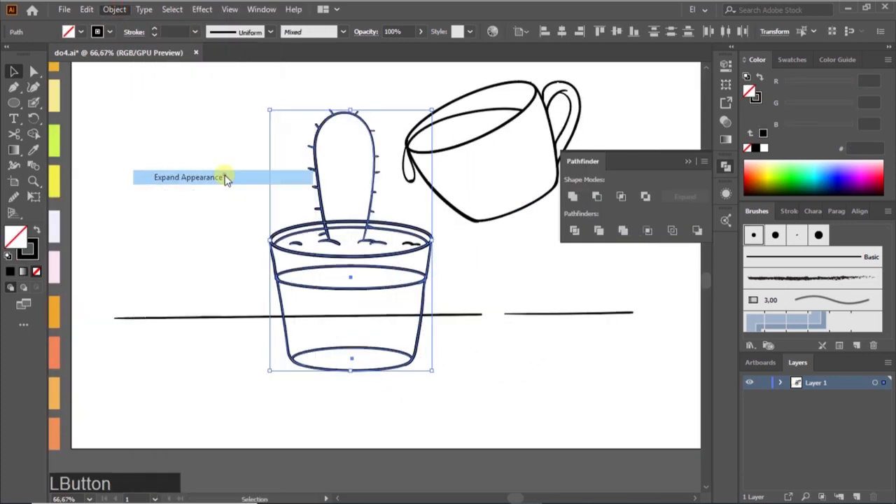
click(116, 9)
click(176, 170)
click(418, 328)
scroll(469, 327, right, 1)
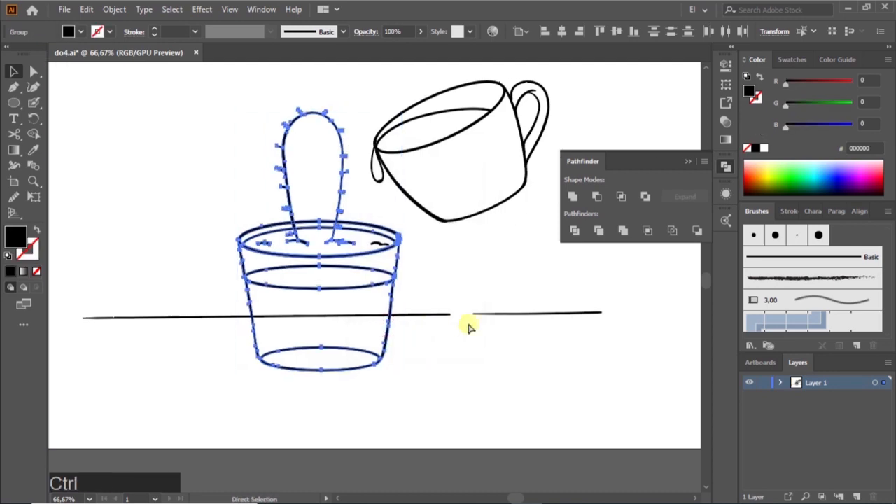
click(576, 230)
Step: Merge the glass's base ellipse and its upper arc with the area below the middle ellipse using the Shape Builder
scroll(268, 394, up, 3)
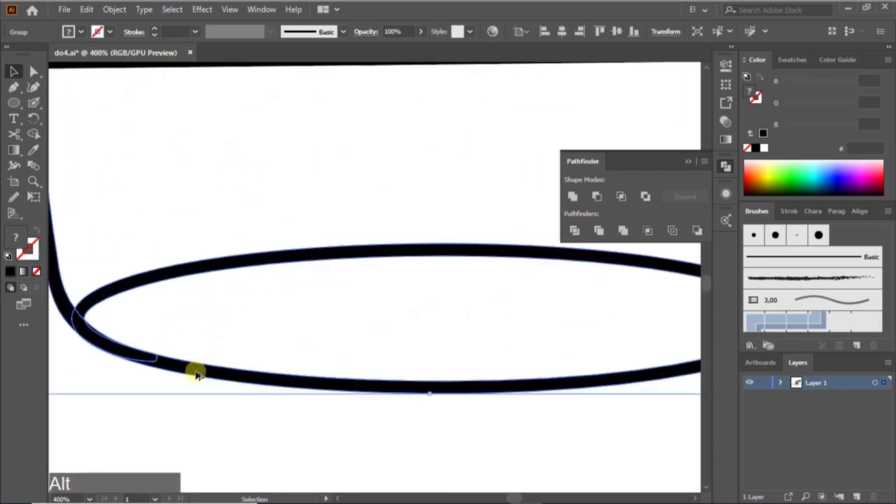
scroll(196, 375, down, 2)
scroll(275, 343, right, 1)
key(shift+m)
click(287, 340)
key(ctrl+z)
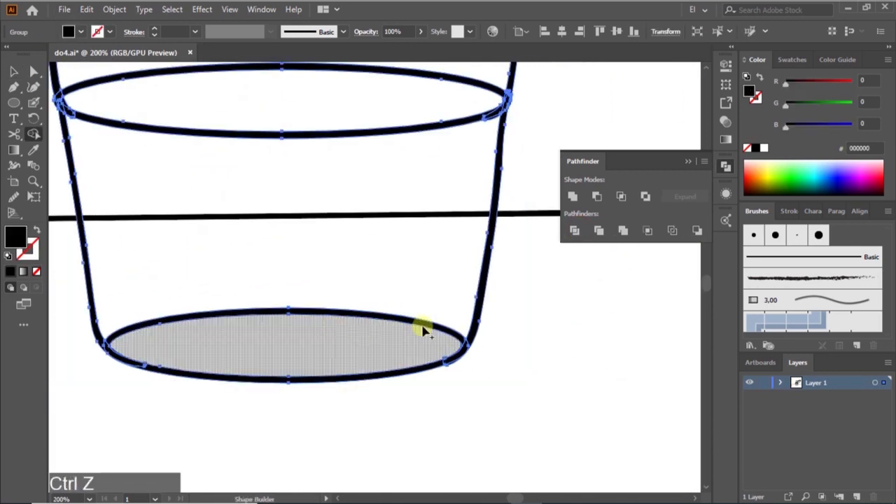
drag(447, 313, 445, 339)
scroll(462, 378, left, 1)
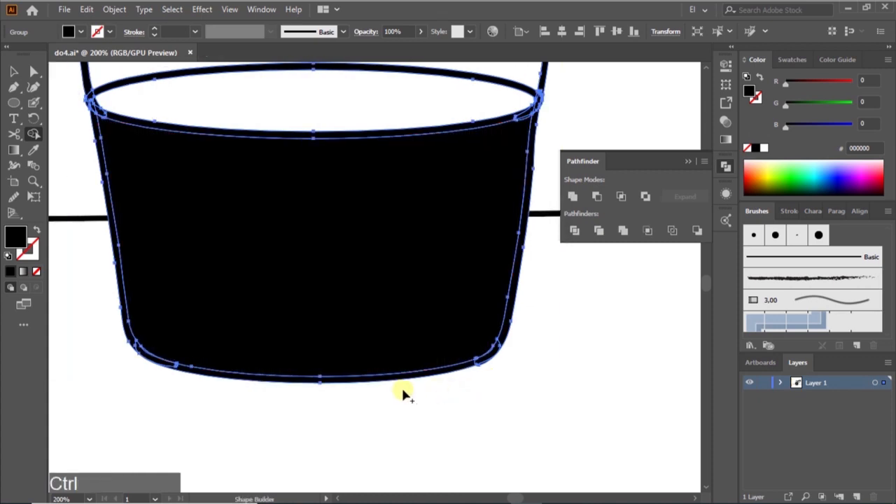
Step: Isolate the merged lower glass shape and fill it with white (FFFFFF)
click(376, 339)
scroll(372, 362, up, 1)
double_click(343, 372)
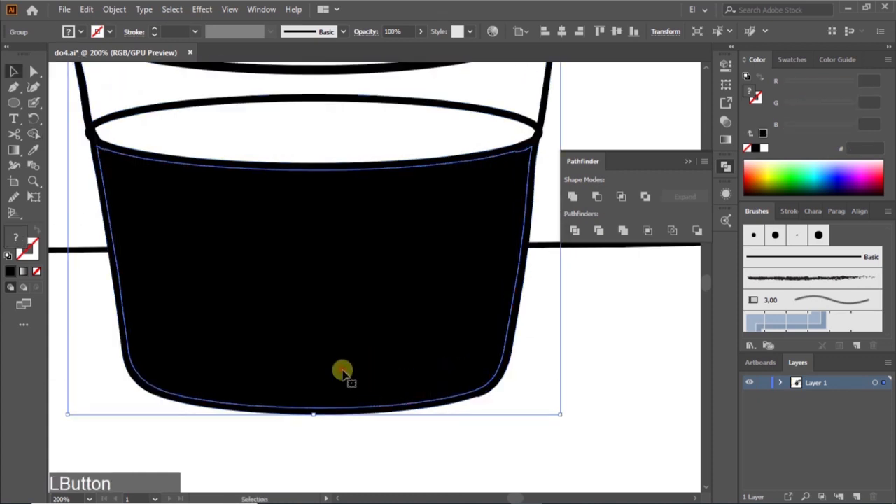
drag(350, 355, 398, 407)
key(ctrl+z)
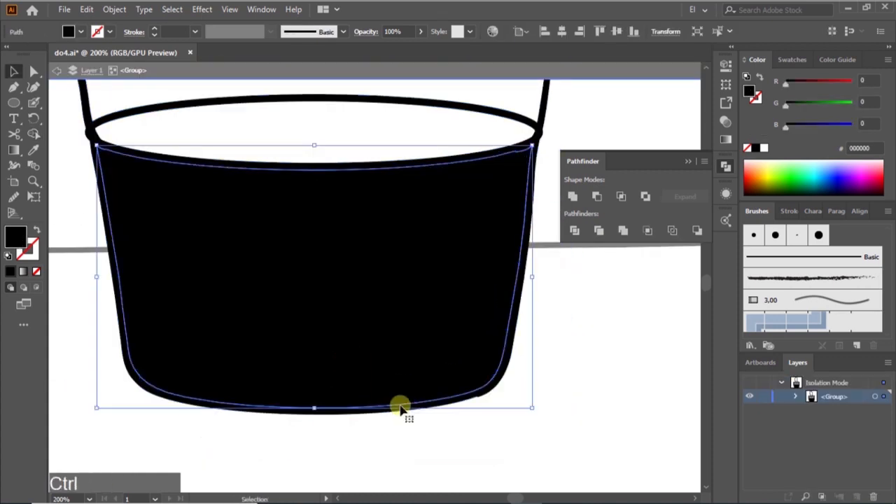
click(764, 149)
scroll(546, 315, up, 1)
click(69, 73)
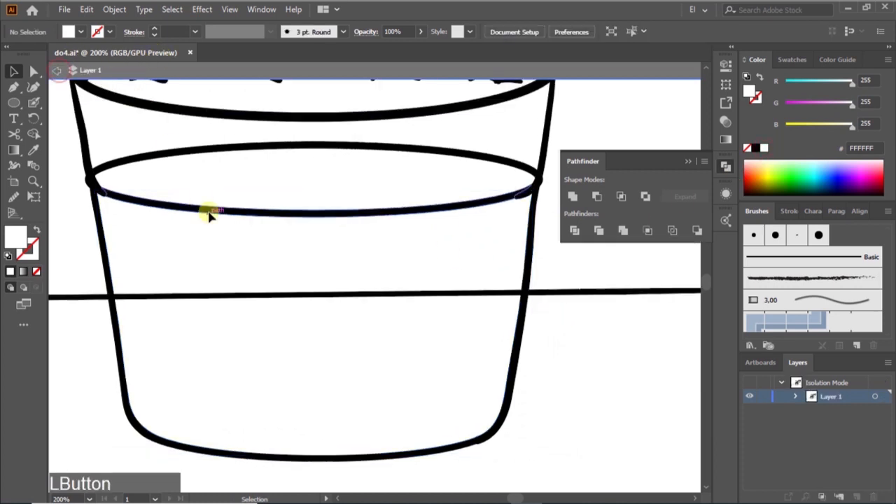
Step: Remove the upper arc of the glass's middle ellipse with the Shape Builder
scroll(357, 248, up, 2)
click(546, 206)
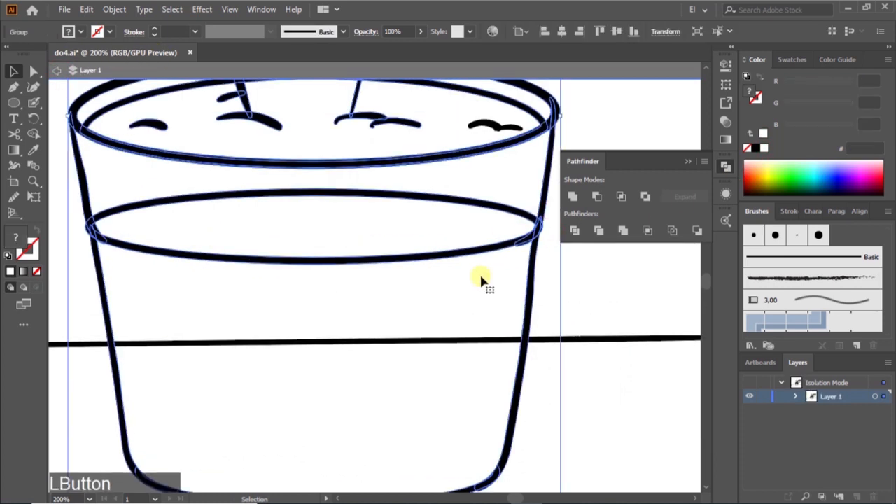
key(shift+m)
scroll(234, 328, up, 1)
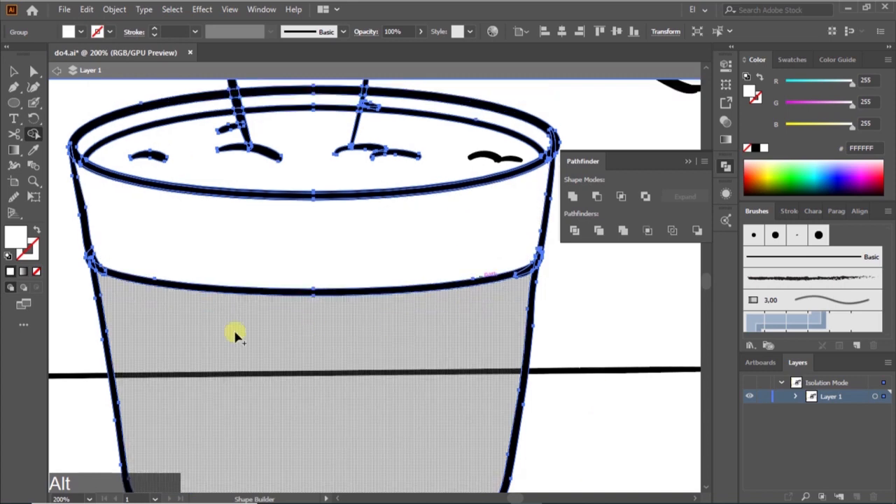
scroll(304, 315, down, 3)
Step: Remove the segments of the rim and inner ellipse that cross the cactus using the Shape Builder
scroll(320, 194, up, 5)
alt+click(306, 220)
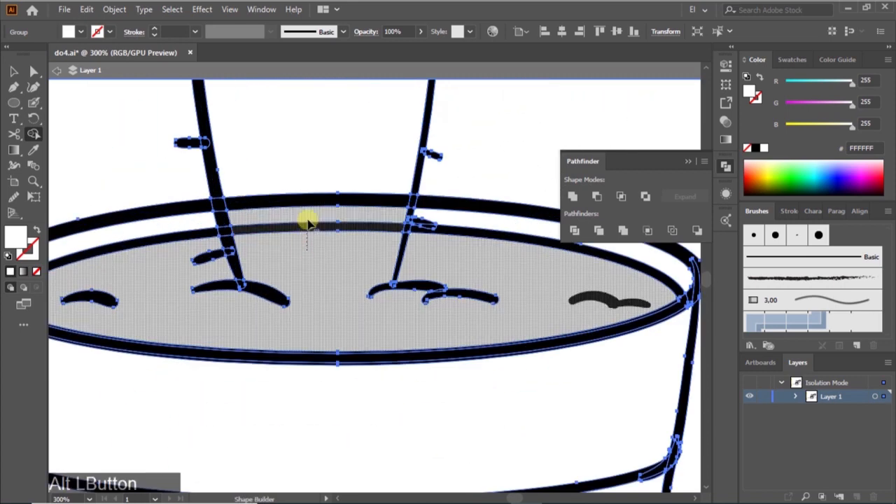
scroll(315, 266, down, 1)
alt+click(320, 180)
scroll(320, 203, down, 3)
scroll(316, 218, down, 3)
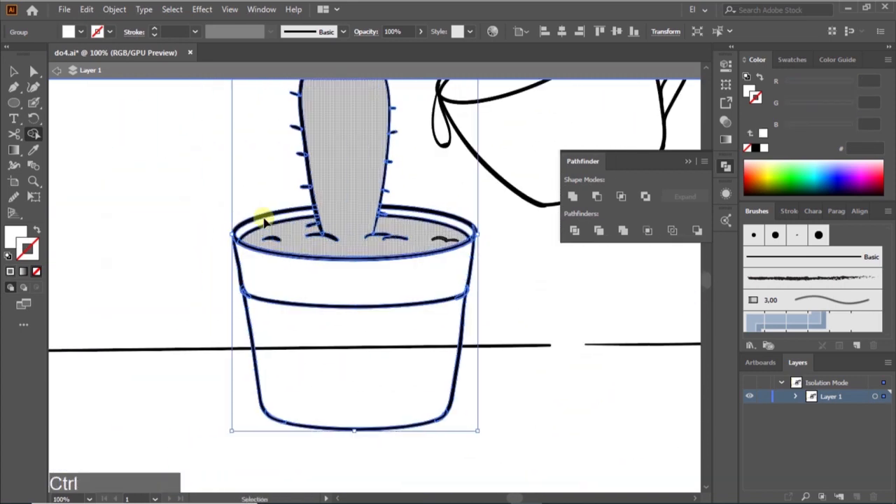
scroll(262, 216, up, 3)
scroll(340, 264, down, 3)
scroll(320, 284, down, 1)
key(v)
click(430, 402)
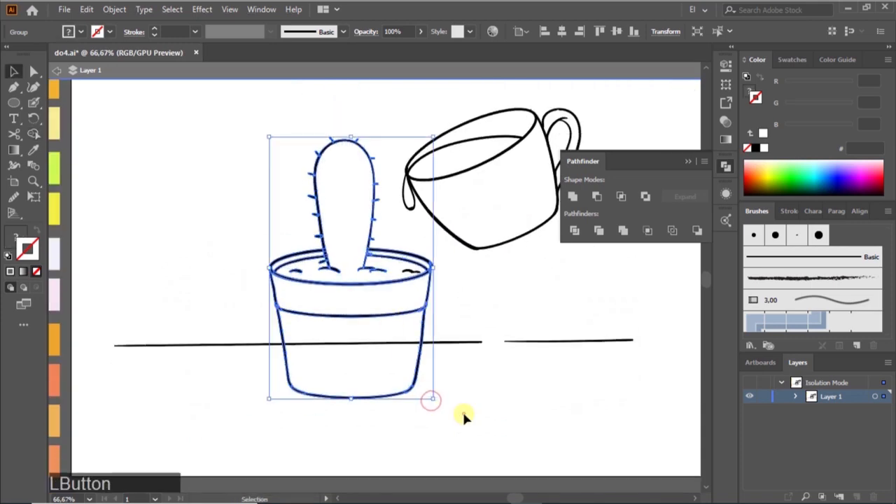
Step: Examine the cleaned-up line art, including the joint between the glass's left wall and its middle curve
scroll(440, 383, down, 2)
scroll(416, 372, right, 1)
scroll(409, 367, up, 2)
scroll(378, 360, up, 1)
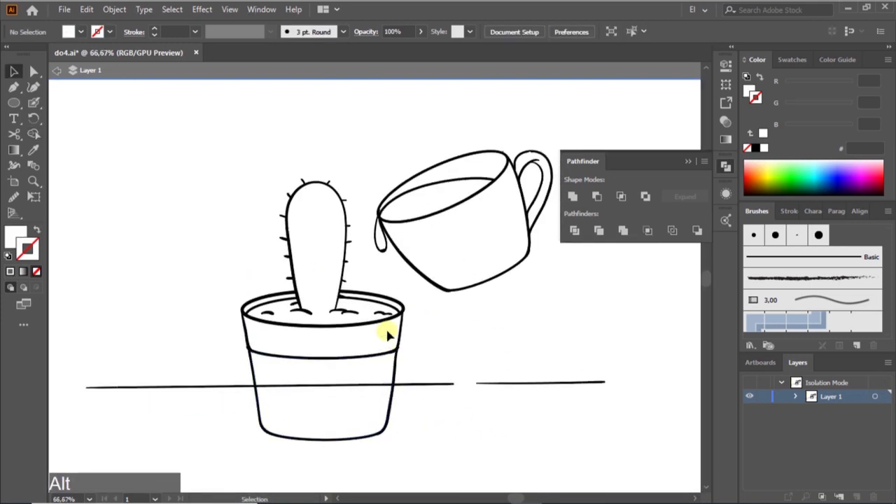
scroll(386, 346, down, 3)
scroll(386, 346, right, 3)
scroll(382, 362, left, 1)
scroll(227, 314, up, 3)
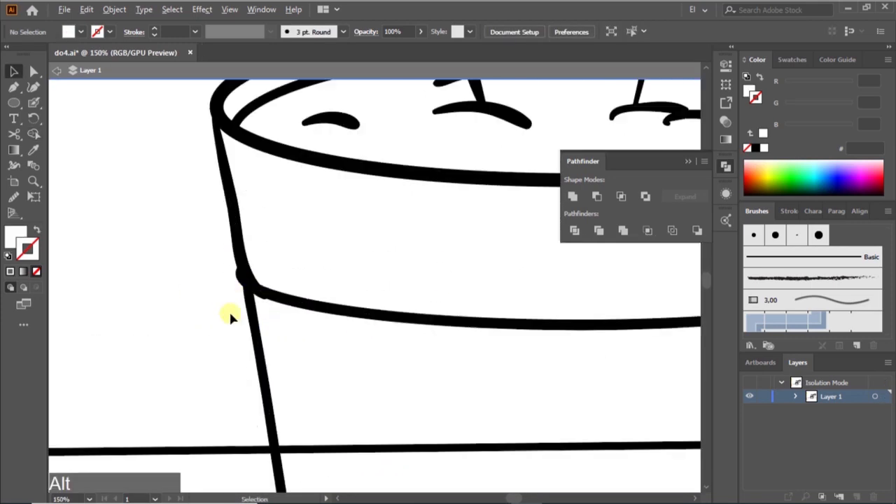
scroll(266, 280, down, 4)
scroll(491, 403, down, 2)
scroll(397, 407, right, 2)
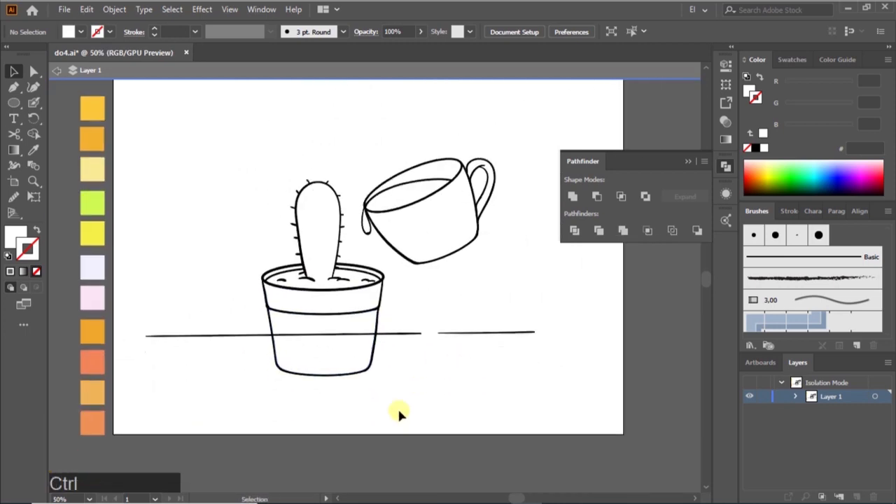
Step: Leave isolation mode and return to the whole drawing
click(55, 71)
scroll(357, 361, up, 1)
scroll(357, 362, right, 1)
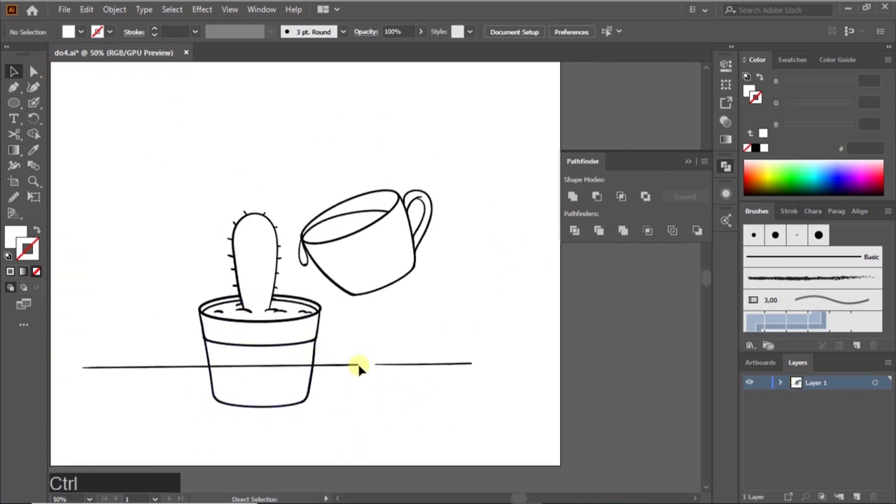
Step: Divide the tilted cup's outlines with the Pathfinder so its enclosed areas become separate faces
scroll(336, 376, left, 1)
click(343, 382)
click(385, 396)
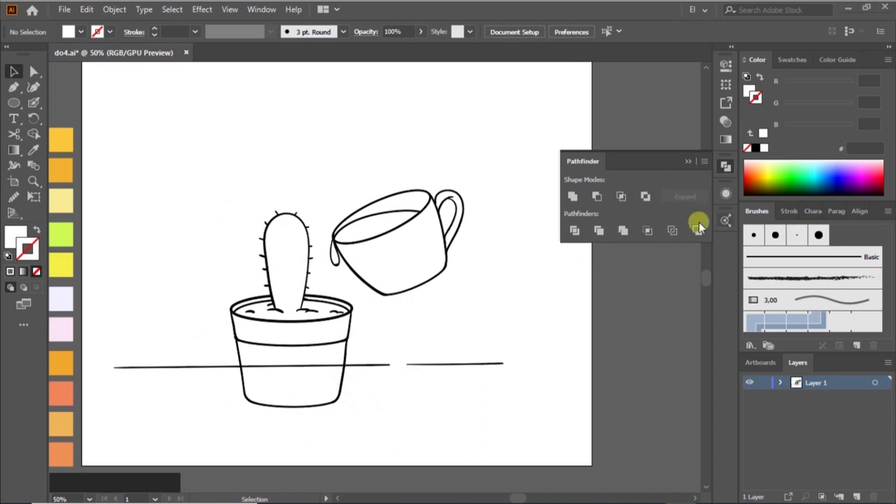
scroll(471, 263, left, 1)
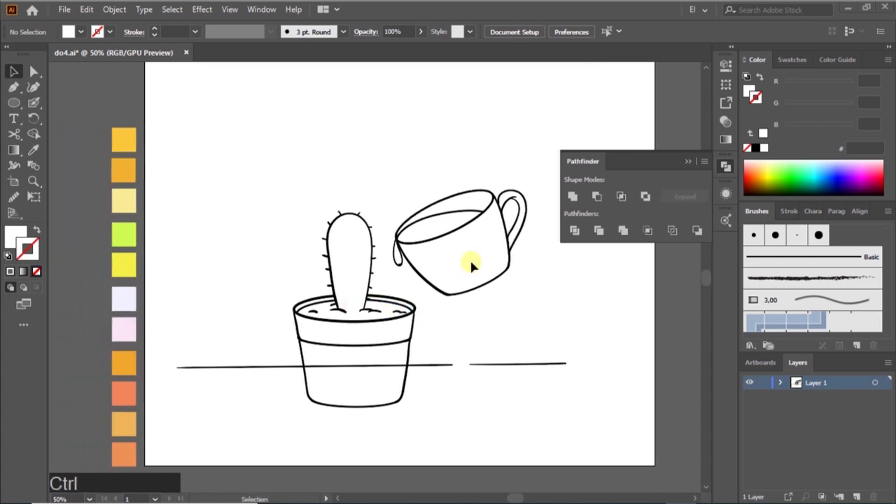
scroll(505, 236, up, 2)
drag(271, 139, 569, 313)
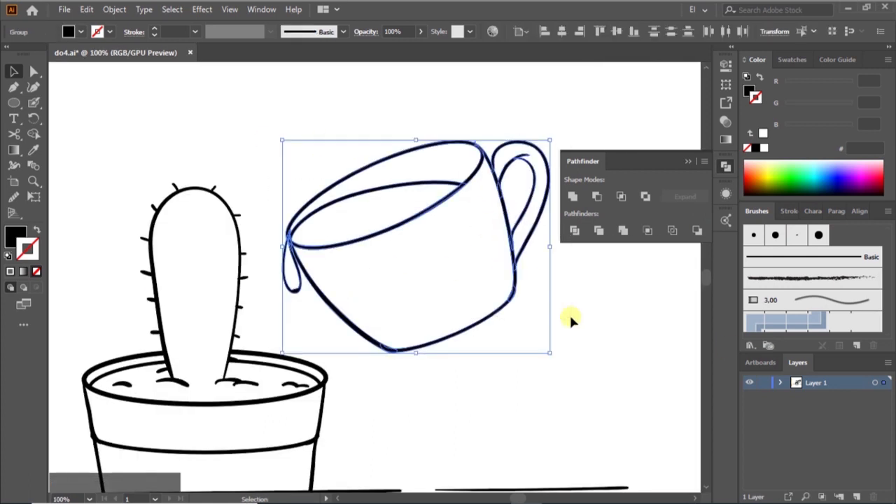
click(584, 234)
click(585, 279)
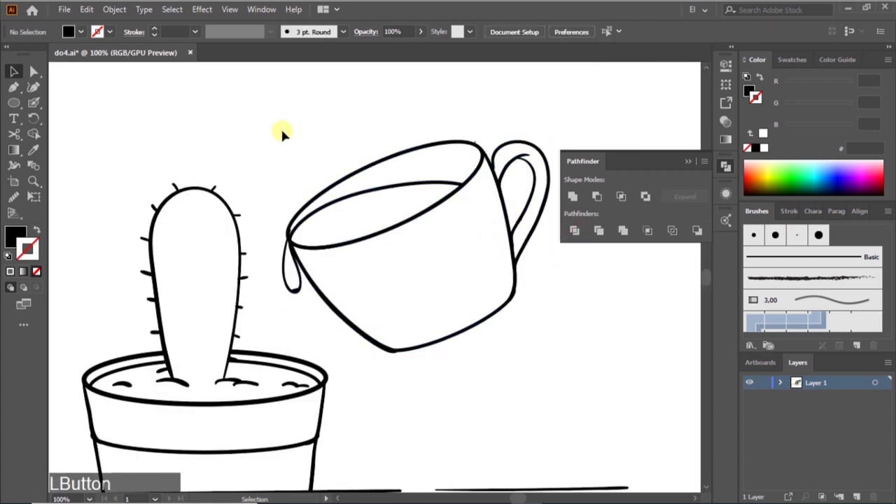
Step: Select the cup group and add the Live Paint Bucket tool to the toolbar
drag(547, 337, 550, 338)
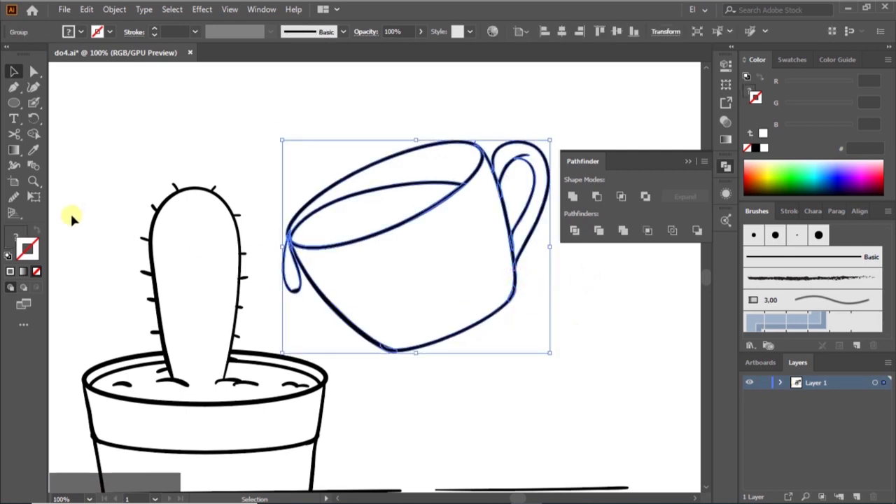
key(k)
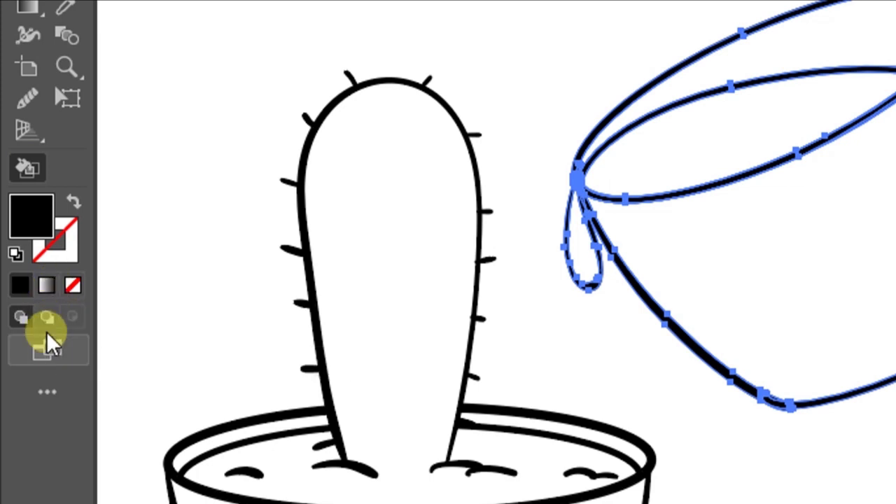
click(48, 394)
scroll(220, 308, down, 15)
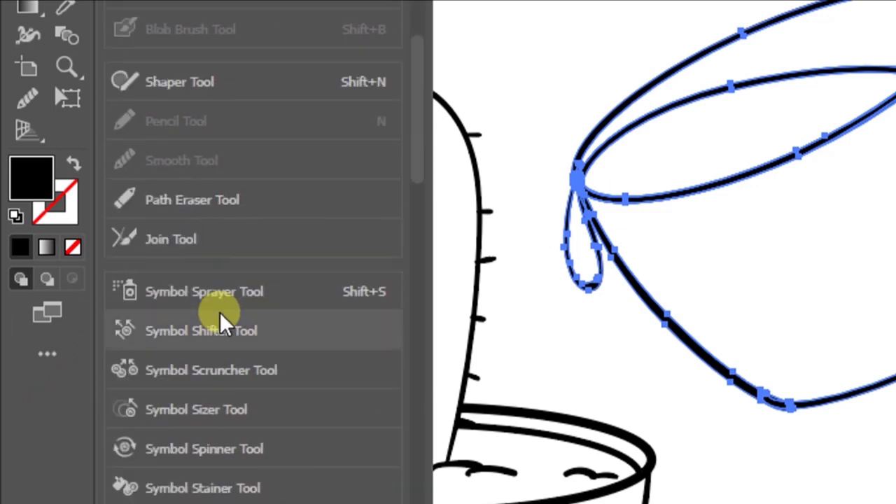
scroll(220, 320, down, 10)
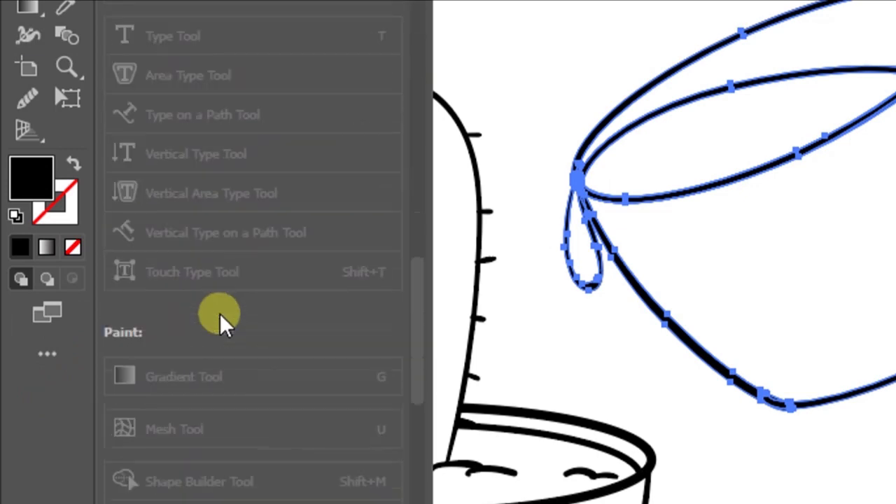
mouse_move(219, 291)
mouse_down()
mouse_move(102, 227)
mouse_move(66, 136)
mouse_up()
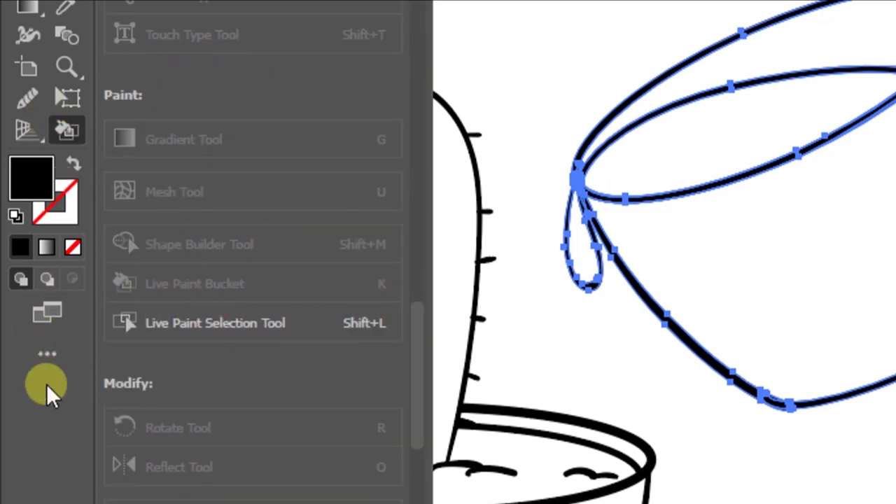
click(47, 385)
Step: Fill the cup's body and handle with the pale lavender swatch colour F2F0FF using the Live Paint Bucket
scroll(595, 251, down, 3)
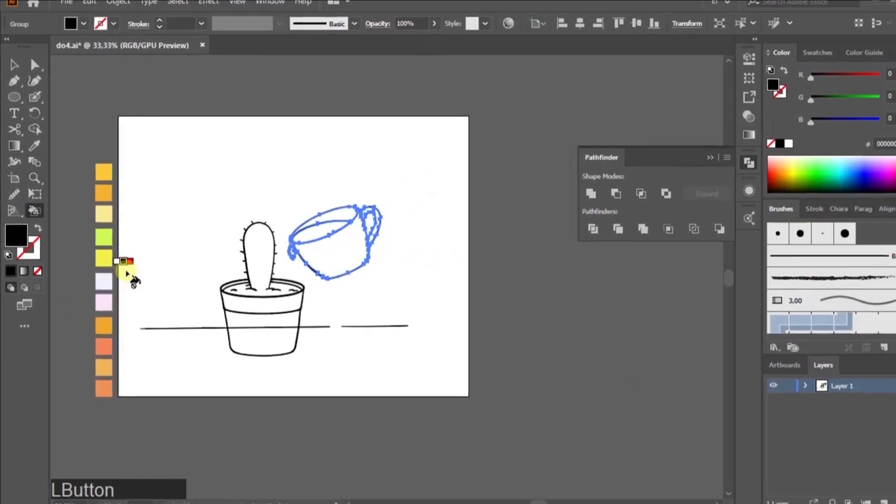
scroll(110, 294, down, 1)
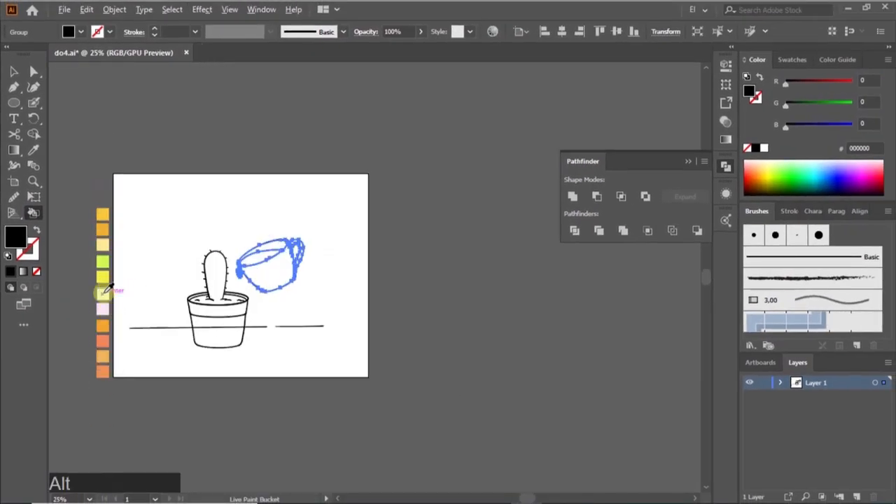
alt+click(105, 289)
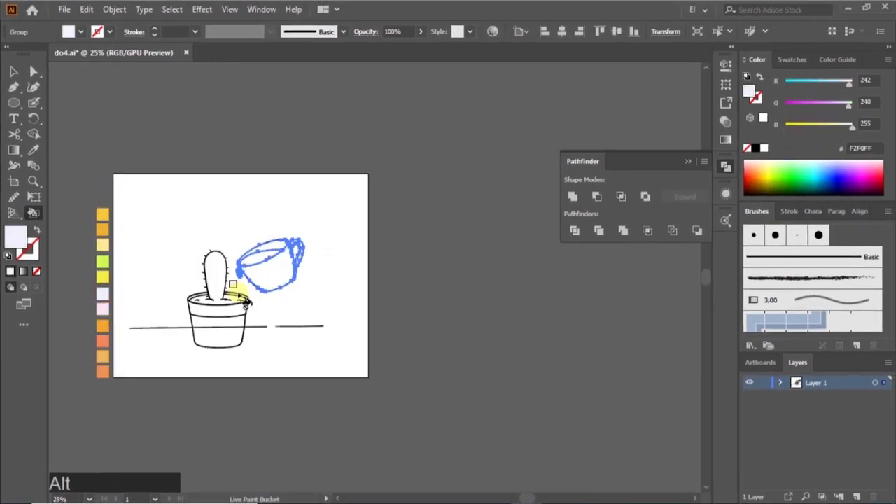
scroll(236, 290, up, 2)
click(294, 280)
key(ctrl)
scroll(285, 286, up, 3)
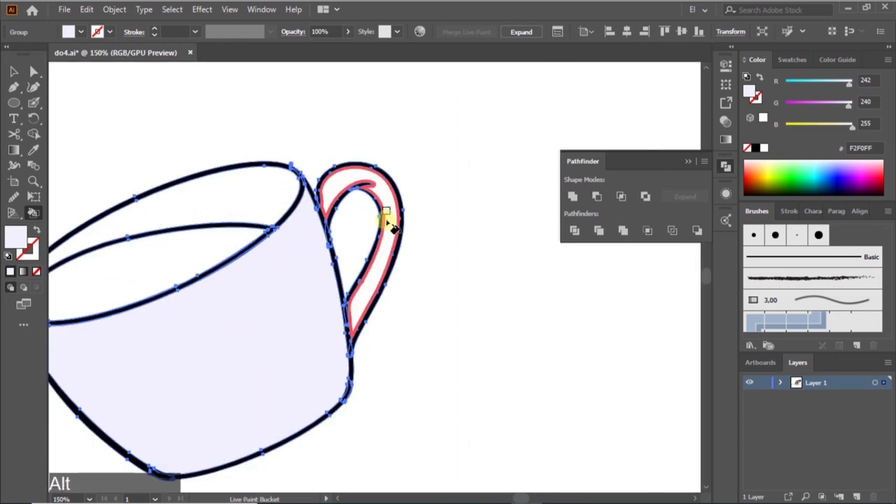
click(390, 220)
Step: Resample lavender F2F0FF from the cup's body, fill the inner wall above the liquid line, and deselect the cup
scroll(390, 220, down, 2)
alt+click(334, 230)
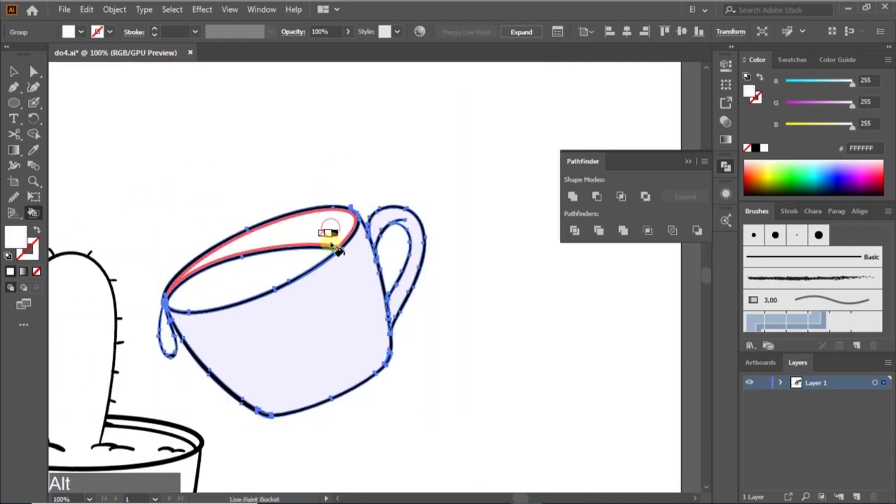
alt+click(345, 302)
click(334, 231)
scroll(347, 294, down, 2)
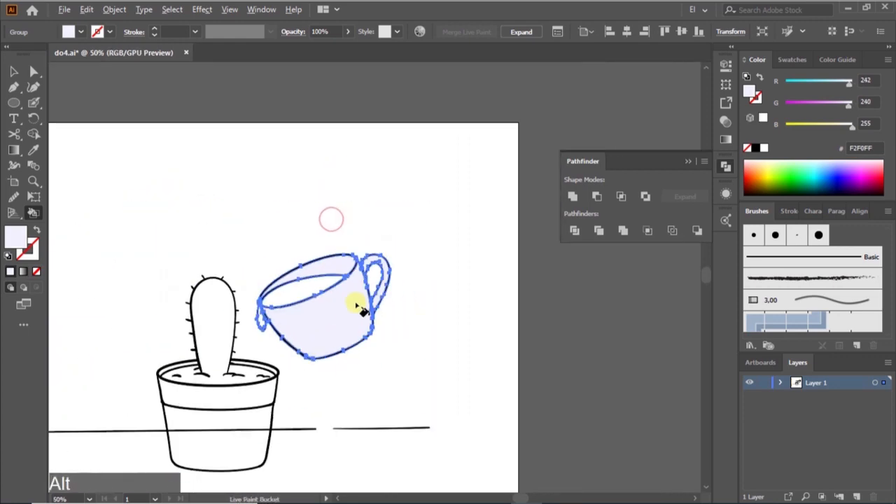
ctrl+click(428, 344)
Step: Try moving the filled cup sideways and undo the move
scroll(427, 341, right, 2)
scroll(392, 336, left, 3)
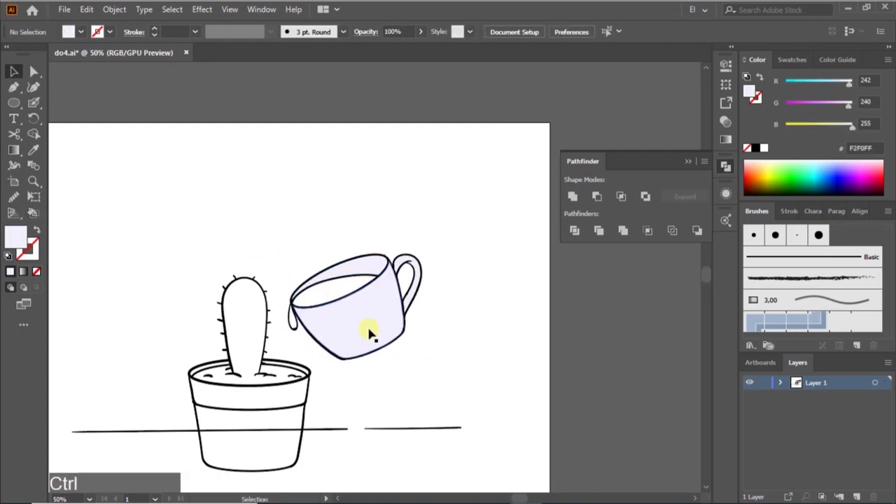
drag(357, 326, 476, 327)
key(ctrl+z)
click(434, 368)
Step: Rename the layer holding the drawing as gambar
scroll(413, 373, left, 5)
scroll(416, 363, left, 2)
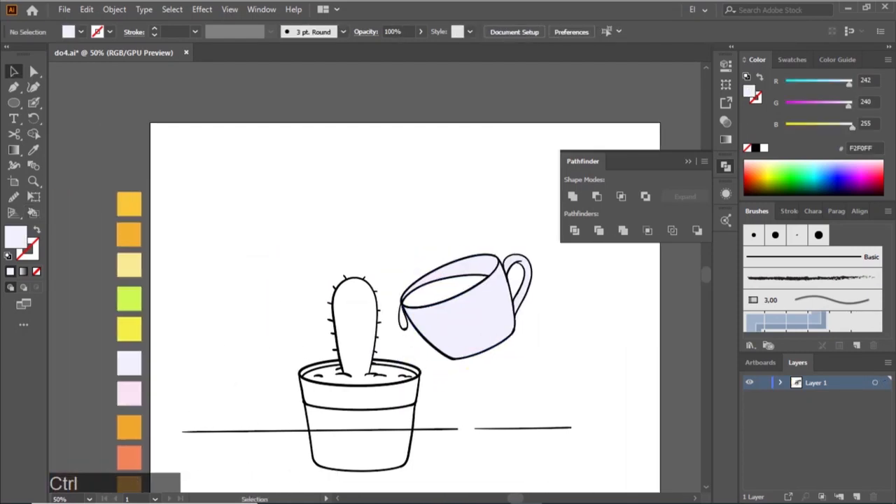
scroll(508, 373, down, 3)
scroll(455, 356, right, 2)
scroll(455, 356, left, 1)
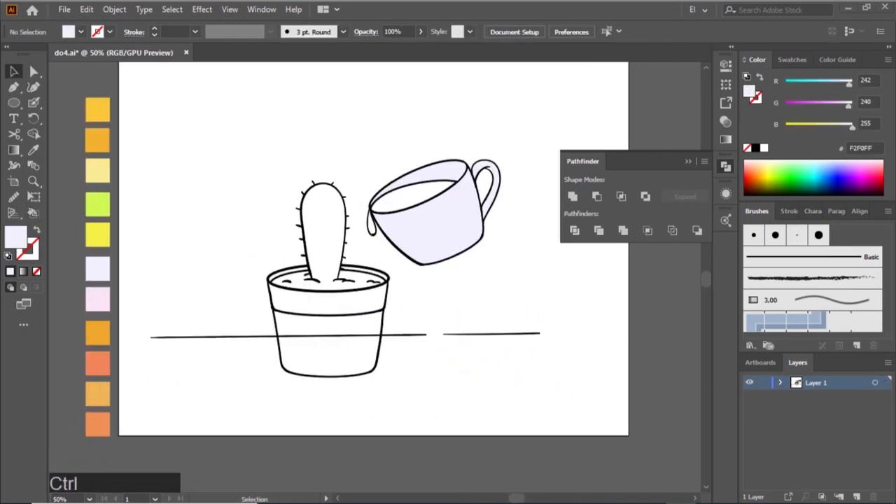
key(ctrl+x)
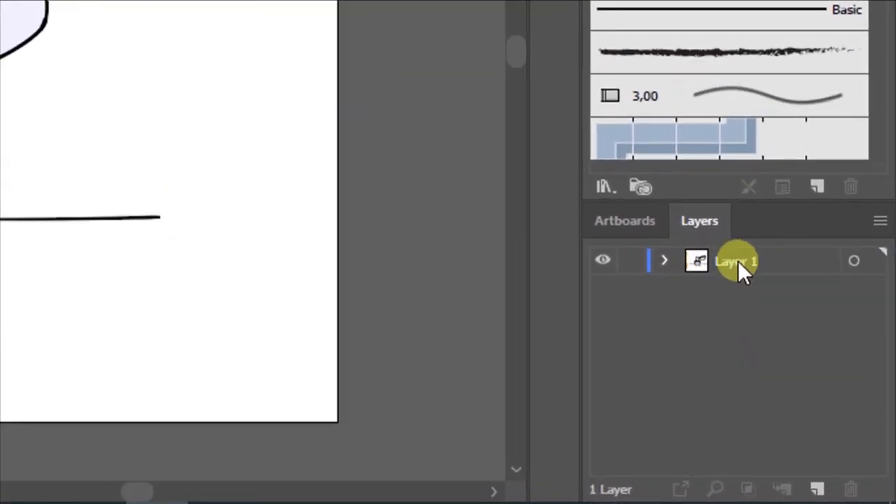
double_click(731, 263)
text(gambar)
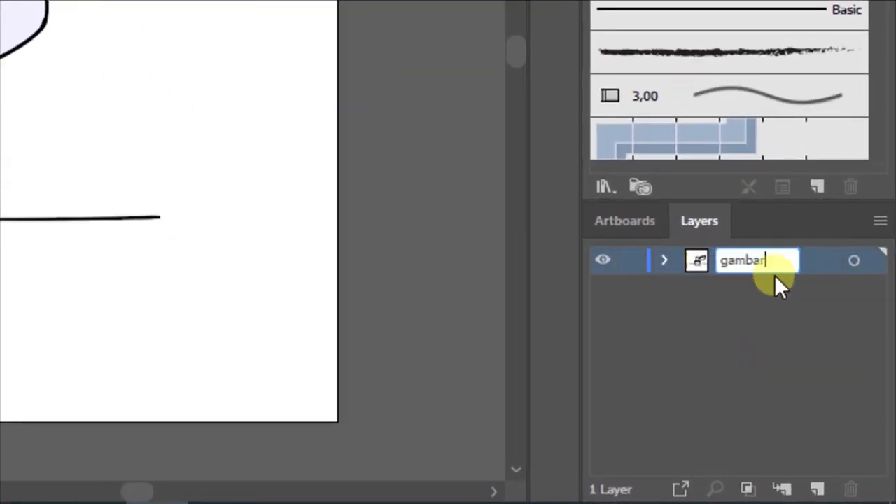
key(Return)
Step: Create a new layer named back and place it below the gambar layer
click(818, 488)
double_click(759, 262)
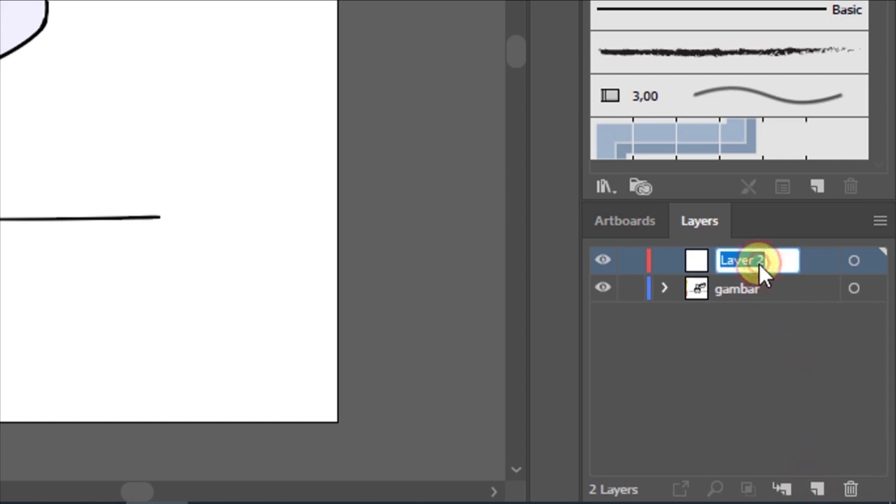
text(back)
key(Return)
drag(760, 292, 760, 297)
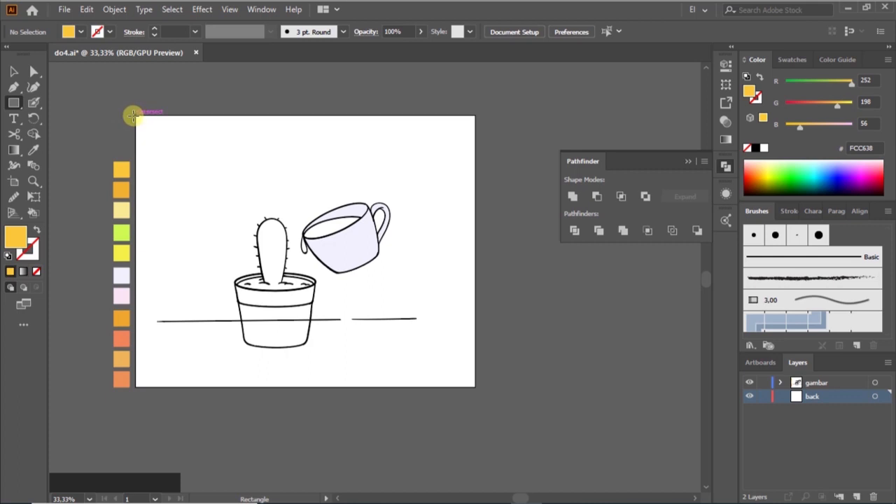
Step: Draw a 1000 by 800 px rectangle filled with yellow FCC638 over the whole artboard on the back layer
mouse_move(135, 116)
mouse_down()
mouse_move(262, 256)
mouse_move(449, 380)
mouse_move(475, 387)
mouse_up()
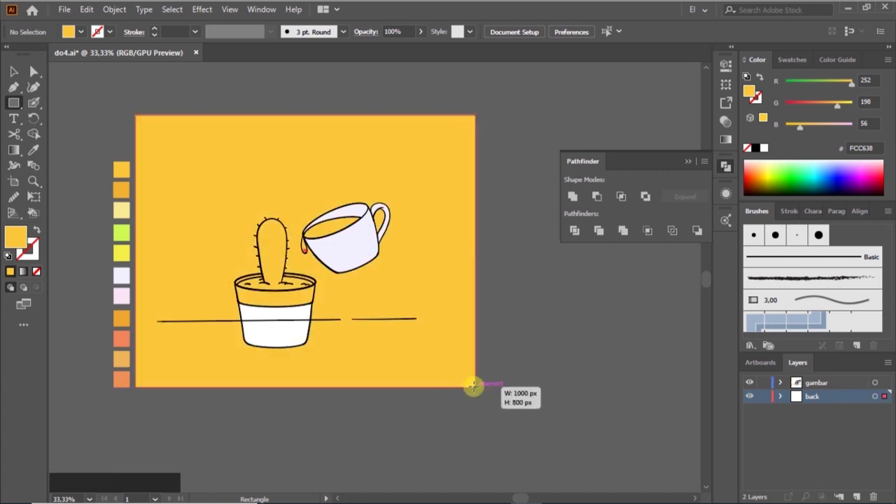
key(v)
click(348, 412)
Step: Examine the drawing over the yellow background for cup, cactus and pot areas that still lack a fill
scroll(395, 316, up, 2)
scroll(401, 319, down, 1)
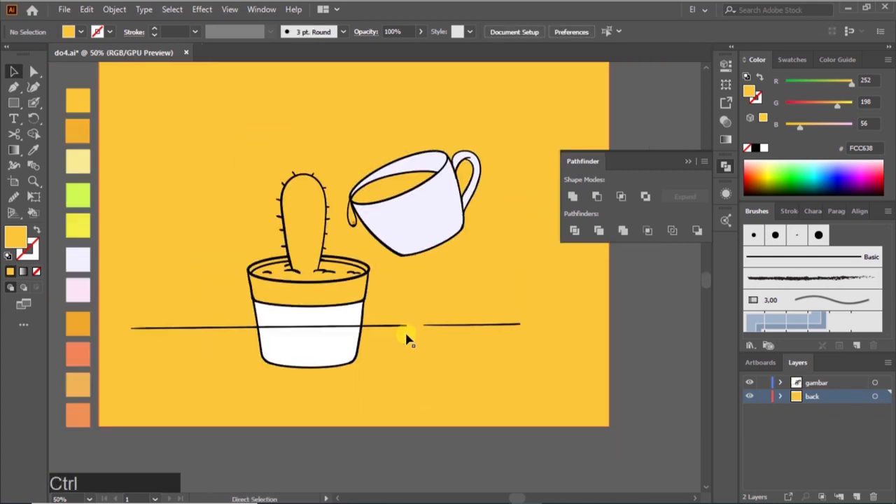
scroll(406, 325, right, 1)
scroll(410, 280, left, 2)
scroll(413, 278, up, 1)
scroll(484, 260, left, 1)
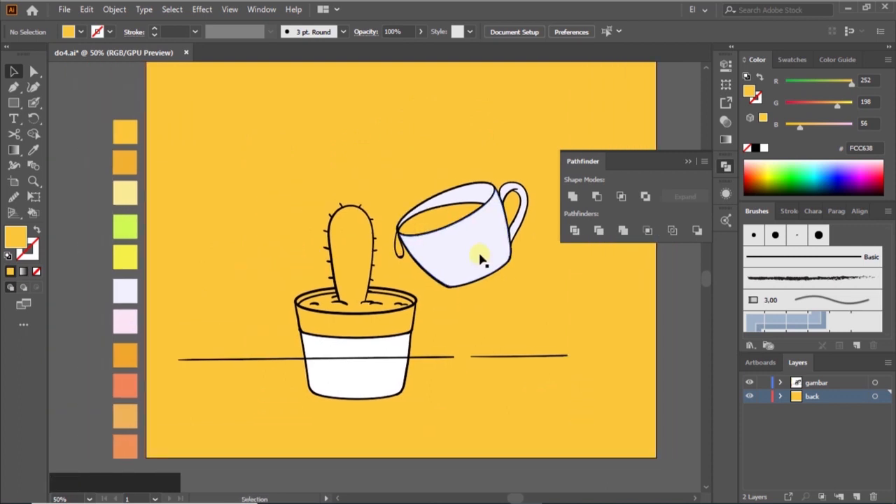
click(420, 341)
scroll(421, 341, down, 1)
scroll(476, 280, left, 1)
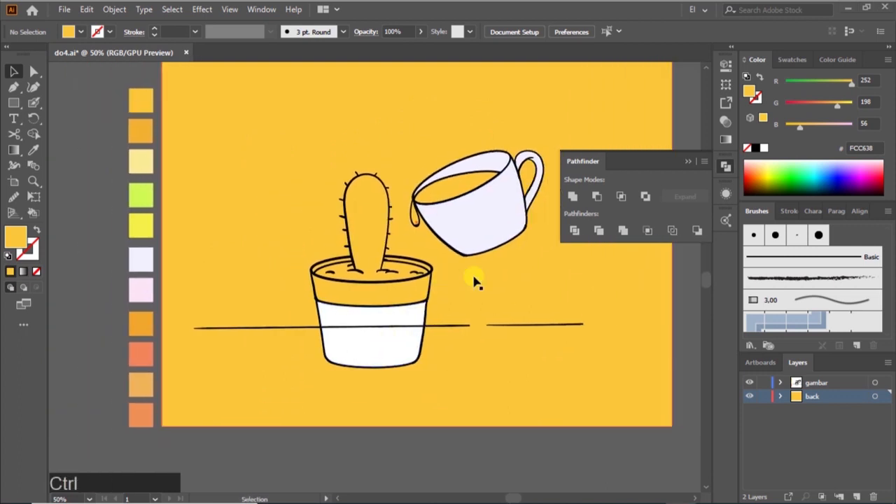
scroll(473, 280, right, 1)
Step: Fill the cactus, the pot's soil and the cup's liquid with orange F0A52C using the Live Paint Bucket
click(406, 356)
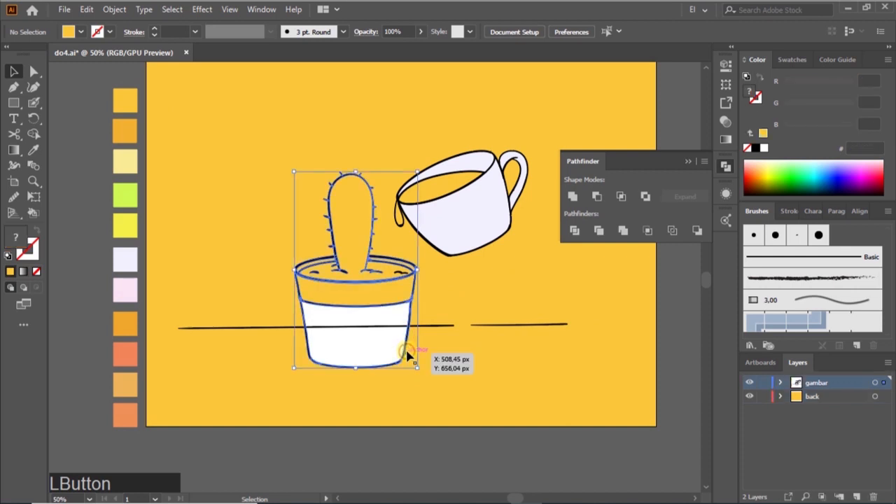
key(k)
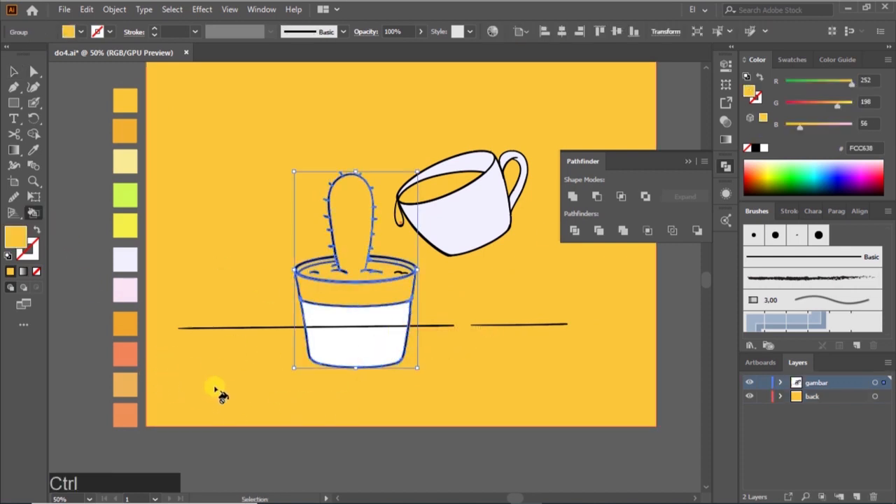
scroll(158, 357, left, 1)
alt+click(146, 329)
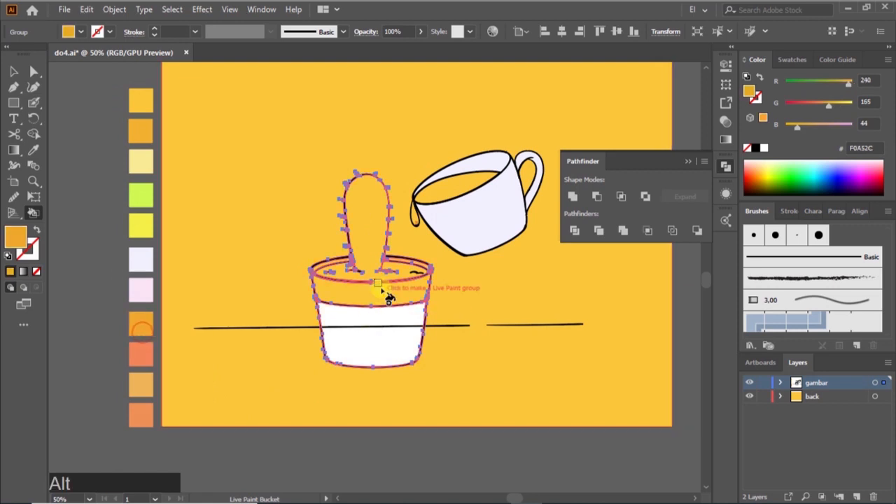
scroll(386, 294, up, 3)
click(401, 289)
scroll(220, 350, down, 4)
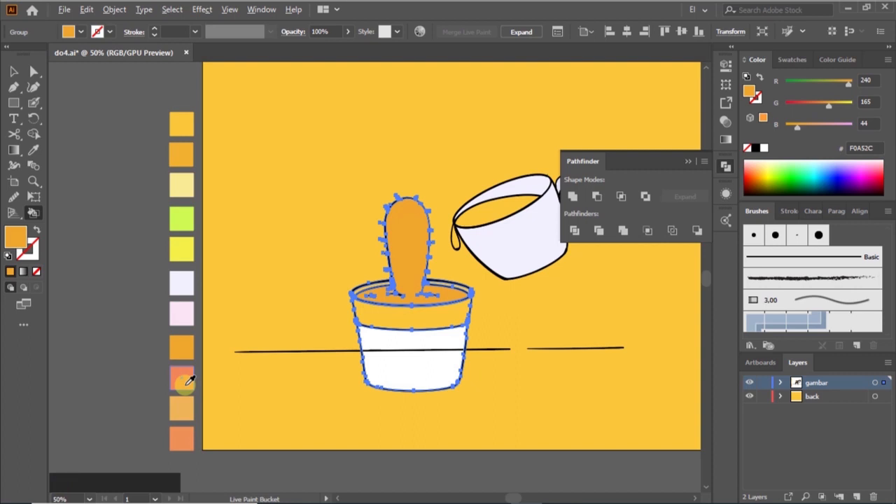
scroll(314, 397, left, 1)
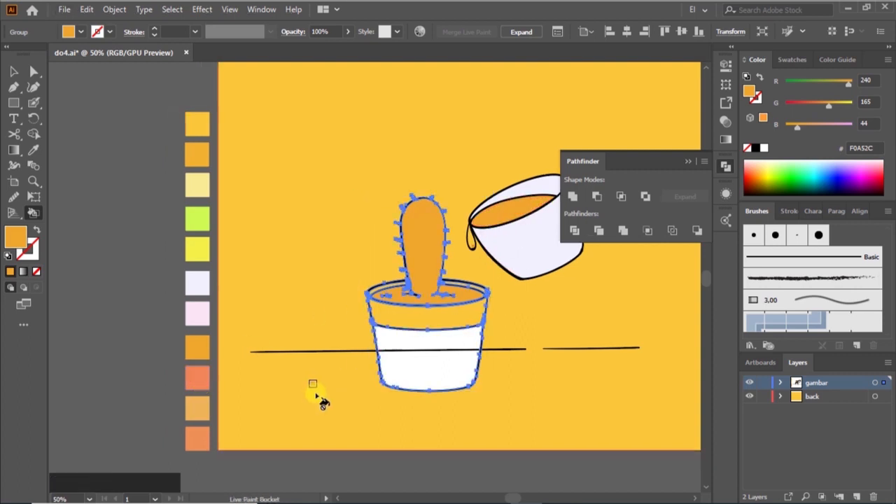
Step: Fill the pot's upper band, lower body and both sides of the inner rim with light orange F0B358
alt+click(195, 378)
alt+click(196, 404)
click(442, 317)
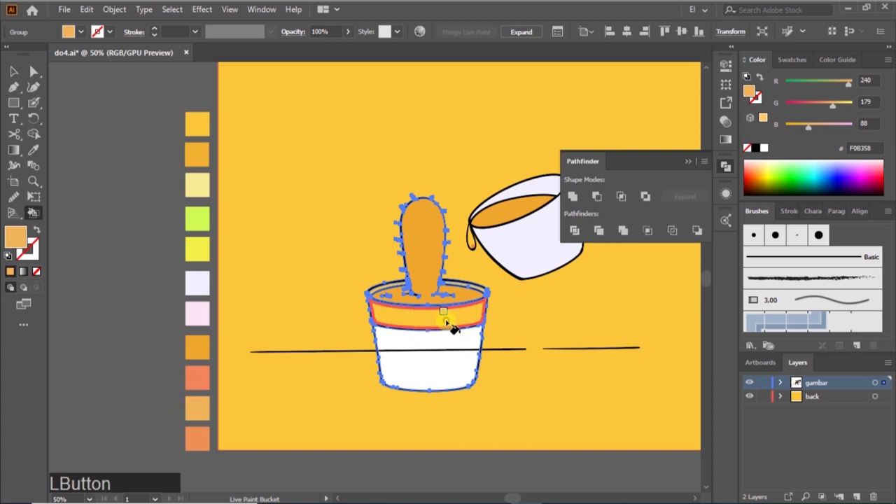
click(445, 358)
scroll(433, 293, up, 3)
click(546, 271)
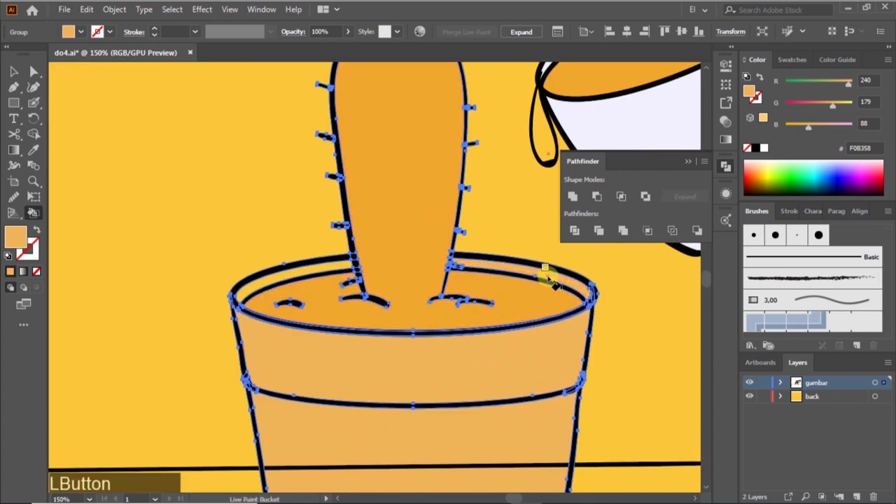
click(291, 280)
scroll(291, 280, down, 3)
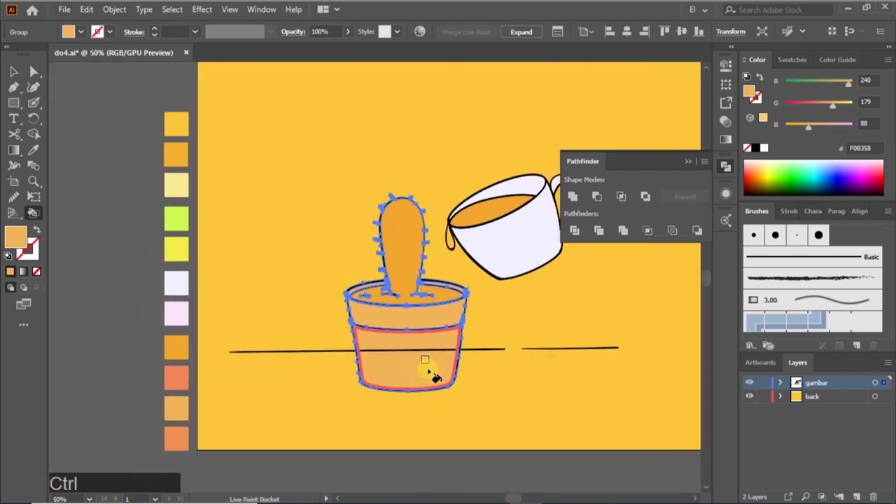
scroll(378, 358, left, 2)
click(15, 74)
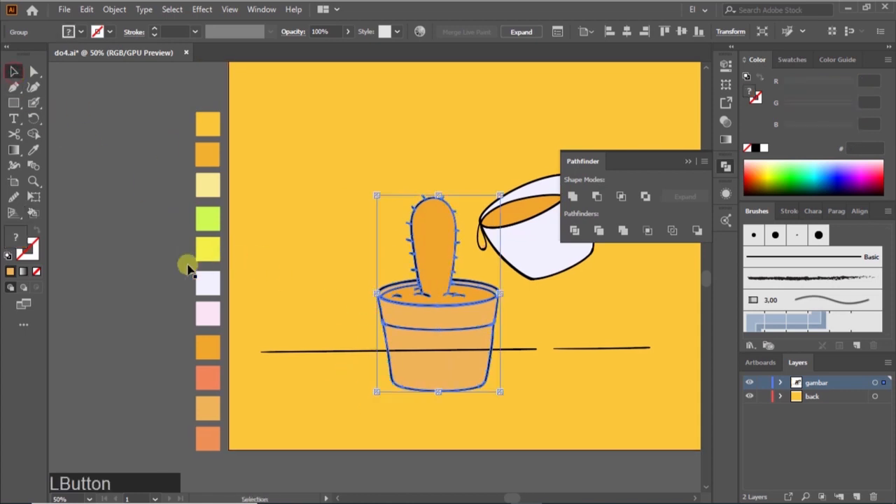
Step: Examine the Live Paint group of the potted cactus in isolation and check which parts of the artwork select together
click(187, 268)
scroll(410, 262, up, 2)
scroll(479, 289, right, 1)
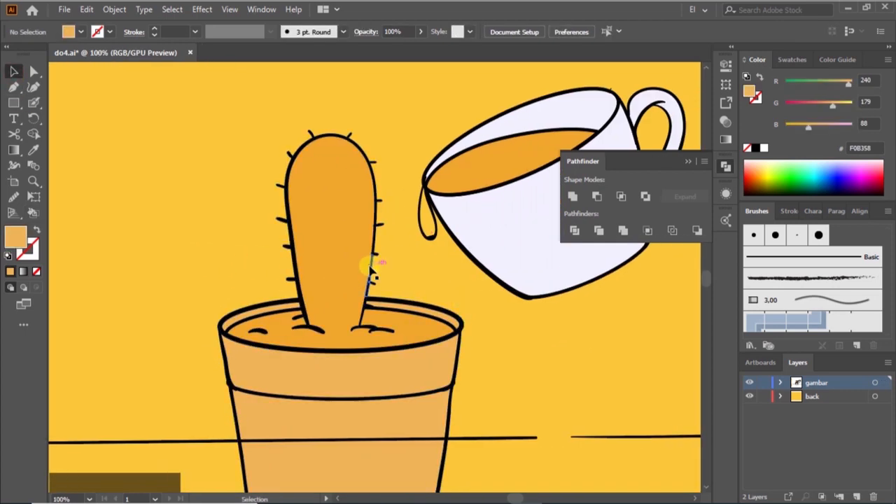
click(320, 283)
scroll(316, 286, up, 1)
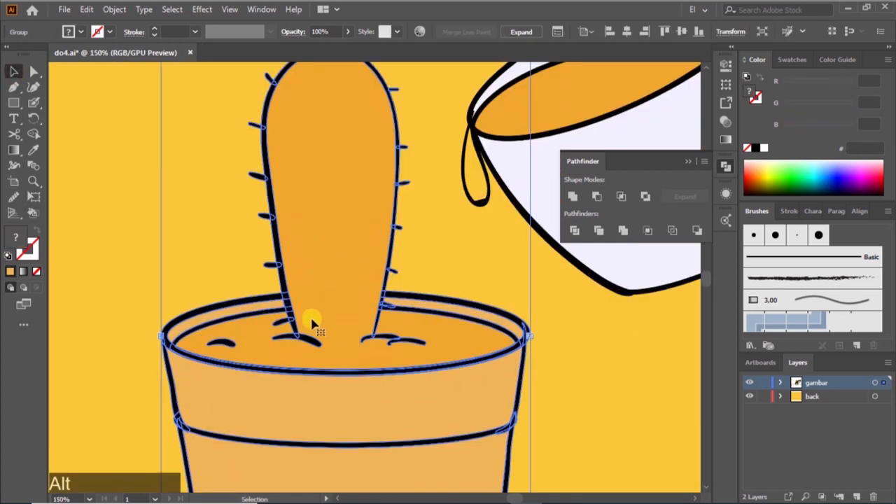
double_click(348, 302)
double_click(325, 235)
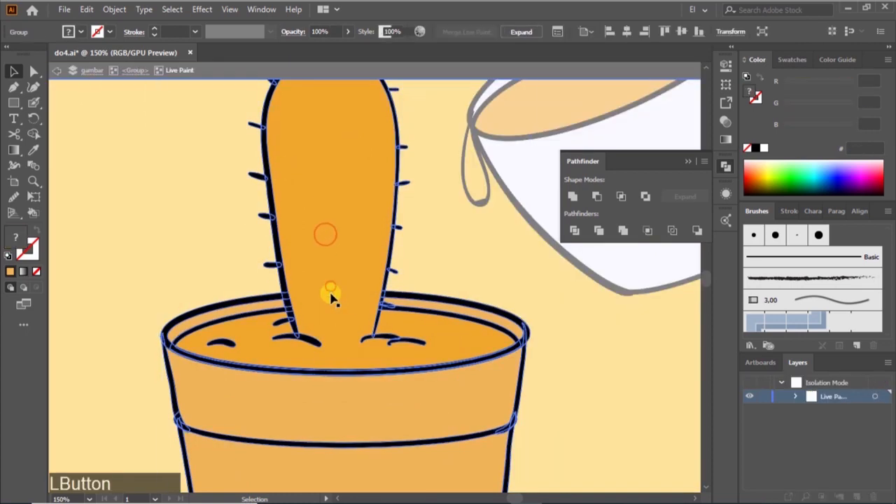
click(336, 275)
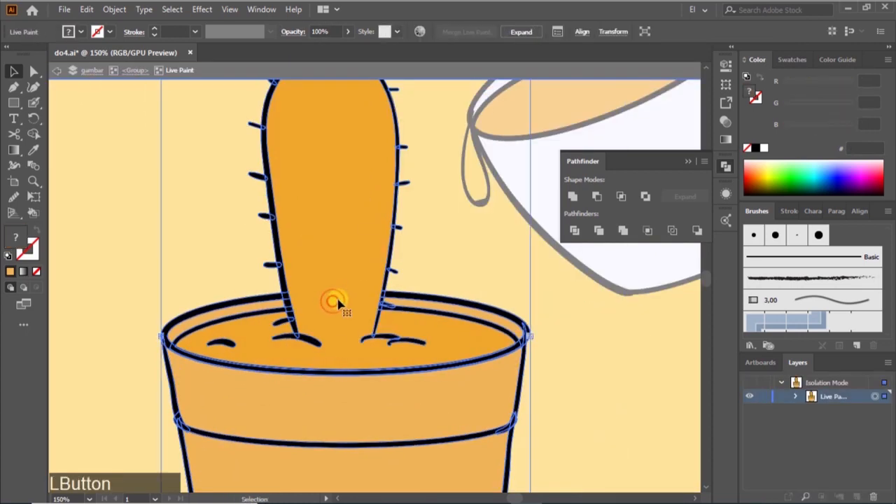
drag(342, 345, 351, 340)
scroll(350, 340, down, 5)
double_click(526, 362)
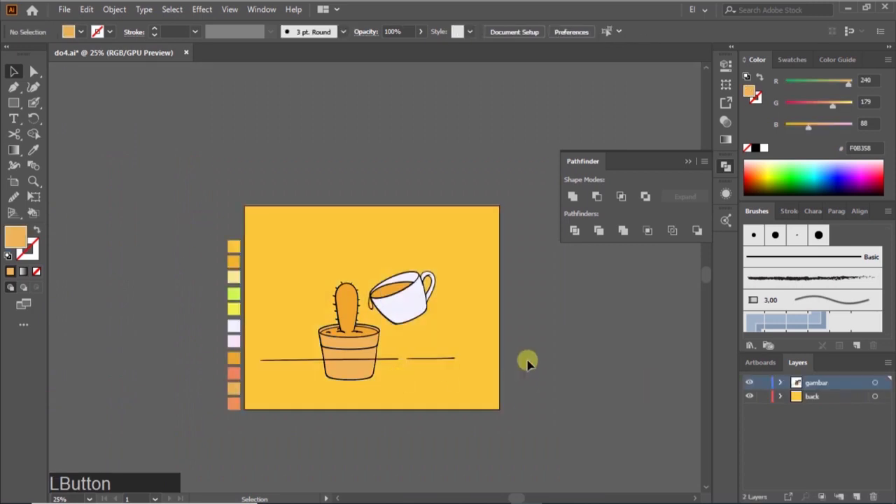
scroll(317, 383, up, 3)
scroll(316, 384, down, 1)
scroll(320, 360, right, 1)
key(ctrl+minus)
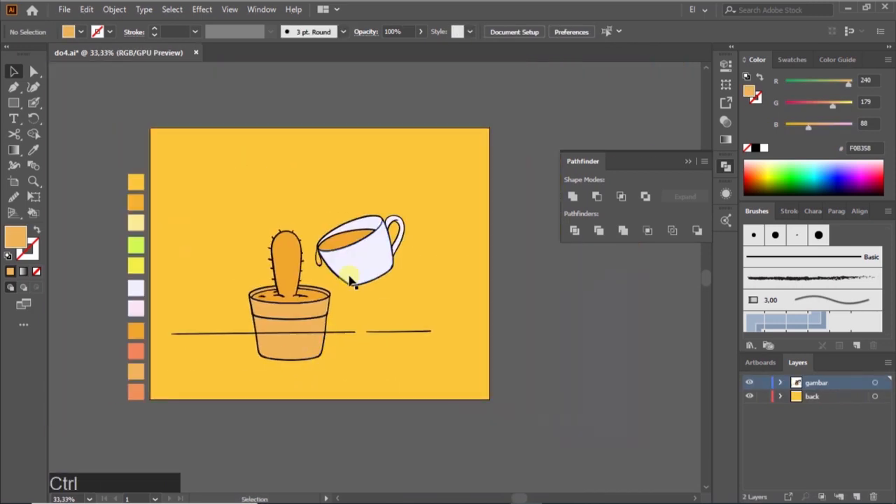
click(376, 243)
scroll(372, 322, left, 1)
click(323, 344)
click(577, 410)
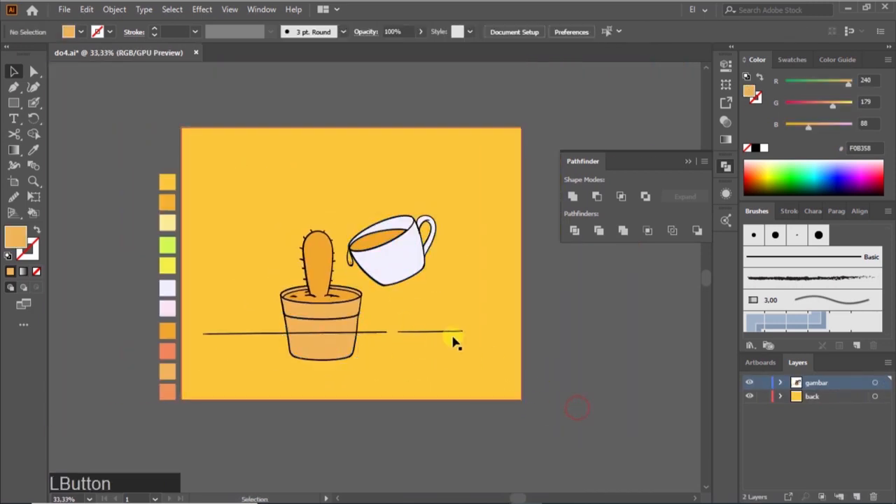
Step: Move both ground line segments from the gambar layer to the back layer, pasted in place behind the pot
click(454, 336)
shift+click(380, 334)
key(ctrl+x)
click(788, 398)
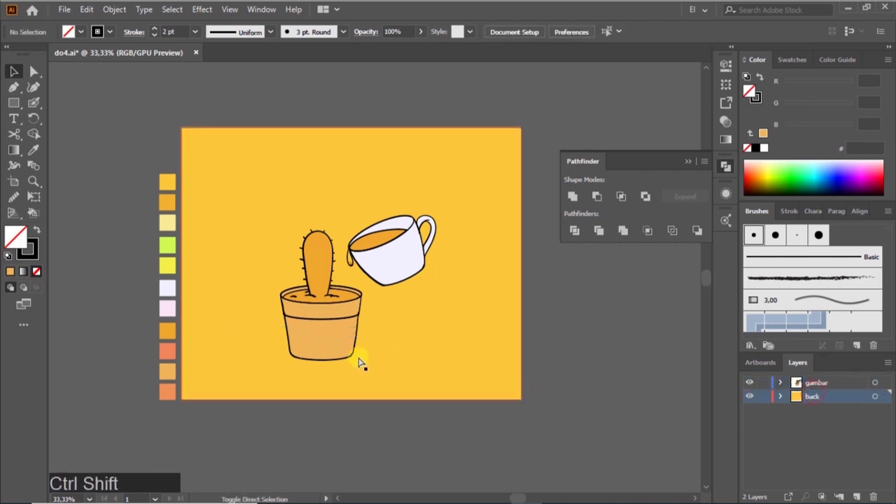
key(ctrl+shift+v)
click(593, 381)
Step: Fill the drip under the cup's rim with the liquid's orange F0A52C using the Live Paint Bucket
scroll(346, 339, left, 2)
scroll(359, 282, up, 2)
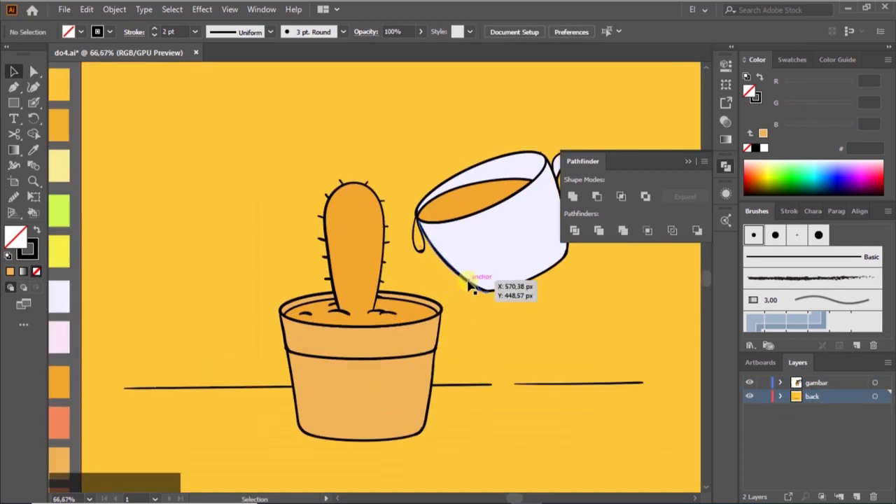
scroll(413, 234, up, 3)
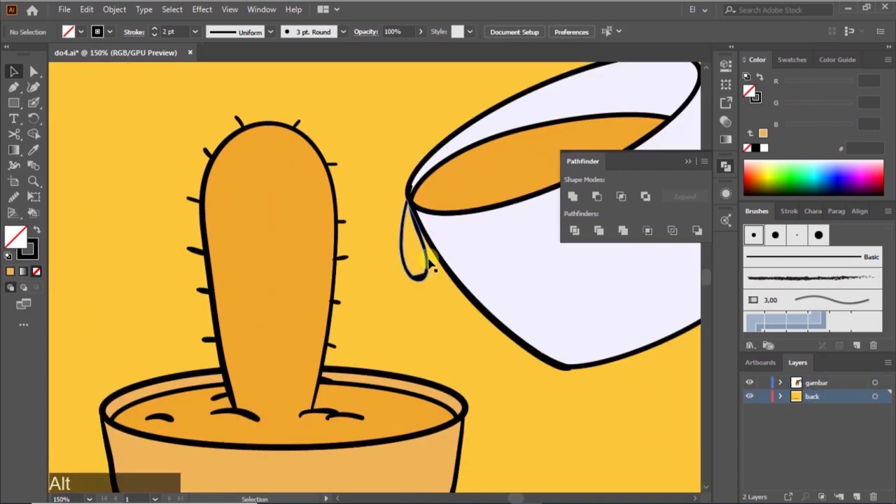
click(429, 264)
key(k)
alt+click(488, 188)
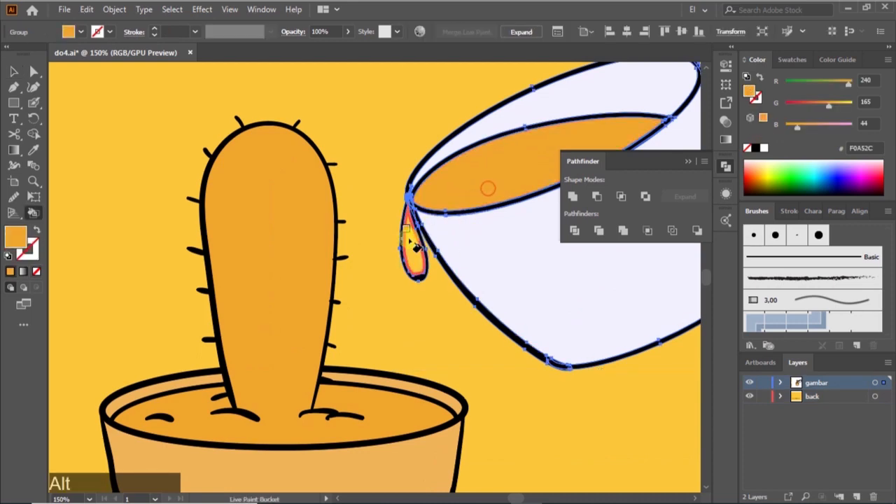
click(409, 239)
scroll(423, 293, down, 4)
key(v)
click(636, 337)
scroll(458, 403, left, 2)
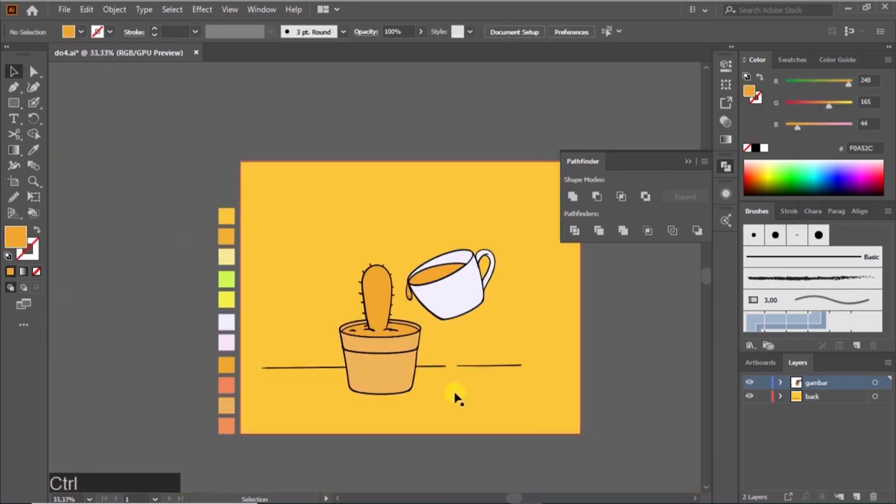
Step: Expand the Live Paint groups of the cup and the potted cactus together
scroll(392, 362, right, 4)
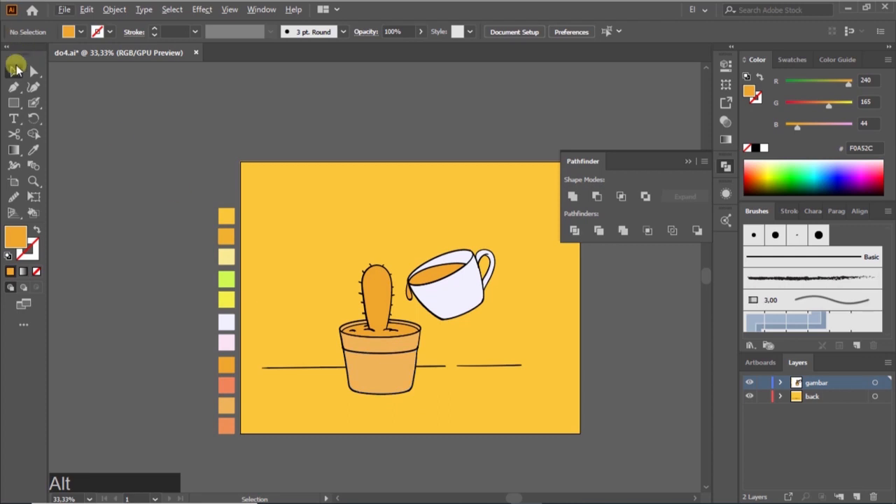
click(86, 159)
scroll(385, 312, down, 1)
scroll(386, 313, right, 3)
click(396, 282)
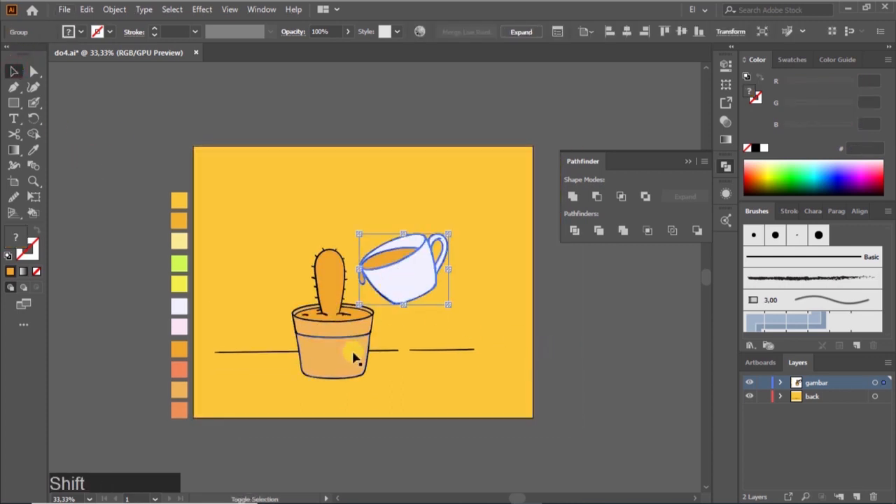
shift+click(356, 360)
click(114, 9)
click(223, 162)
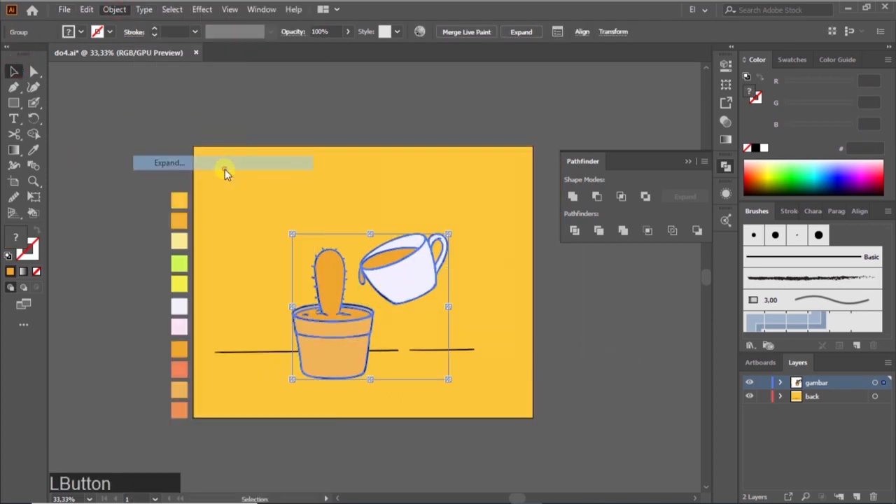
click(417, 335)
scroll(544, 364, right, 1)
click(560, 345)
scroll(488, 376, left, 2)
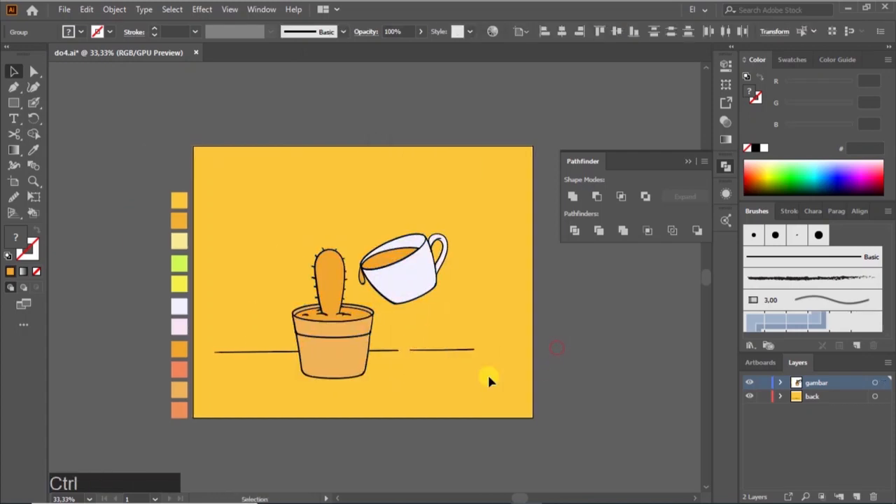
Step: Isolate the nested group of the expanded potted cactus that holds the shared cactus-and-soil fill
scroll(365, 290, up, 2)
click(402, 293)
drag(489, 309, 454, 304)
key(ctrl+z)
double_click(385, 273)
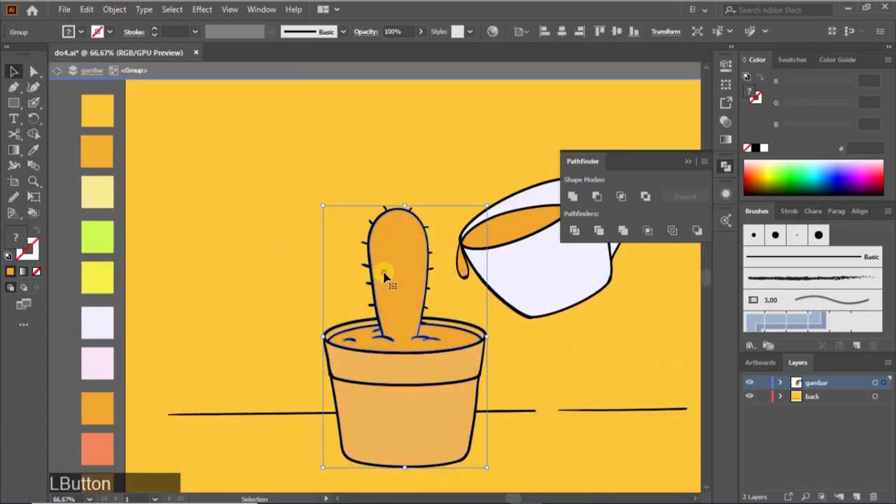
drag(398, 294, 456, 289)
key(ctrl+z)
double_click(393, 290)
key(ctrl+z)
double_click(399, 296)
key(ctrl+z)
alt+scroll(396, 357, up, 5)
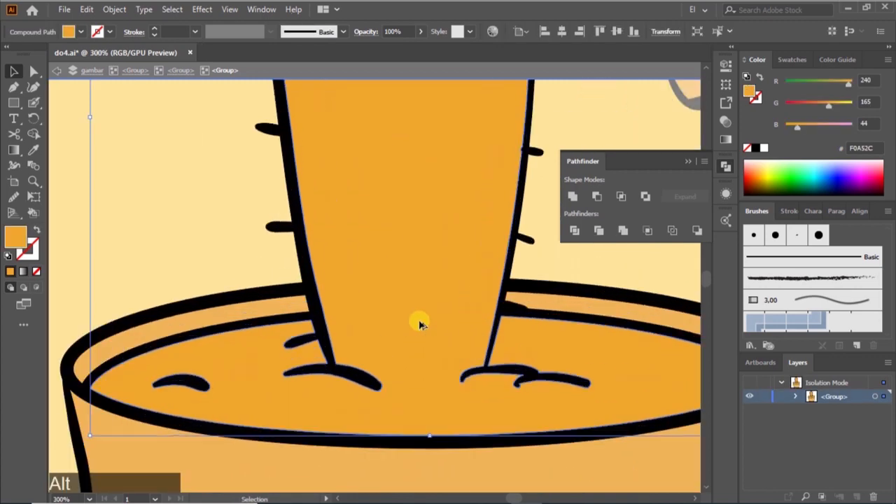
alt+scroll(419, 367, down, 3)
Step: Draw a closed Pencil outline loosely around the cactus, crossing its base at the soil
key(ctrl+shift+a)
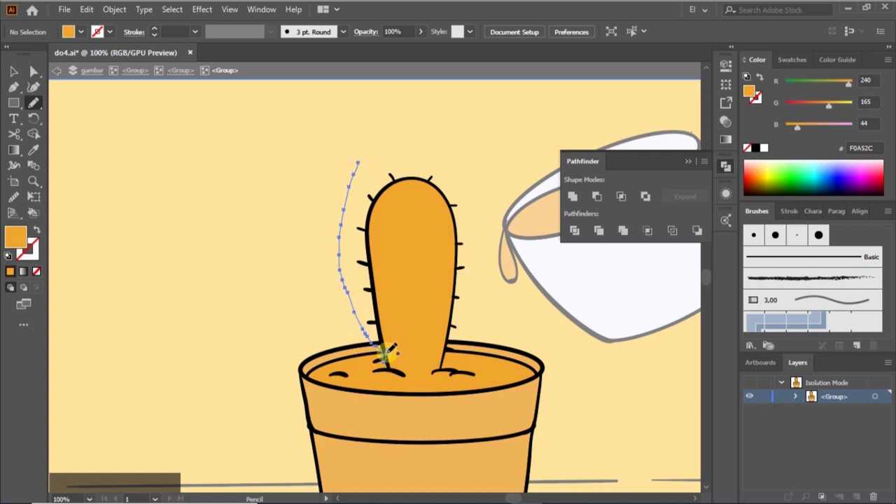
key(ctrl+z)
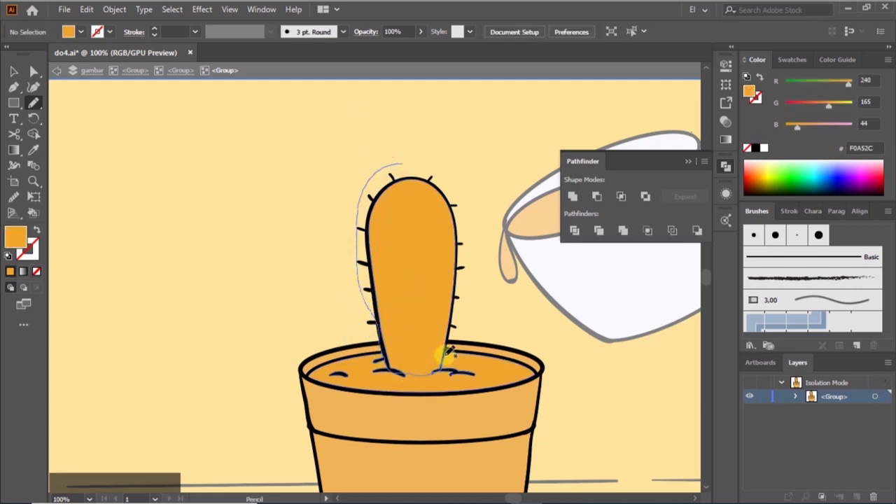
key(v)
click(411, 162)
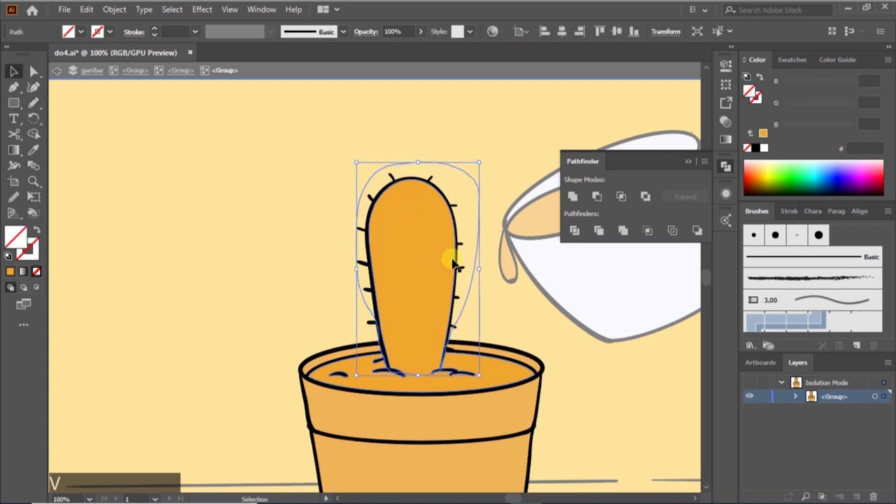
Step: Split the shared cactus-and-soil fill along the pencil outline with a Pathfinder operation
shift+click(496, 367)
click(576, 231)
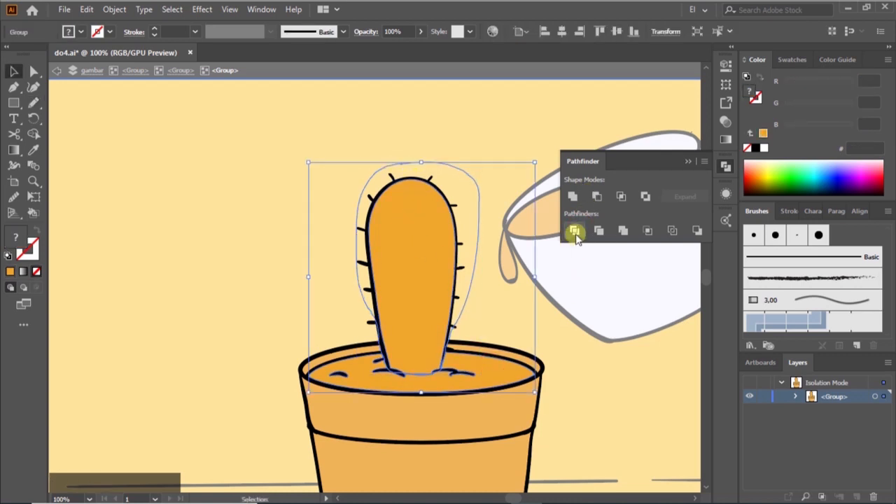
key(ctrl+z)
click(595, 232)
click(443, 133)
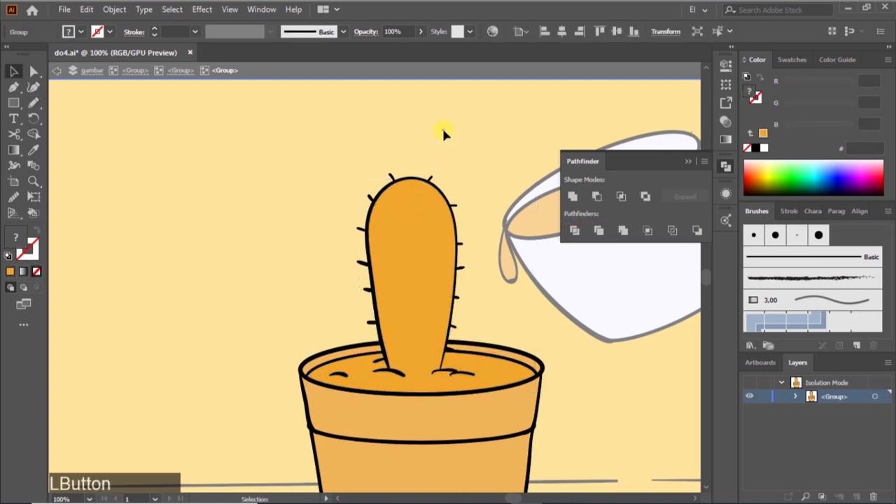
Step: Isolate the separated cactus fill and recolour it with the light green CDF950 swatch
click(420, 252)
double_click(418, 279)
click(468, 165)
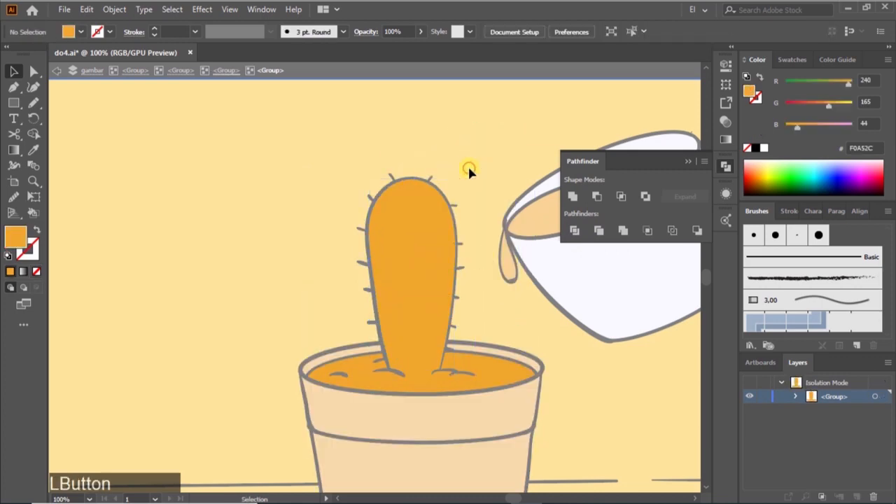
double_click(468, 167)
double_click(434, 236)
double_click(426, 267)
double_click(426, 271)
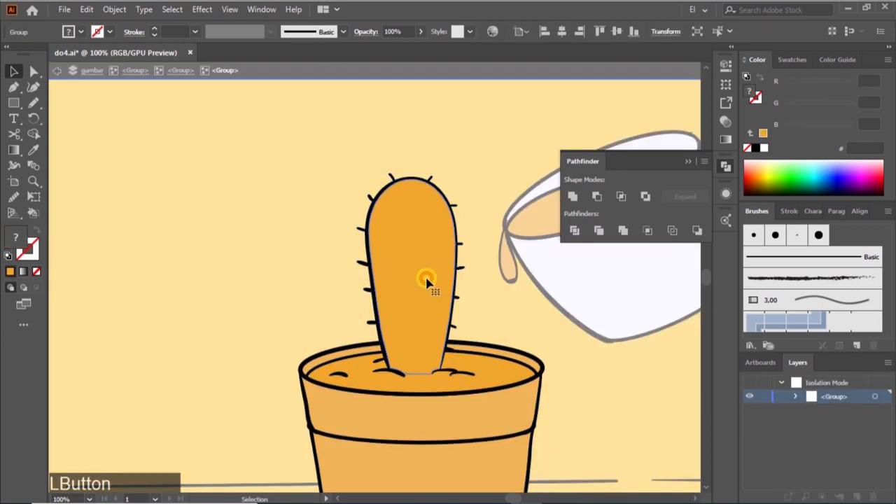
double_click(427, 280)
drag(425, 290, 450, 266)
key(ctrl+z)
key(ctrl+minus)
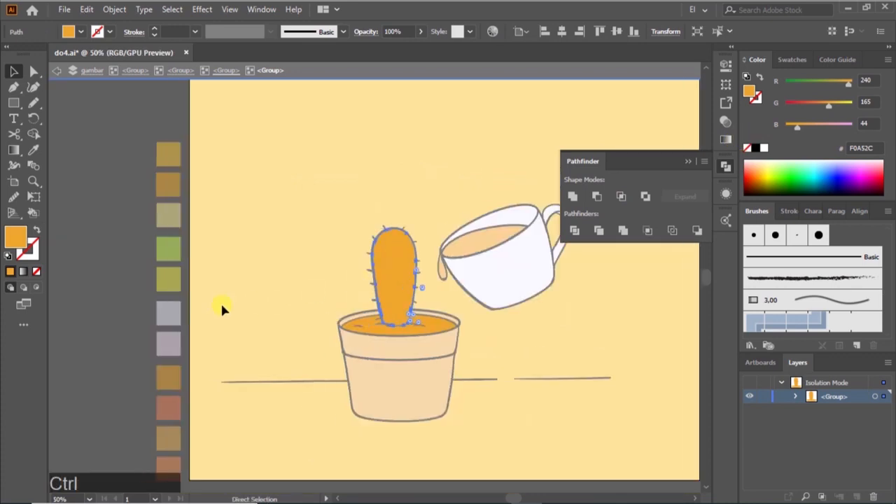
click(170, 249)
double_click(300, 266)
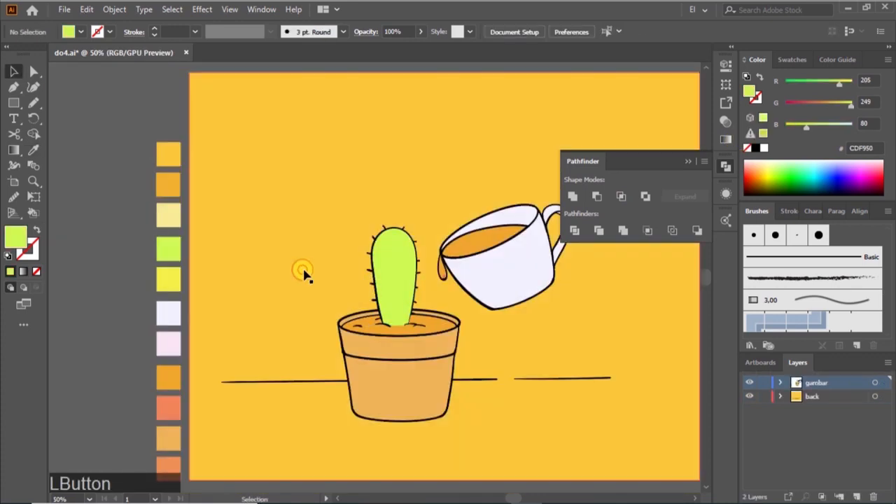
Step: Lock the back layer and ungroup the cup and the potted cactus so their fills select individually
key(ctrl+minus)
scroll(396, 298, up, 4)
scroll(276, 288, down, 4)
right_click(468, 346)
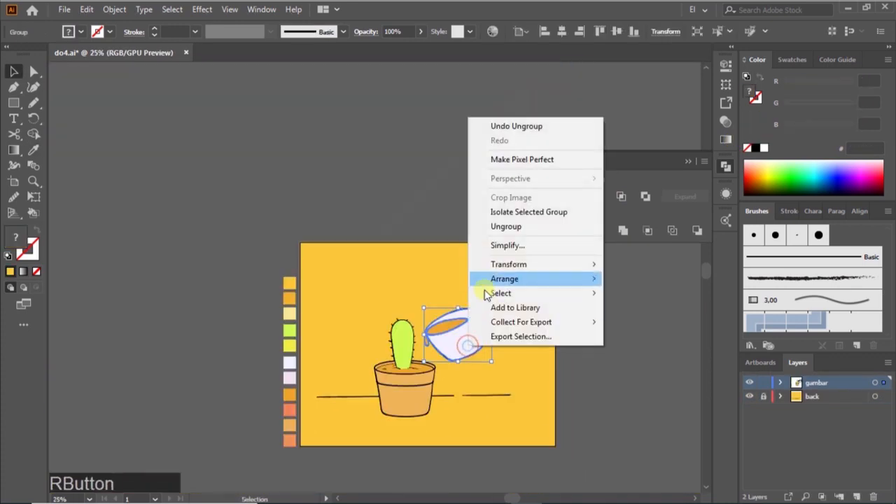
click(498, 229)
click(571, 366)
right_click(405, 397)
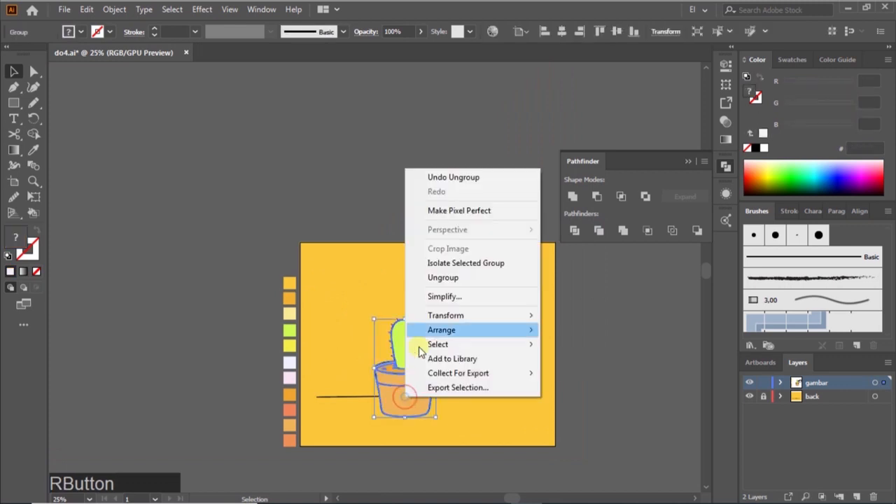
click(437, 282)
right_click(408, 405)
click(674, 356)
drag(418, 398, 477, 400)
key(ctrl+z)
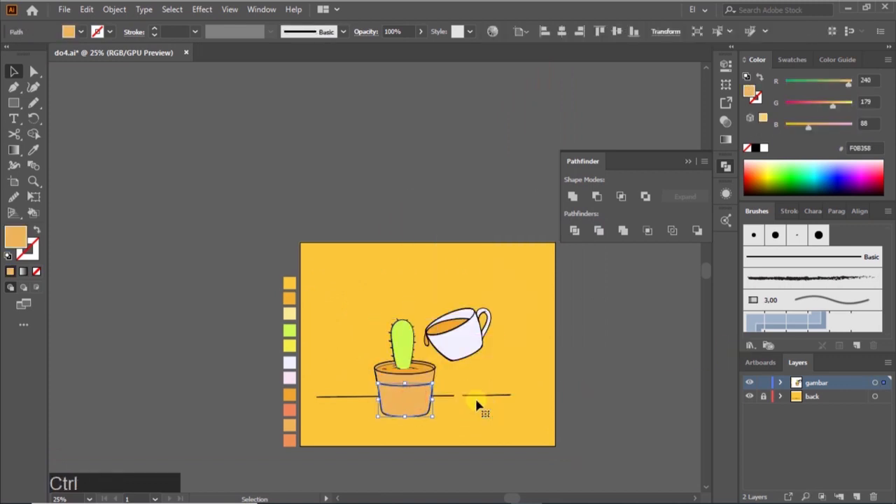
scroll(477, 401, left, 1)
scroll(476, 401, up, 2)
click(158, 315)
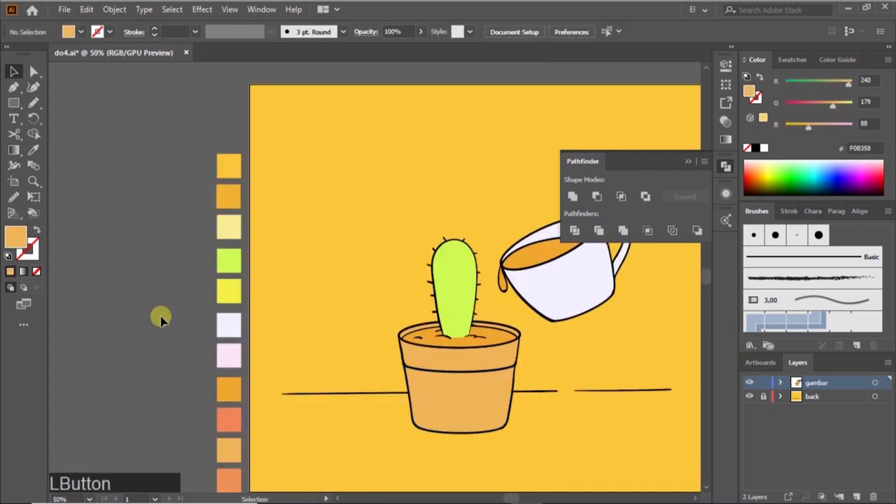
Step: Recolour the cup's inner wall above the liquid with the pale pink F9E4F5 swatch
scroll(693, 266, right, 1)
scroll(693, 266, up, 1)
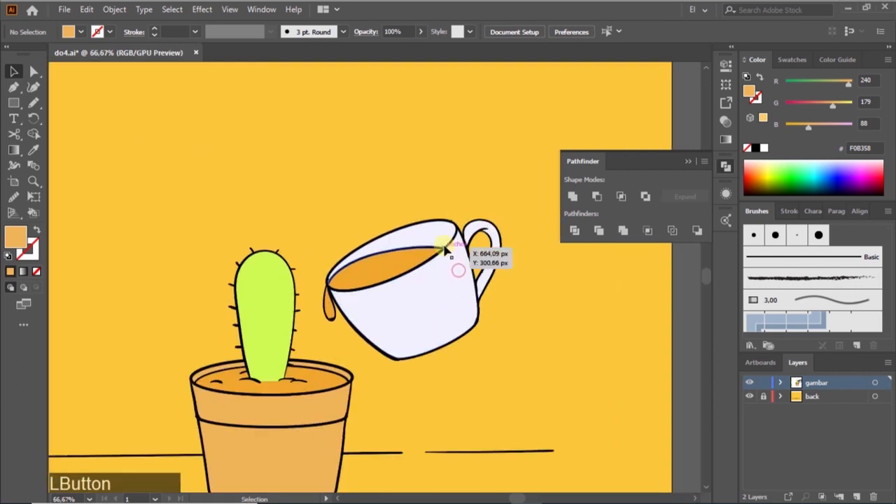
click(424, 238)
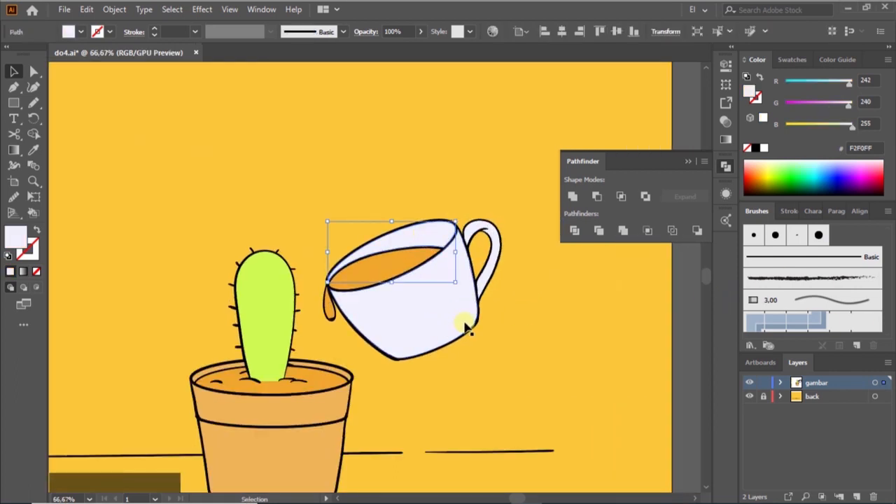
scroll(476, 327, down, 2)
scroll(364, 375, left, 1)
key(i)
click(248, 347)
scroll(441, 334, right, 1)
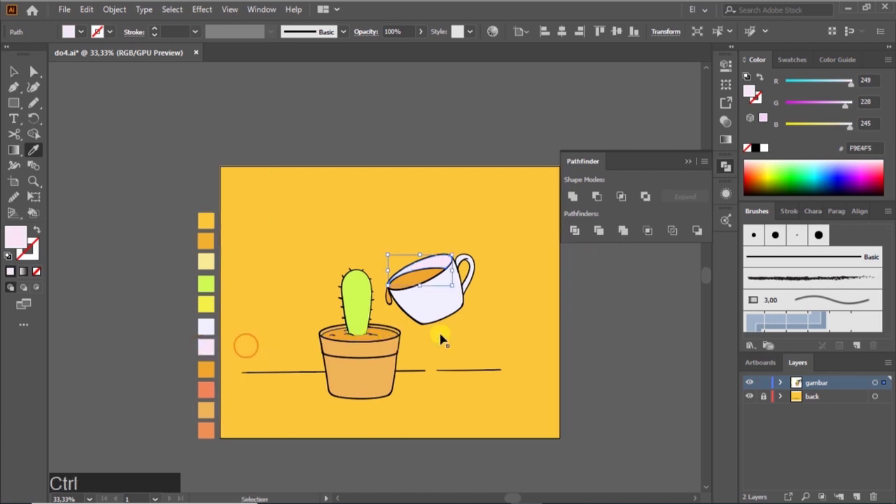
scroll(441, 340, up, 2)
click(685, 342)
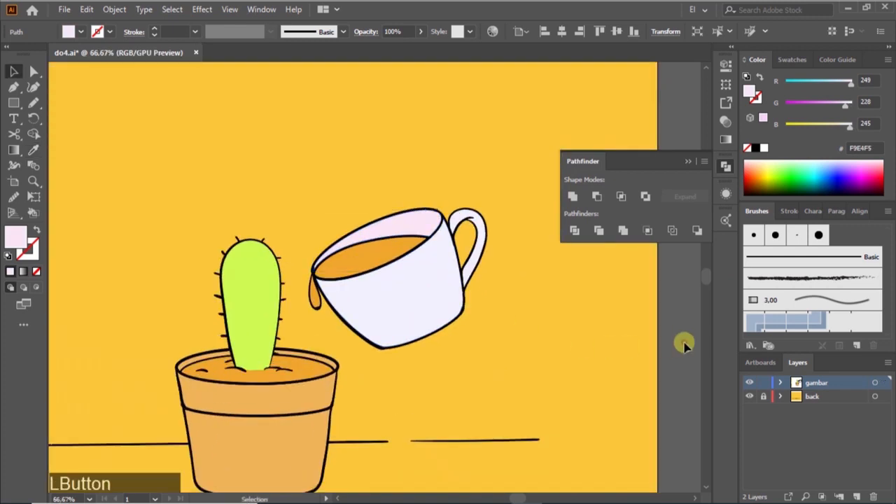
Step: Select the cup's outer body fill and switch to Draw Inside mode so new artwork is clipped to it
click(447, 277)
scroll(447, 276, down, 3)
click(32, 287)
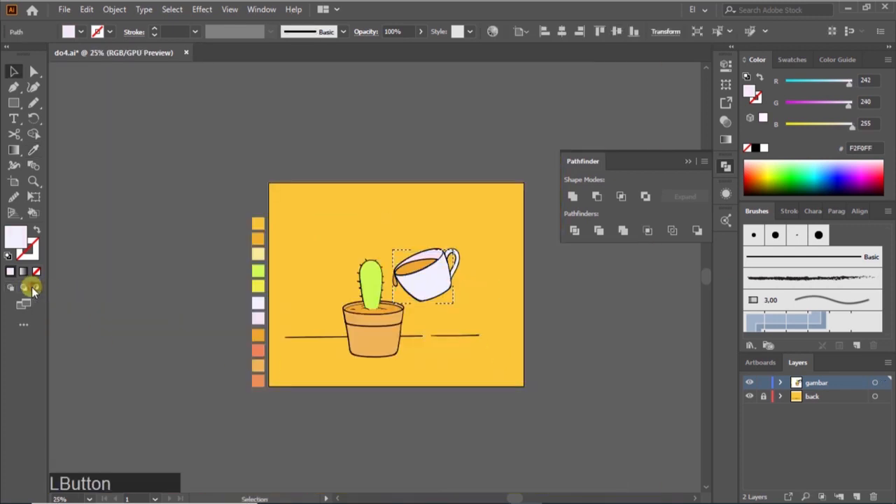
scroll(444, 266, up, 4)
click(37, 287)
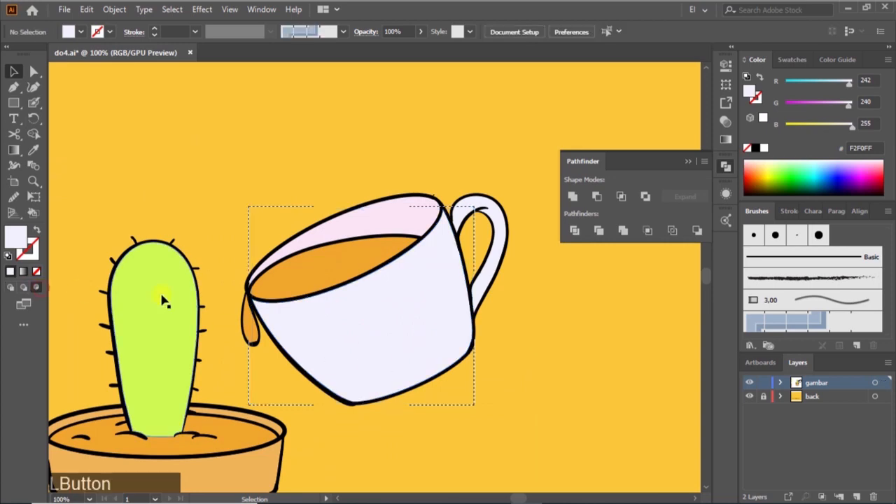
Step: Paint a closed shadow outline in green 00D140 inside the handle side of the cup body with the Blob Brush
key(shift+b)
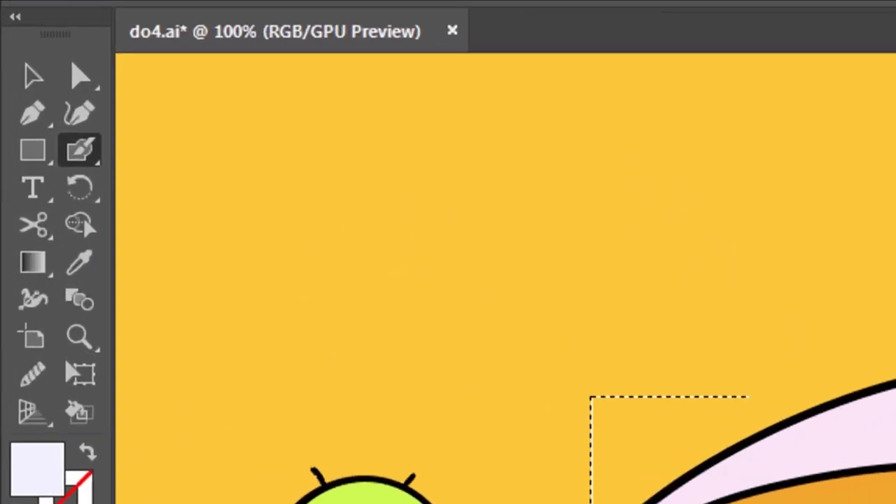
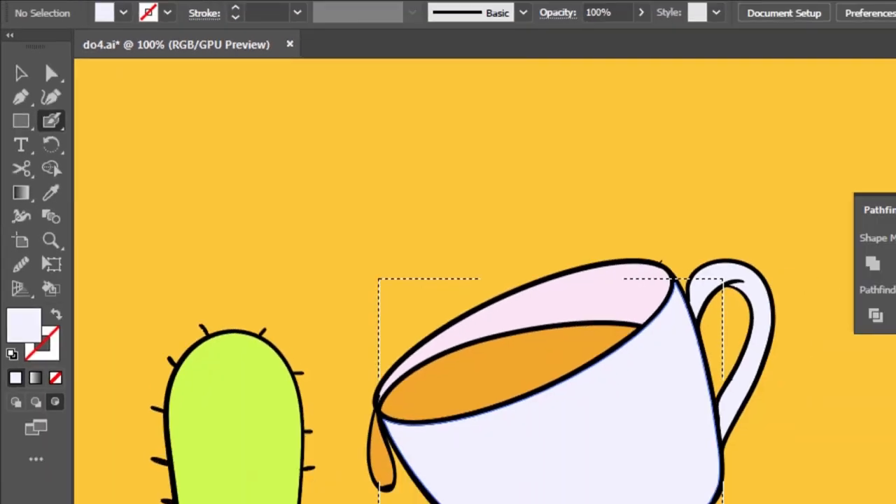
click(796, 180)
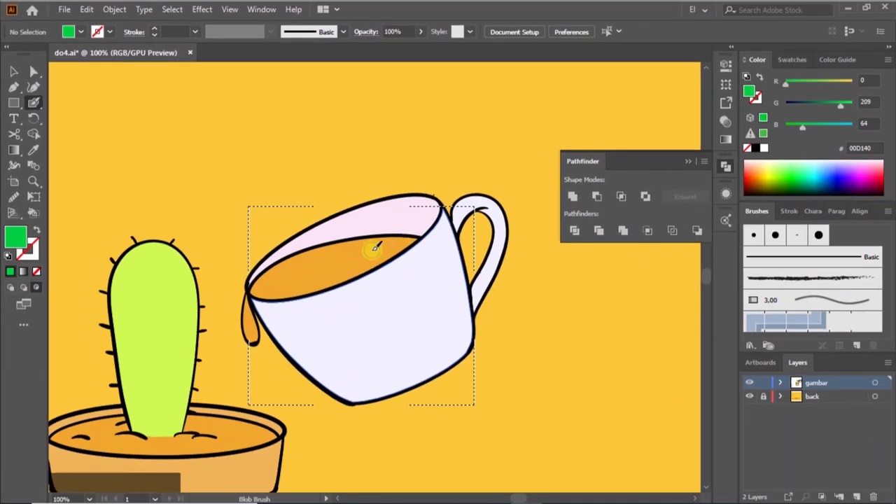
mouse_move(371, 254)
mouse_down()
mouse_move(411, 342)
mouse_move(413, 396)
mouse_move(455, 367)
mouse_up()
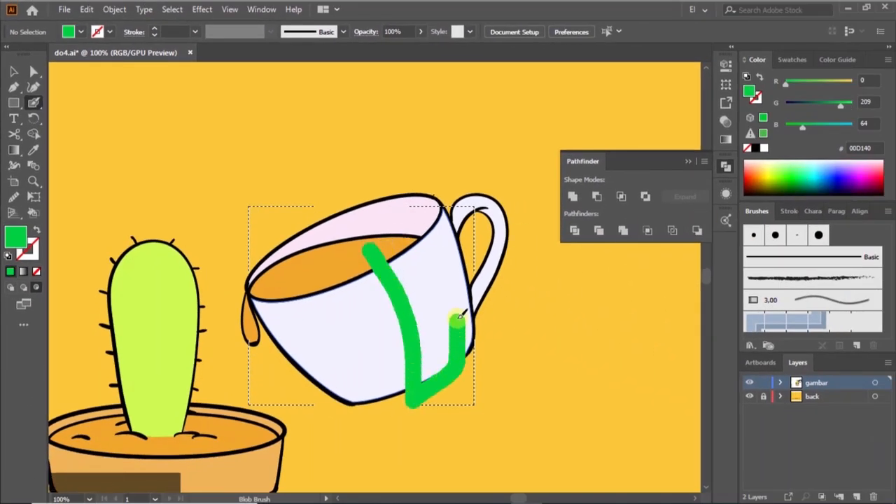
drag(384, 235, 384, 235)
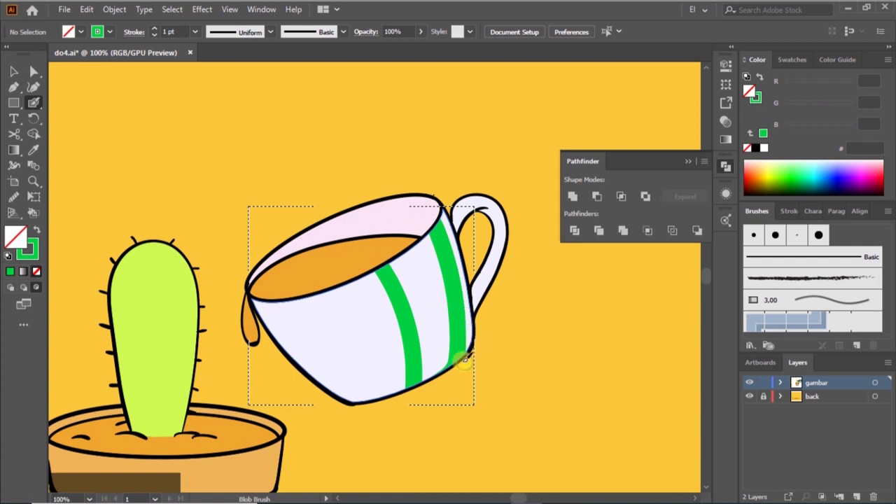
Step: Delete the inner path of the green outline to make the cup's shadow a solid shape, and select that shape
key(a)
click(462, 356)
key(Delete)
click(440, 343)
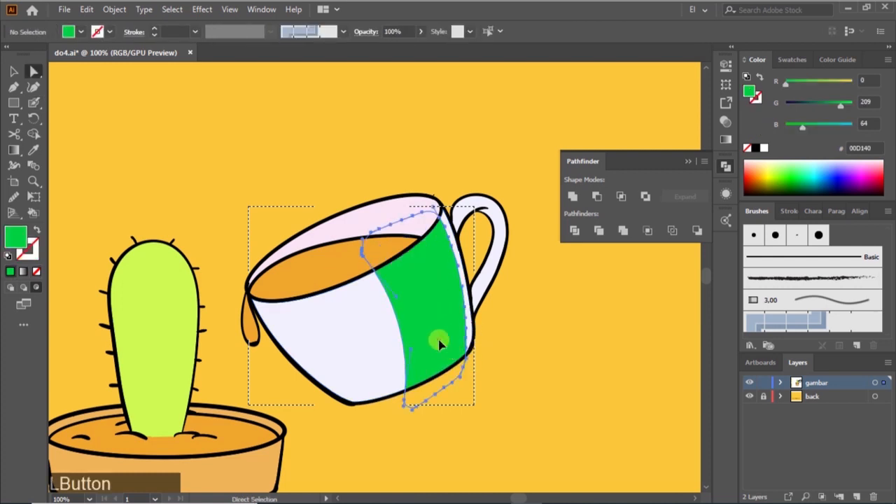
key(Right)
key(Left)
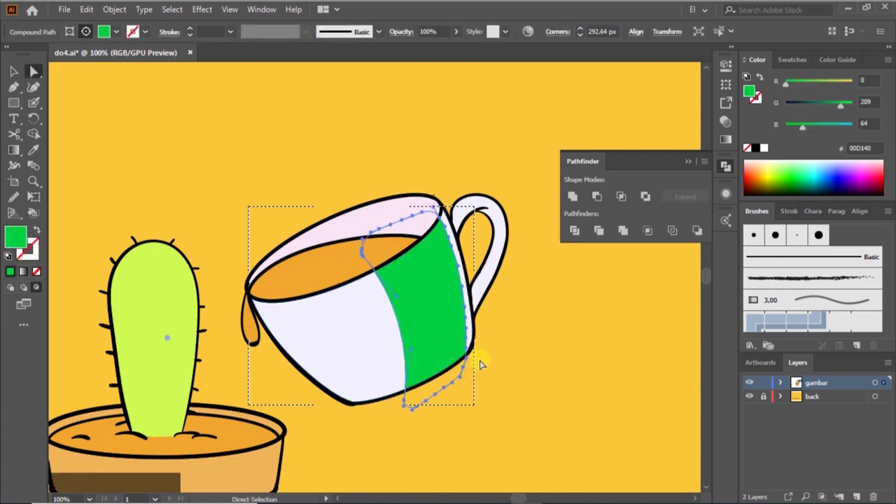
Step: Recolour the cup's shadow shape with the pale pink F9E4F5 sampled from the cup's inner wall
key(i)
click(360, 222)
key(v)
scroll(372, 304, down, 3)
click(540, 334)
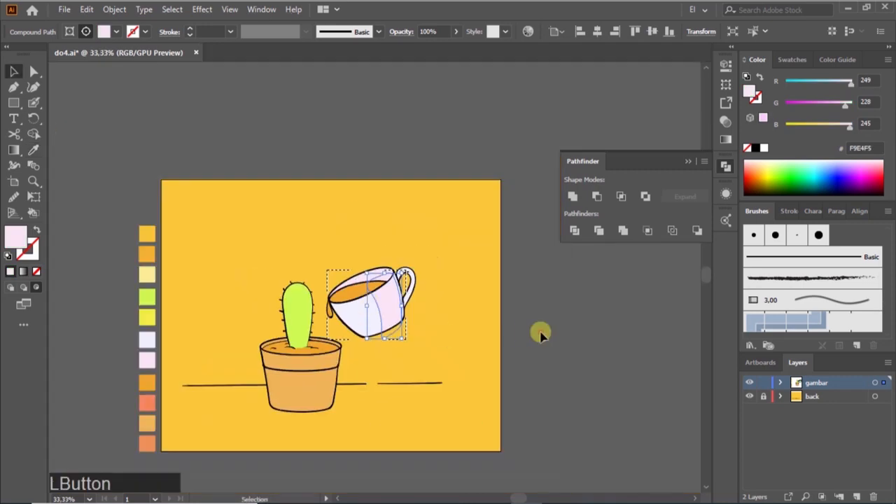
Step: Turn on Draw Inside for the cup handle's pale fill and choose bright green 1CFF00 as the paint colour
scroll(444, 296, up, 4)
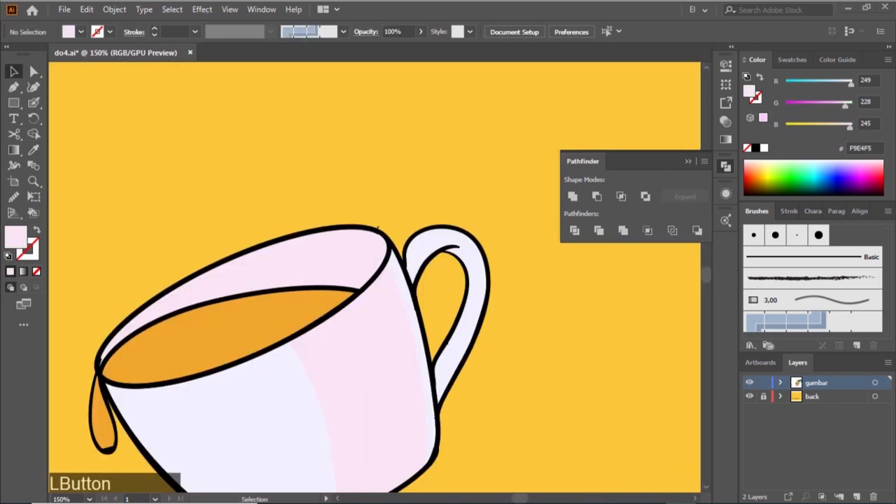
drag(480, 308, 548, 272)
key(ctrl+z)
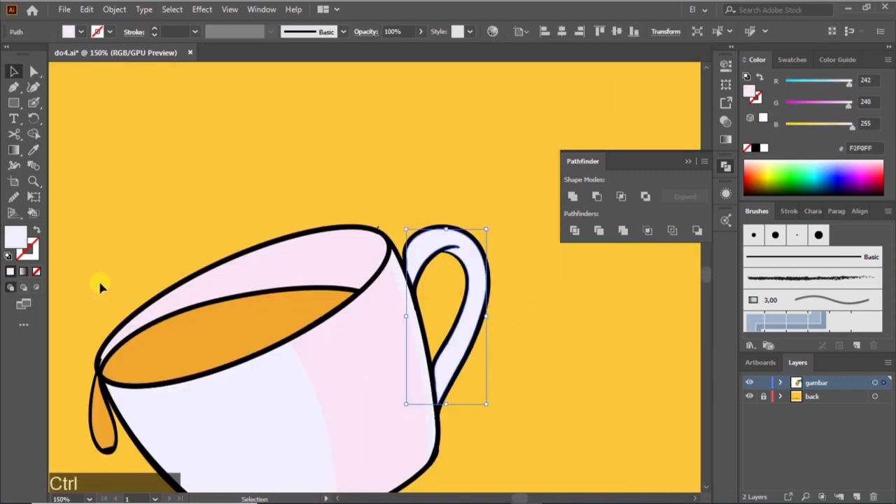
click(37, 287)
click(791, 171)
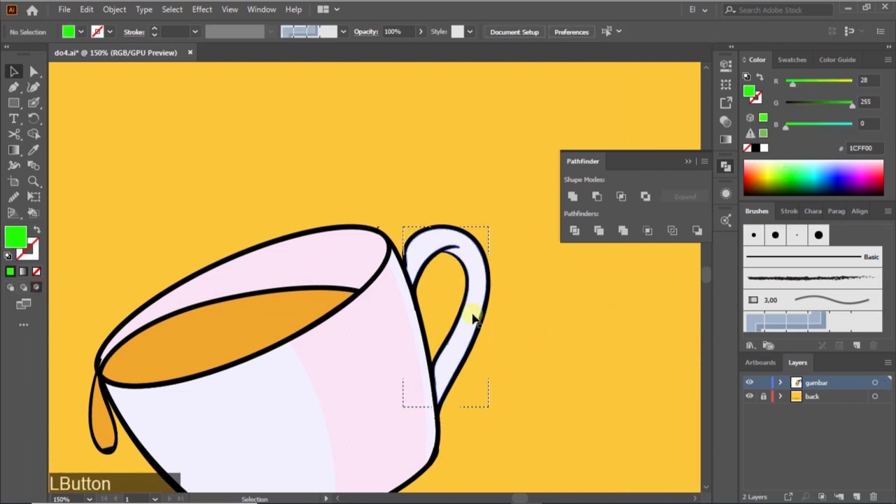
Step: Paint a shading band along the inner curve and lower part of the cup handle with the Blob Brush
key(shift+b)
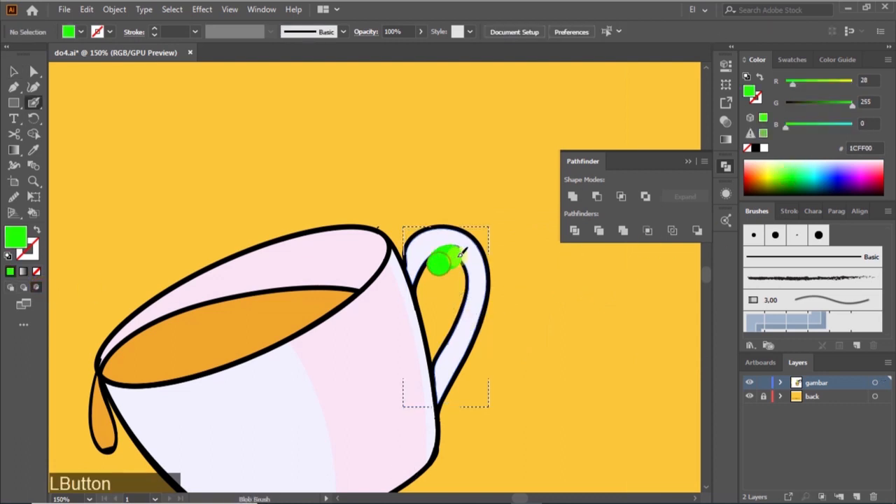
mouse_move(460, 255)
mouse_down()
mouse_move(473, 303)
mouse_move(448, 383)
mouse_up()
drag(456, 341, 459, 343)
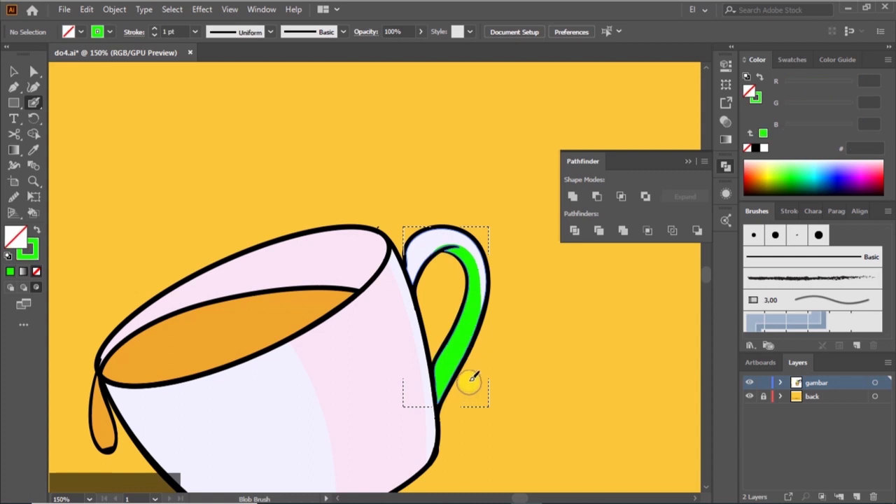
key(i)
click(374, 326)
key(ctrl+z)
ctrl+click(471, 316)
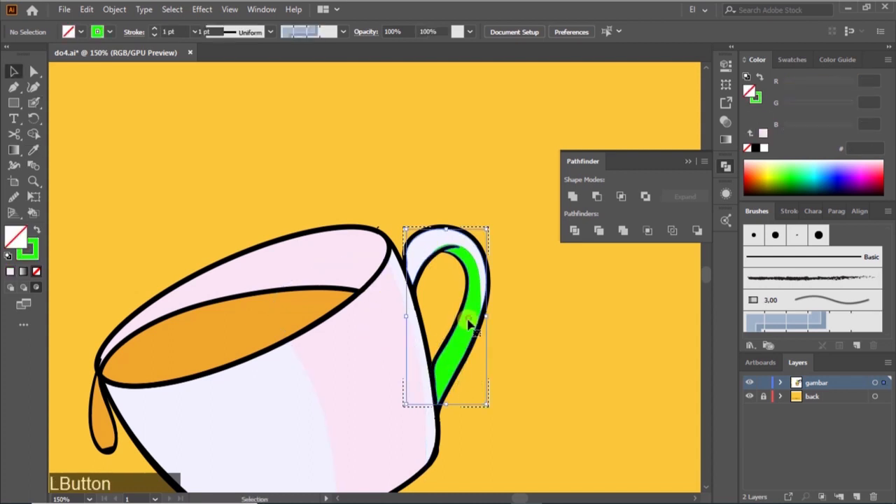
click(364, 362)
key(ctrl+z)
Step: Isolate the handle's clip group, recolour its green shading with the cup's pale pink F9E4F5, and leave isolation
key(v)
click(500, 306)
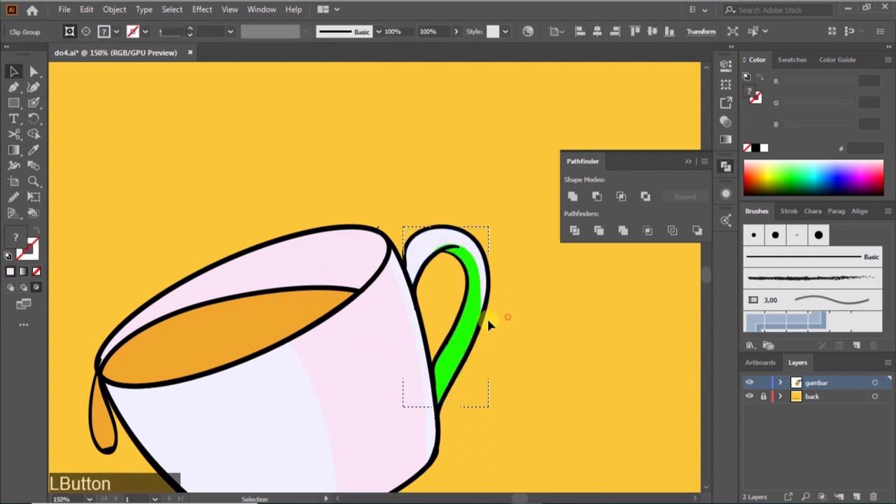
double_click(472, 325)
double_click(559, 314)
double_click(481, 303)
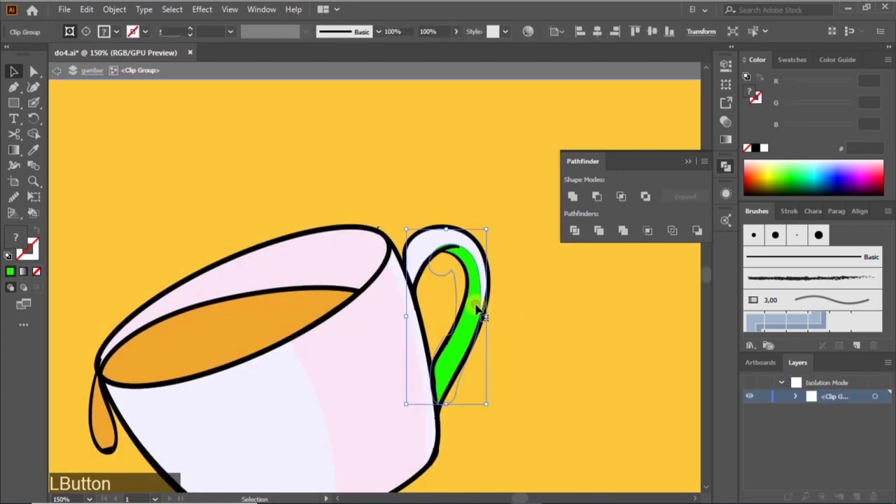
key(i)
click(413, 339)
key(v)
double_click(488, 344)
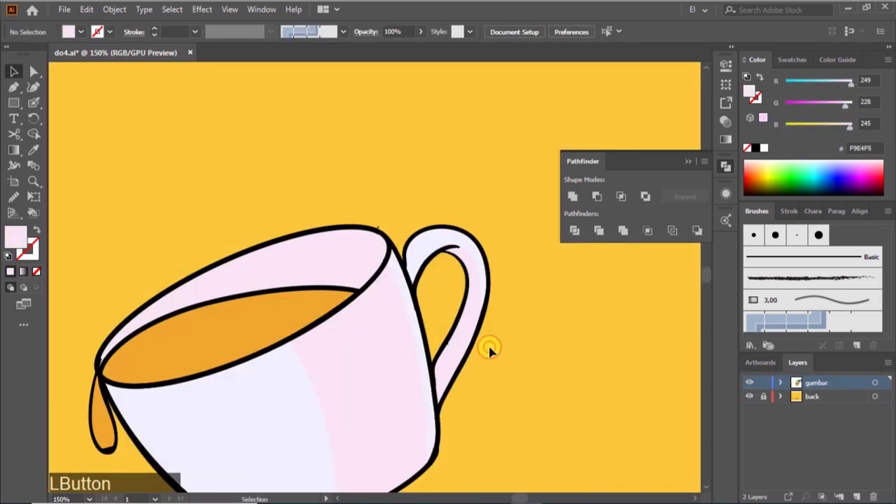
Step: Recolour the flower pot's inner rim with the orange F09057 sampled from the palette swatches
scroll(488, 344, down, 2)
scroll(488, 345, right, 3)
scroll(488, 344, left, 3)
scroll(489, 344, down, 3)
scroll(420, 371, left, 1)
scroll(353, 396, left, 2)
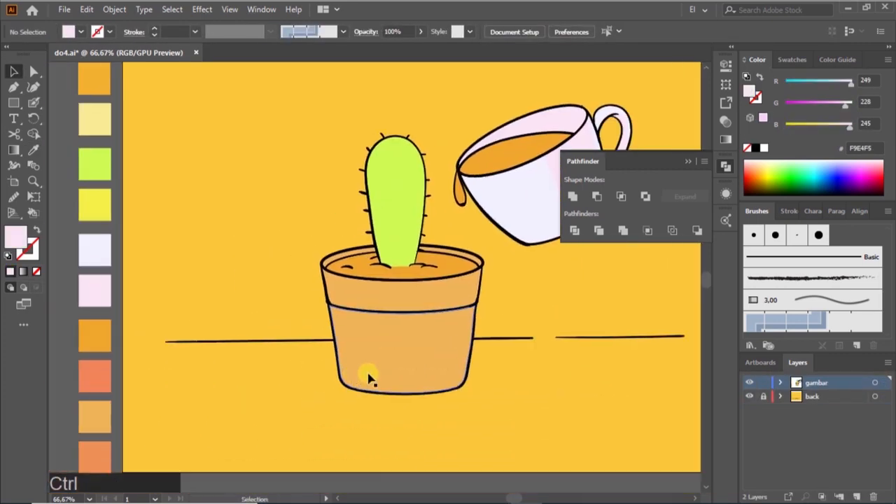
scroll(436, 320, up, 2)
click(436, 336)
scroll(330, 335, down, 2)
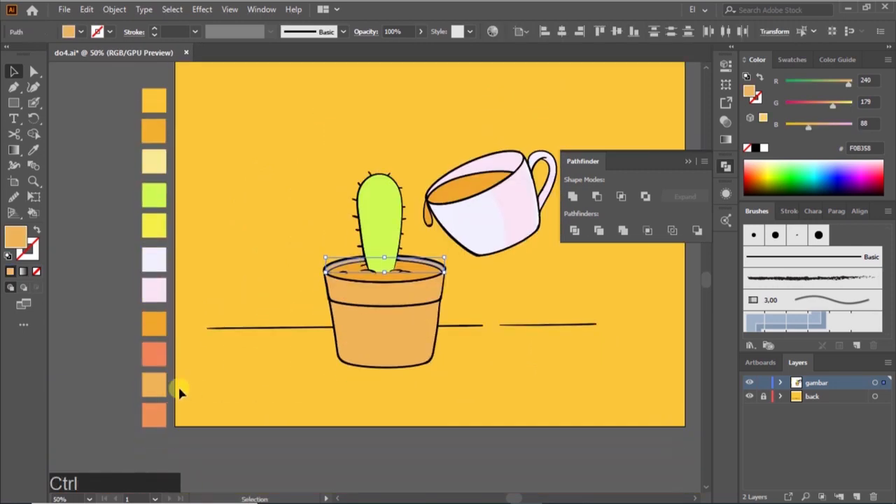
key(i)
click(158, 416)
scroll(411, 274, up, 2)
scroll(325, 321, down, 2)
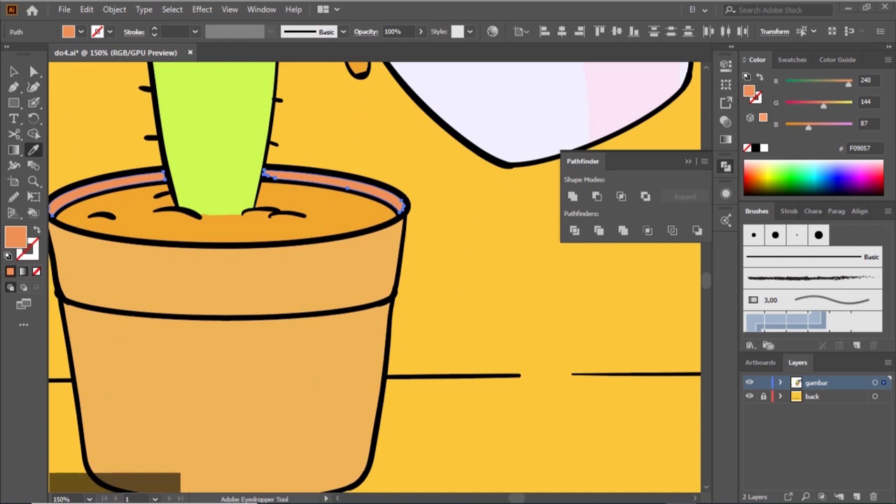
scroll(226, 225, up, 4)
scroll(226, 226, down, 1)
Step: Separate the green cactus fill from the soil fill it is joined with, and select only the cactus fill
key(v)
click(406, 245)
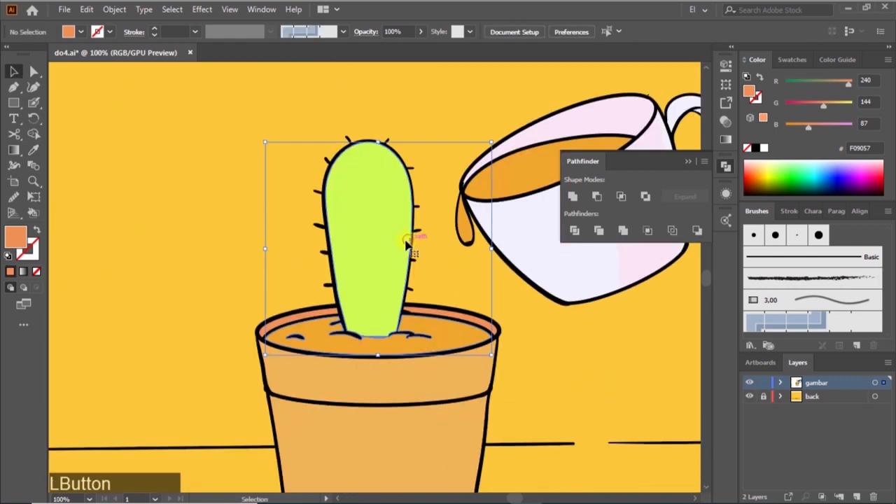
drag(374, 249, 420, 231)
key(ctrl+z)
right_click(363, 238)
click(457, 348)
click(483, 288)
click(378, 247)
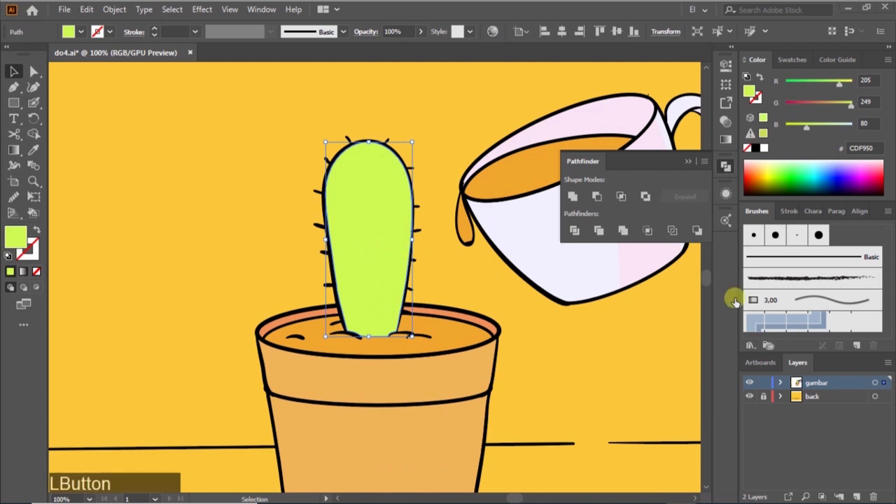
Step: Paint two 35BF00 green strokes with the Blob Brush inside the cactus fill, outlining a wide stripe from tip to soil
click(35, 287)
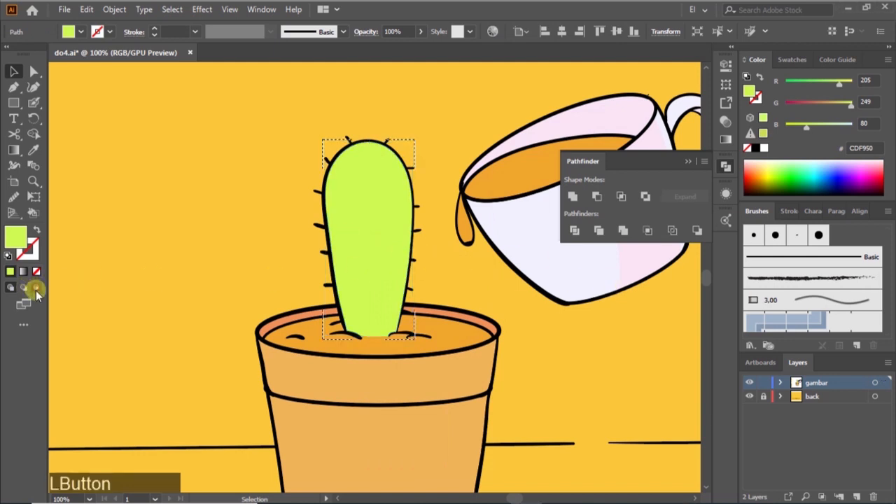
click(796, 168)
key(shift+b)
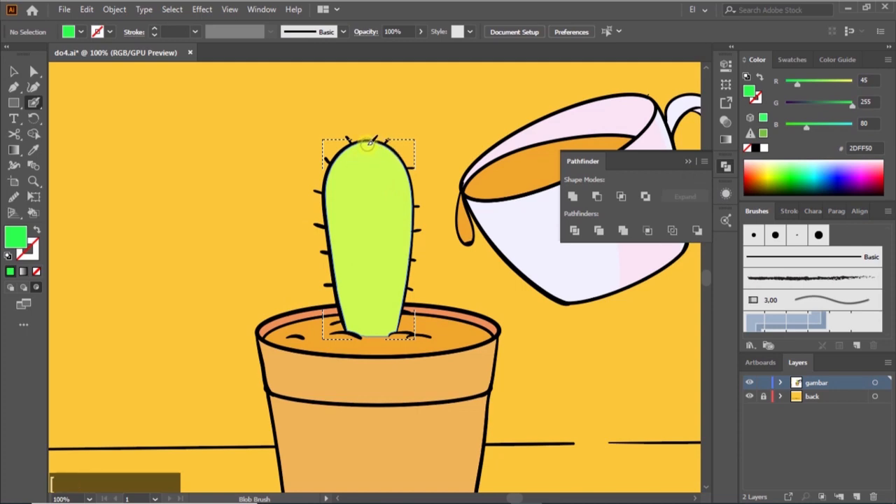
drag(384, 138, 376, 140)
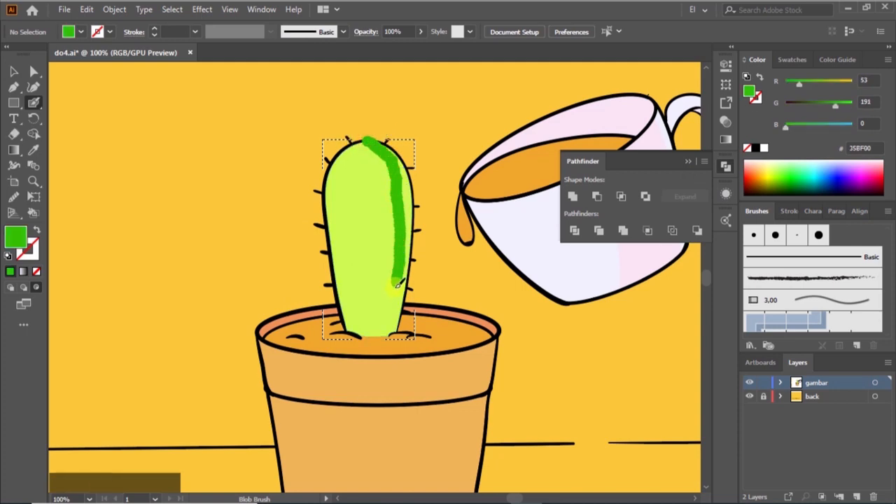
drag(388, 340, 389, 339)
key(shift+x)
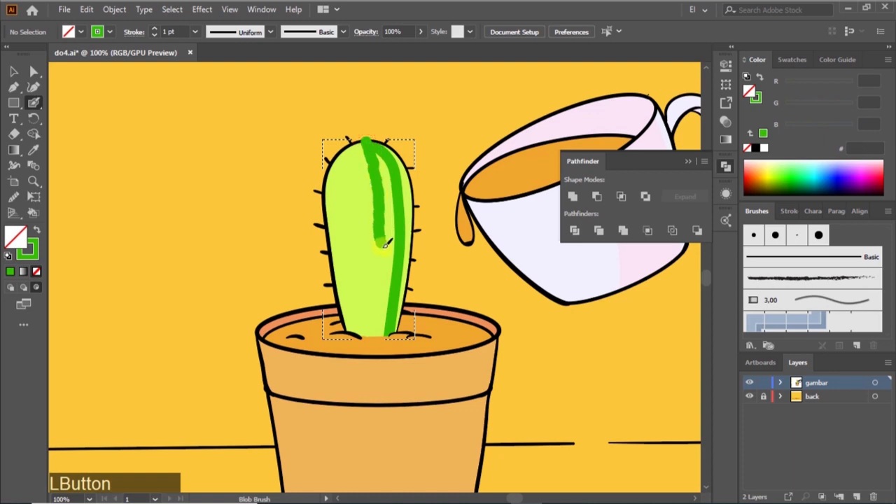
drag(386, 242, 387, 339)
Step: Delete the inner gap path between the two green strokes so the wide cactus stripe is solid
key(a)
click(402, 225)
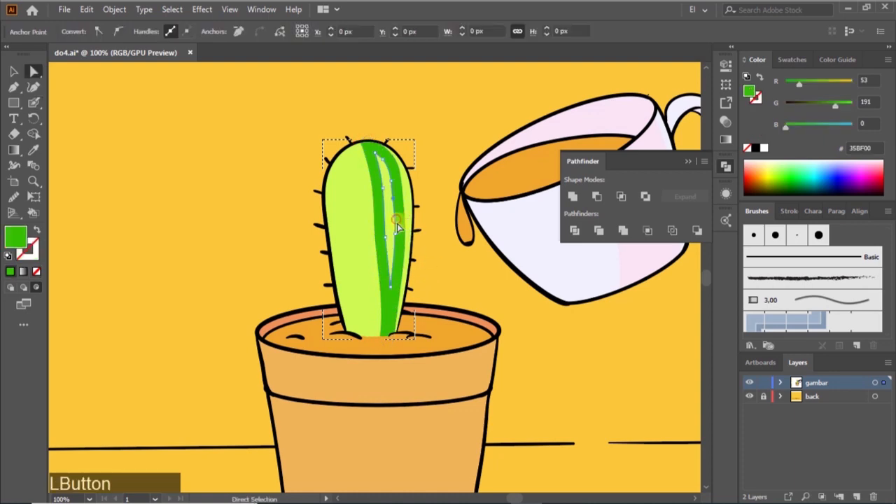
key(Delete)
Step: Smooth the edges of the wide green cactus stripe and deselect it
click(383, 193)
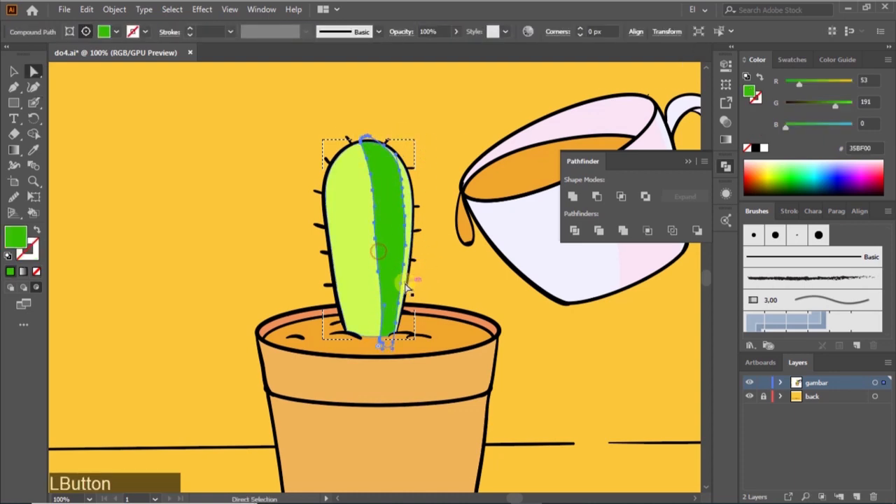
key(n)
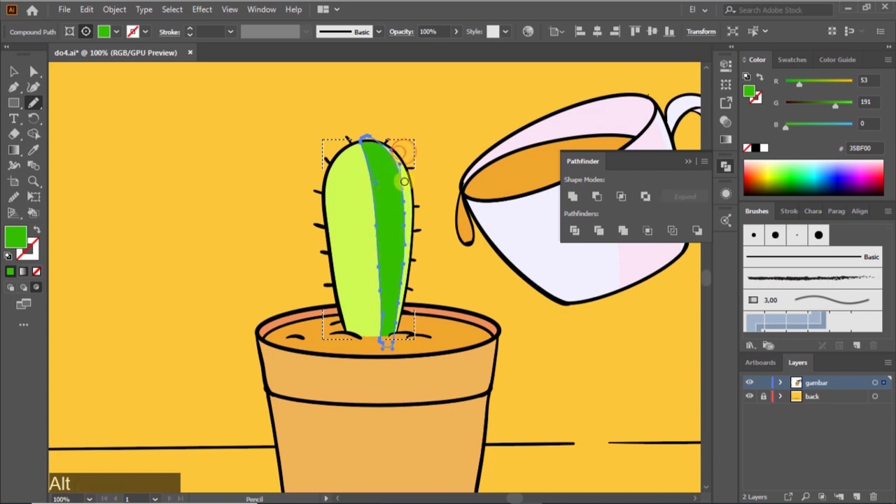
drag(404, 181, 398, 335)
key(v)
click(442, 152)
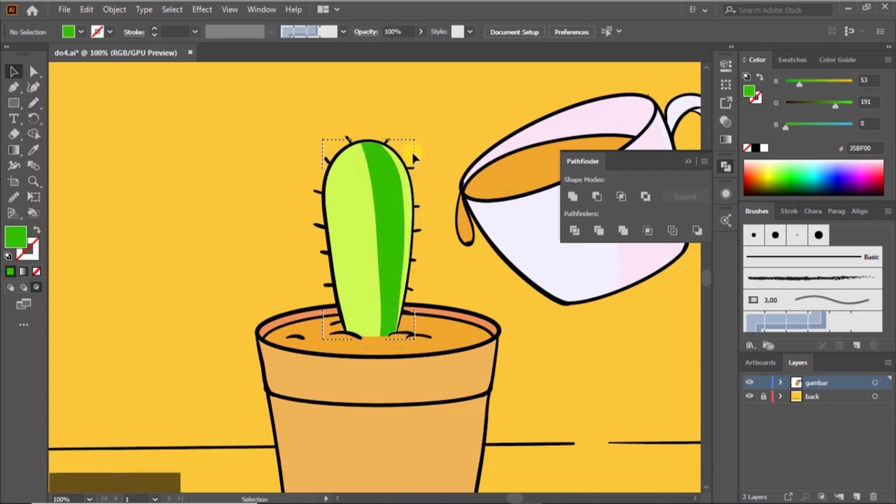
key(shift+b)
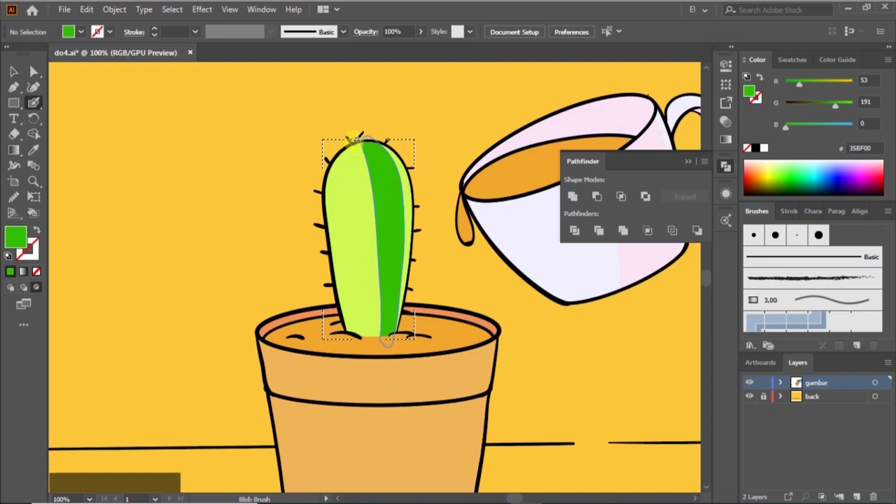
drag(358, 137, 346, 194)
key(ctrl+z)
key(ctrl+z)
key(ctrl+z)
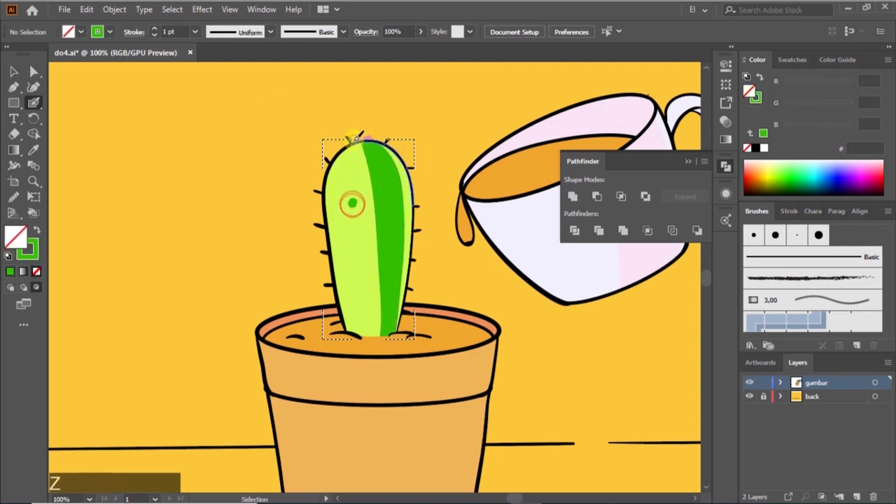
key(ctrl+z)
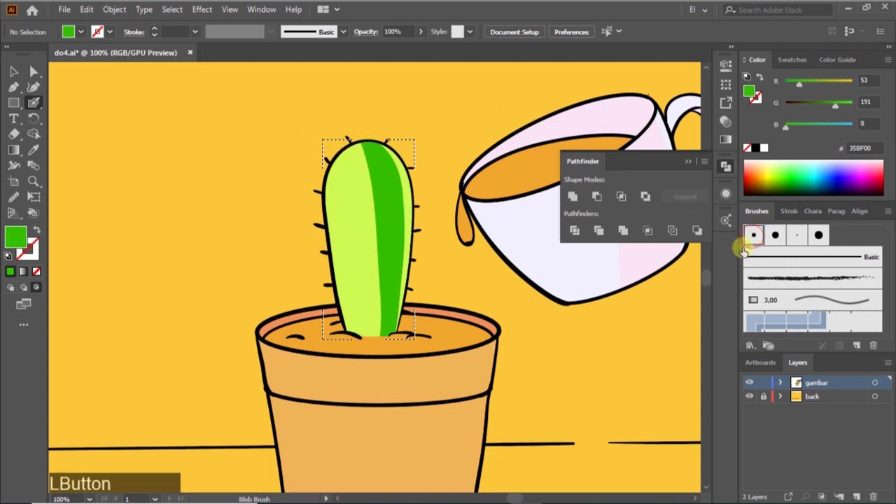
Step: Paint a thin 35BF00 green stripe down the cactus's left side using the 3 pt. Round brush
key(ctrl+z)
key(ctrl+z)
key(ctrl+z)
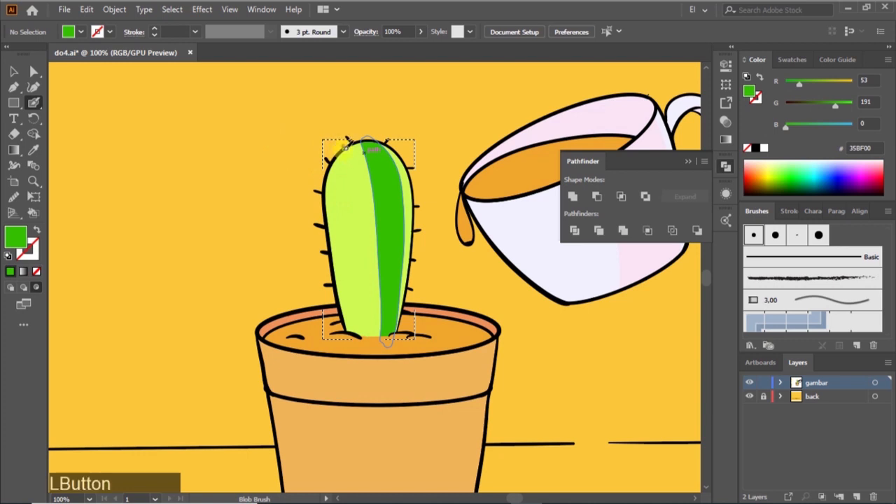
key(ctrl+z)
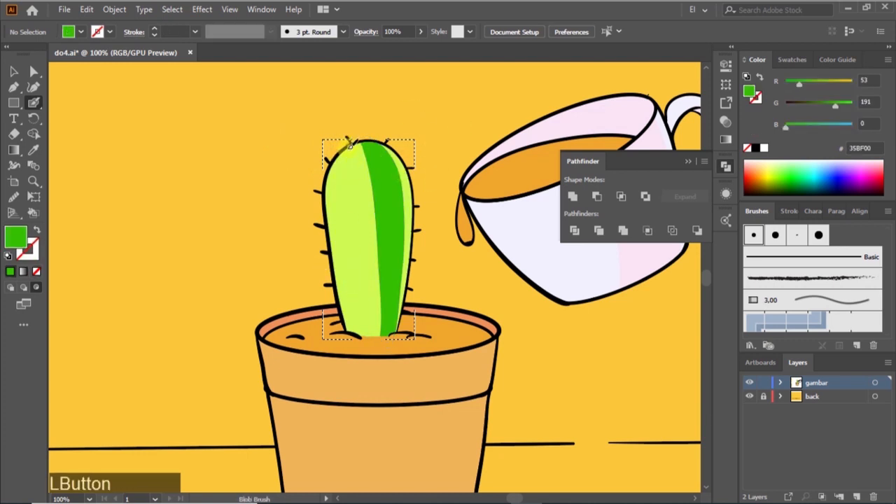
key(shift+x)
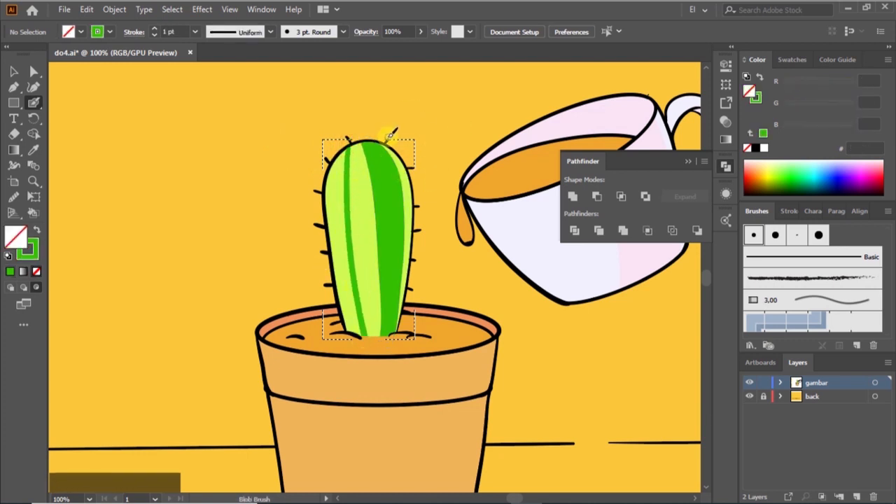
Step: Rotate the wide green stripe slightly clockwise inside the cactus clip group, and nudge the clipped cactus fill to the left
key(v)
click(392, 210)
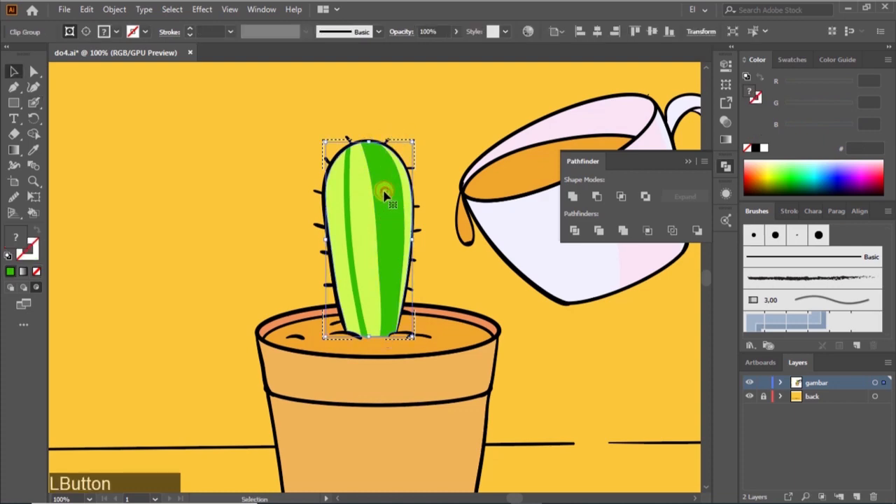
double_click(382, 193)
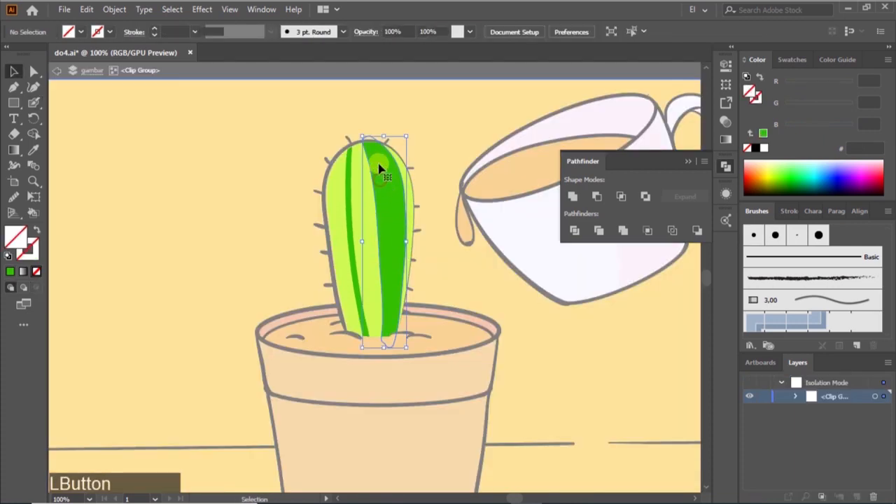
drag(408, 131, 412, 131)
double_click(427, 126)
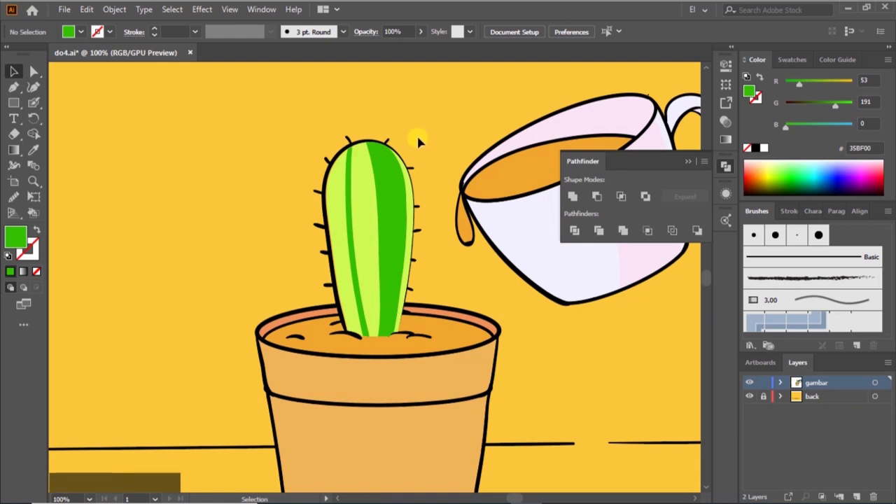
click(395, 206)
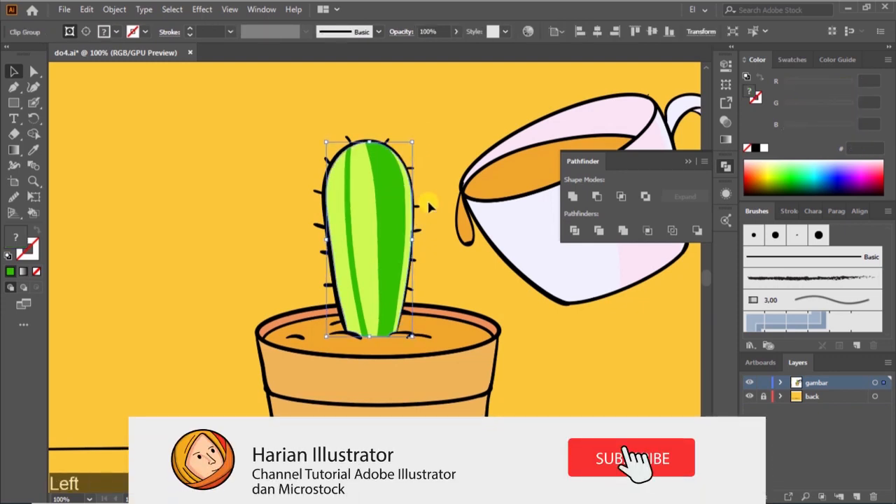
click(428, 162)
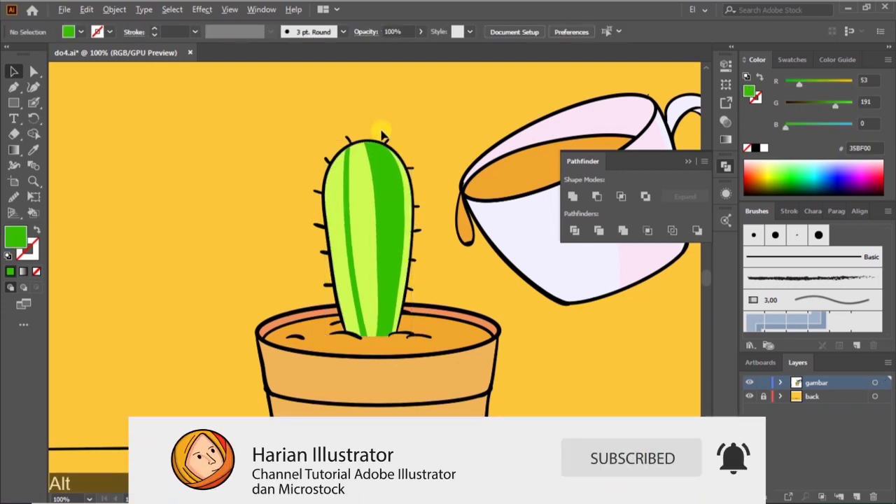
Step: Select both green stripes inside the cactus clip group, recolour them yellow F4EF47 from the palette swatch, and leave the group
scroll(424, 261, down, 3)
scroll(395, 230, up, 3)
double_click(457, 242)
drag(457, 241, 447, 246)
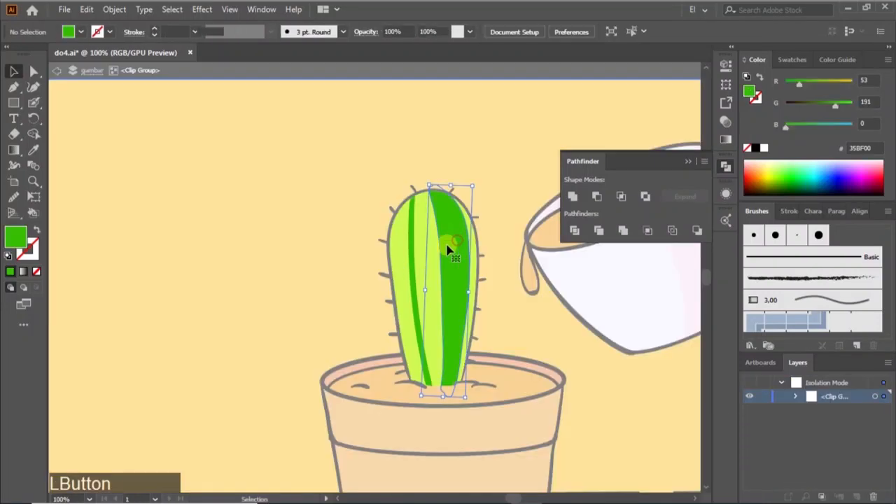
shift+click(412, 244)
scroll(402, 269, down, 1)
scroll(380, 327, left, 2)
scroll(217, 246, up, 1)
scroll(220, 281, down, 2)
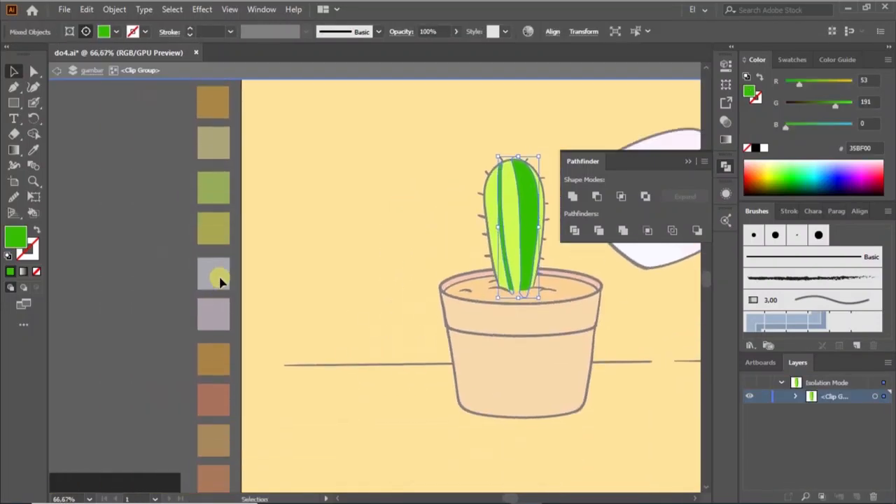
click(218, 233)
double_click(128, 254)
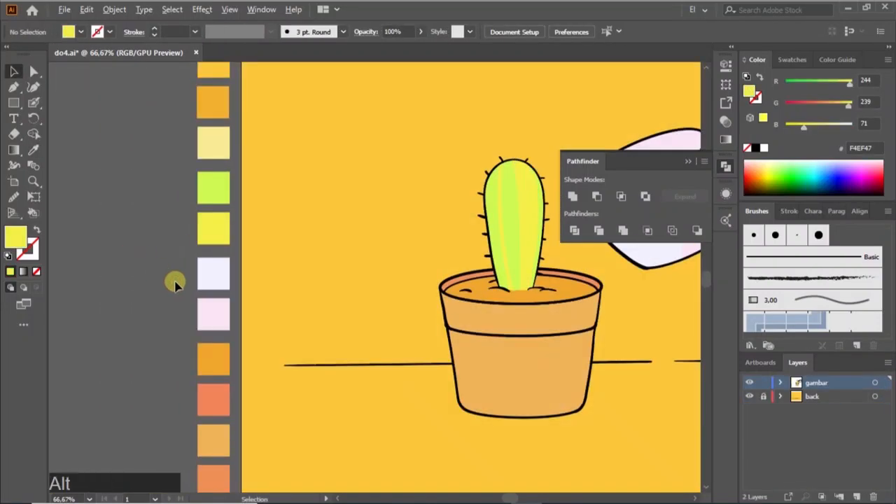
scroll(175, 283, down, 2)
scroll(318, 313, up, 1)
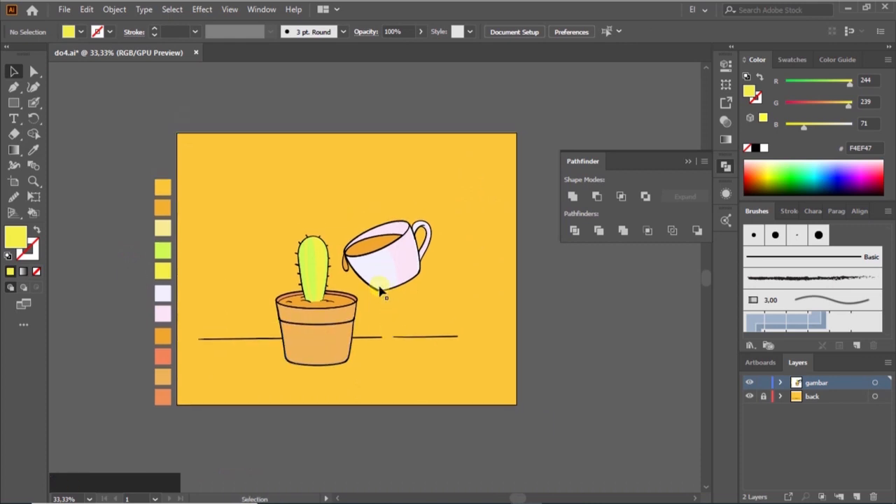
scroll(434, 294, up, 1)
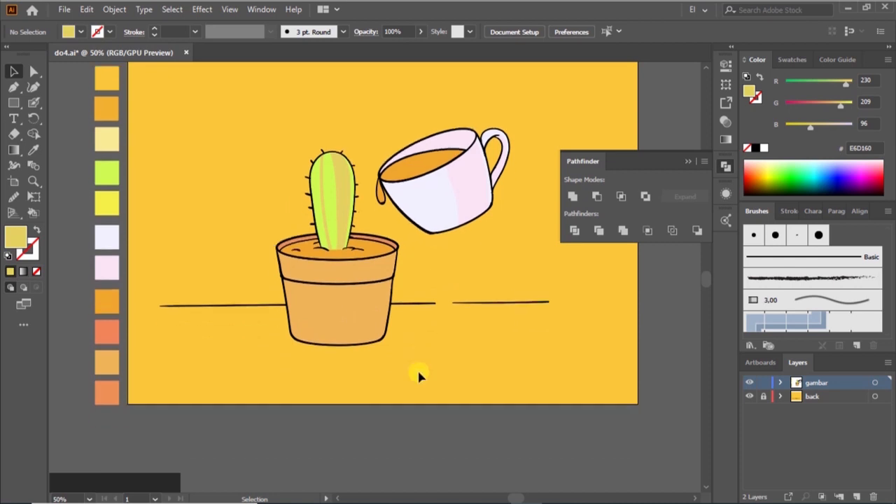
Step: Select the soil shape in the pot and enable Draw Inside mode for it
scroll(425, 304, up, 2)
scroll(428, 257, up, 1)
scroll(306, 234, left, 1)
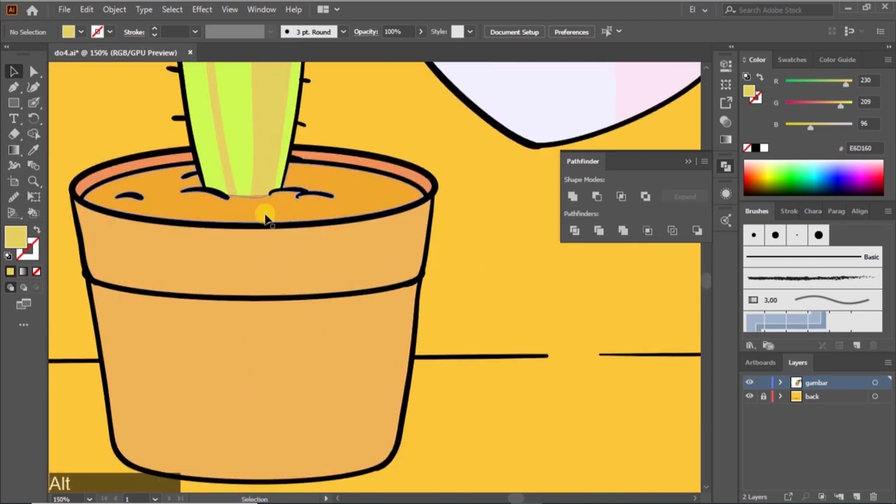
scroll(266, 216, down, 1)
scroll(272, 241, left, 3)
scroll(270, 228, up, 1)
scroll(272, 232, up, 1)
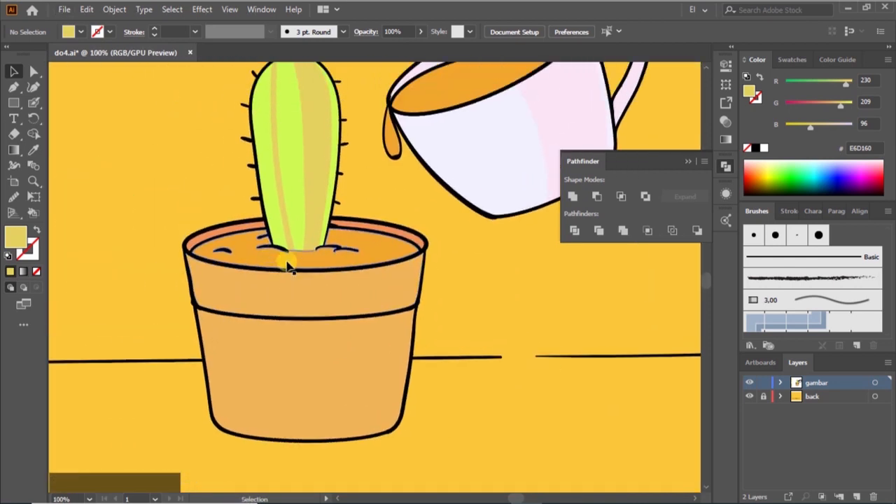
click(287, 266)
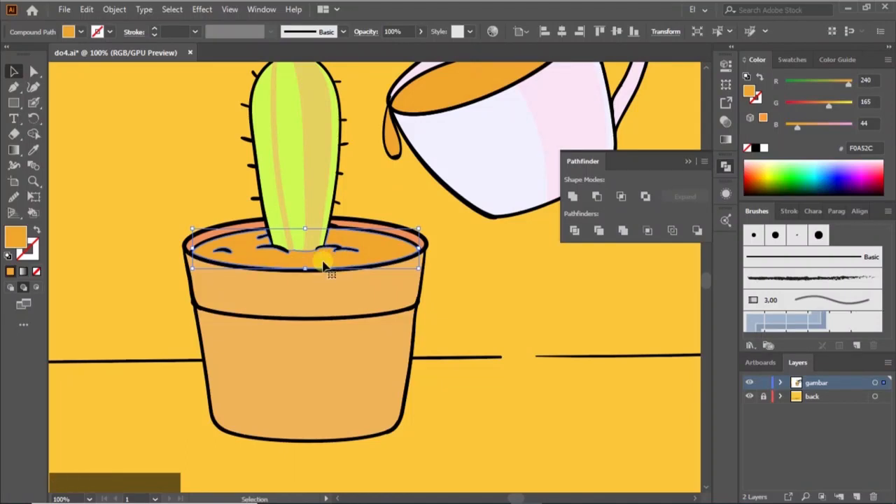
drag(326, 266, 340, 304)
key(ctrl+z)
shift+click(314, 308)
click(79, 259)
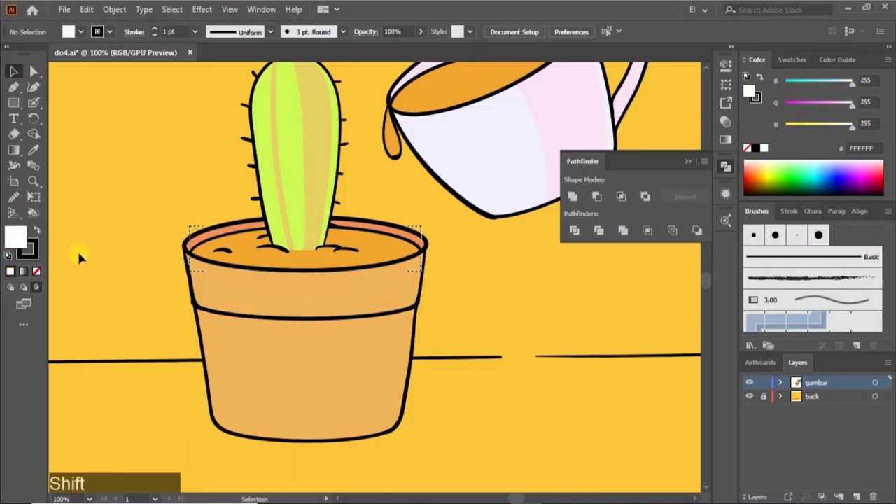
Step: Paint orange shading patches on the soil around the cactus base with the Blob Brush, using the colour sampled from the pot rim
key(shift+b)
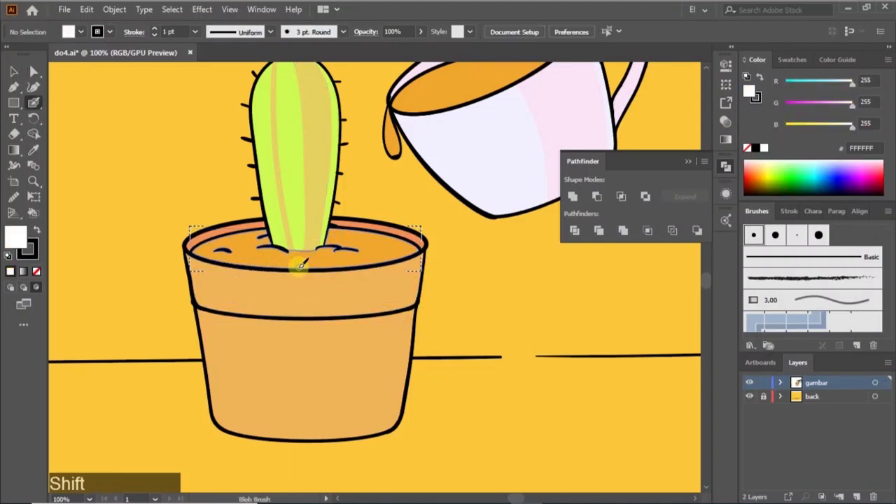
click(323, 242)
key(i)
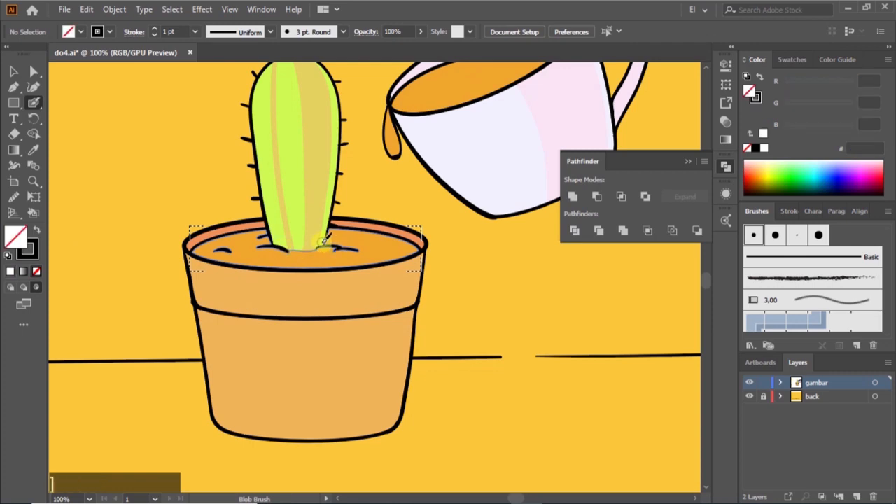
click(345, 224)
key(shift+b)
scroll(348, 247, up, 1)
drag(346, 248, 474, 357)
key(shift+x)
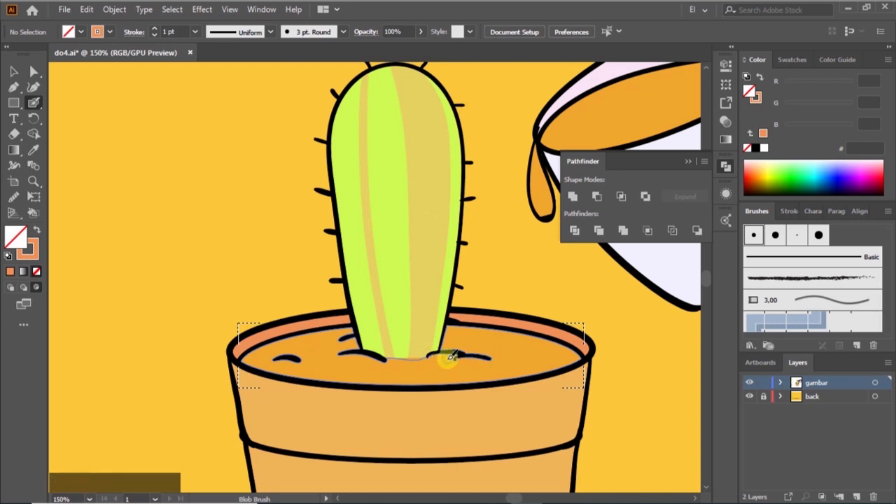
mouse_move(452, 356)
mouse_down()
mouse_move(482, 356)
mouse_move(440, 353)
mouse_up()
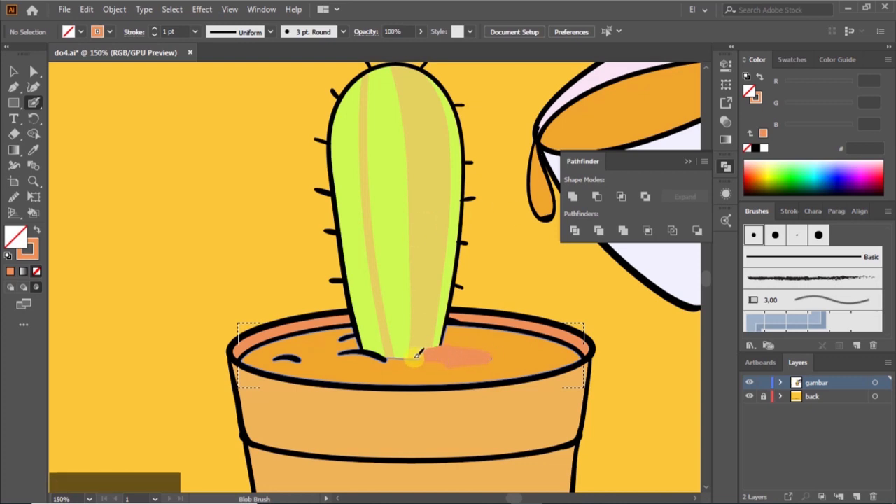
mouse_move(438, 343)
mouse_down()
mouse_move(495, 350)
mouse_move(459, 356)
mouse_up()
drag(395, 354, 386, 355)
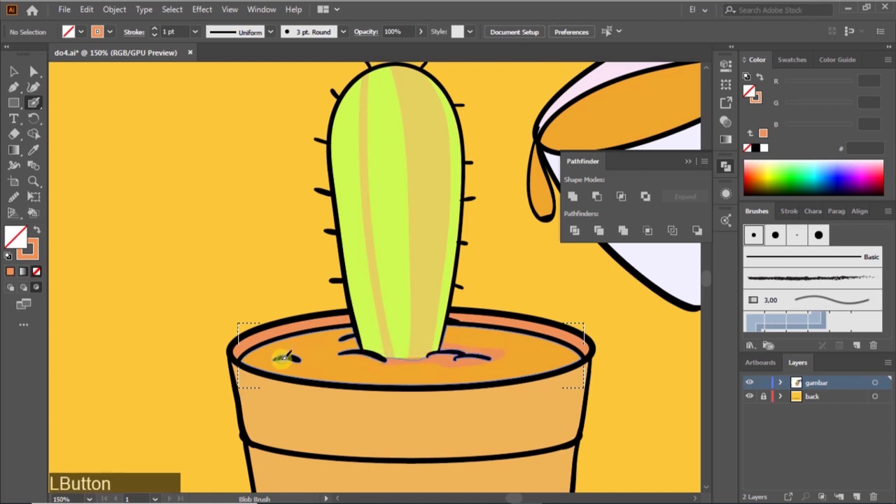
drag(571, 357, 530, 366)
drag(343, 374, 416, 374)
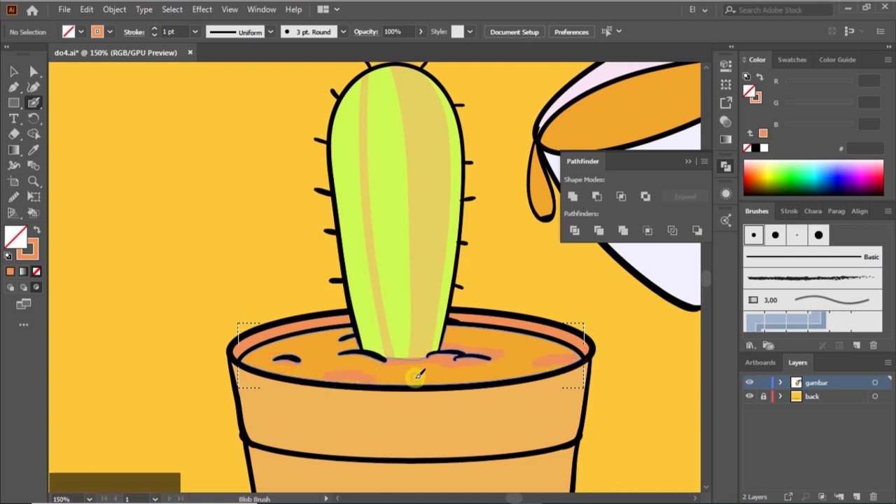
Step: Leave Draw Inside mode on the soil and return to normal drawing
scroll(416, 374, down, 3)
scroll(416, 374, up, 2)
scroll(406, 364, down, 2)
key(v)
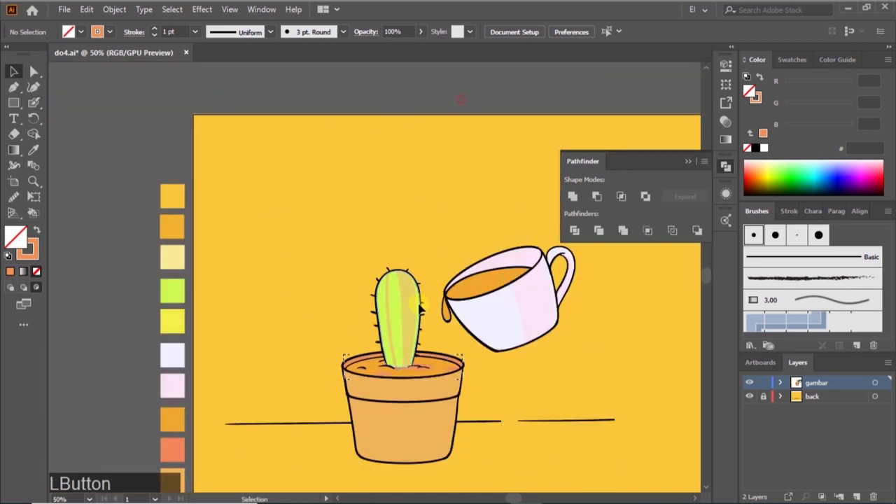
scroll(416, 414, up, 3)
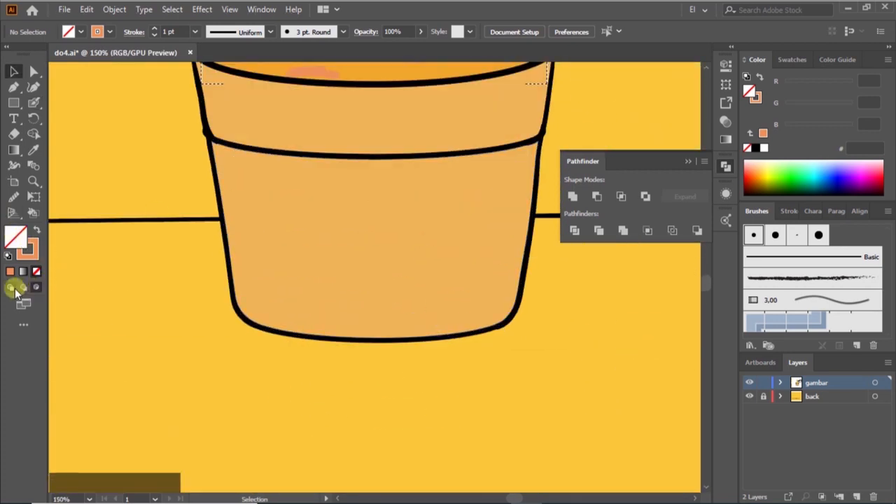
click(14, 288)
scroll(73, 304, down, 3)
click(513, 365)
scroll(448, 350, left, 3)
scroll(310, 319, up, 2)
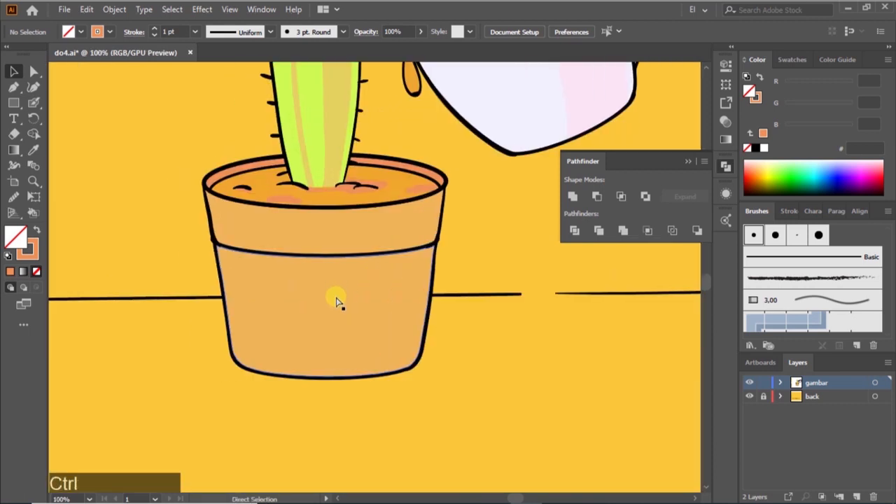
scroll(336, 301, up, 2)
scroll(354, 280, down, 1)
click(430, 176)
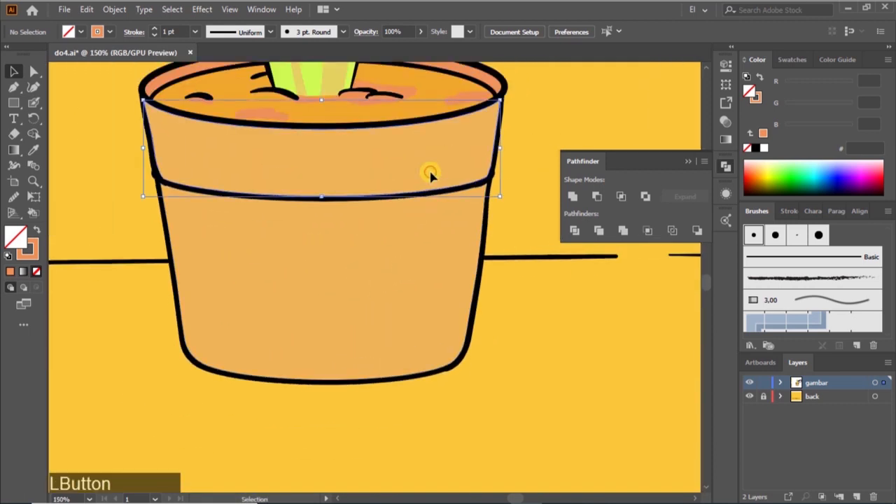
shift+click(427, 260)
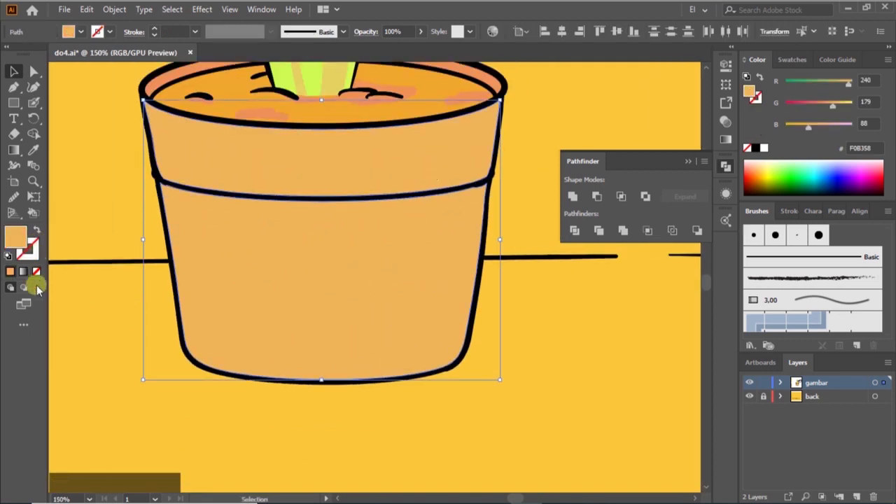
click(96, 357)
click(372, 168)
shift+click(380, 276)
click(525, 282)
click(406, 297)
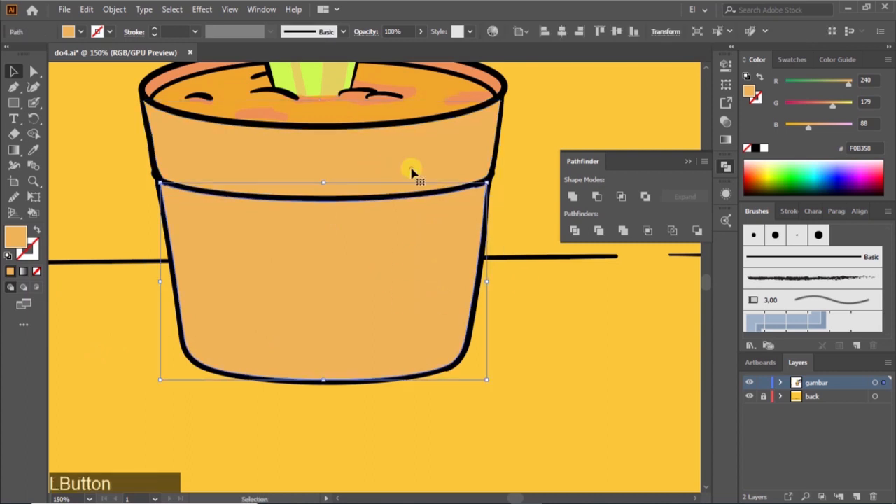
Step: Select the pot's upper band and enable Draw Inside mode for it
click(411, 172)
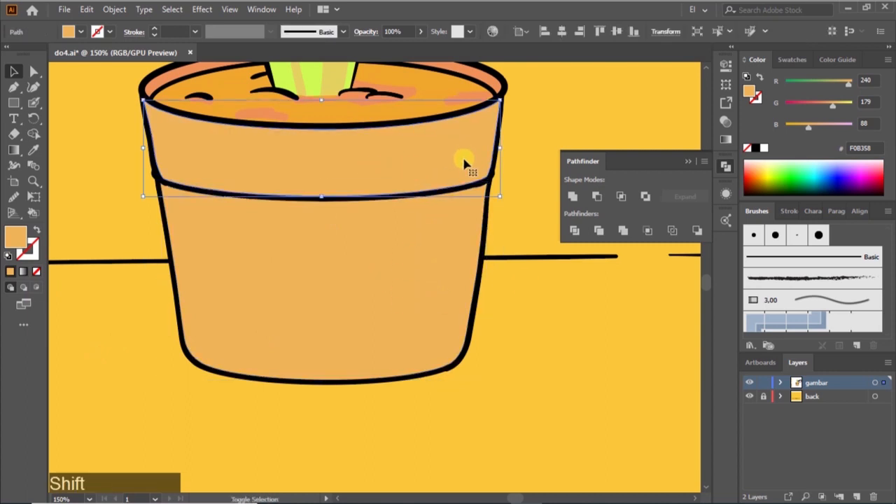
click(23, 287)
scroll(485, 174, up, 1)
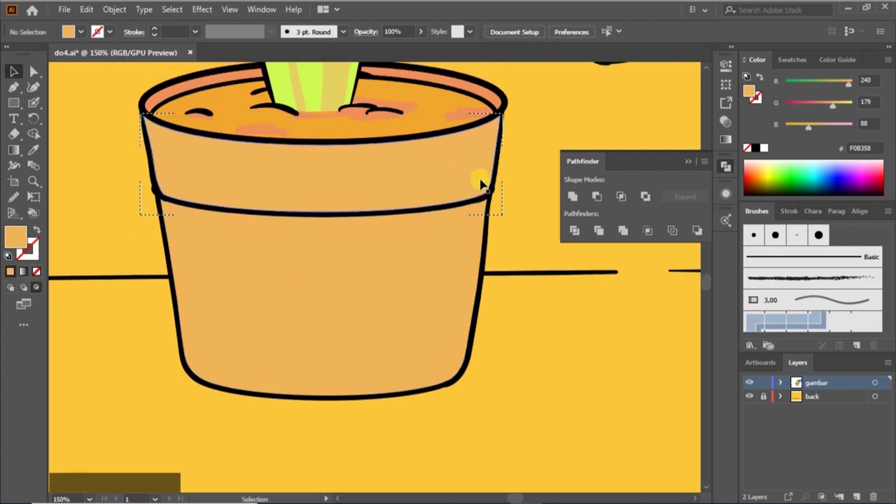
Step: Paint a solid F09057 orange shading block at the upper band's right side with the Blob Brush, deleting the outline's inner gap path
key(shift+b)
key(i)
click(479, 88)
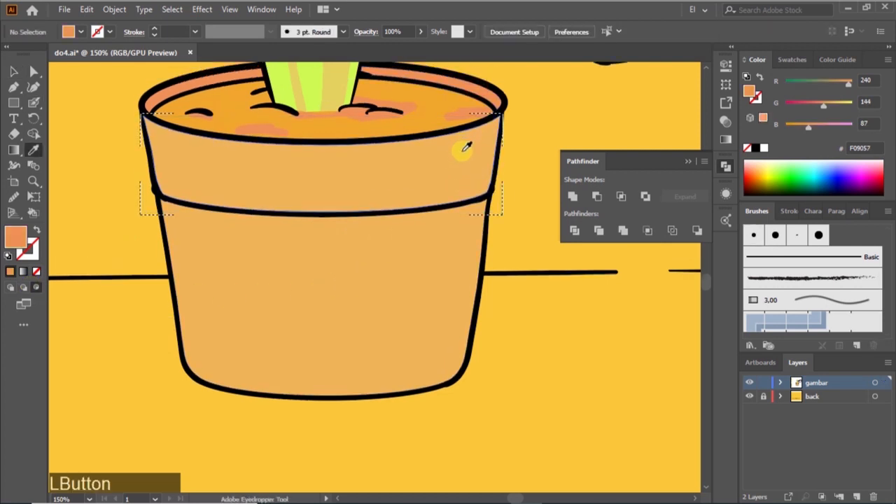
key(shift+b)
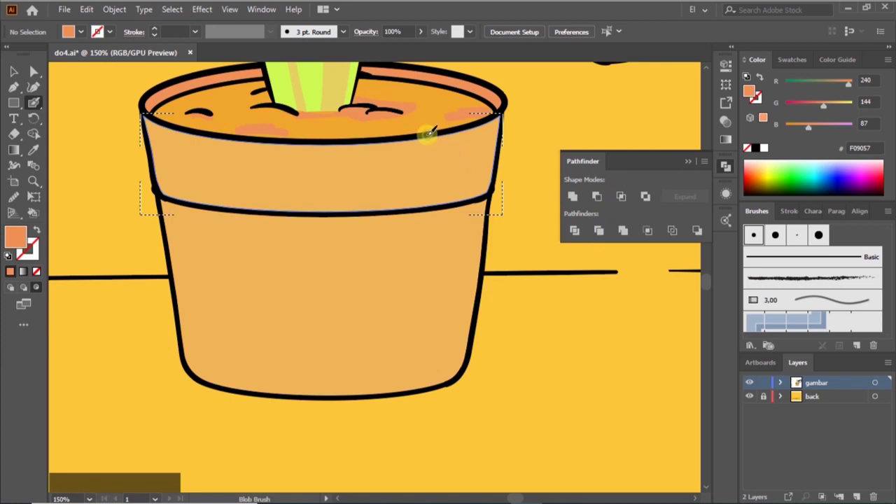
mouse_move(429, 134)
mouse_down()
mouse_move(405, 216)
mouse_move(470, 203)
mouse_move(477, 159)
mouse_move(468, 121)
mouse_up()
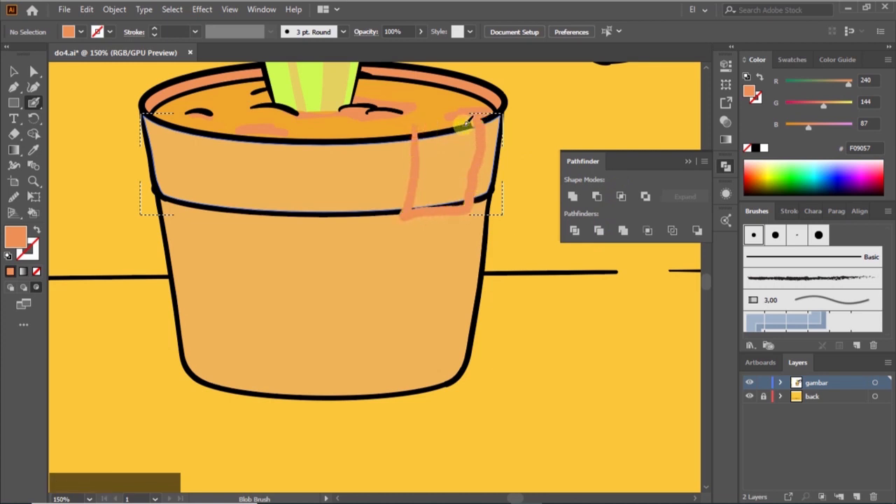
key(a)
click(468, 174)
key(Delete)
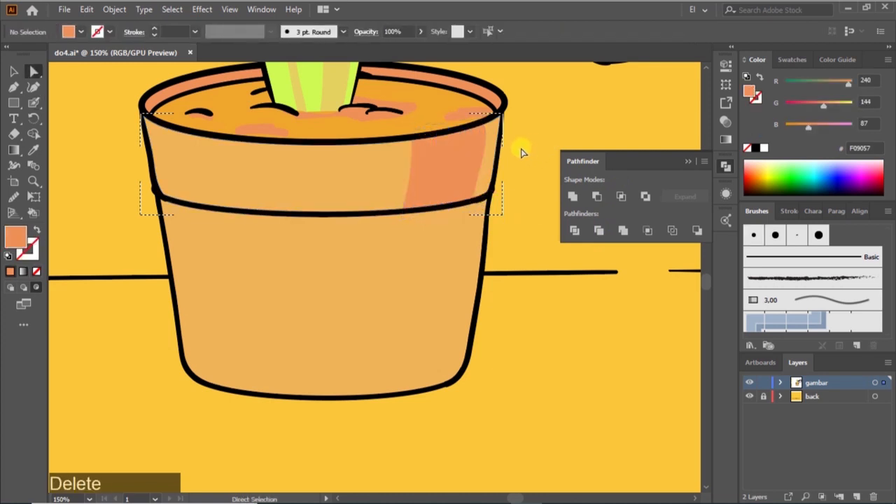
Step: Try to add Blob Brush strokes to the shading near the upper band's right edge, and undo the last stroke
click(448, 173)
key(shift+b)
drag(462, 124, 481, 122)
ctrl+click(480, 119)
key(v)
click(481, 183)
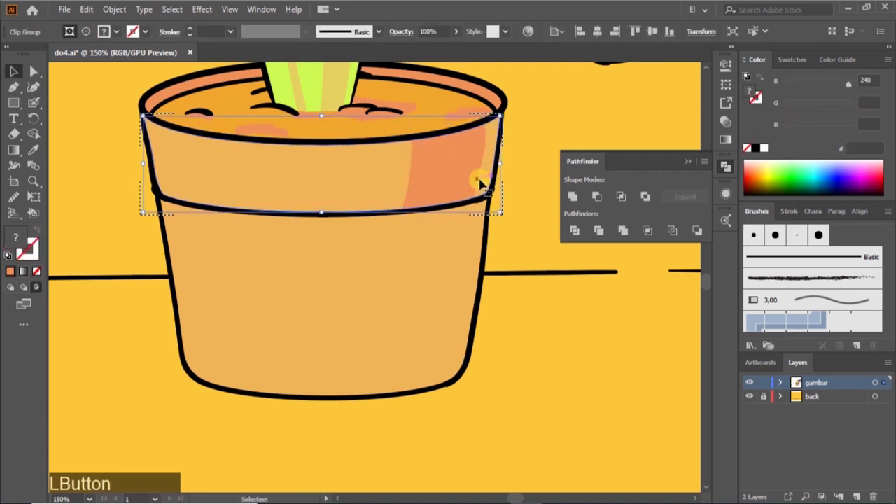
click(512, 150)
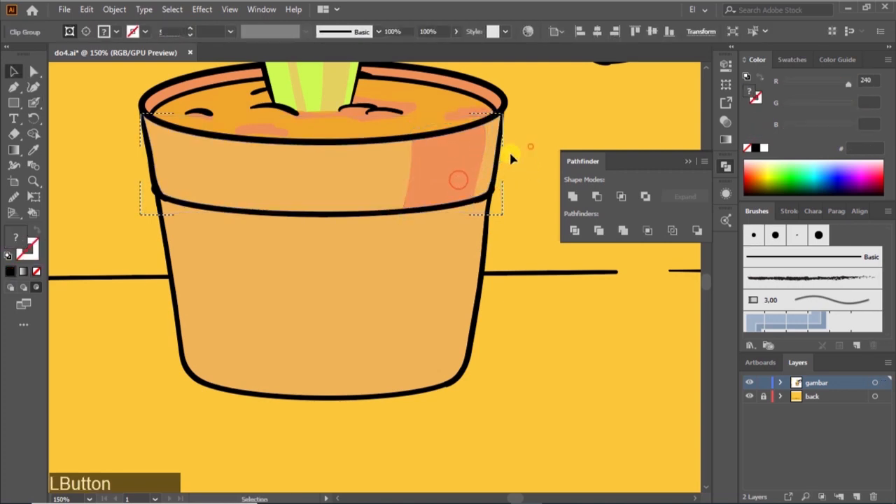
click(420, 186)
key(shift+b)
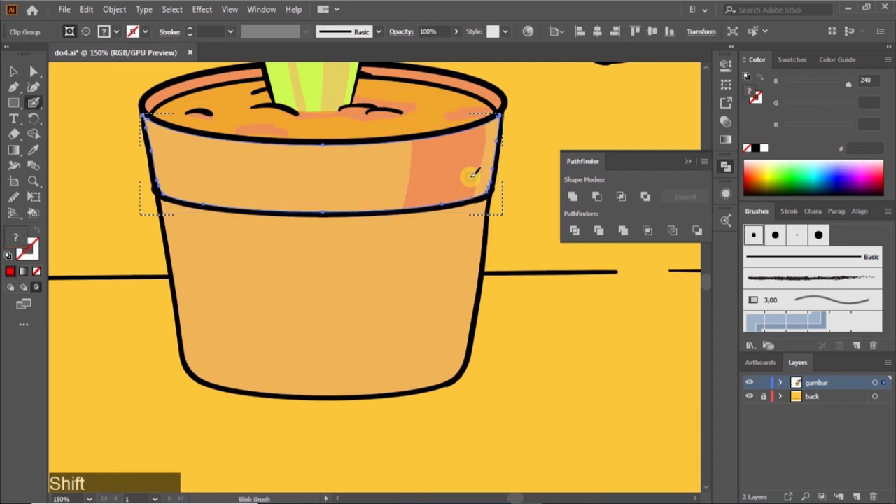
drag(475, 155, 467, 187)
key(ctrl+z)
Step: Extend the orange shading toward the upper band's right edge with additional Blob Brush strokes
ctrl+click(474, 180)
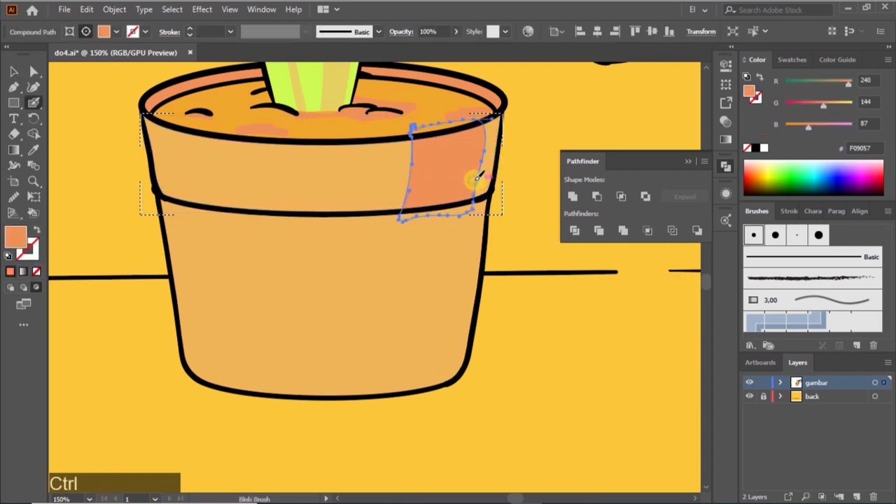
mouse_move(482, 153)
mouse_down()
mouse_move(472, 208)
mouse_move(484, 156)
mouse_move(481, 178)
mouse_move(475, 199)
mouse_up()
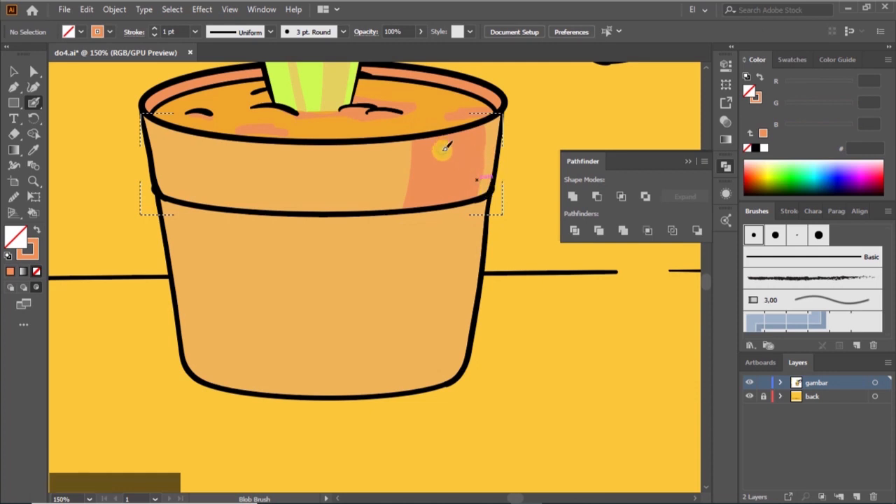
mouse_move(485, 123)
mouse_down()
mouse_move(474, 201)
mouse_move(488, 122)
mouse_move(479, 190)
mouse_up()
key(v)
click(488, 149)
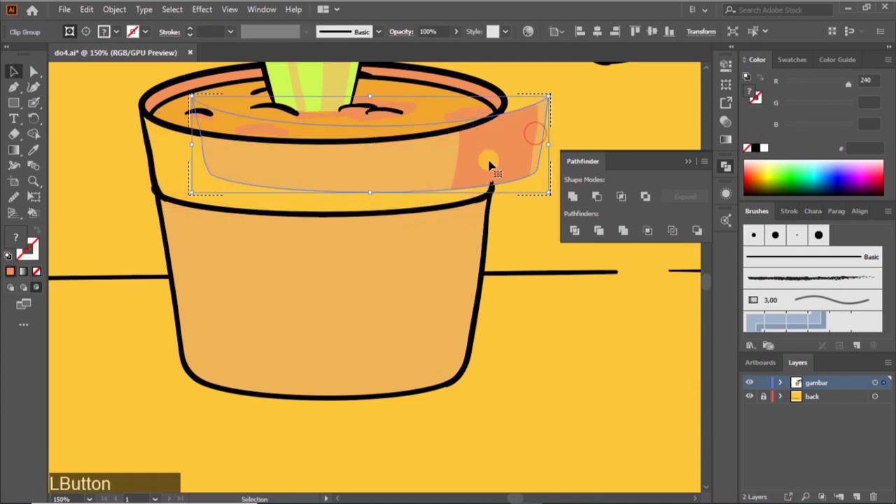
click(554, 140)
scroll(490, 186, down, 1)
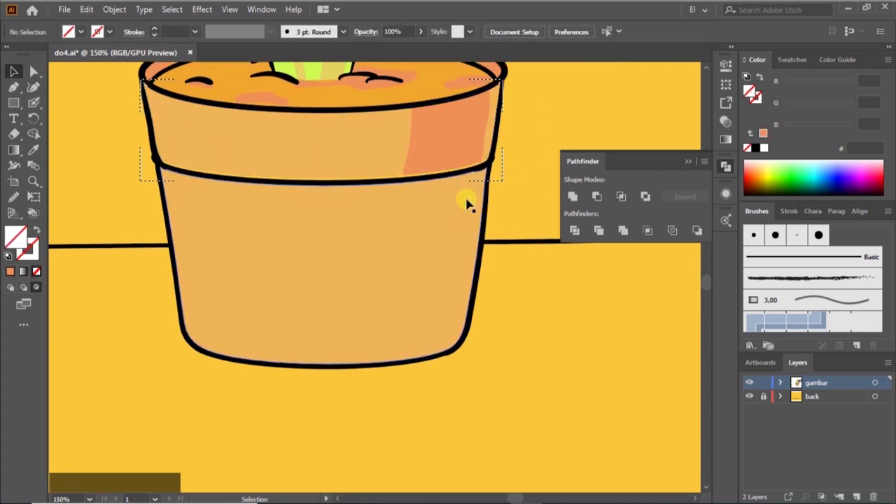
click(529, 142)
Step: Select the pot's lower body and enable Draw Inside mode for it
scroll(471, 218, down, 2)
click(450, 229)
scroll(450, 229, up, 1)
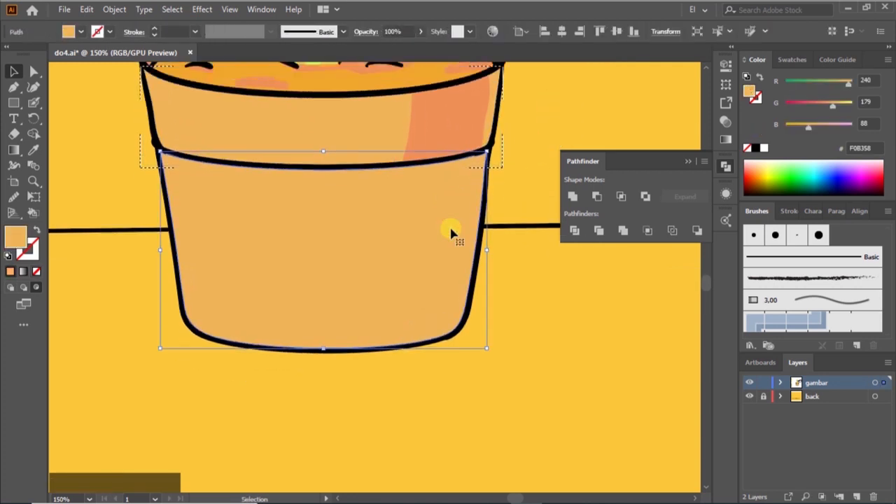
key(ctrl+d)
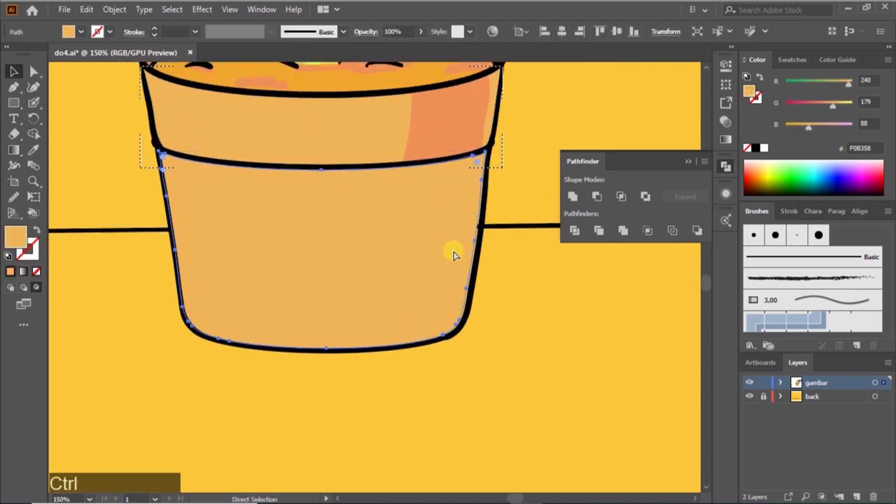
click(487, 302)
click(383, 208)
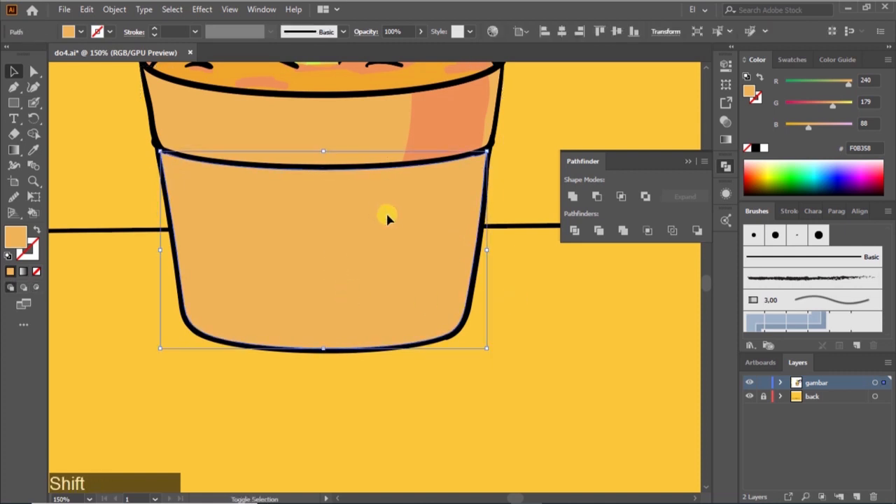
shift+click(396, 235)
Step: Sample the F09057 orange from the upper band's shading as the fill colour
key(i)
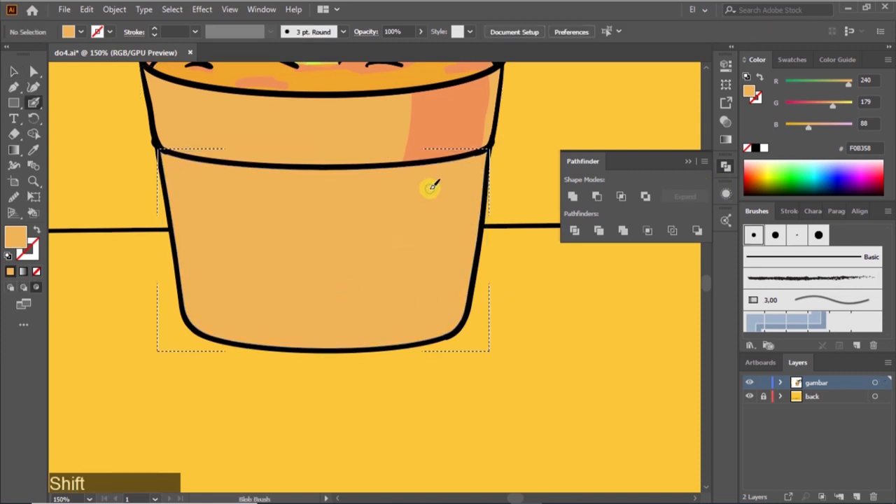
click(455, 120)
click(451, 125)
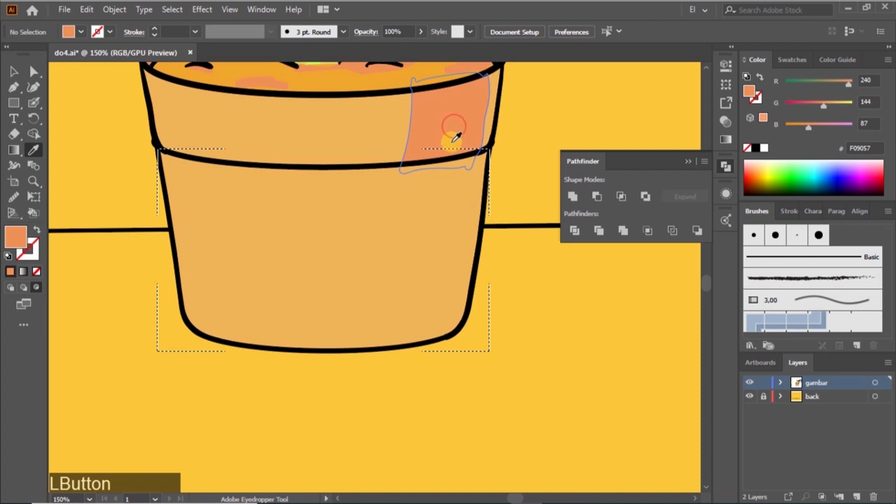
click(339, 142)
click(453, 126)
click(466, 251)
click(496, 126)
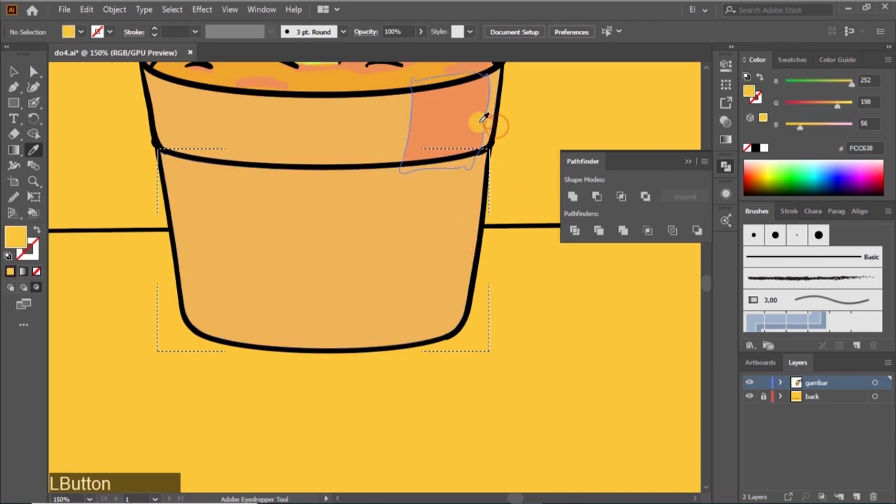
click(481, 120)
click(411, 127)
click(453, 75)
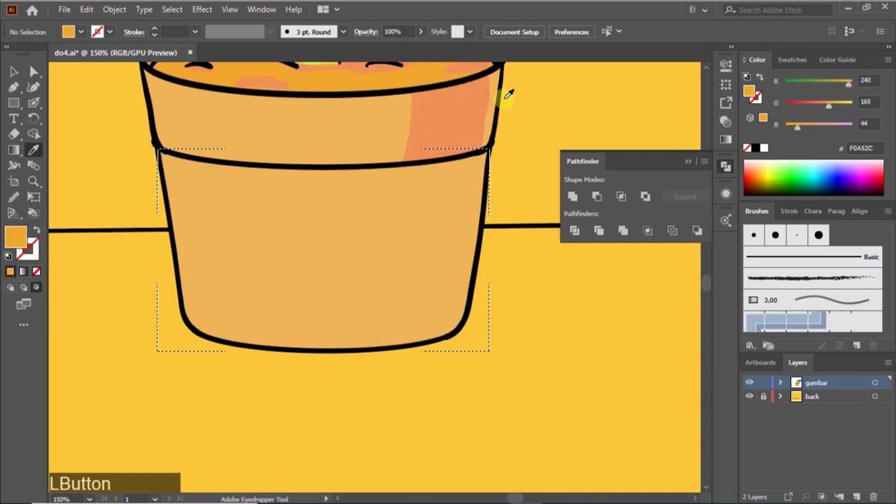
scroll(509, 95, up, 3)
click(481, 112)
scroll(478, 116, down, 2)
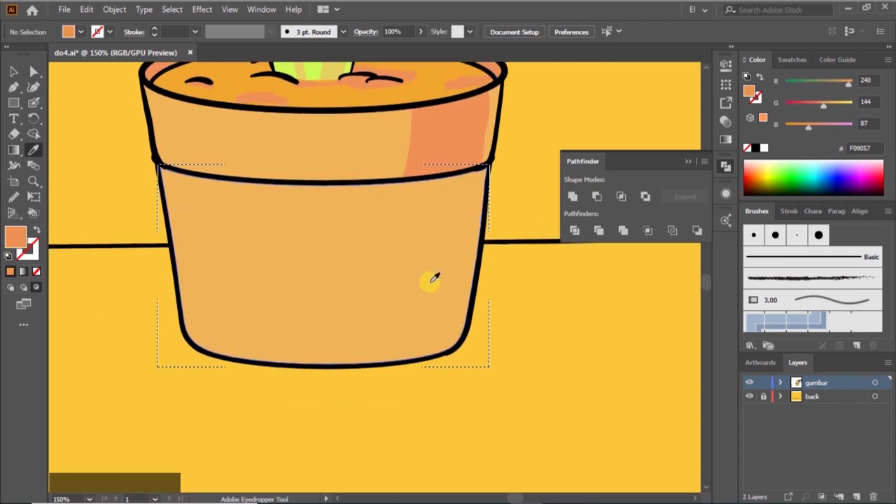
Step: Paint a solid orange shading block at the lower body's right side with the Blob Brush, deleting the outline's inner gap path
key(shift+b)
mouse_move(233, 181)
mouse_down()
mouse_move(377, 197)
mouse_move(426, 243)
mouse_move(430, 287)
mouse_move(414, 334)
mouse_up()
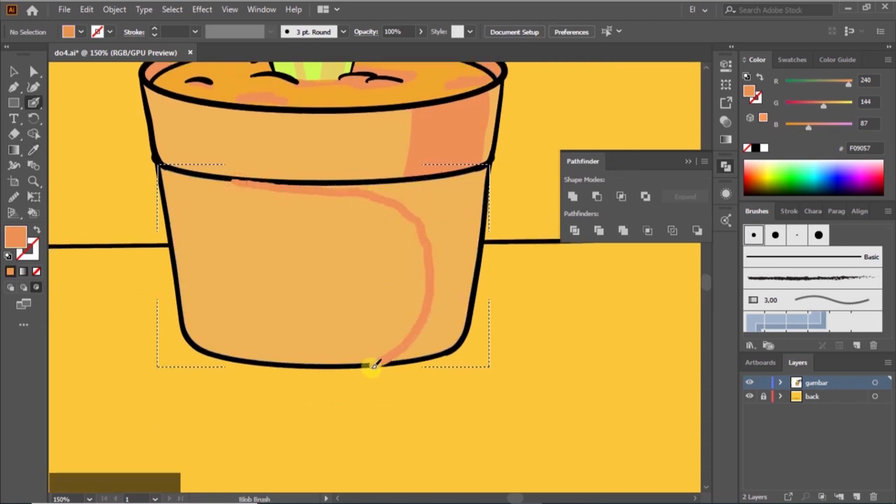
drag(374, 364, 441, 363)
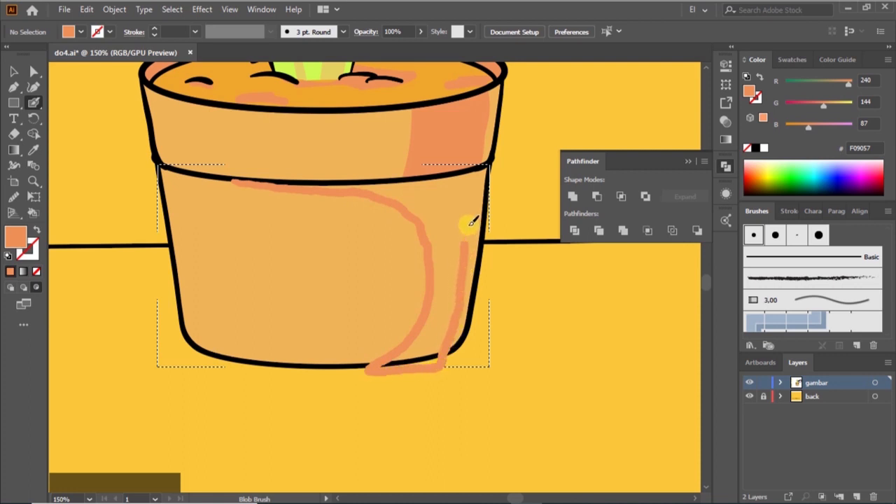
key(ctrl+z)
key(ctrl+z)
key(ctrl+z)
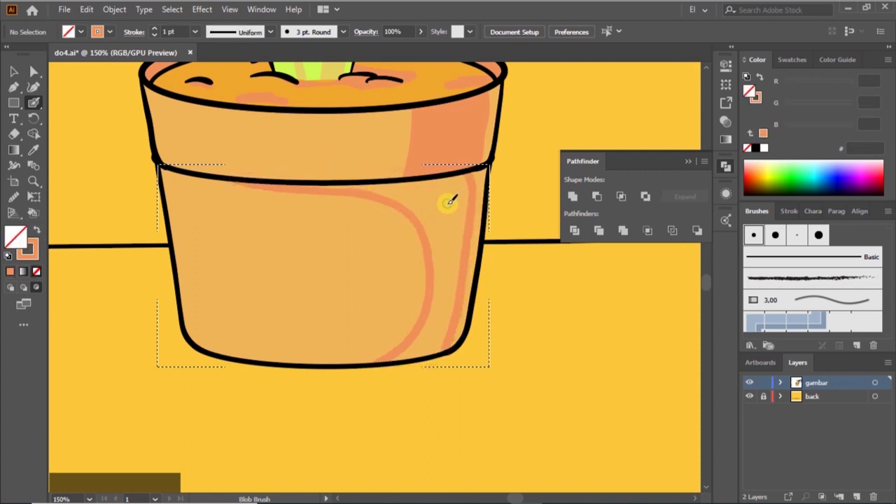
key(a)
click(468, 199)
key(Delete)
key(Delete)
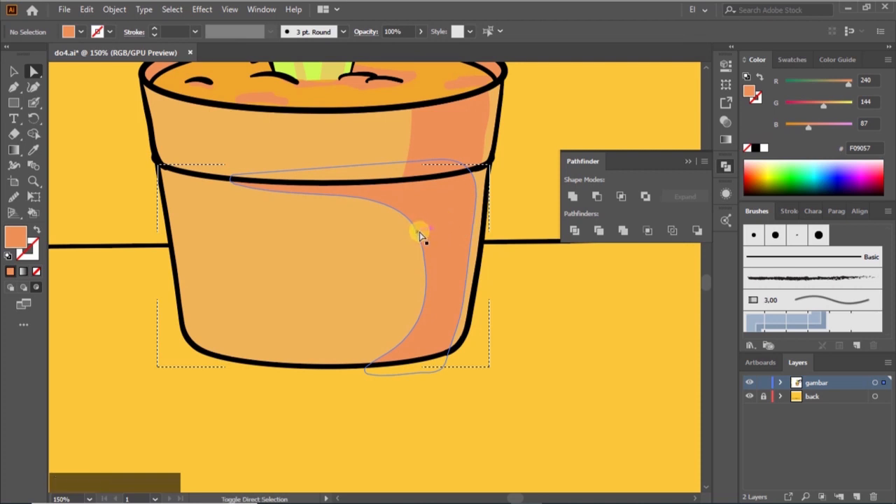
Step: Widen the lower body's shading leftward with a Blob Brush stroke and delete the crescent-shaped gap path it encloses
key(shift+b)
mouse_move(400, 210)
mouse_down()
mouse_move(407, 320)
mouse_move(387, 350)
mouse_up()
key(a)
click(425, 259)
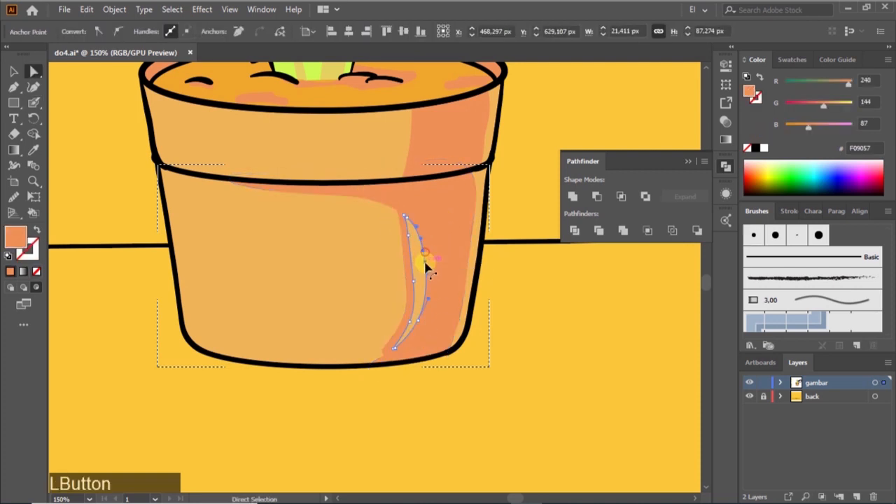
key(Delete)
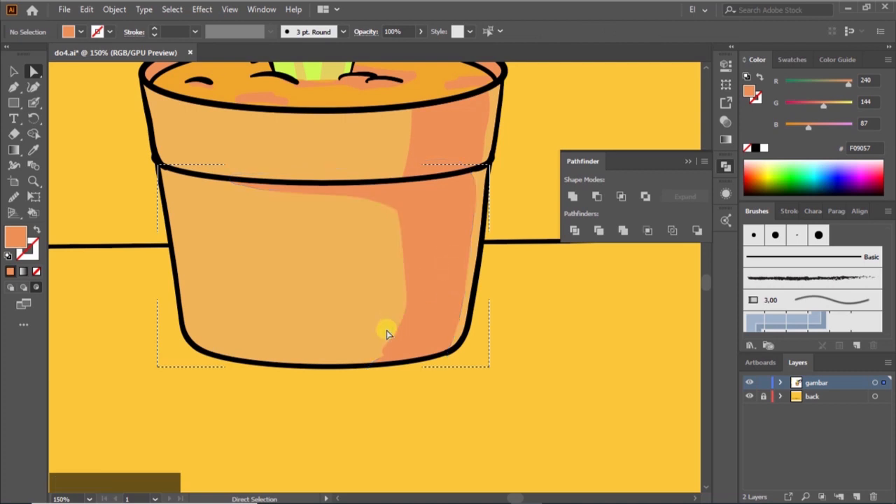
Step: Smooth the shading's lower corner, upper right end and left edge on the pot body with Blob Brush strokes
key(shift+b)
mouse_move(406, 350)
mouse_down()
mouse_move(359, 366)
mouse_move(448, 334)
mouse_up()
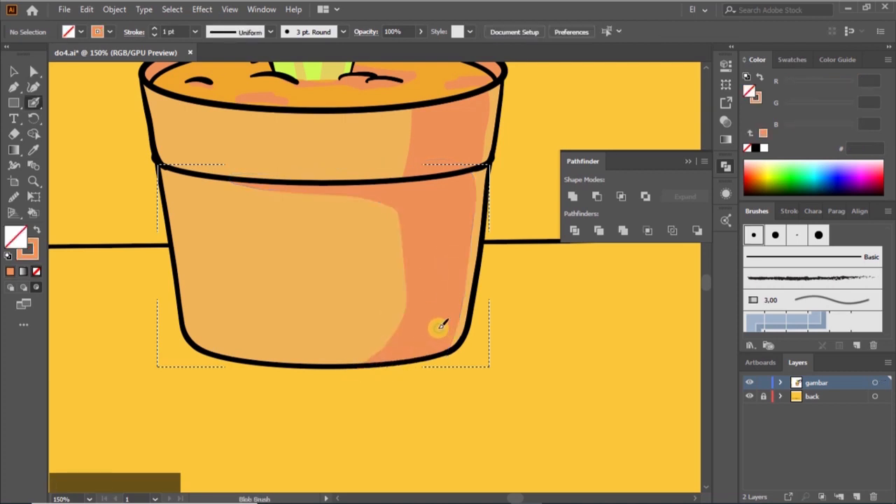
drag(481, 166, 480, 184)
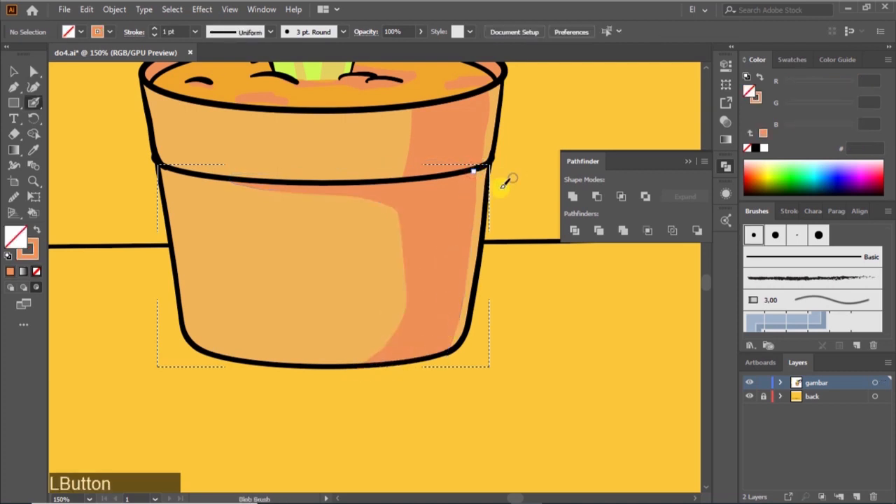
mouse_move(410, 246)
mouse_down()
mouse_move(382, 347)
mouse_move(397, 327)
mouse_up()
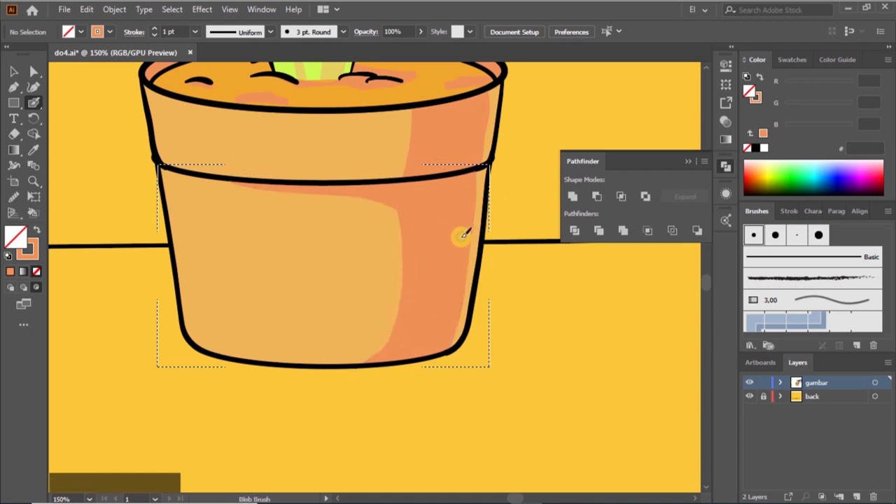
Step: Finish the pot shading and return to Draw Normal mode
scroll(474, 247, down, 4)
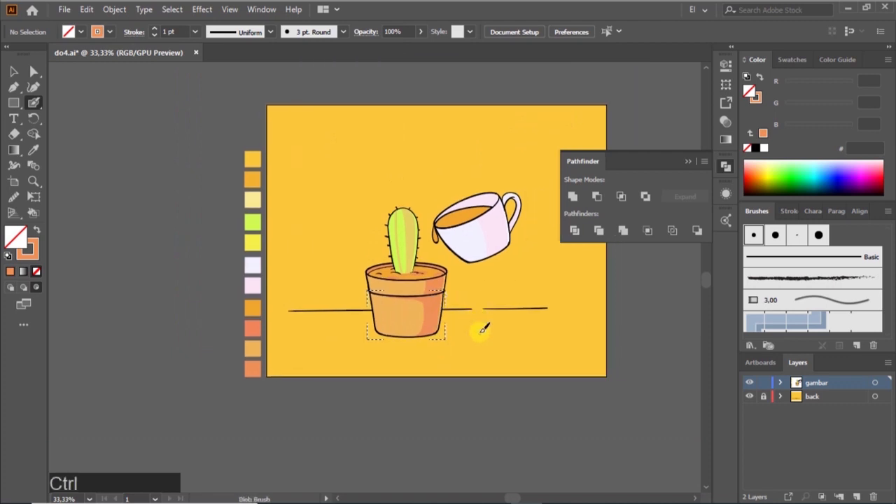
key(v)
click(425, 420)
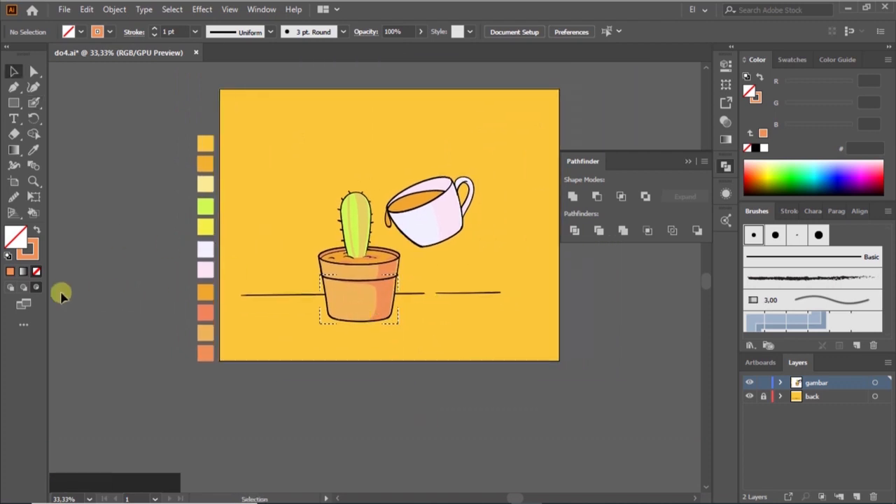
click(9, 288)
Step: Unlock the back layer and select the whole illustration together with its background
scroll(480, 344, up, 1)
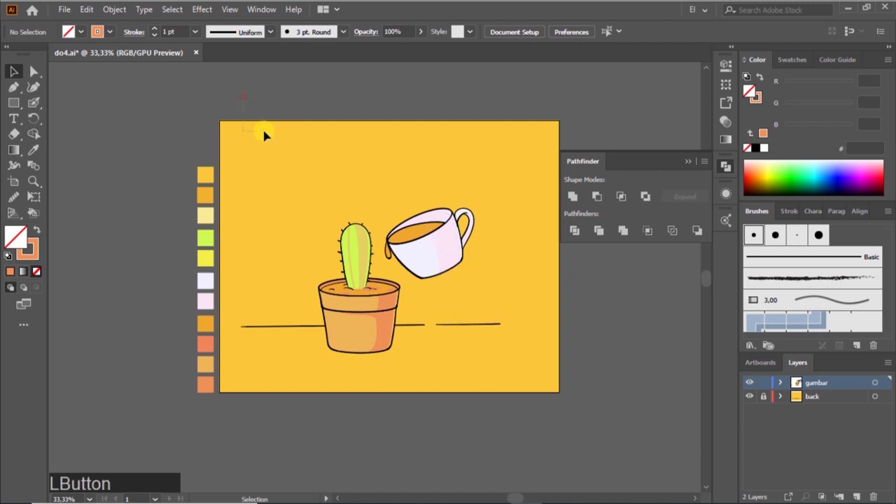
drag(559, 421, 560, 421)
click(764, 397)
click(596, 400)
drag(290, 86, 582, 420)
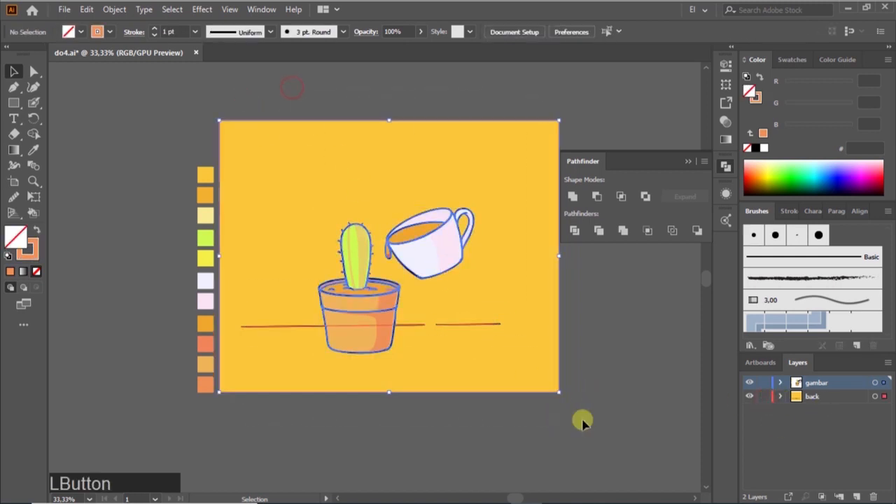
Step: Open Recolor Artwork for the selection, show the editable colour wheel and raise the overall brightness
click(491, 33)
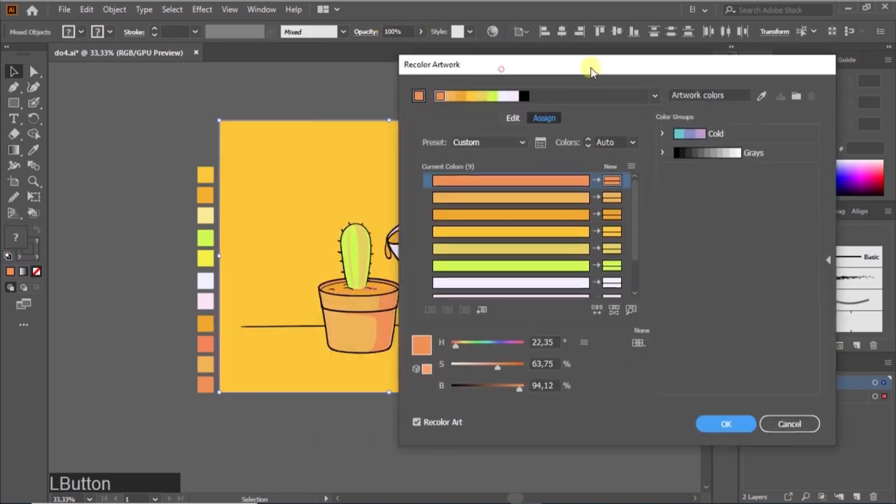
drag(590, 66, 747, 66)
click(682, 114)
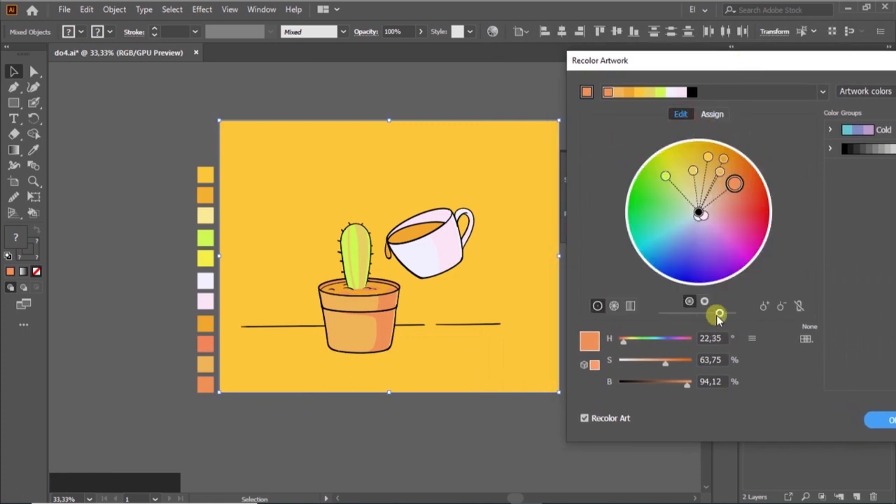
mouse_move(717, 312)
mouse_down()
mouse_move(752, 313)
mouse_move(727, 313)
mouse_up()
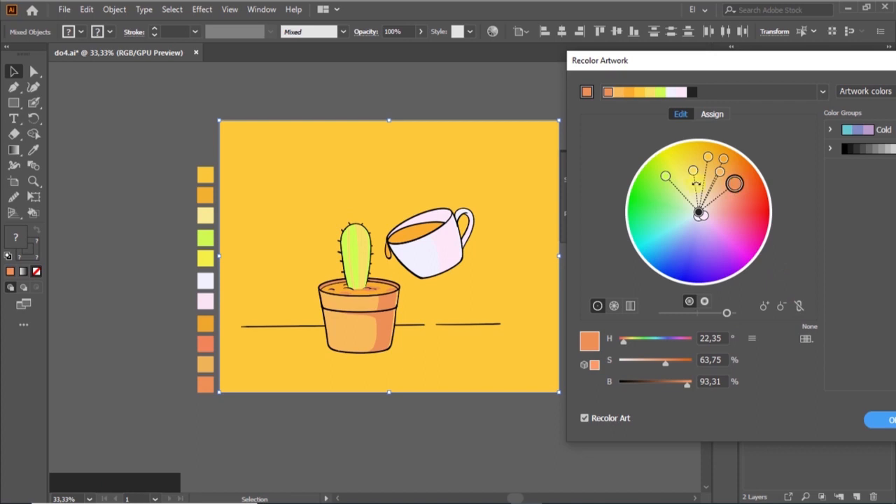
Step: Recolour the background to a lighter yellow and the cactus to fresher greens, setting its shade to saturation 82% and brightness 88%
mouse_move(666, 177)
mouse_down()
mouse_move(668, 190)
mouse_move(658, 195)
mouse_move(690, 158)
mouse_move(689, 180)
mouse_move(675, 191)
mouse_move(680, 209)
mouse_move(688, 199)
mouse_move(655, 193)
mouse_move(654, 168)
mouse_move(664, 188)
mouse_up()
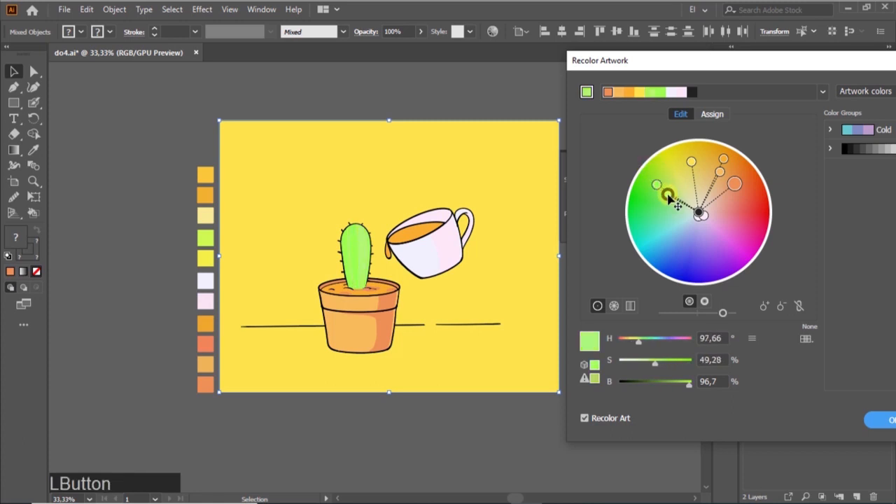
drag(672, 368, 678, 389)
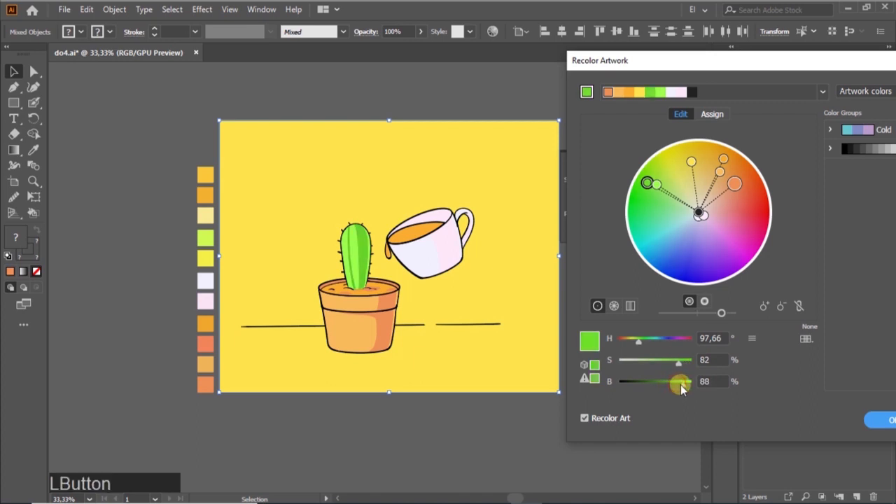
Step: Recolour the pot's base to a yellower orange and darken the coffee and soil to brown
click(720, 175)
drag(719, 175, 727, 152)
drag(690, 385, 672, 386)
Step: Recolour the pot's shading to a vivid orange with hue 33° and saturation 100%, and fine-tune its brightness
drag(734, 184, 719, 163)
click(690, 361)
drag(690, 363, 693, 362)
click(680, 385)
click(625, 343)
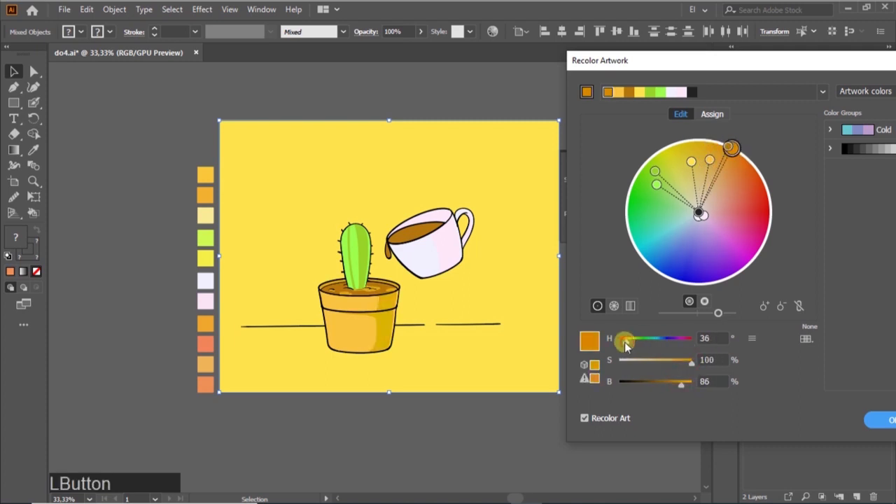
click(624, 343)
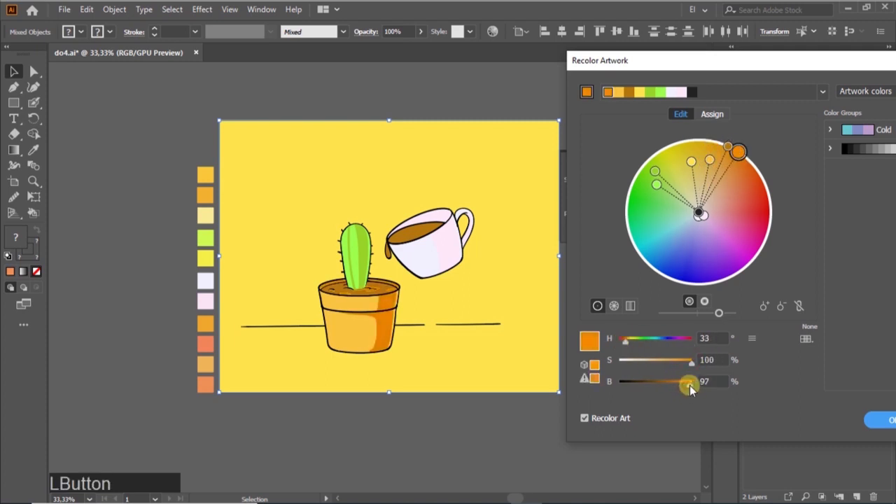
drag(690, 386, 686, 385)
Step: Recolour the cup's shading to a pale pink with hue 299.25°, saturation 11% and brightness 98%
mouse_move(700, 215)
mouse_down()
mouse_move(683, 224)
mouse_move(708, 221)
mouse_up()
click(677, 383)
drag(678, 384, 688, 385)
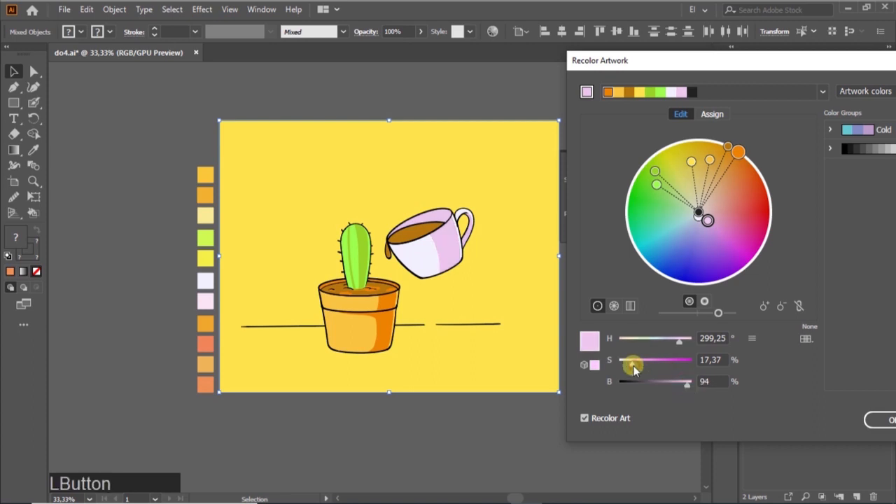
drag(631, 363, 627, 363)
drag(685, 381, 691, 389)
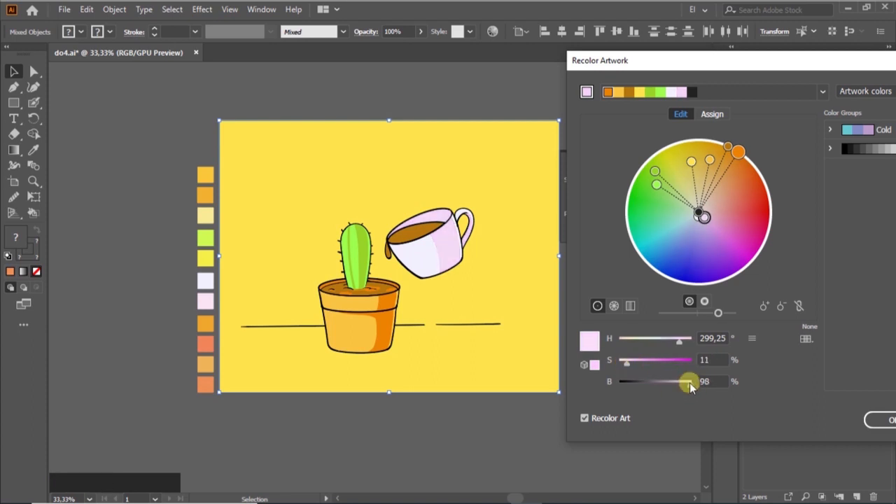
Step: Apply the recolouring to the artwork and clear the selection
drag(714, 63, 500, 52)
click(690, 408)
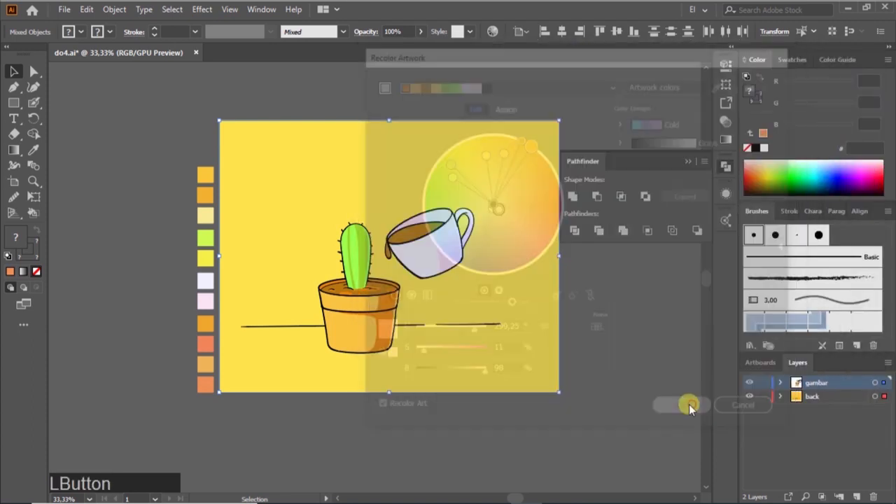
click(648, 301)
Step: Close Pathfinder and save the document
click(688, 161)
scroll(479, 276, down, 1)
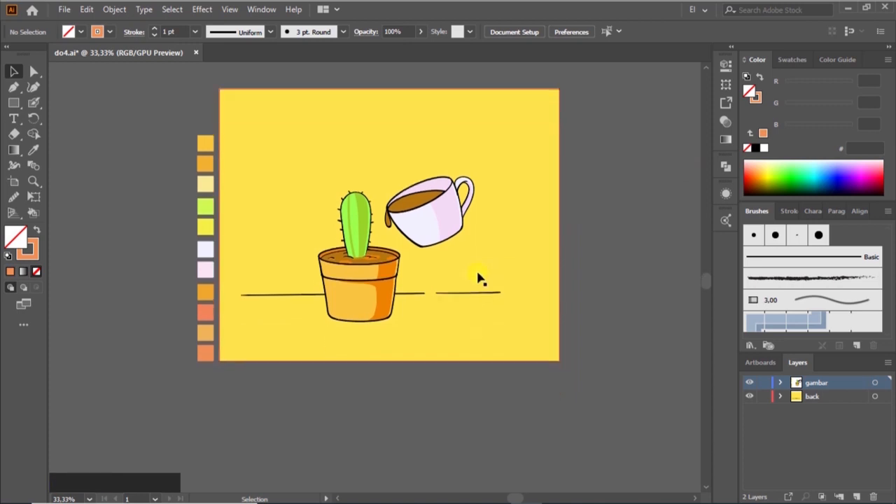
click(379, 295)
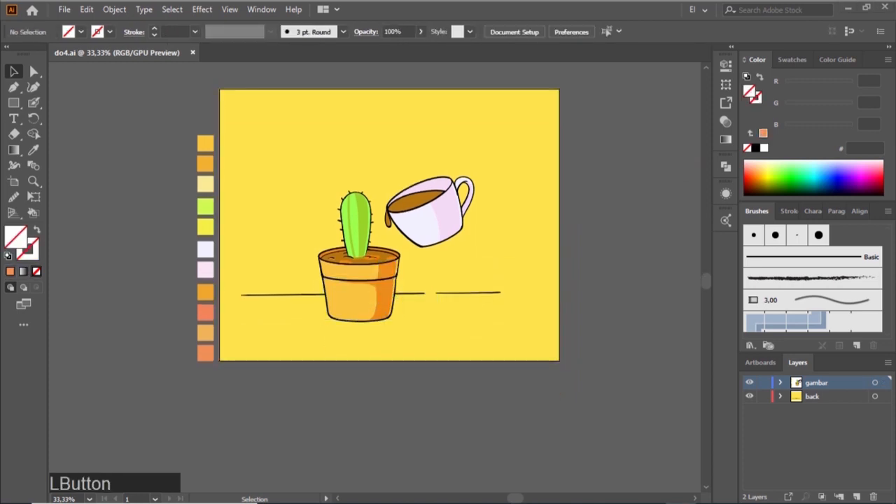
Step: Draw a flat ellipse shadow beneath the pot on the back layer and fill it with the palette's orange #F3B12F
click(802, 397)
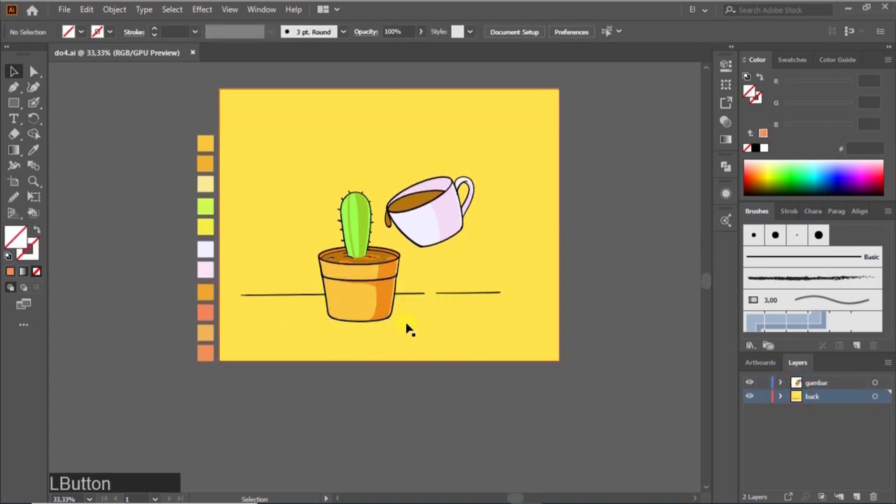
alt+click(13, 103)
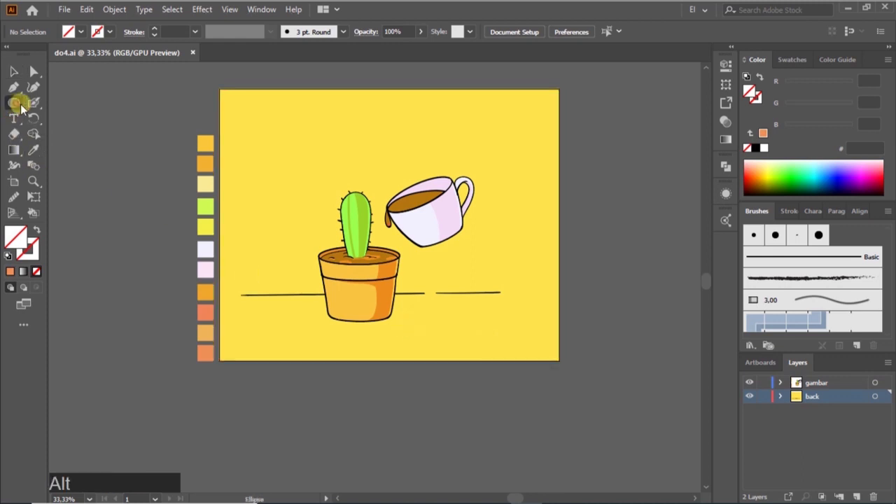
mouse_move(327, 306)
mouse_down()
mouse_move(435, 320)
mouse_move(422, 308)
mouse_up()
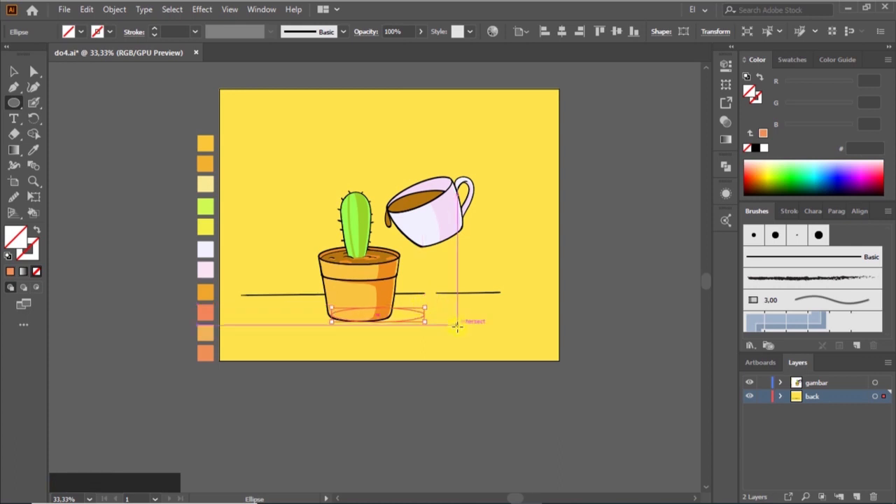
key(Left)
key(i)
click(205, 163)
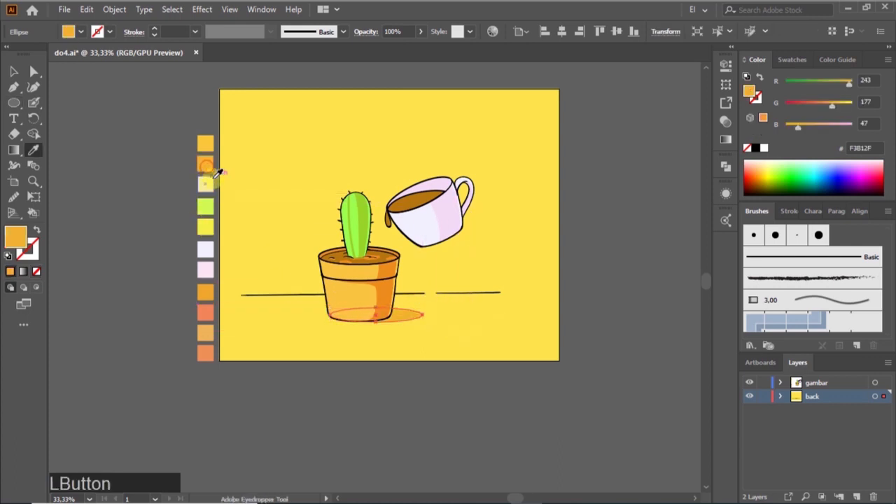
click(13, 71)
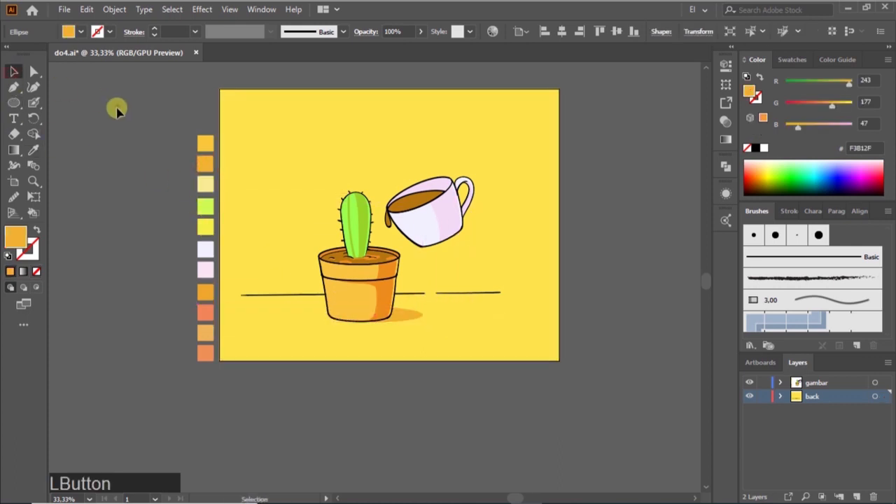
Step: Make the pot's shadow slightly taller and place a narrower copy of it beneath the cup
click(410, 320)
drag(327, 322, 329, 324)
click(366, 409)
drag(408, 324, 488, 316)
shift+click(396, 317)
click(400, 343)
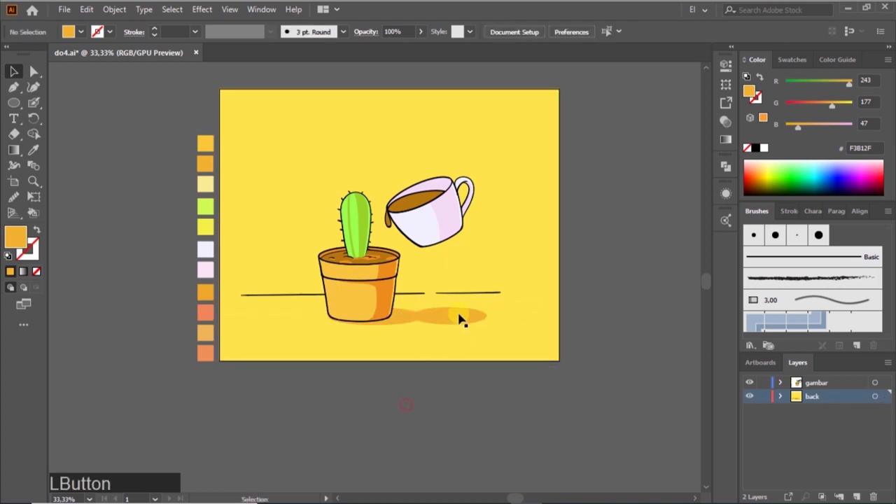
Step: Lower the pot shadow's opacity to 63% and the cup shadow's opacity to 73%
shift+click(460, 320)
click(421, 34)
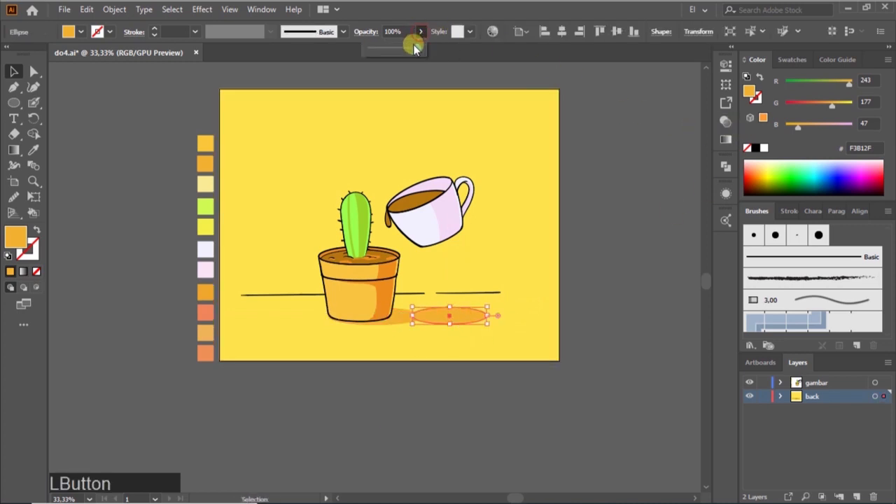
drag(417, 48, 393, 48)
click(581, 314)
click(404, 317)
click(421, 34)
click(576, 192)
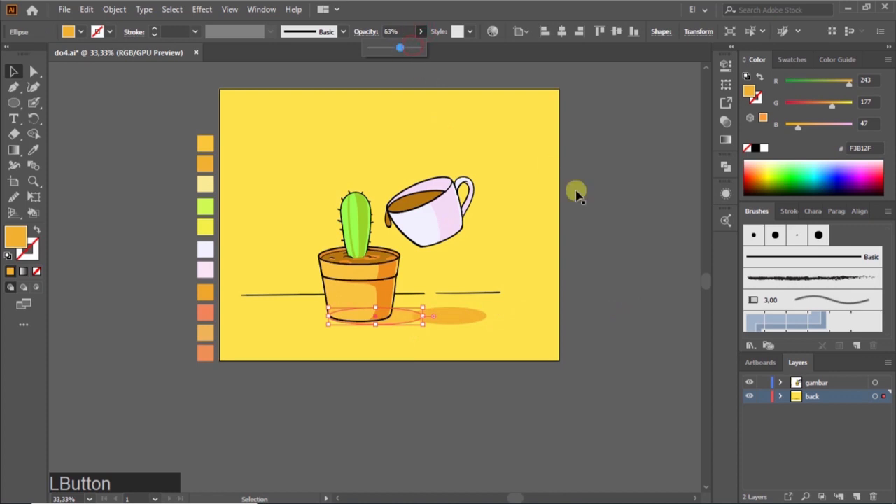
click(456, 320)
click(421, 32)
drag(413, 47, 399, 48)
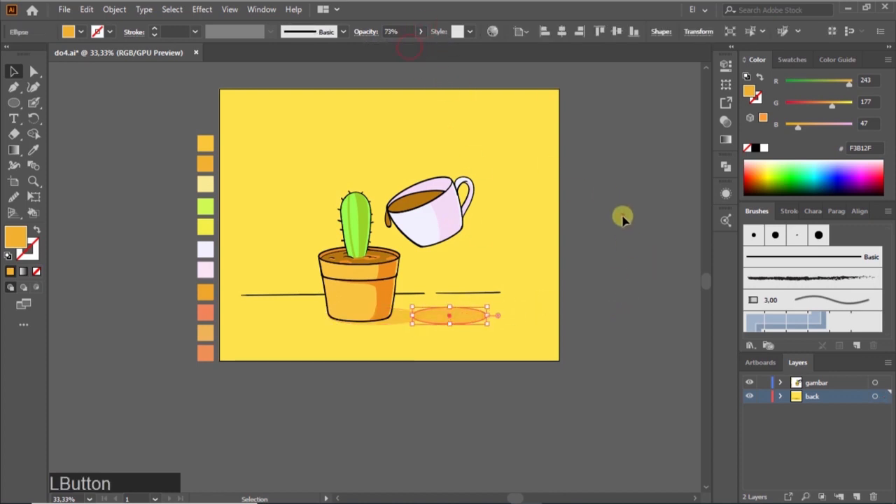
click(623, 214)
Step: Recolour both shadow ellipses to a deeper orange, RGB 243, 147, 12
click(444, 322)
shift+click(402, 324)
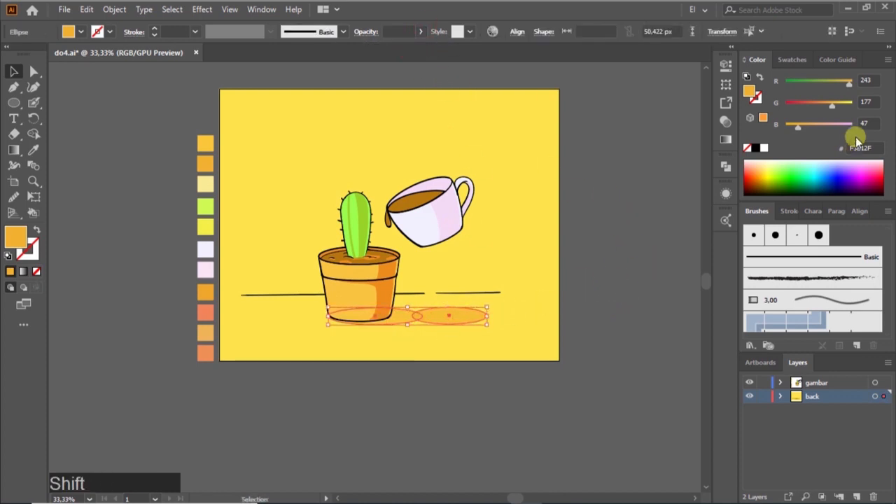
drag(799, 126, 787, 128)
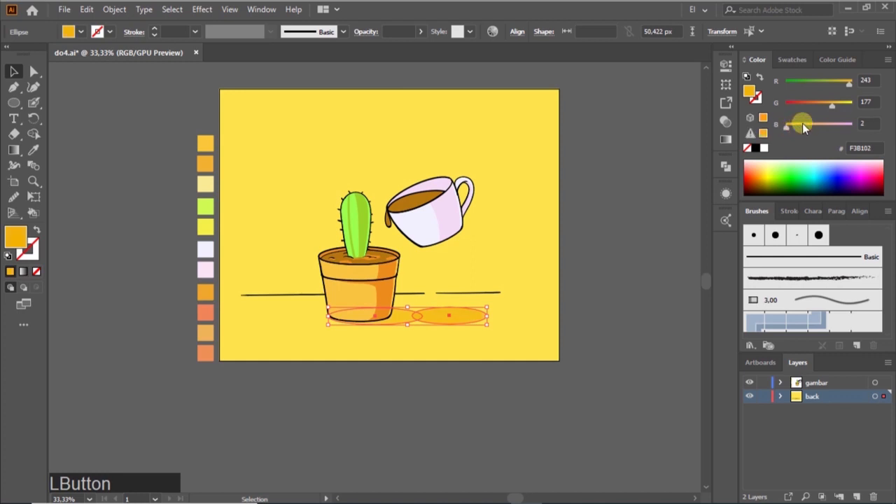
drag(832, 105, 825, 112)
drag(789, 135, 789, 132)
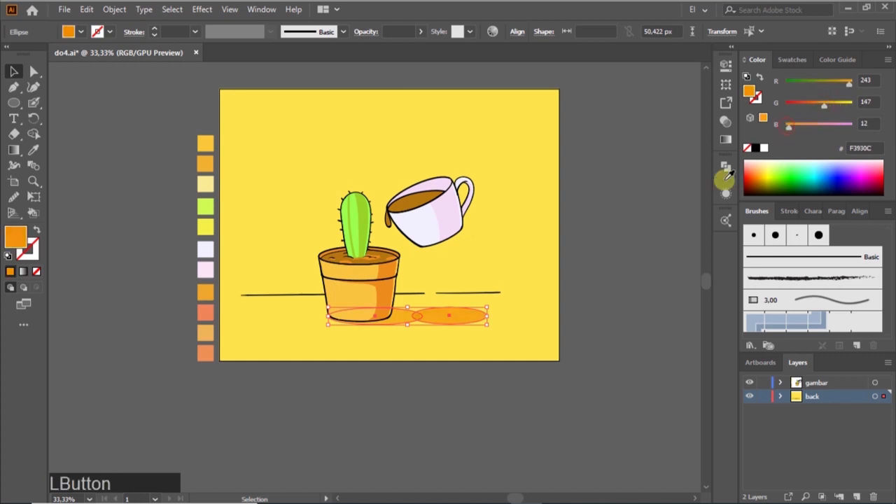
click(610, 259)
Step: Widen the cup's shadow ellipse slightly towards the pot
mouse_move(464, 324)
mouse_down()
mouse_move(416, 316)
mouse_move(426, 336)
mouse_move(457, 322)
mouse_up()
click(614, 275)
click(451, 383)
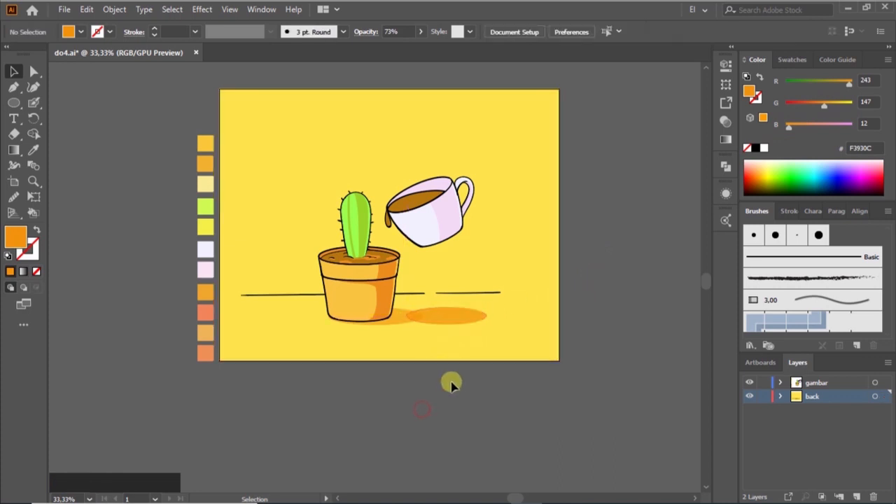
Step: Set the opacity of both shadow ellipses to 65%
click(464, 324)
shift+click(397, 323)
click(420, 32)
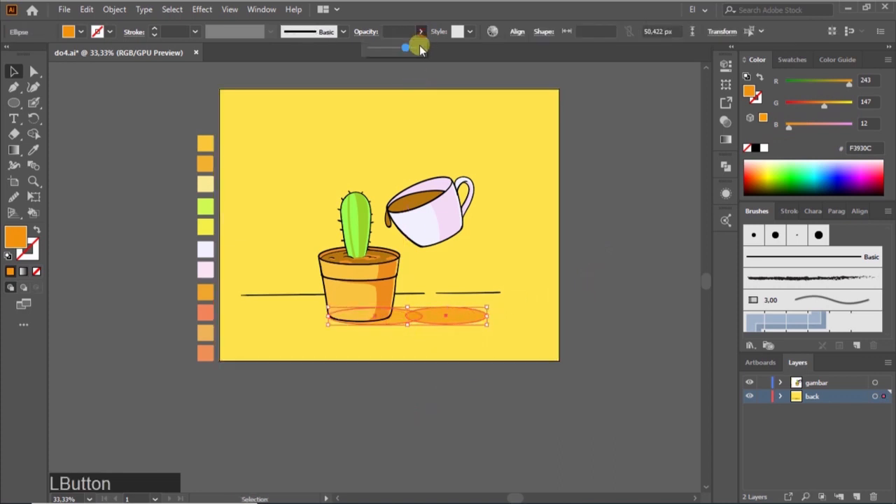
click(604, 206)
Step: Shrink the cup's shadow ellipse slightly in width and height
click(476, 324)
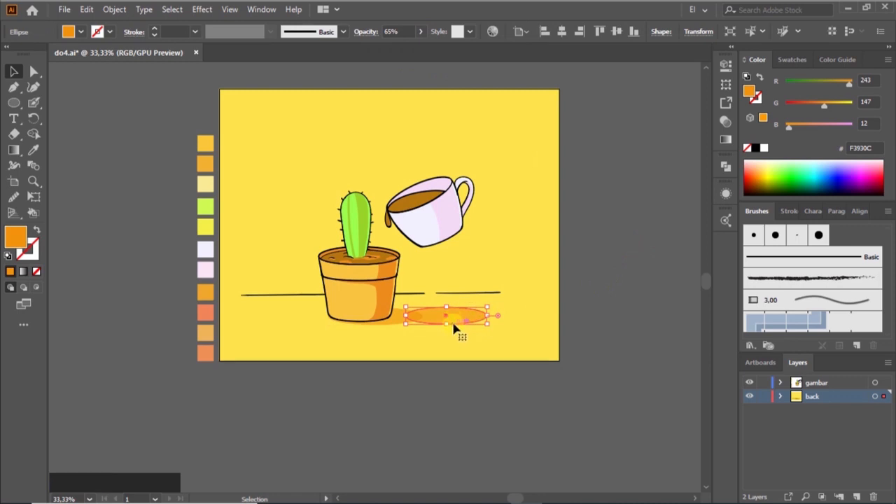
drag(488, 324, 455, 316)
click(579, 299)
click(456, 322)
click(616, 316)
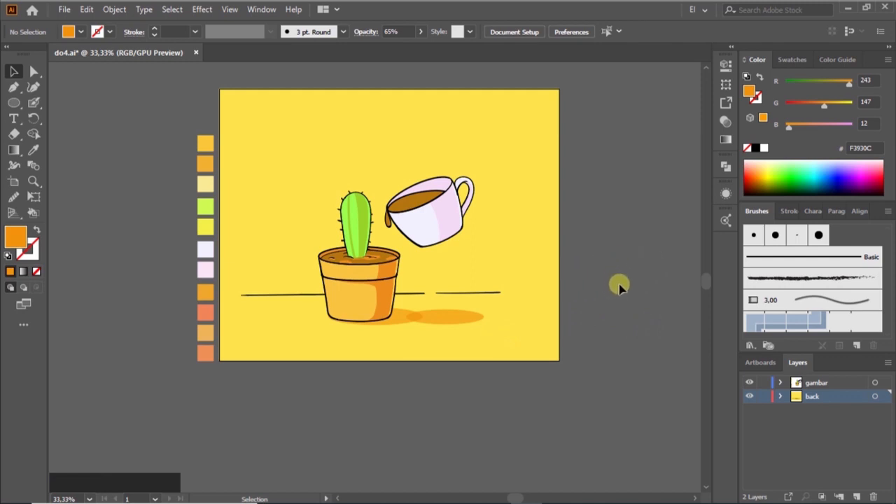
Step: Select both shadow ellipses and stretch them together outward on both sides
click(460, 320)
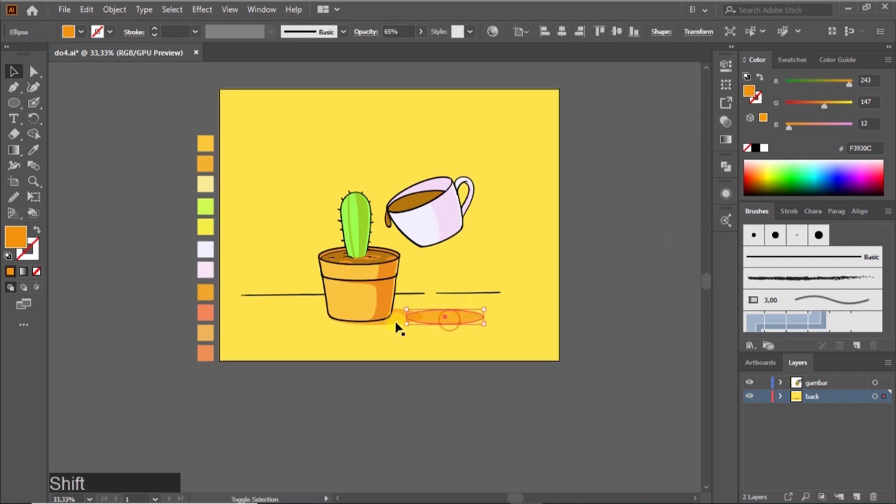
drag(400, 326, 324, 325)
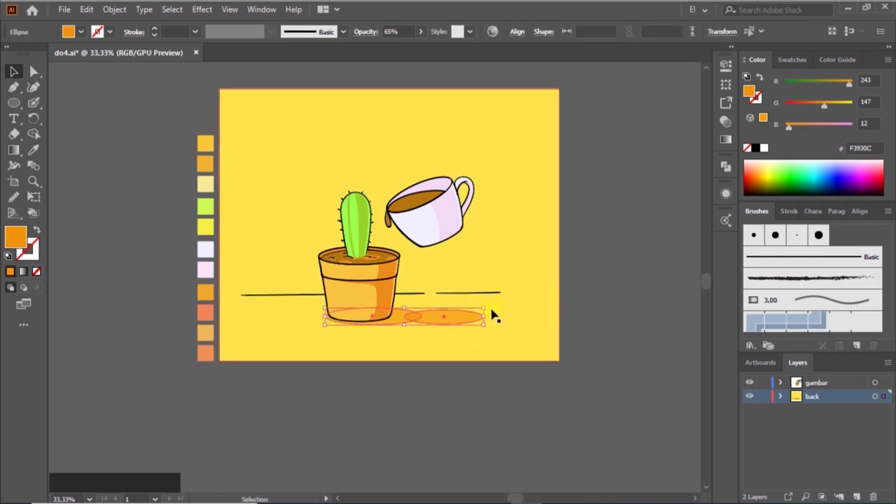
drag(492, 317, 499, 316)
click(616, 292)
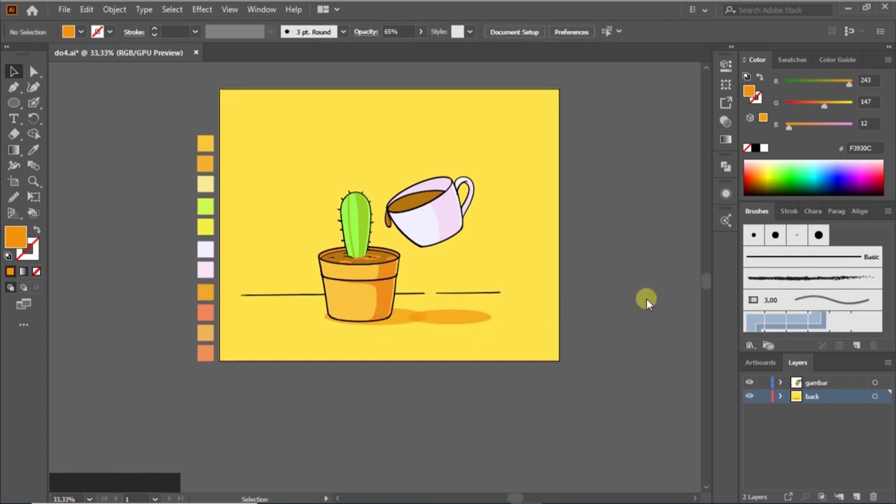
click(628, 301)
Step: Examine the cactus's clip group and the list of objects inside the gambar layer
scroll(595, 301, down, 1)
scroll(471, 344, up, 3)
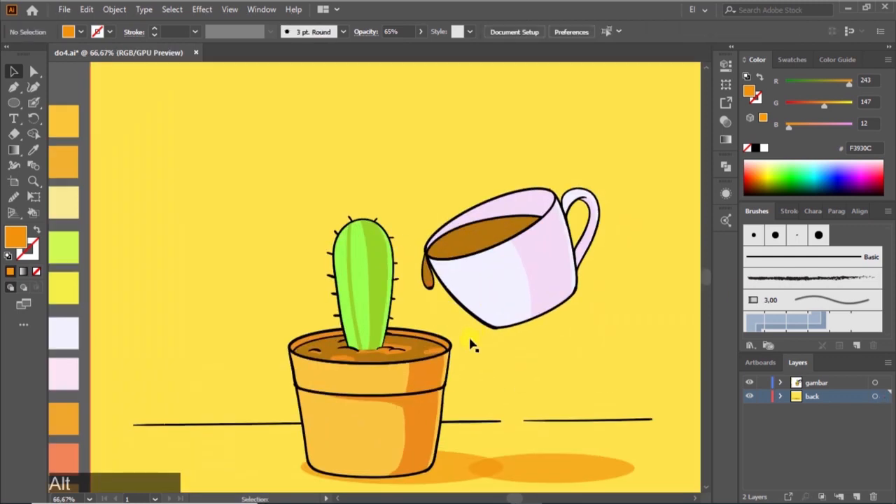
scroll(472, 346, down, 3)
scroll(472, 347, right, 3)
scroll(427, 301, up, 1)
click(334, 214)
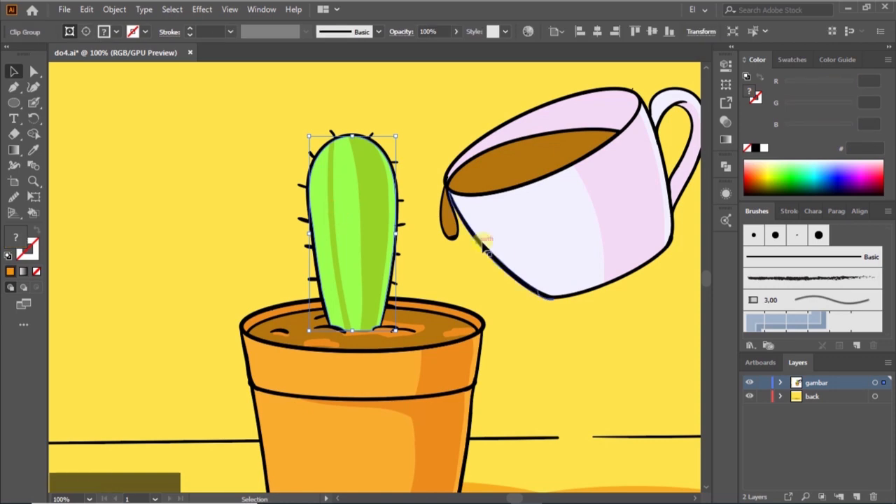
click(416, 188)
click(382, 212)
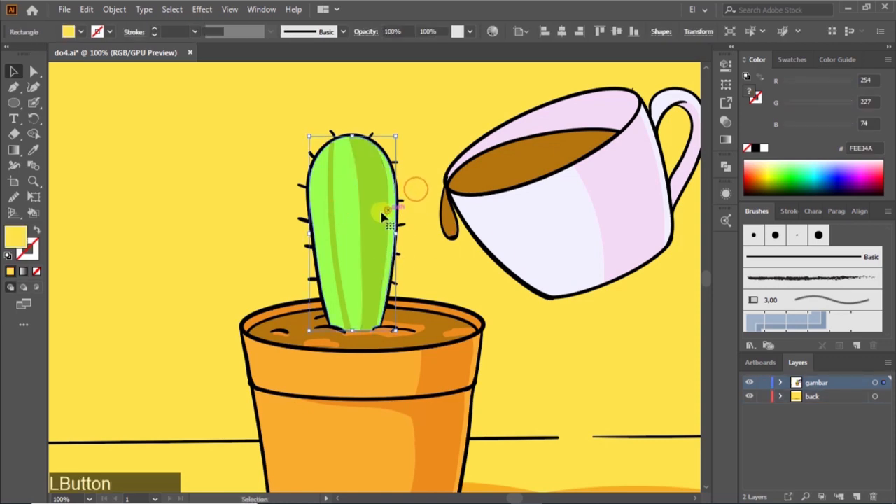
click(407, 169)
click(382, 200)
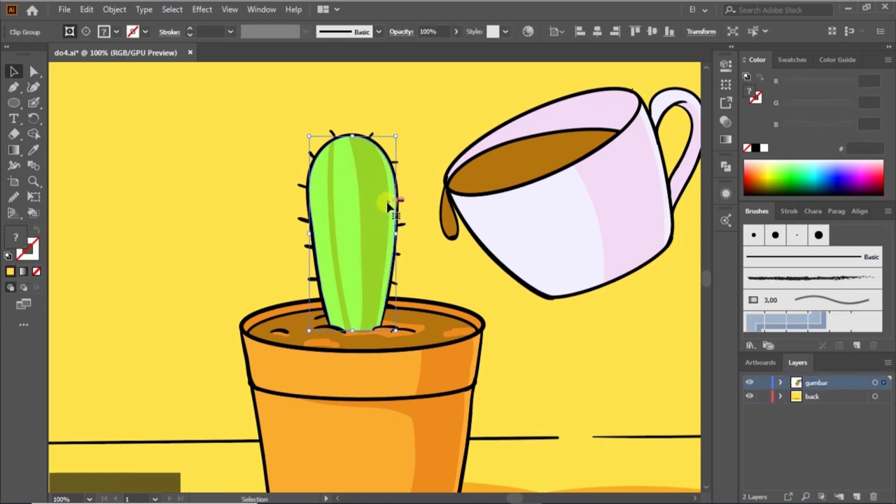
click(781, 382)
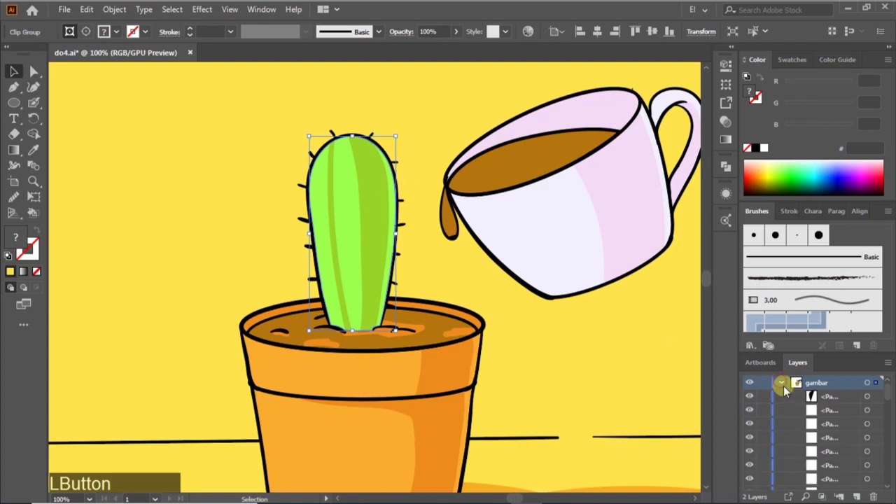
click(887, 396)
click(526, 315)
Step: Select all the black outlines by matching the fill colour of the pot rim's outline, and group them
click(484, 326)
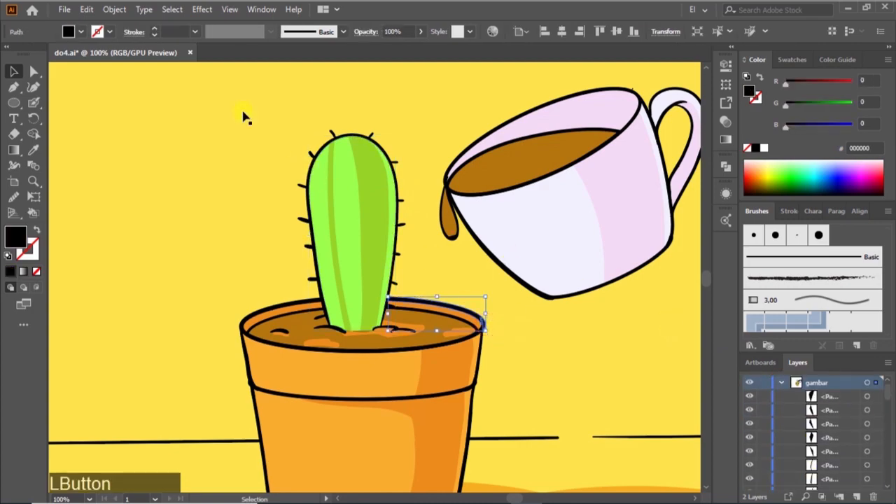
click(172, 9)
mouse_move(256, 135)
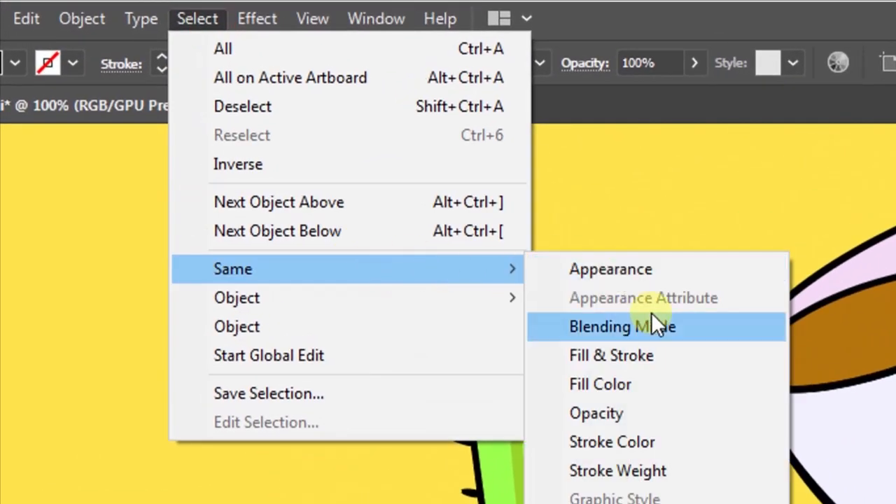
click(652, 384)
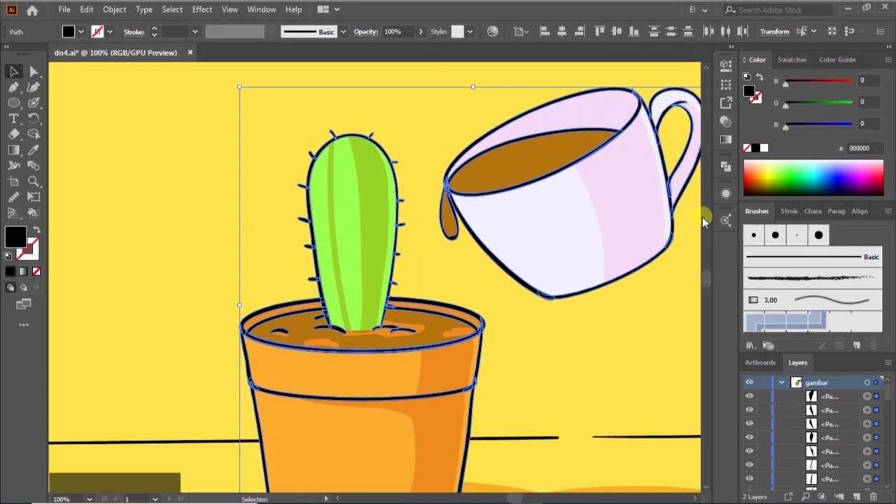
key(ctrl)
key(ctrl)
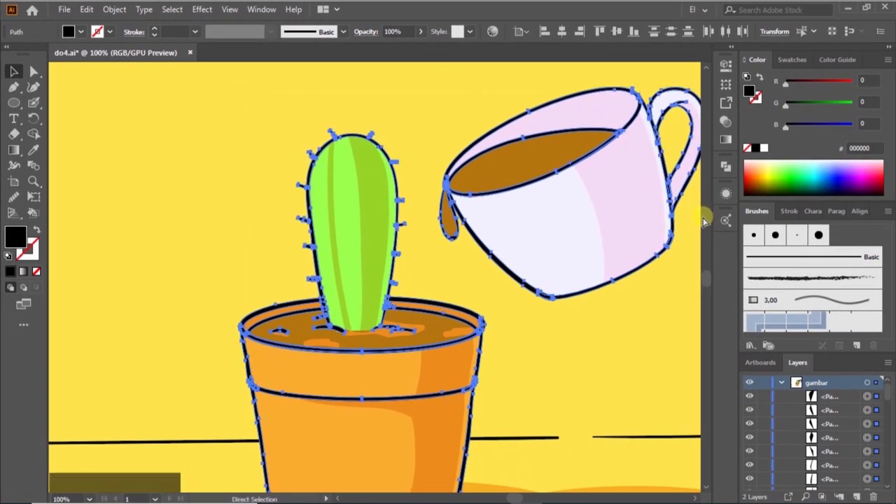
key(ctrl+g)
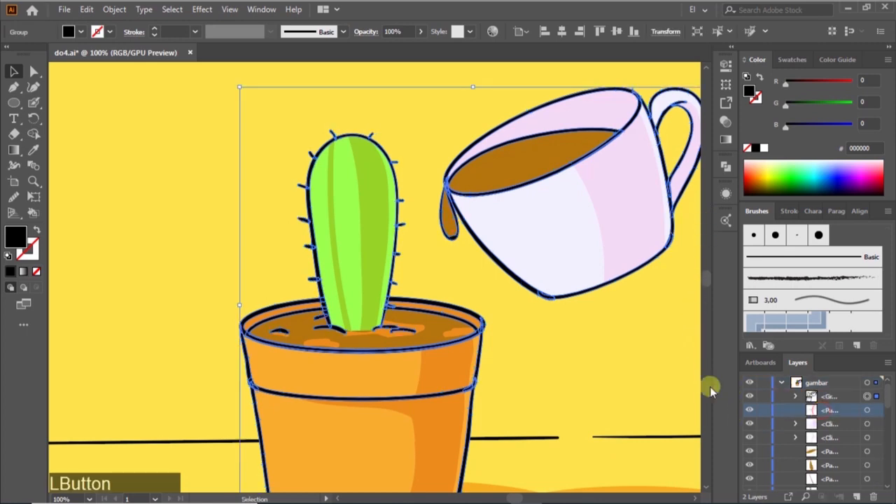
click(639, 357)
Step: Try moving the grouped outlines away from the coloured artwork, undoing each move
scroll(840, 445, down, 2)
scroll(840, 445, up, 2)
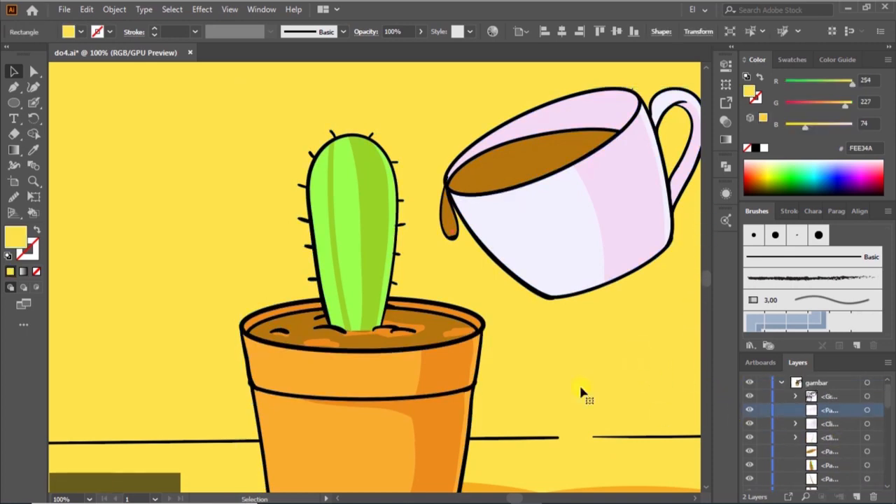
alt+scroll(480, 354, down, 2)
drag(478, 359, 548, 317)
key(ctrl+z)
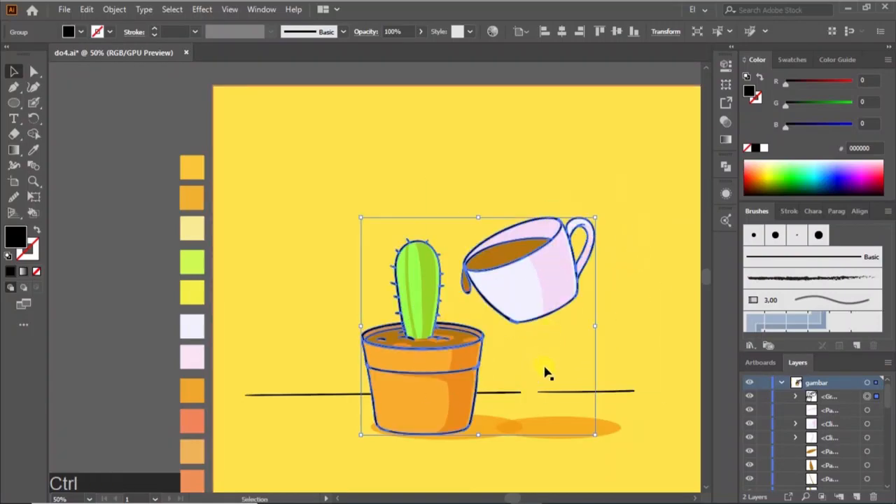
drag(484, 364, 570, 336)
key(ctrl+z)
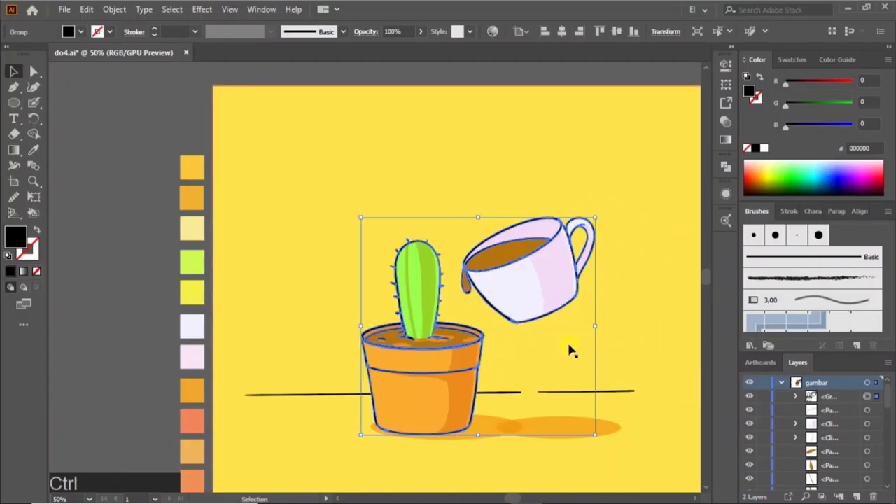
Step: Move the outline group in place onto a new layer named "outline" above the gambar layer
key(ctrl+x)
click(781, 383)
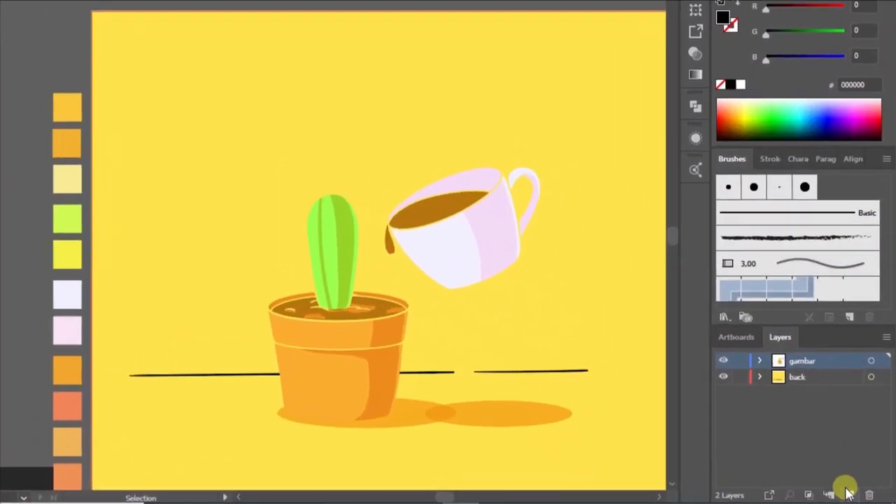
click(856, 496)
double_click(741, 267)
text(outline)
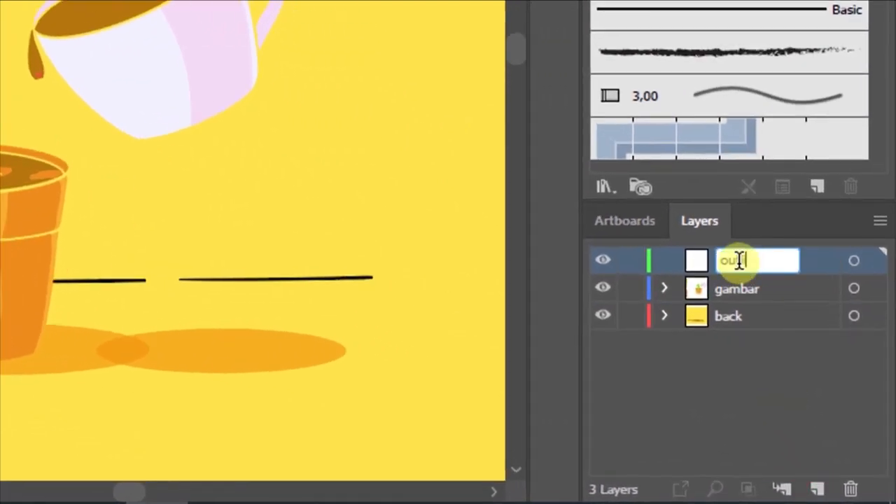
key(Return)
key(ctrl+f)
click(289, 220)
scroll(442, 350, left, 2)
scroll(462, 343, down, 1)
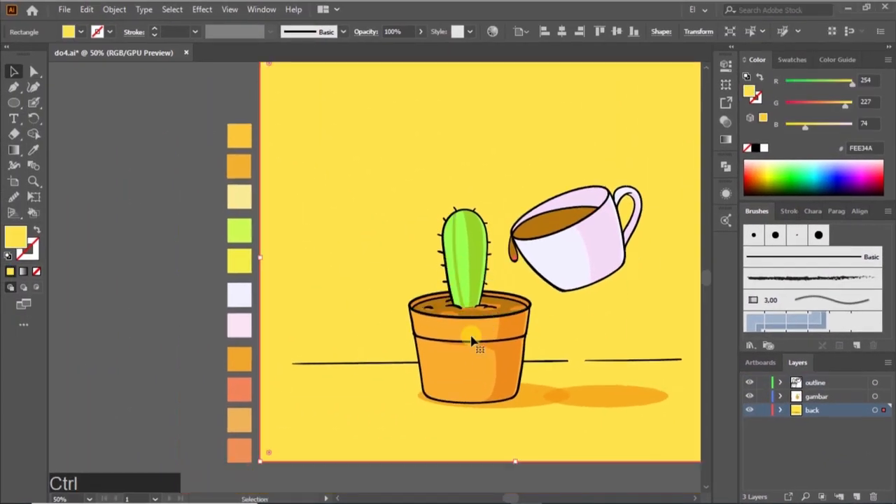
Step: Lock the outline and back layers and make the gambar layer active
click(540, 475)
scroll(490, 234, up, 2)
scroll(511, 250, right, 1)
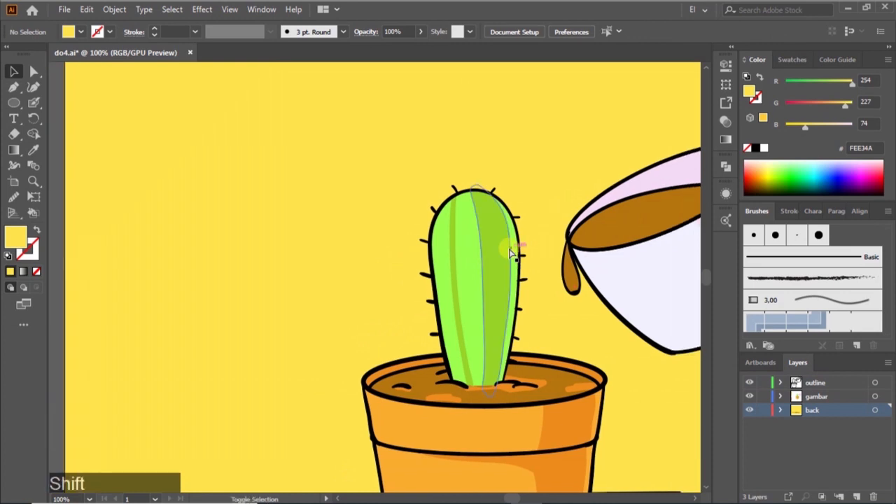
click(768, 383)
click(764, 411)
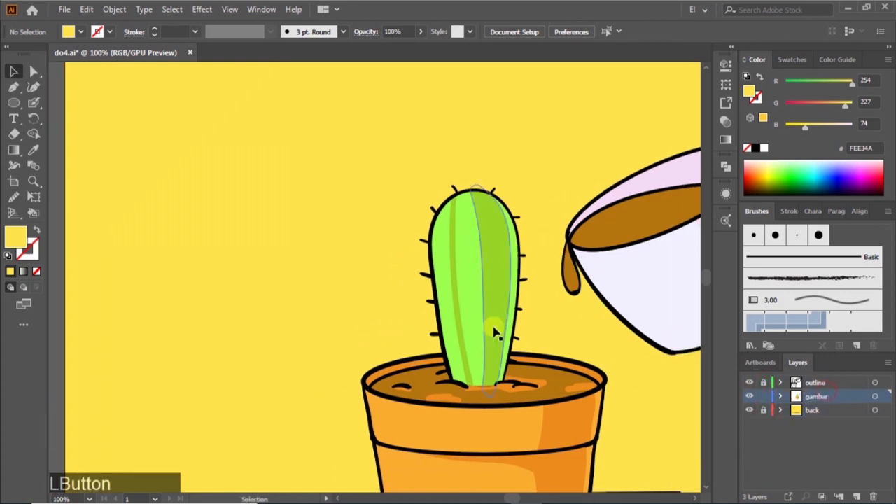
Step: Paint a thin white (FFFFFF) highlight down the cactus's left edge with the Blob Brush
scroll(496, 334, right, 3)
key(shift+b)
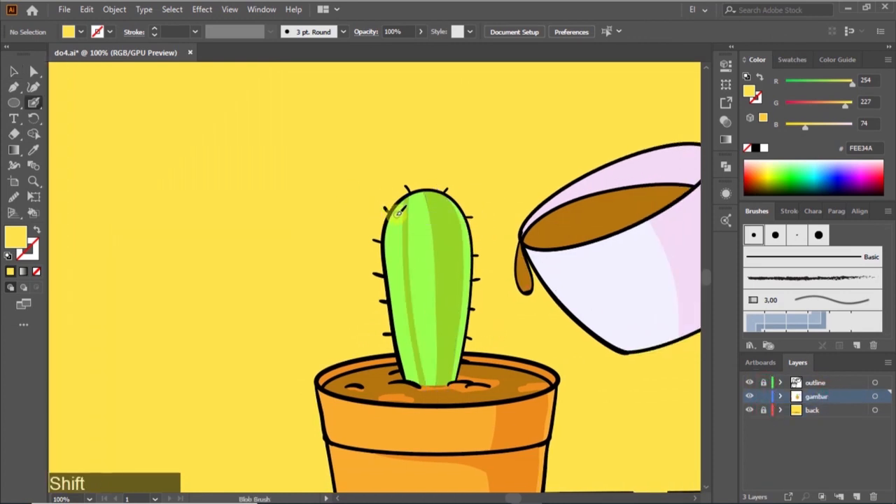
key(ctrl+z)
drag(398, 204, 387, 258)
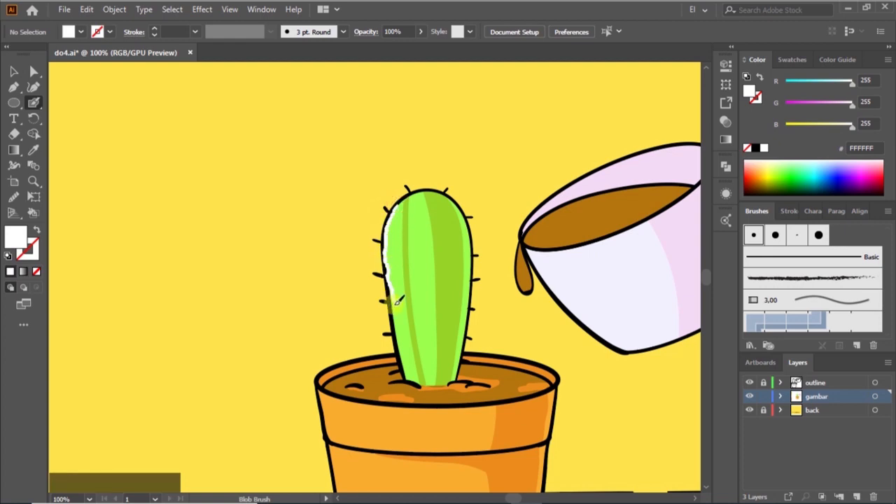
drag(399, 357, 401, 371)
key(shift+x)
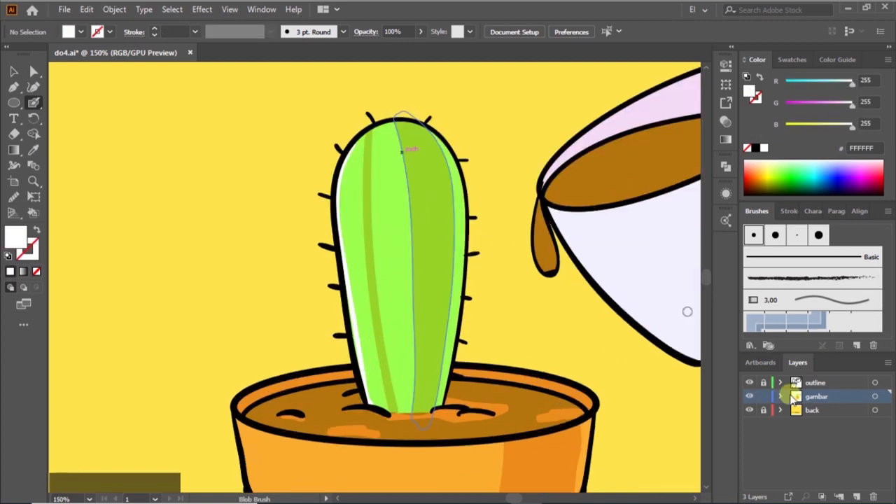
Step: Expand the gambar layer, detach the layer list so it floats at full height, and enlarge its row thumbnails
click(781, 397)
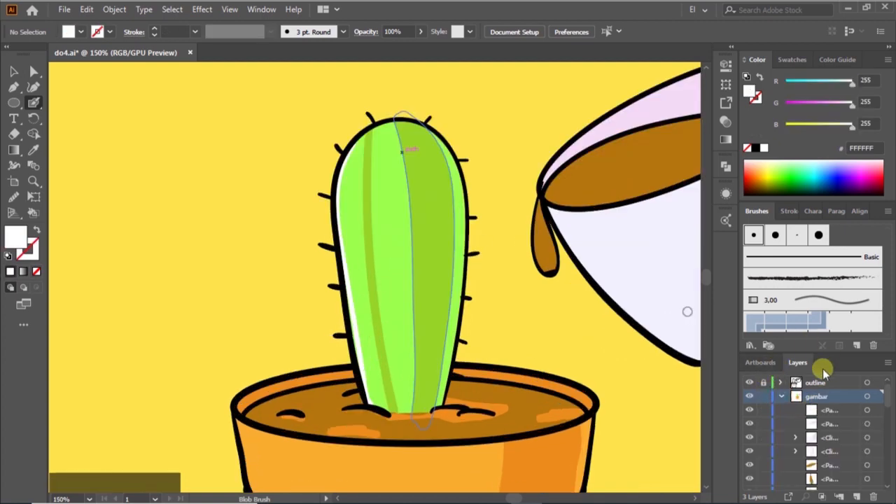
mouse_move(887, 404)
mouse_down()
mouse_move(887, 416)
mouse_move(890, 399)
mouse_up()
drag(800, 365, 687, 155)
click(703, 59)
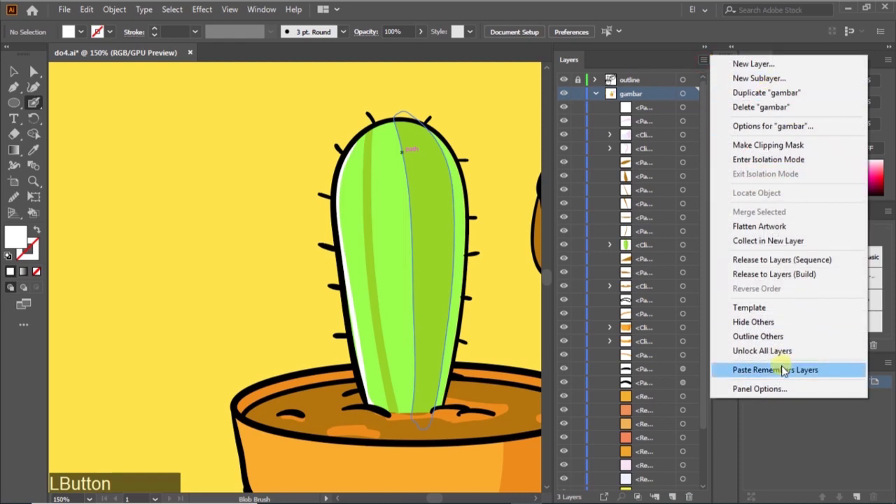
click(760, 387)
click(376, 214)
click(439, 368)
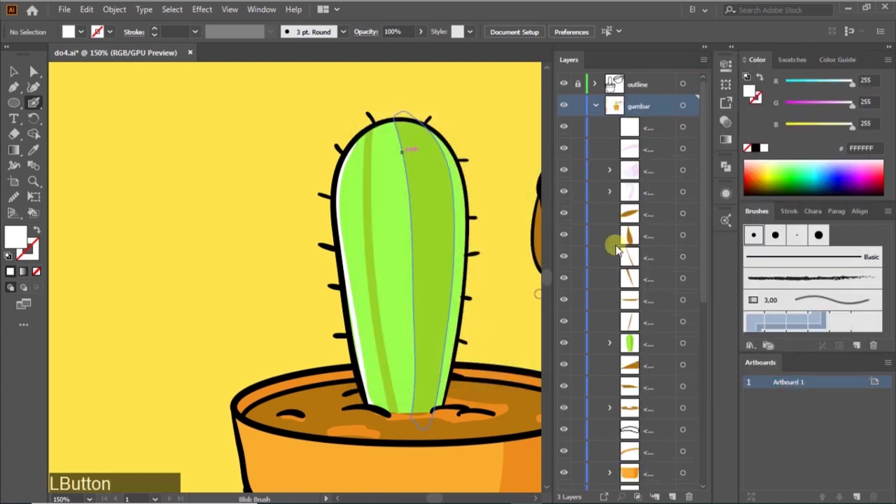
Step: Widen the layer list and expand the cactus's clip group to show its contents
click(627, 343)
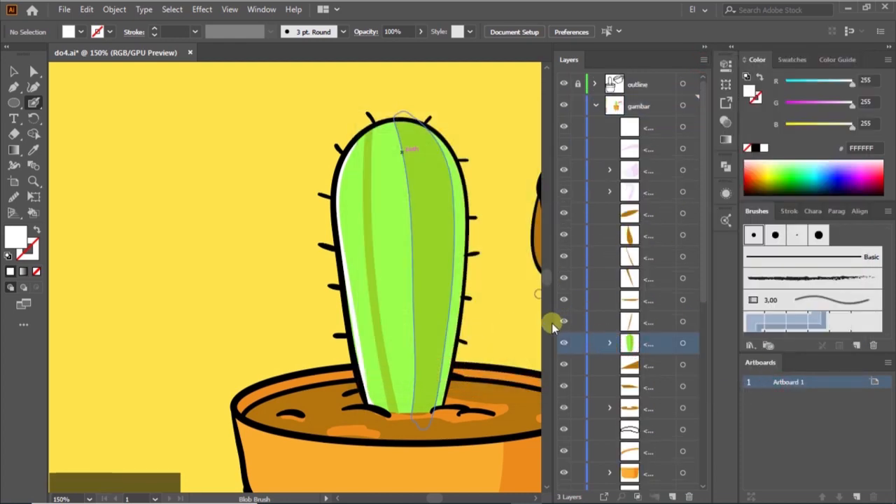
drag(553, 326, 532, 323)
click(586, 344)
drag(703, 279, 706, 297)
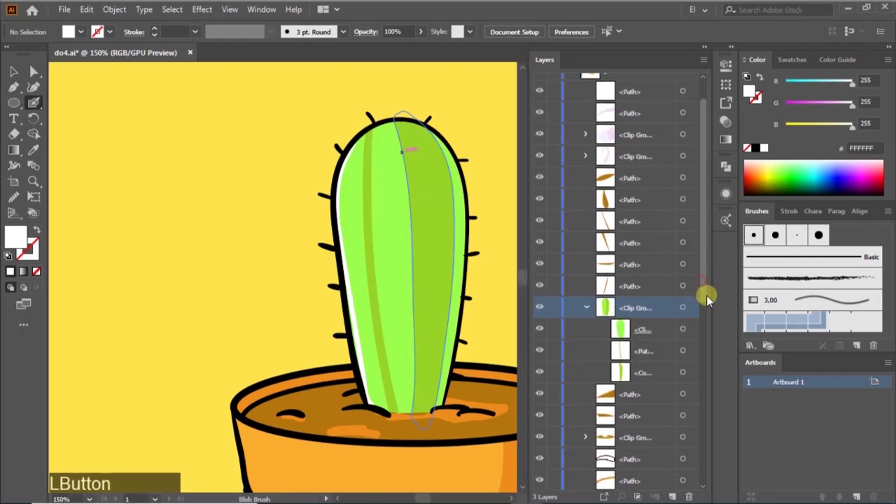
Step: Try adding a new layer above the gambar layer, and undo it
click(650, 342)
click(662, 374)
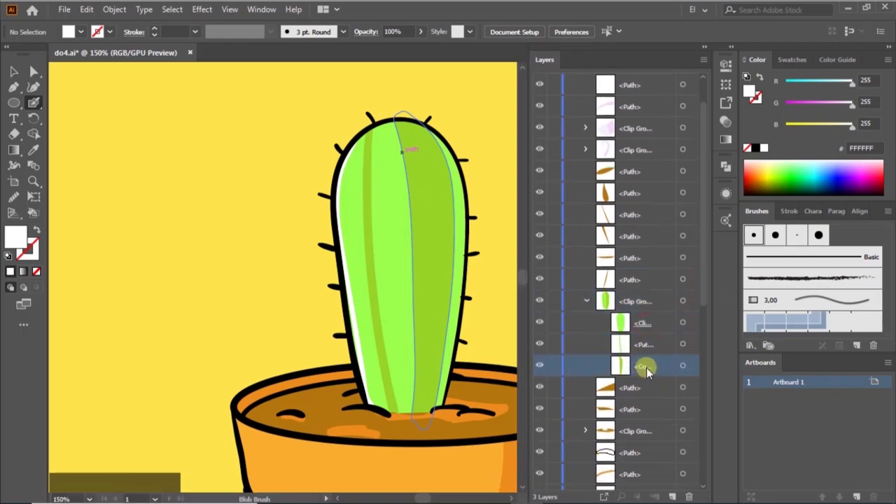
click(672, 496)
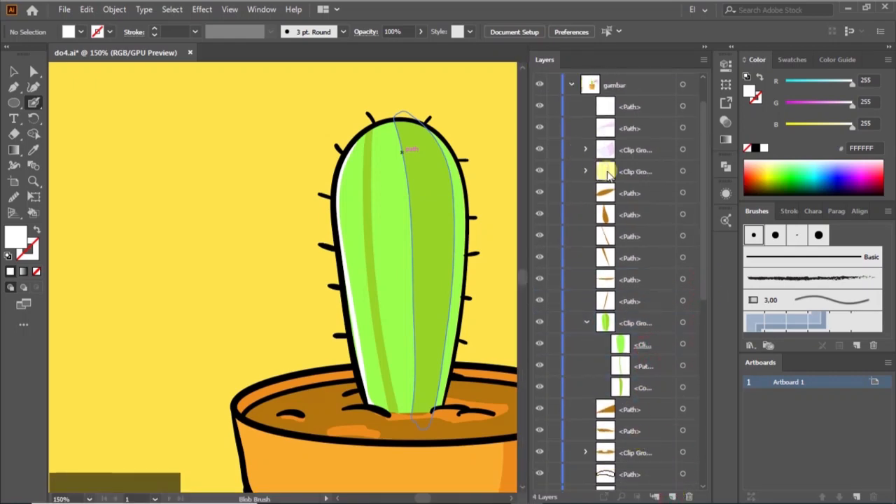
key(ctrl+z)
key(ctrl+z)
drag(703, 213, 700, 179)
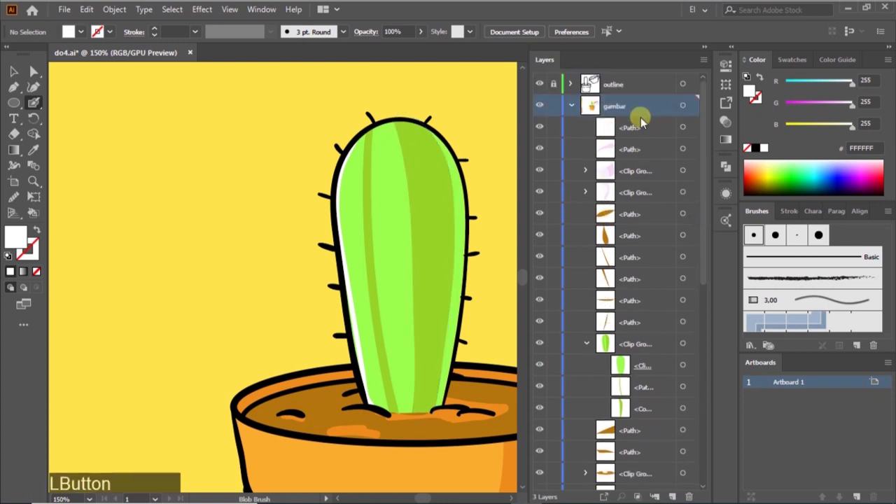
Step: Paint a short white highlight stripe with a dot below it on the cactus's upper left, and highlight the coffee drip in white
drag(375, 131, 372, 212)
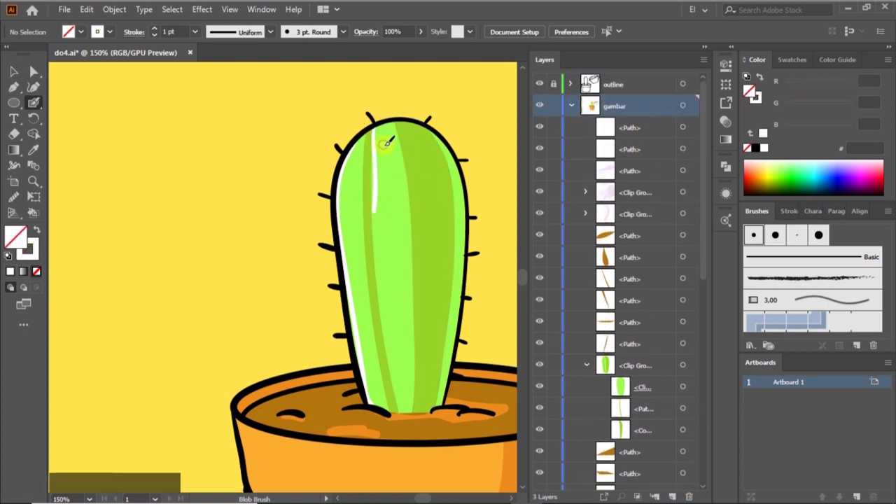
key(ctrl+z)
drag(375, 129, 373, 205)
key(ctrl+z)
key(shift+x)
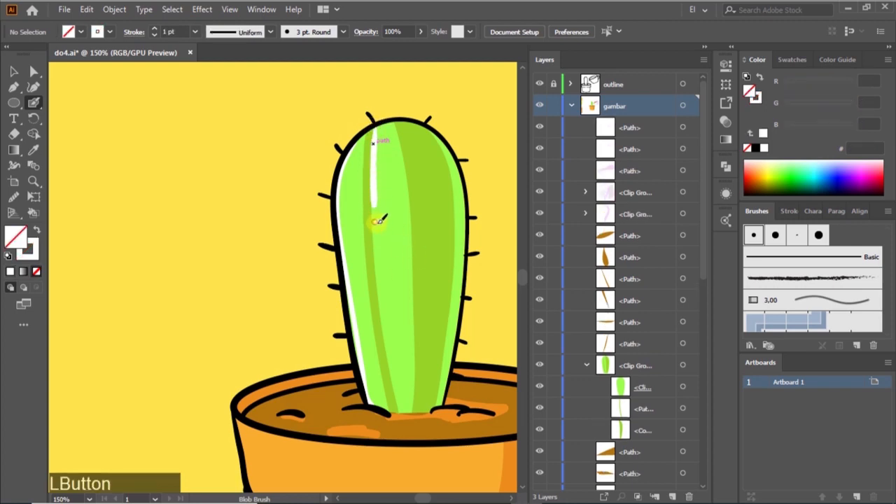
click(379, 220)
key(ctrl+minus)
key(ctrl+minus)
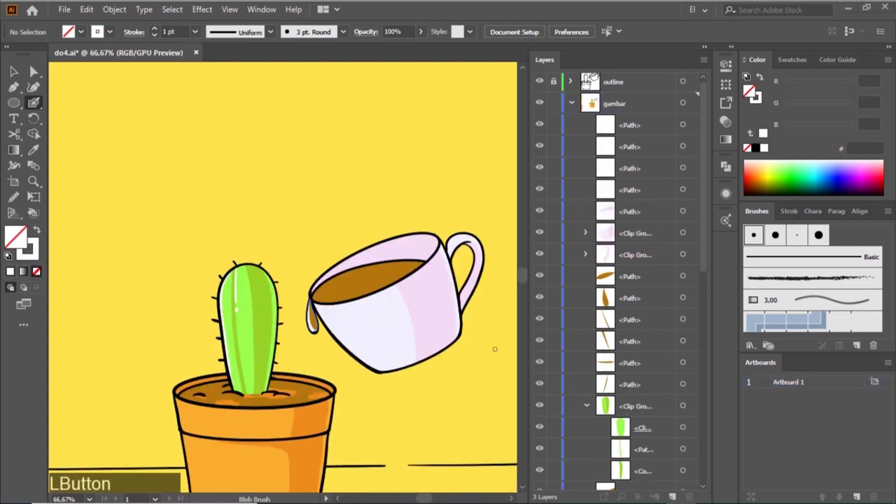
Step: Paint a curved white highlight under the front left of the pot's rim, tapering toward the middle
scroll(278, 353, down, 3)
scroll(262, 350, left, 2)
scroll(252, 308, up, 2)
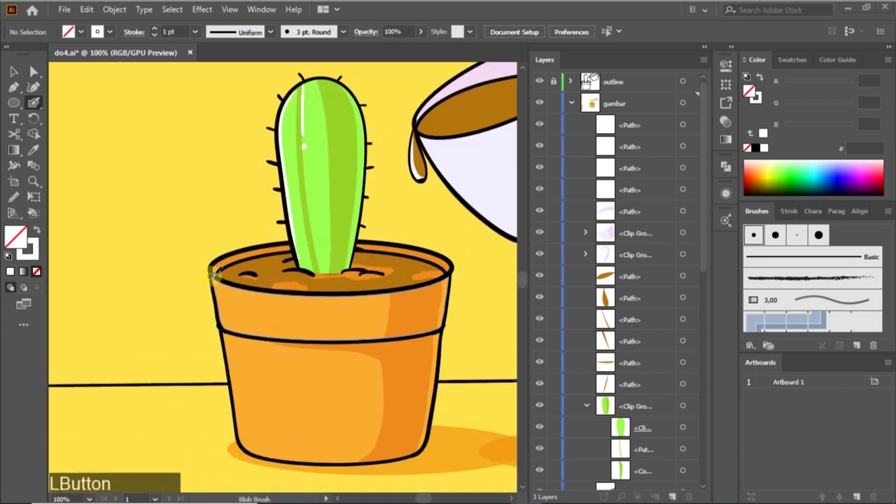
drag(213, 275, 261, 290)
key(ctrl+z)
click(213, 275)
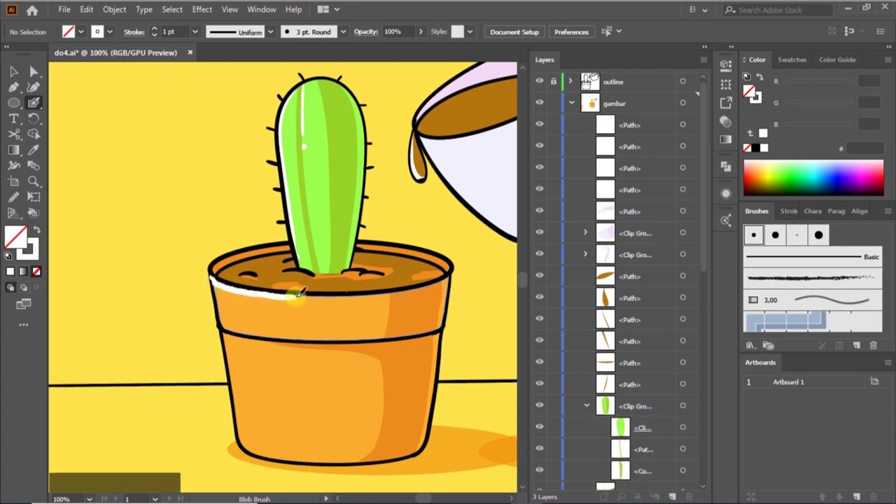
drag(340, 293, 343, 305)
Step: Nudge the white rim highlight vertically so it sits against the pot rim's outline
key(v)
click(342, 295)
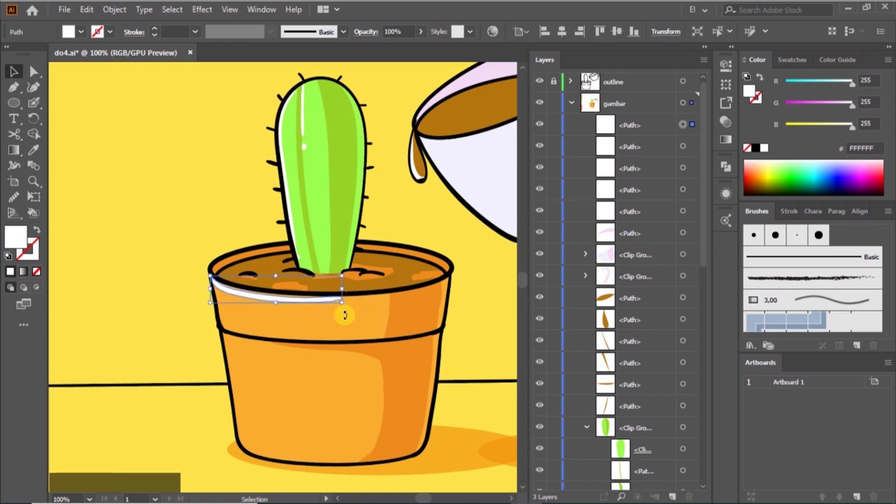
key(Up)
key(Down)
click(490, 308)
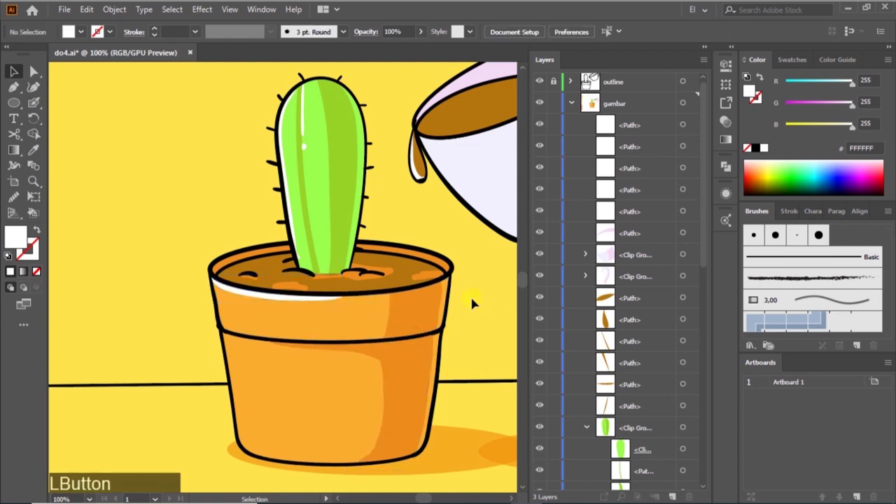
Step: Draw a small black U-shaped closed eye on the left half of the cactus with the Paintbrush
scroll(303, 156, right, 2)
scroll(303, 157, up, 4)
scroll(330, 207, up, 1)
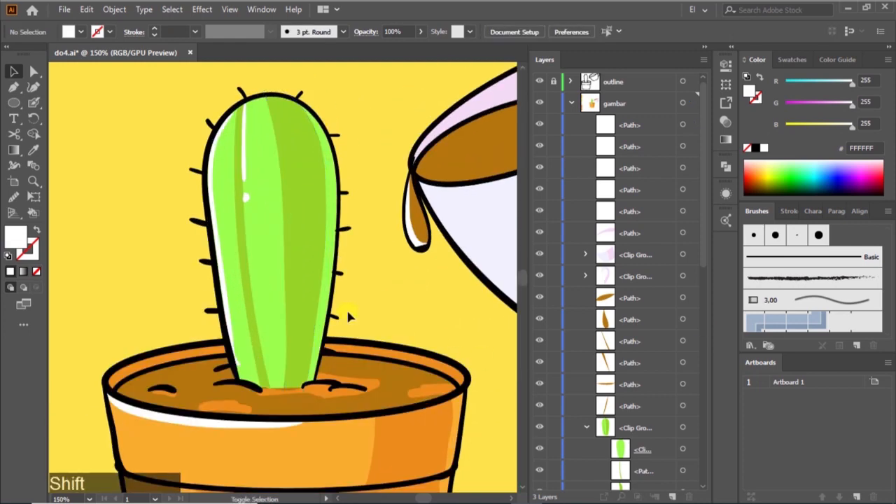
key(shift+b)
click(756, 240)
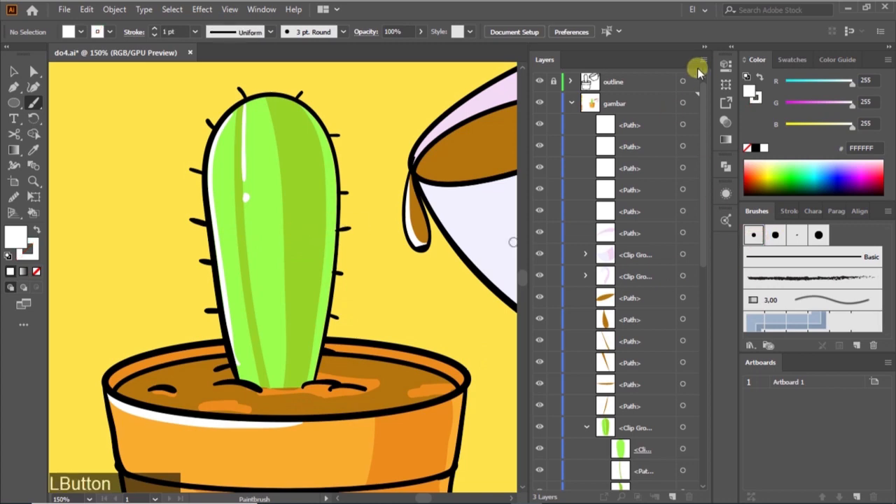
click(296, 208)
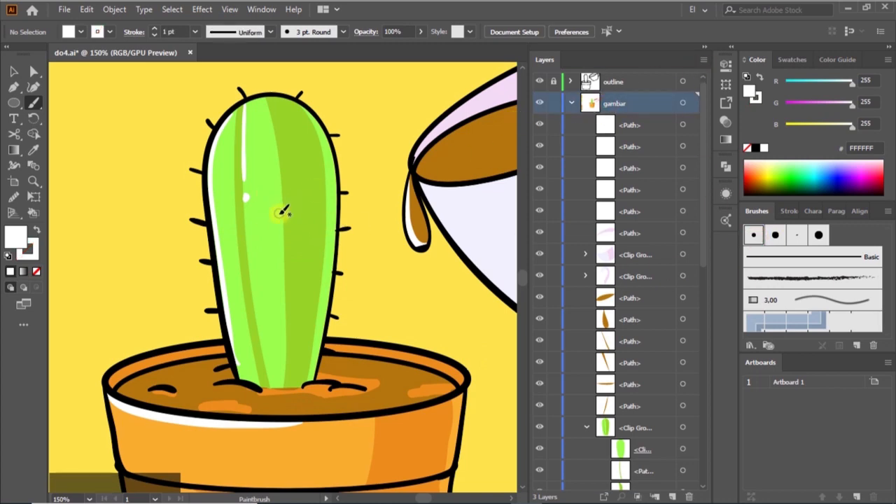
key(ctrl+z)
mouse_move(256, 239)
mouse_down()
mouse_move(252, 232)
mouse_move(277, 226)
mouse_up()
key(ctrl+z)
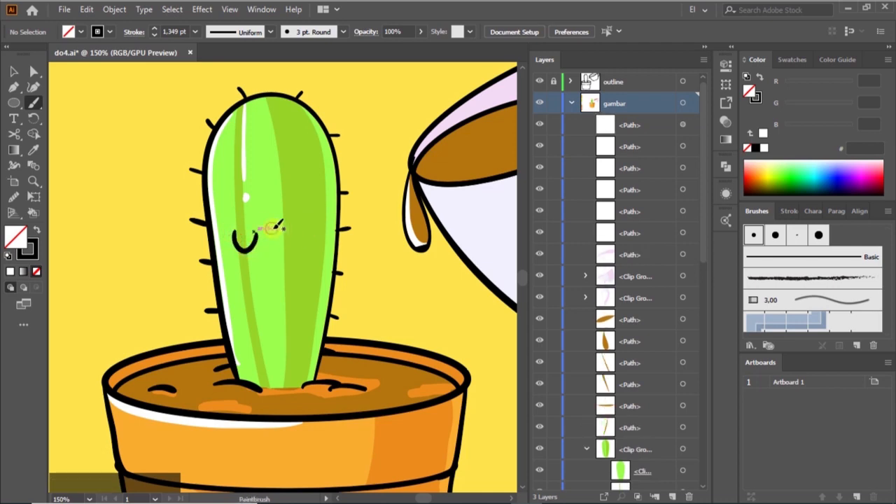
Step: Duplicate the closed eye onto the right half of the cactus, level with the first
scroll(297, 238, up, 1)
key(v)
drag(242, 182, 267, 216)
key(o)
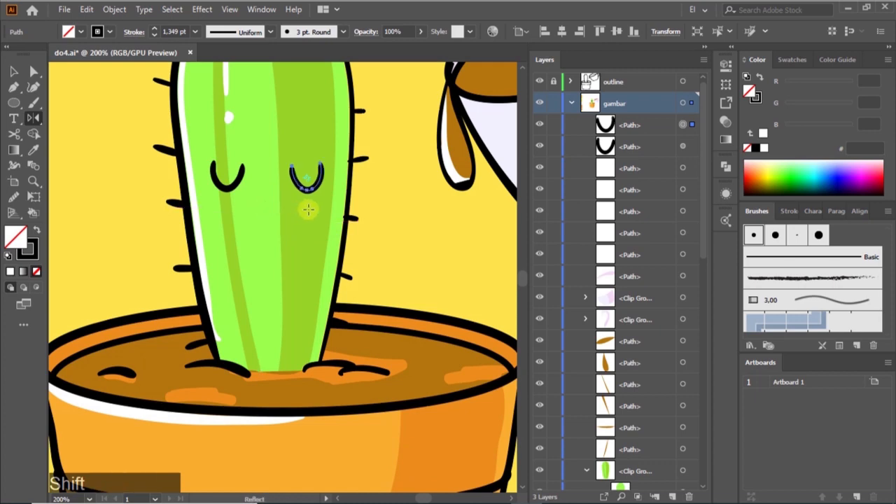
key(v)
click(396, 185)
scroll(402, 185, down, 3)
scroll(372, 220, up, 3)
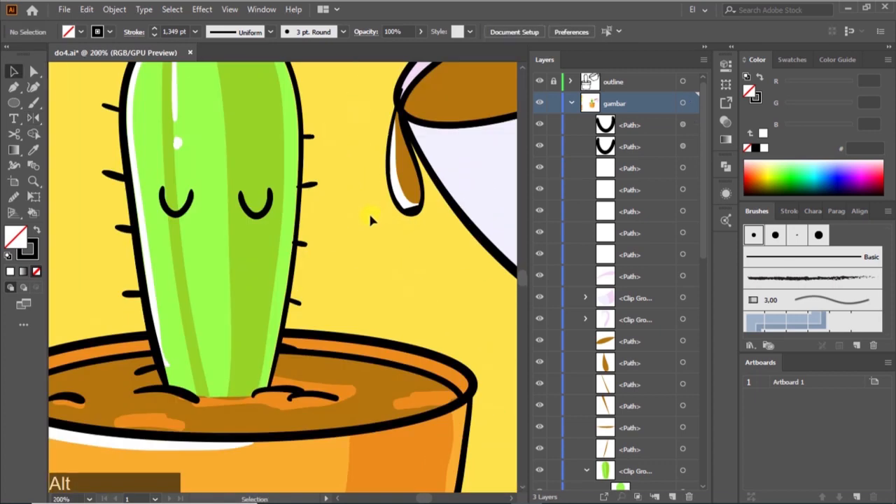
Step: Set the stroke weight of both cactus eyes to 1 pt
scroll(231, 223, left, 1)
scroll(234, 218, up, 2)
scroll(408, 227, down, 6)
scroll(460, 275, right, 2)
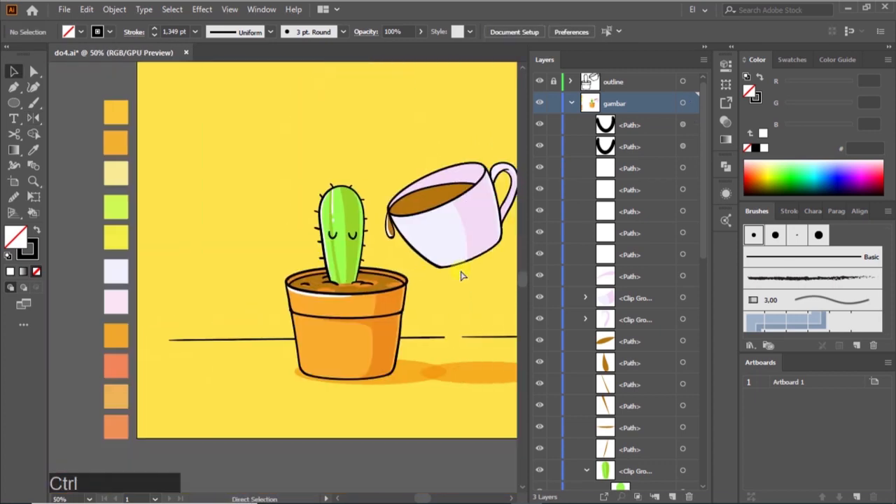
scroll(336, 239, up, 3)
drag(212, 234, 231, 245)
click(272, 232)
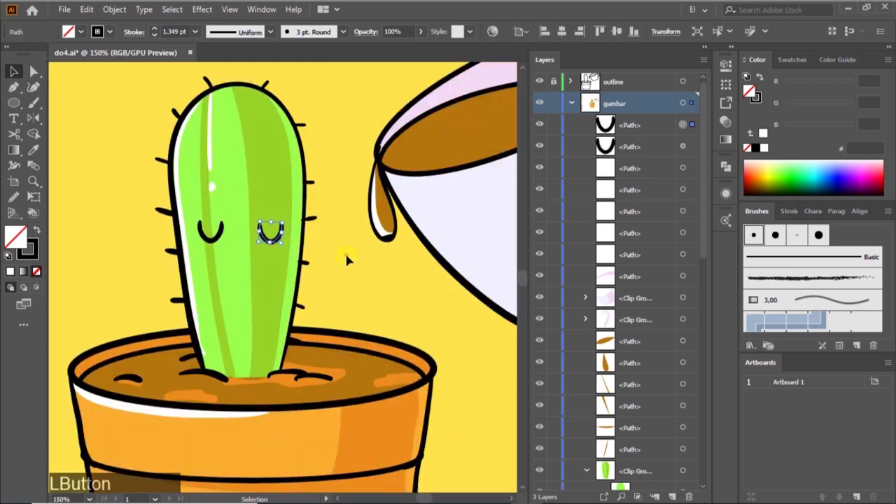
scroll(346, 259, down, 3)
scroll(348, 259, up, 3)
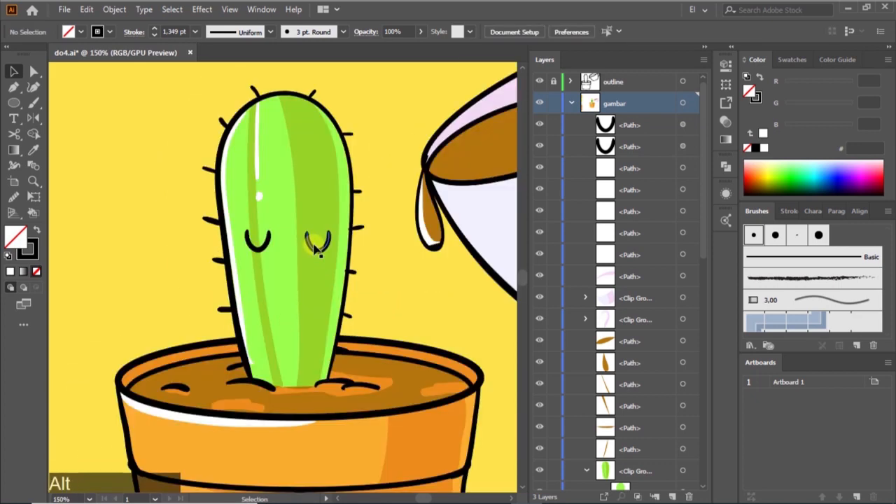
shift+click(278, 246)
click(155, 31)
click(154, 134)
alt+scroll(254, 205, down, 2)
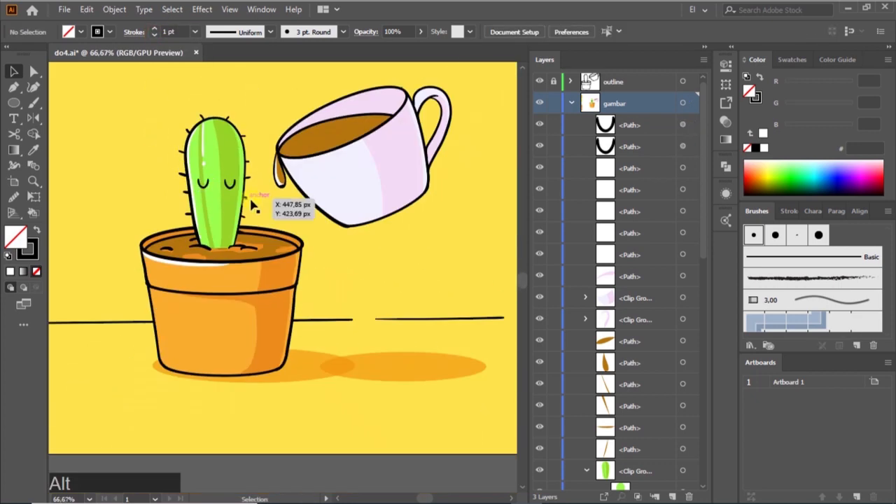
Step: Draw three black Z marks rising up and to the left from the cactus with the Paintbrush, each bigger than the last
scroll(250, 201, down, 1)
scroll(251, 201, right, 1)
scroll(251, 201, down, 1)
scroll(251, 201, right, 1)
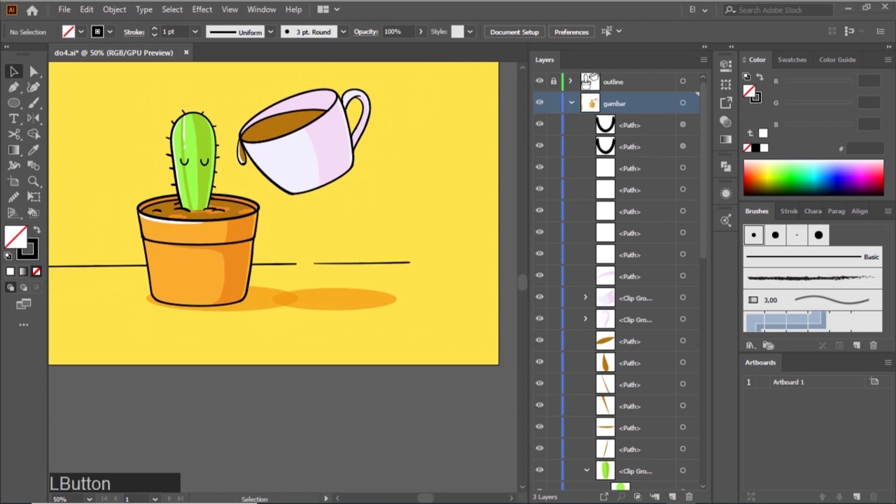
scroll(294, 250, up, 2)
scroll(294, 250, left, 3)
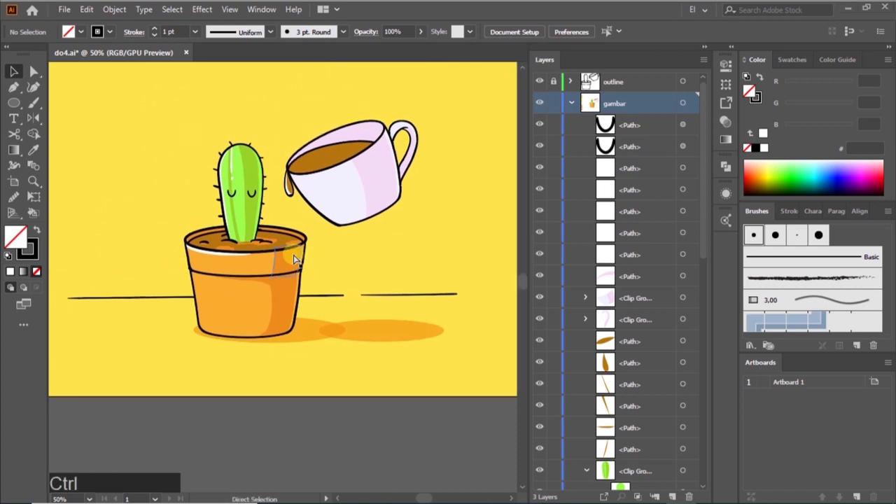
scroll(294, 249, up, 3)
scroll(294, 249, left, 3)
key(b)
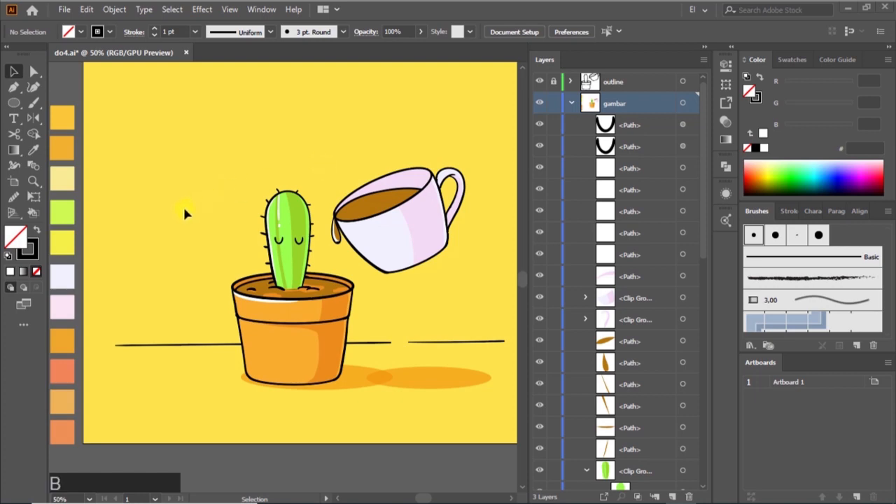
click(30, 103)
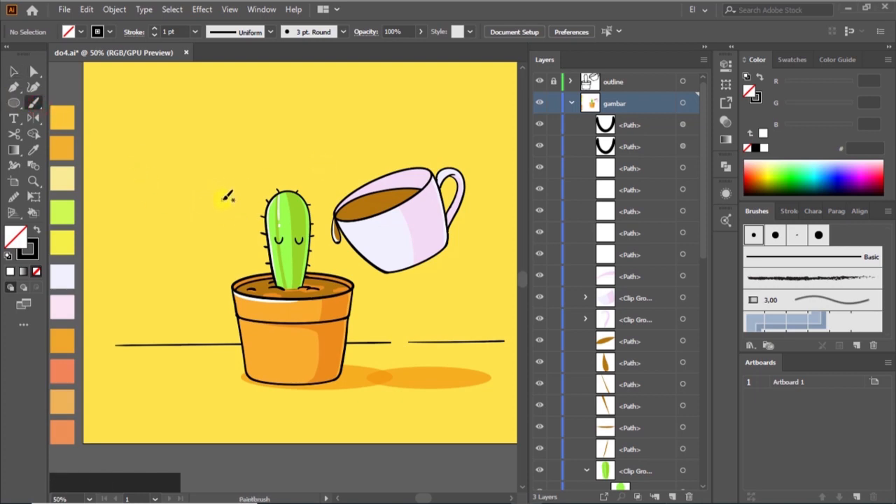
key(ctrl+z)
drag(214, 203, 230, 205)
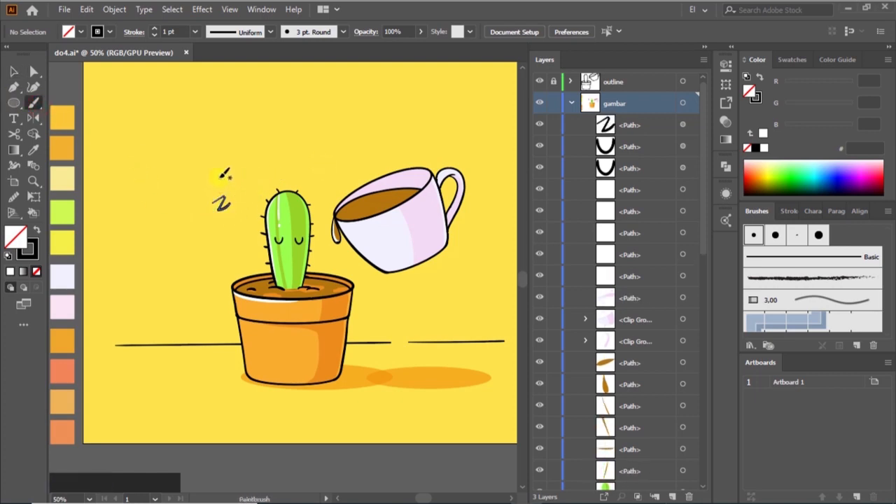
drag(205, 166, 224, 172)
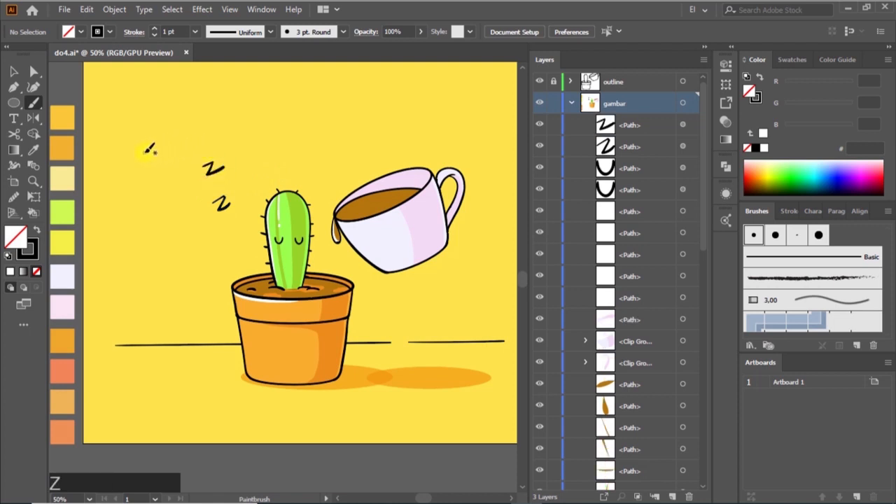
drag(140, 151, 180, 161)
Step: Enlarge and reposition the upper two Z marks so the trio grows in size away from the cactus
key(v)
drag(179, 148, 230, 158)
click(269, 151)
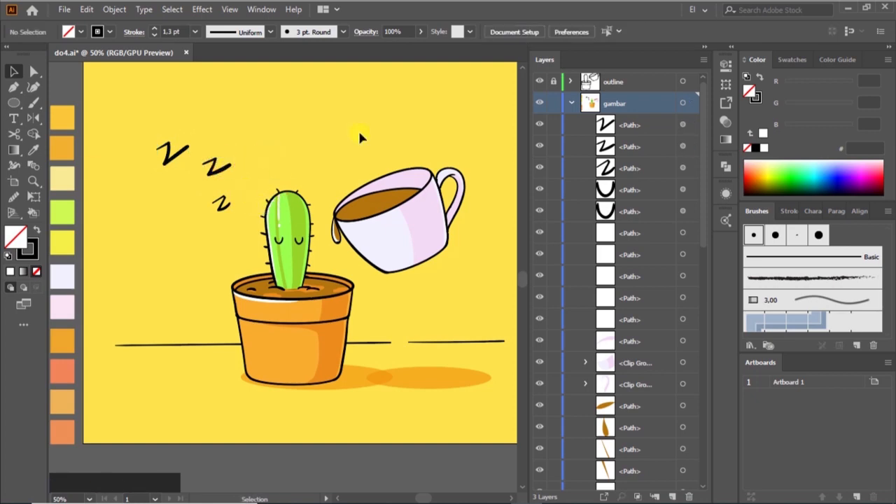
Step: Paint a curved white highlight and a white dot along the upper left of the coffee surface with the Blob Brush
scroll(359, 201, down, 1)
scroll(341, 287, up, 1)
scroll(343, 290, right, 8)
scroll(343, 290, left, 2)
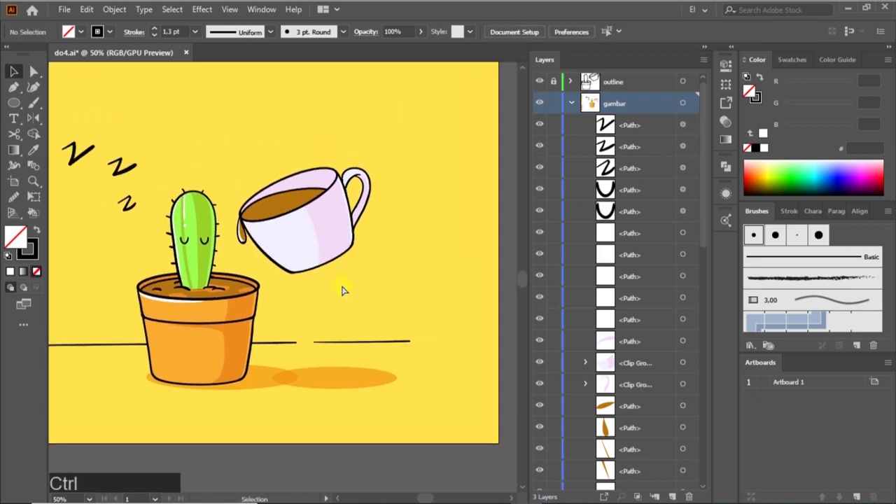
scroll(343, 290, left, 3)
scroll(362, 274, up, 1)
scroll(368, 231, left, 2)
scroll(371, 223, down, 2)
scroll(386, 182, right, 2)
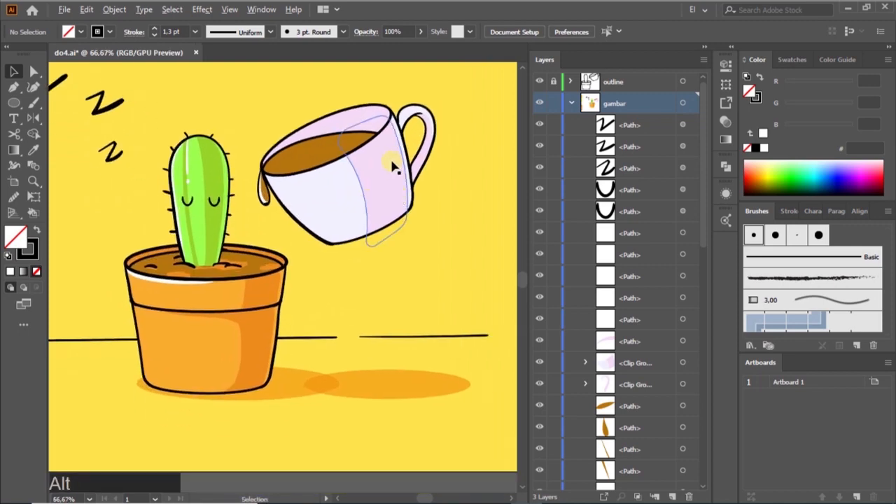
scroll(392, 166, up, 3)
scroll(287, 140, down, 2)
key(shift+b)
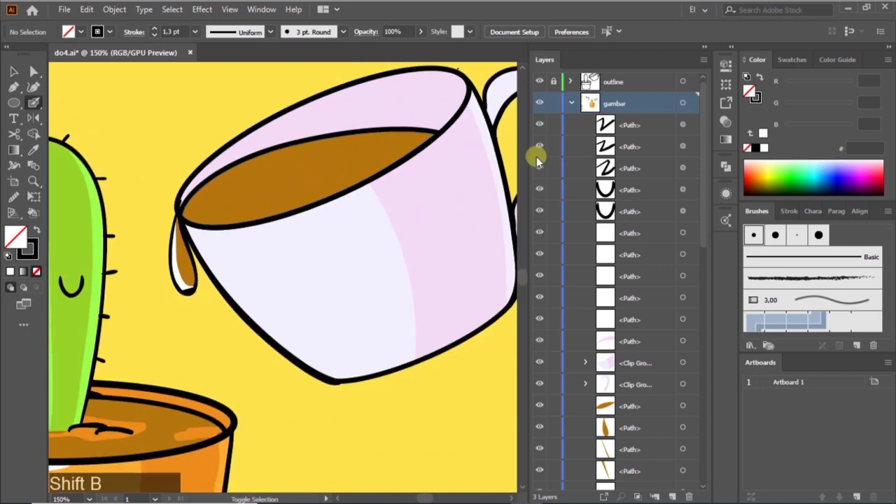
click(764, 149)
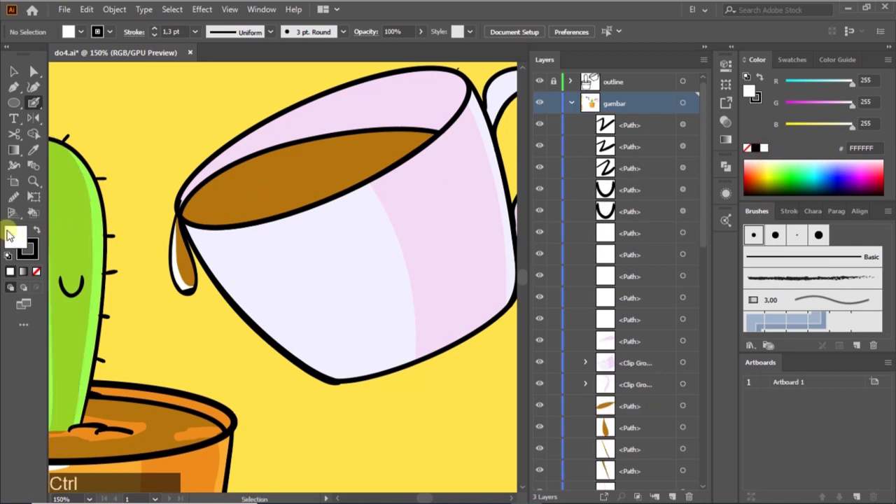
click(35, 231)
click(35, 271)
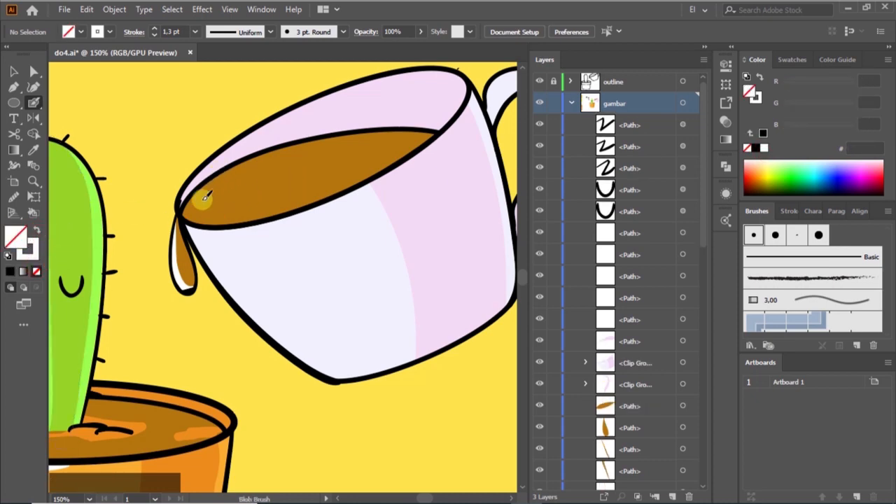
drag(200, 202, 241, 176)
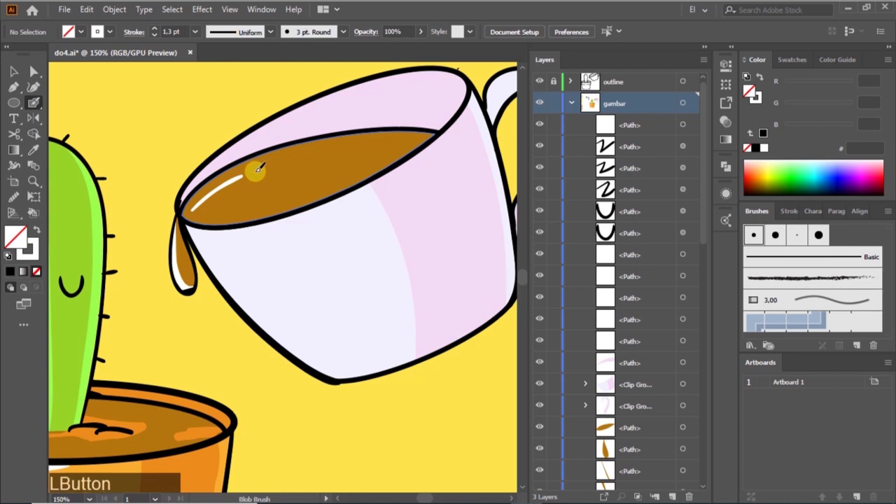
click(255, 171)
Step: Paint two round black eyes on the light front of the cup with the Blob Brush, spaced along the cup's tilt
drag(301, 164, 272, 147)
click(32, 255)
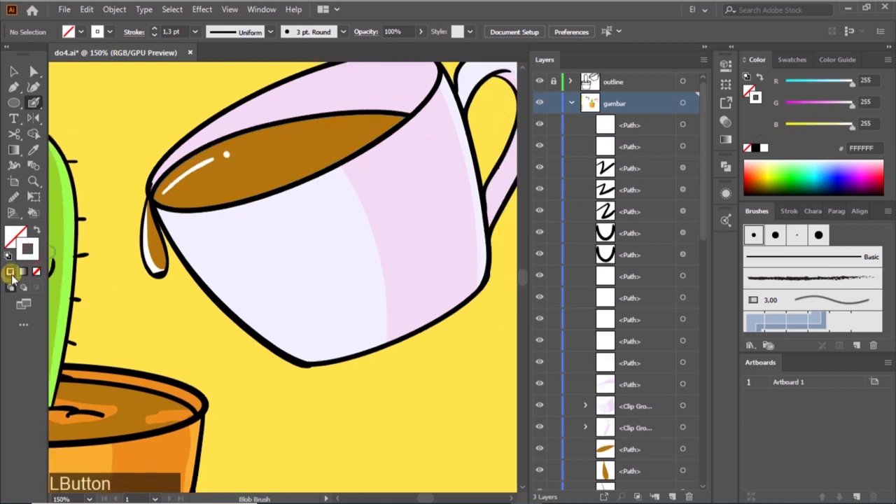
click(755, 148)
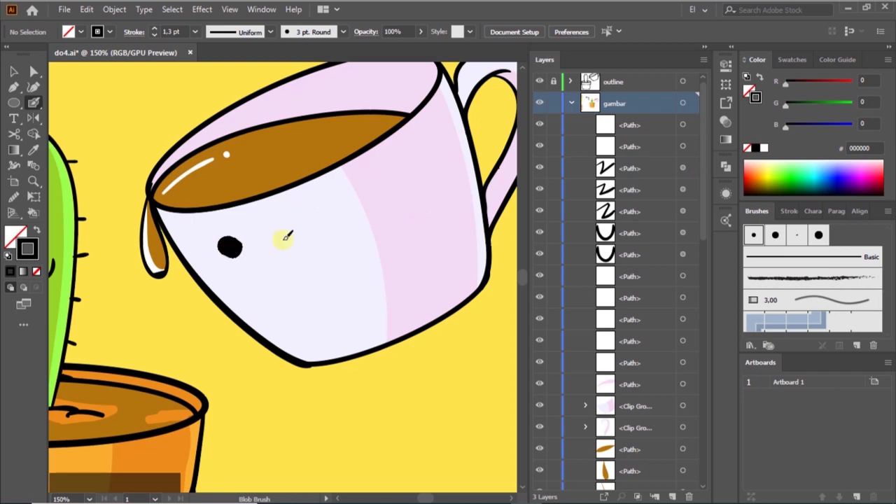
drag(229, 239, 231, 245)
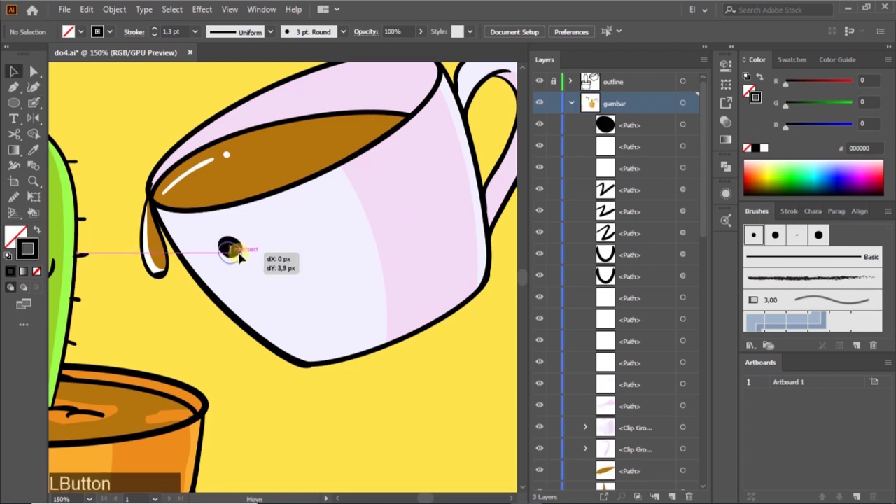
key(b)
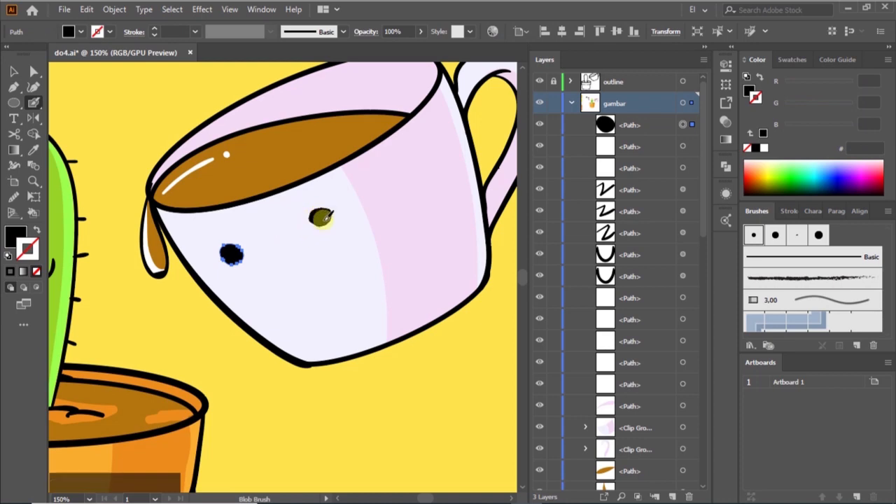
drag(320, 216, 329, 212)
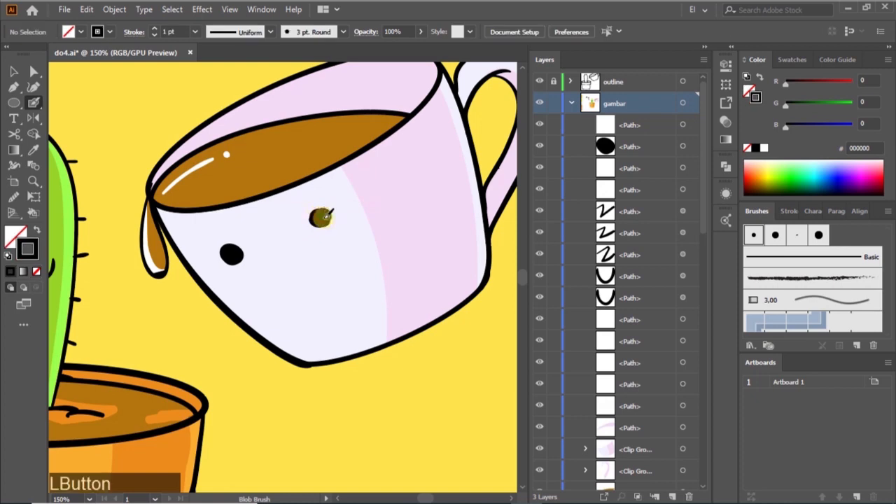
Step: Paint a slanted black smile between the cup's eyes, with a small looped tongue outline at its right end
drag(281, 264, 332, 244)
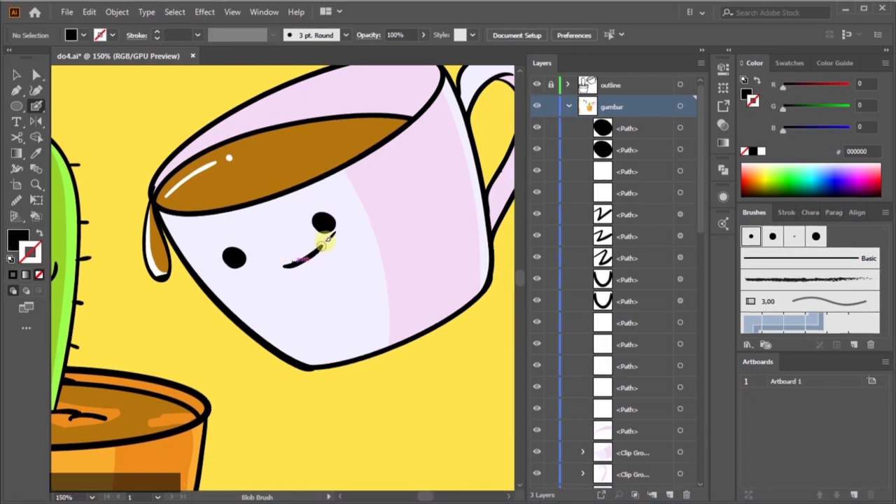
key(ctrl+equal)
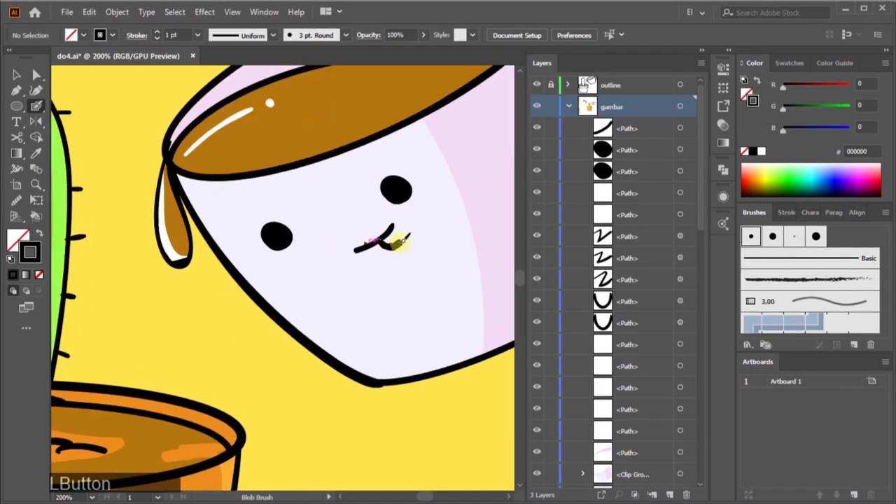
drag(399, 241, 404, 223)
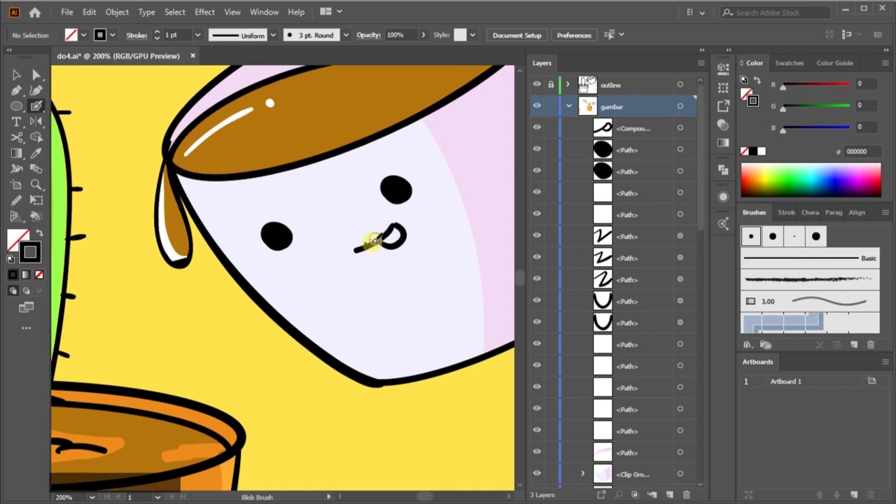
Step: Adjust an anchor point on the cup's tongue outline to refine the curve at the mouth's right end
key(a)
click(405, 233)
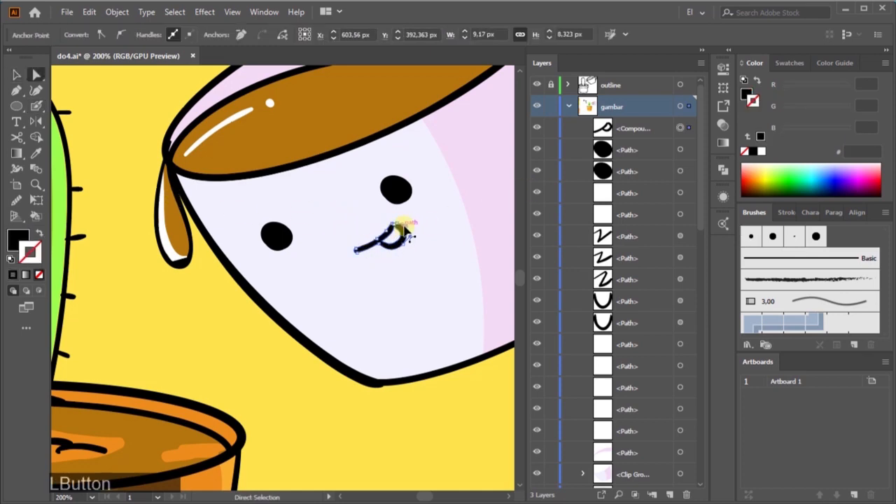
drag(404, 231, 399, 228)
click(372, 306)
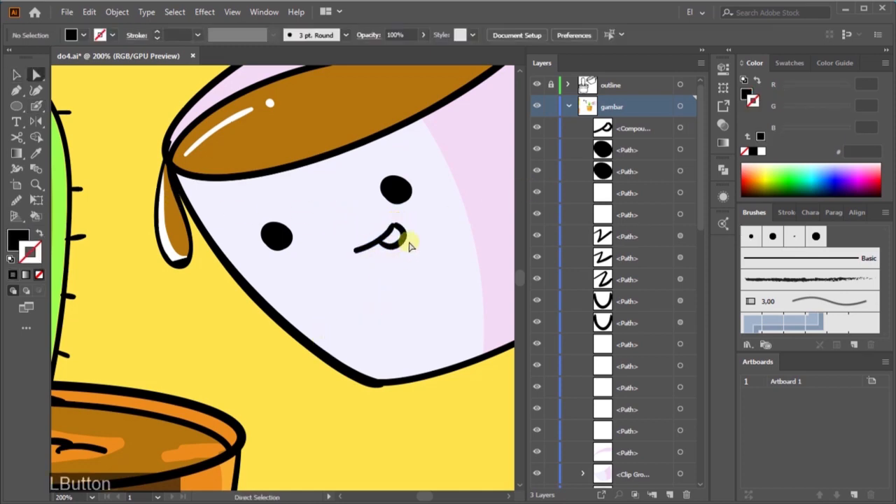
Step: Move the cup's mouth in place from the gambar layer to the outline layer and relock the outline layer
key(v)
click(403, 244)
key(ctrl+x)
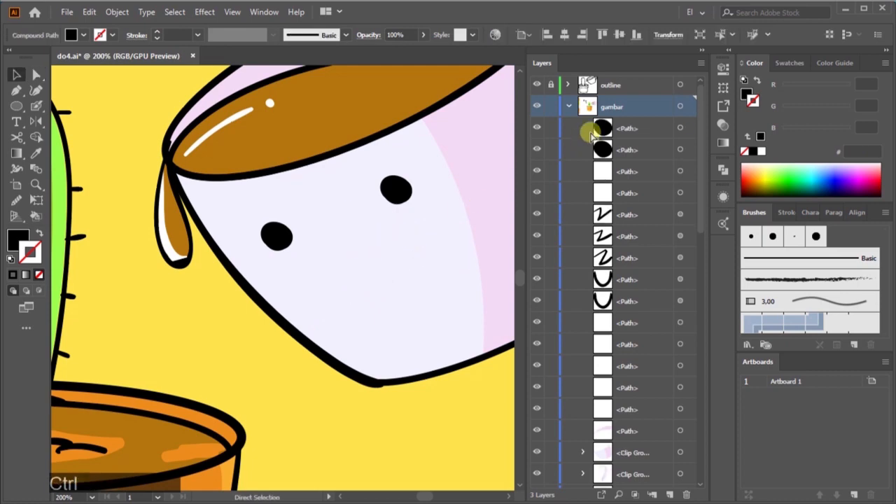
click(610, 89)
click(554, 84)
key(ctrl+shift+v)
click(627, 109)
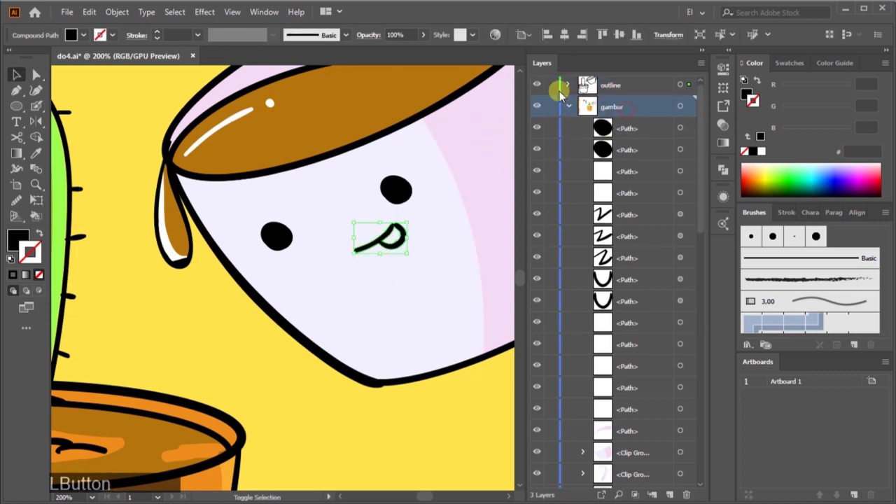
click(551, 85)
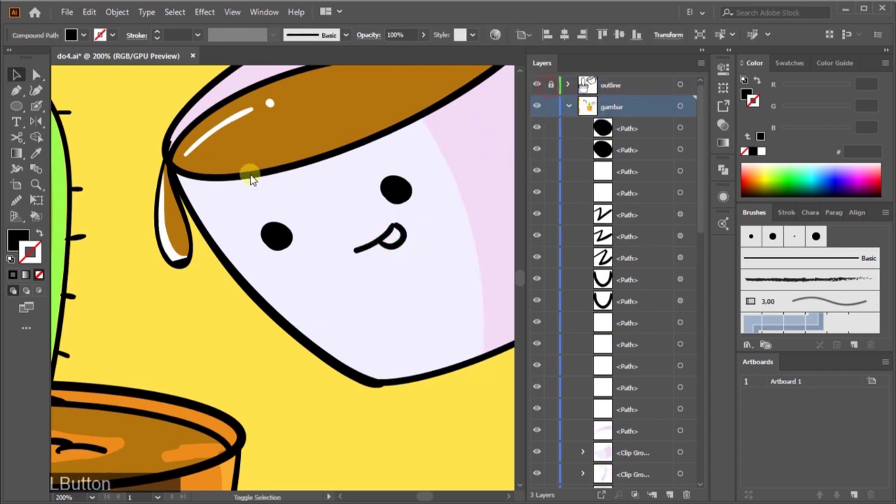
Step: Fill the inside of the cup's tongue outline with pink FF5E79 using the Blob Brush on the gambar layer
click(400, 245)
key(shift+b)
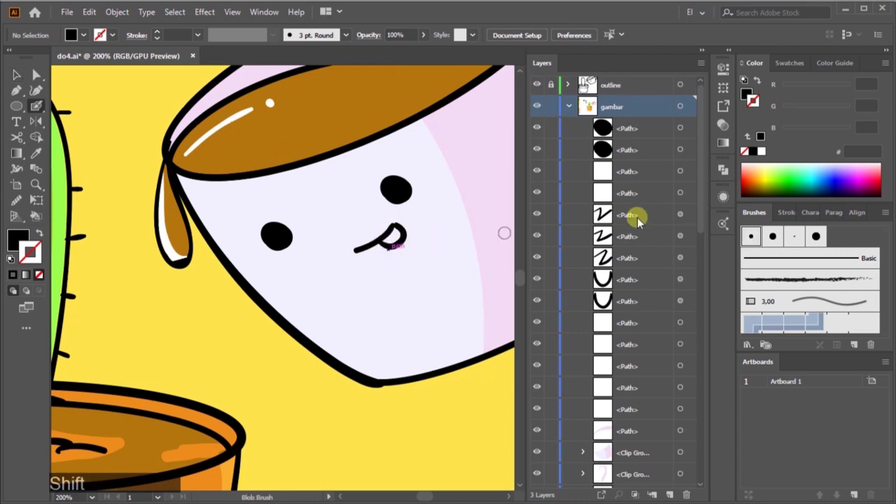
click(866, 179)
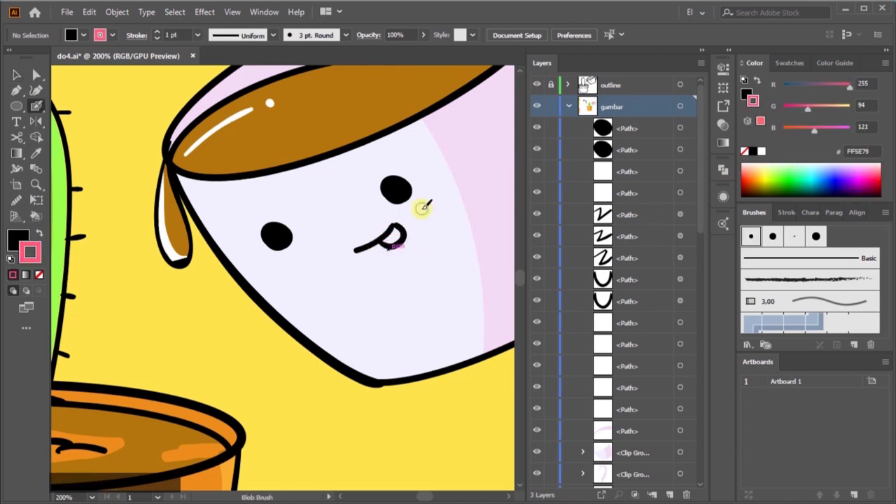
drag(396, 228, 393, 240)
Step: Unlock the outline layer and smooth the edges of both black cup eyes with the Pencil tool
key(ctrl+0)
scroll(420, 230, up, 5)
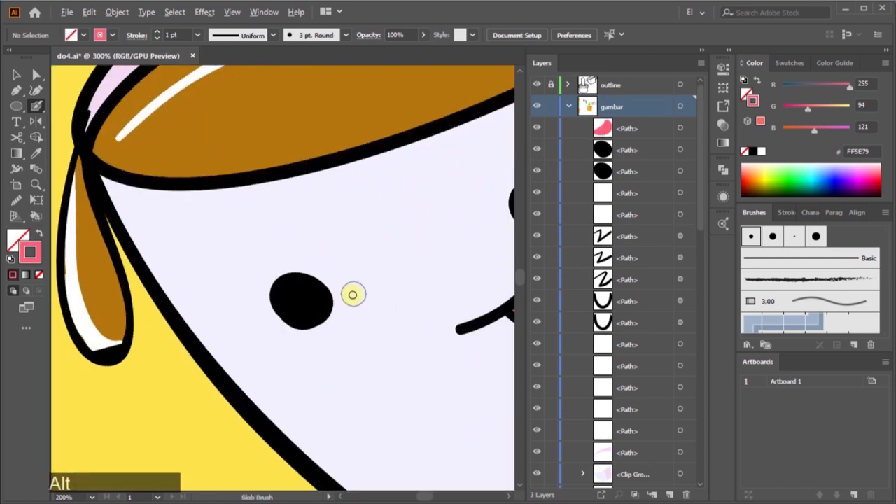
click(552, 84)
scroll(299, 315, down, 2)
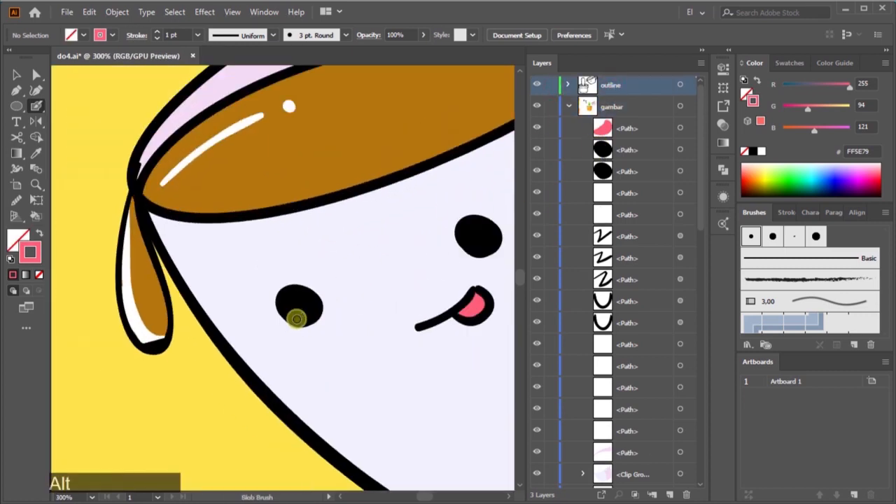
key(v)
click(296, 315)
key(n)
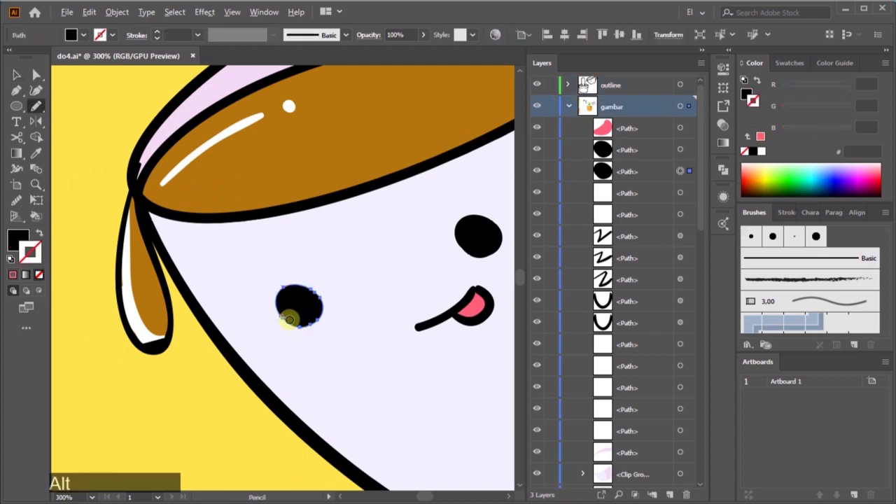
ctrl+click(478, 237)
scroll(459, 244, right, 2)
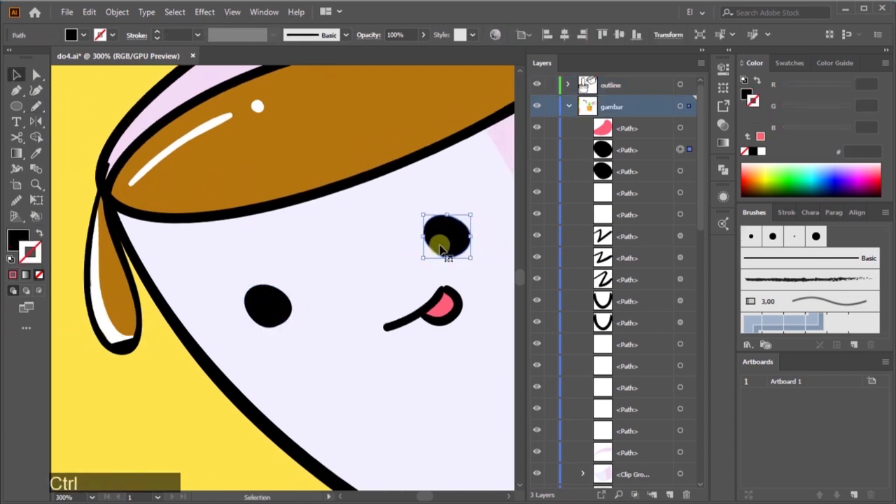
key(n)
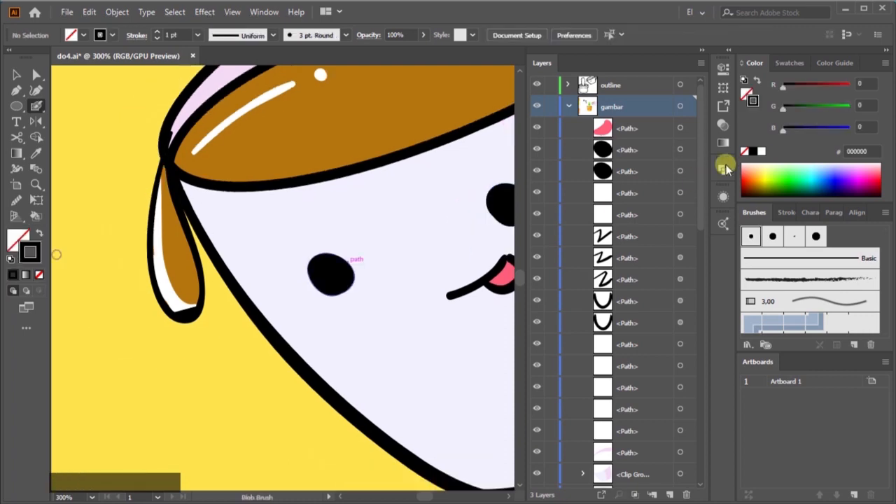
Step: Dab two white highlights on the cup's left black eye with the Blob Brush
click(332, 270)
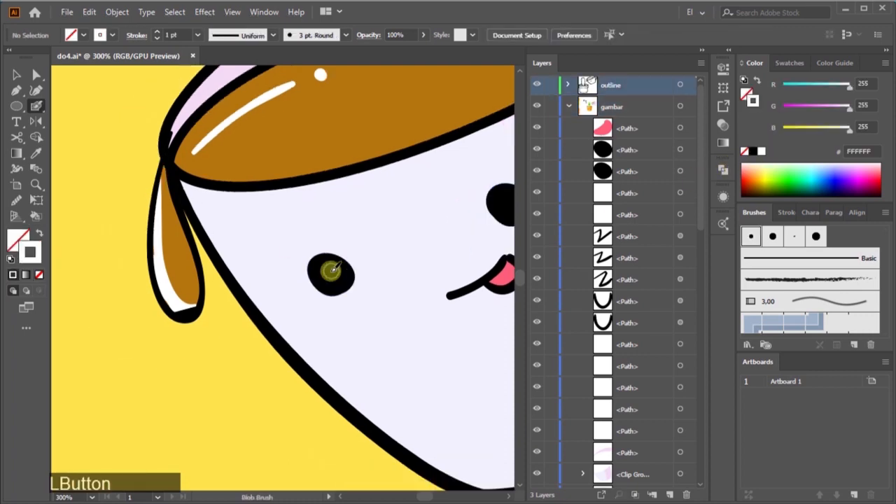
click(320, 272)
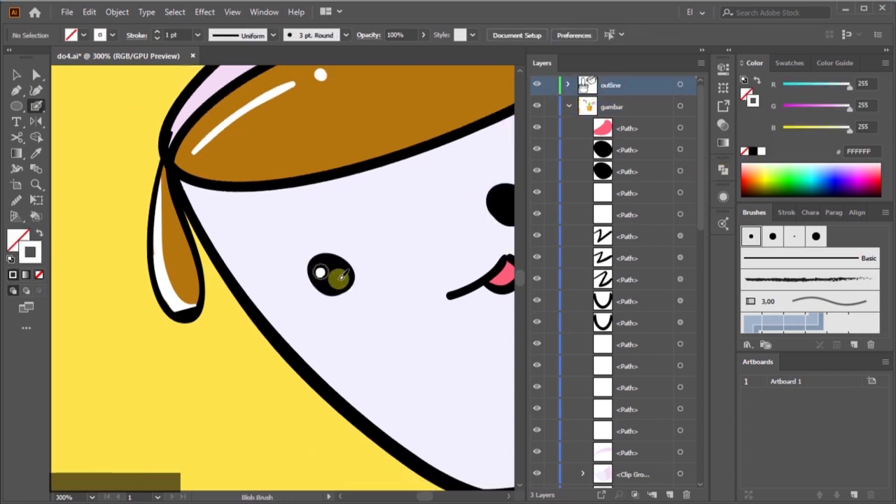
ctrl+click(339, 276)
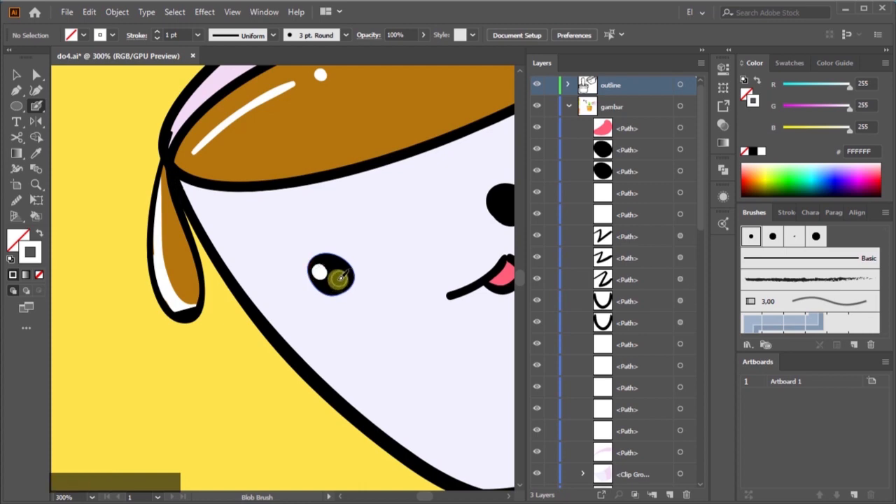
click(339, 278)
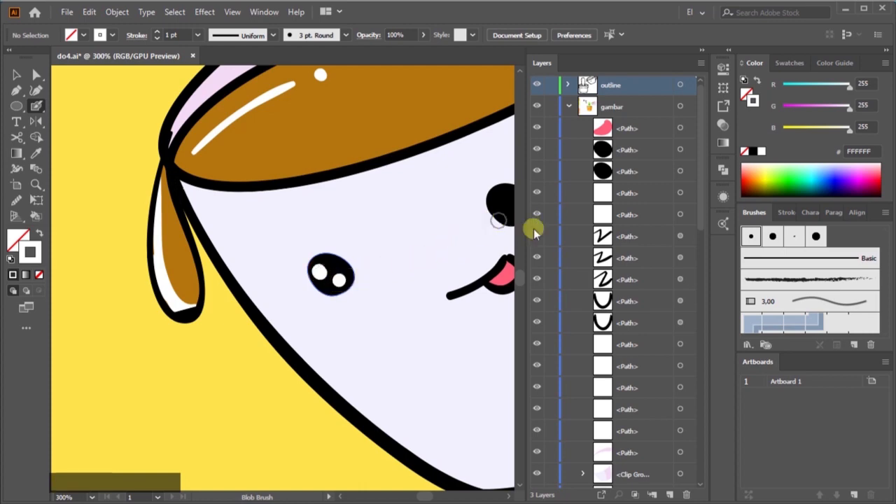
Step: Dab two white highlights on the cup's right eye, matching the left one, and touch up the left eye's lower highlight
scroll(464, 232, right, 3)
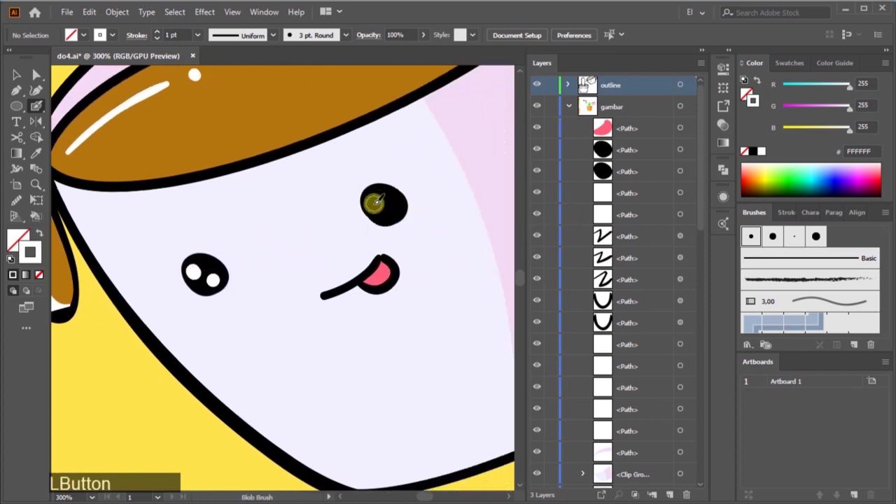
scroll(234, 250, right, 1)
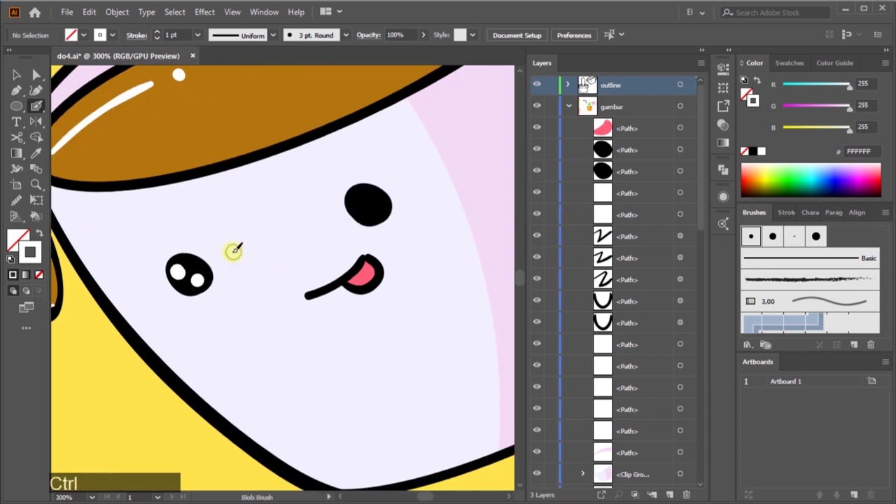
click(358, 202)
scroll(358, 202, right, 8)
scroll(300, 207, up, 6)
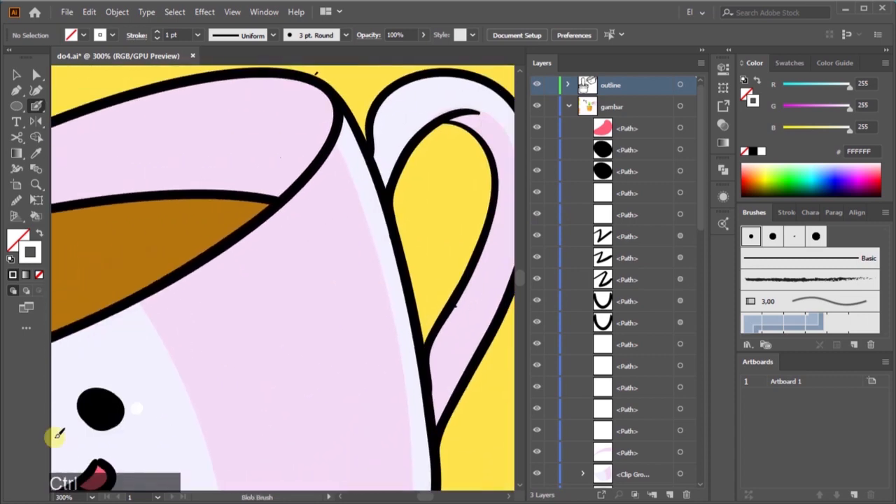
scroll(58, 435, down, 3)
scroll(194, 380, left, 5)
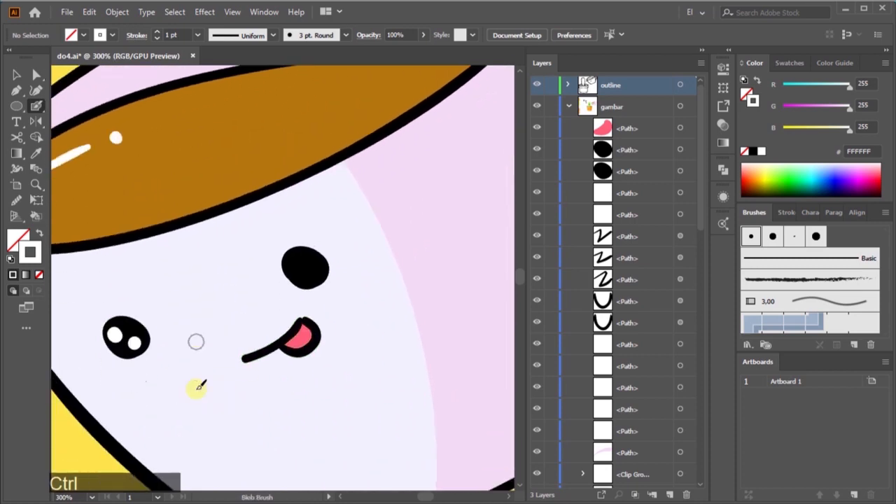
scroll(199, 386, down, 2)
scroll(198, 386, left, 1)
click(312, 186)
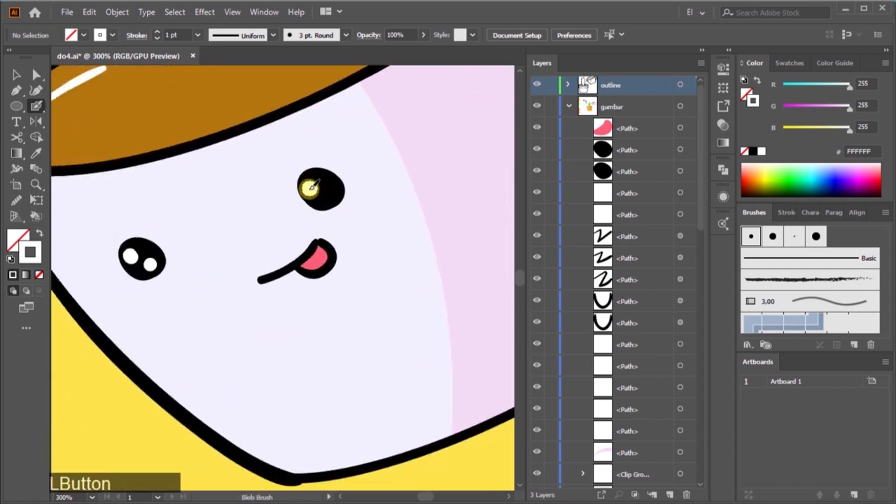
click(332, 196)
key(ctrl+z)
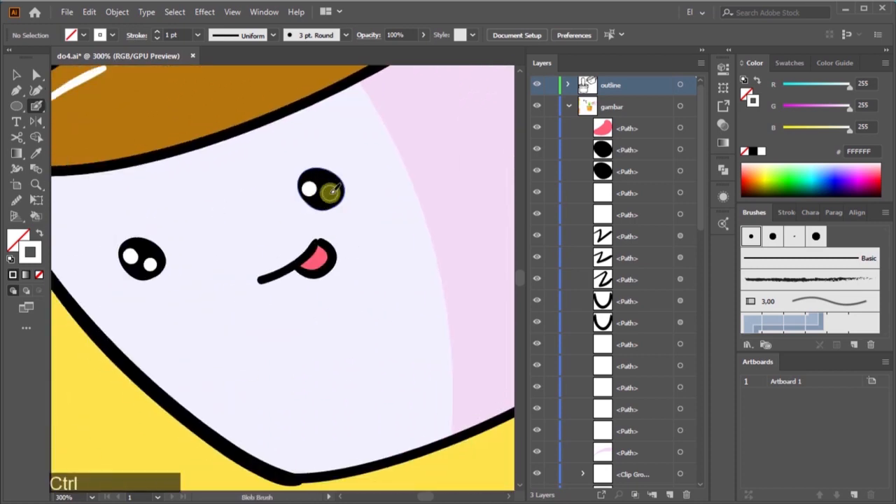
click(331, 195)
key(ctrl+z)
click(331, 193)
click(151, 262)
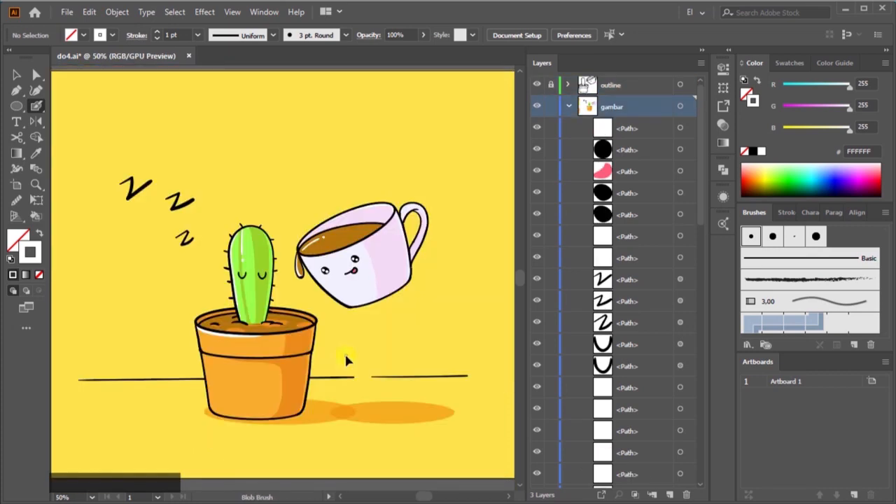
Step: Collapse and lock the gambar layer and make the back layer active
scroll(345, 355, down, 2)
scroll(345, 356, up, 2)
scroll(365, 324, down, 1)
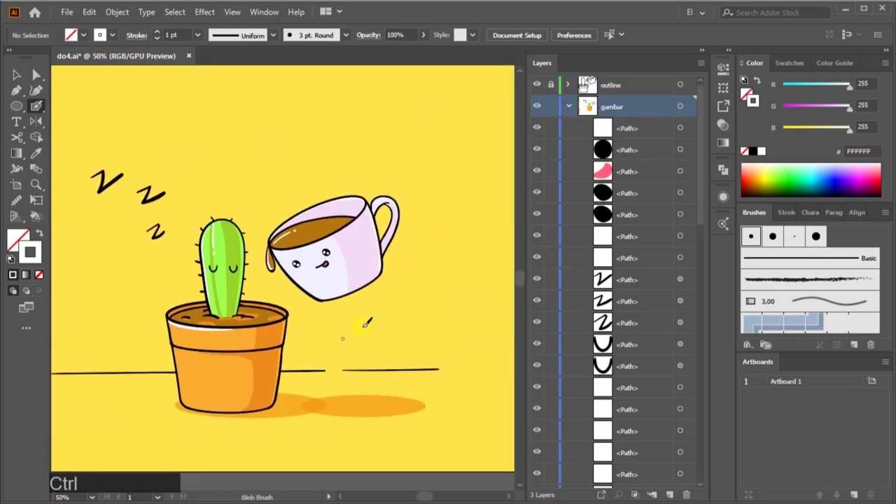
click(569, 106)
click(599, 133)
scroll(378, 268, left, 2)
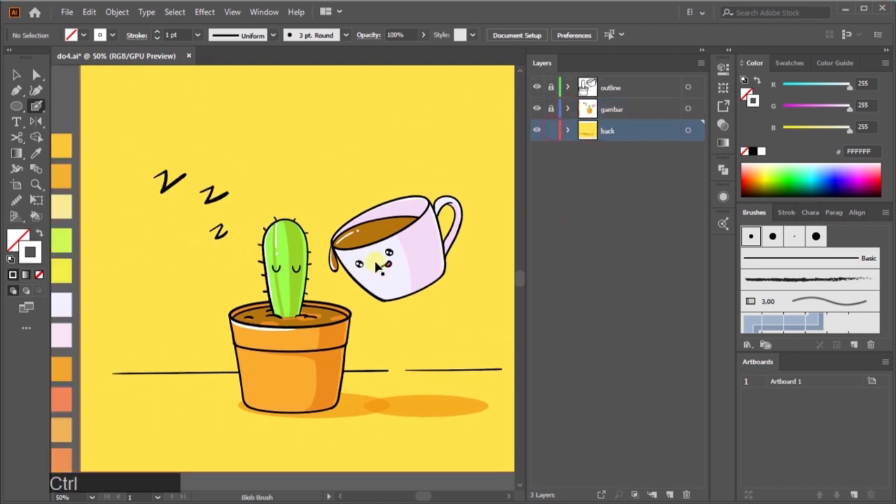
scroll(215, 314, left, 2)
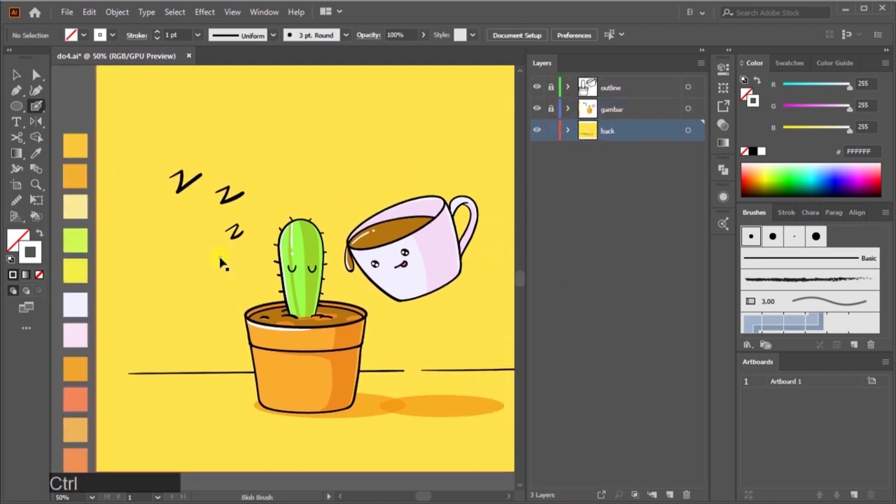
Step: Paint two pale yellow FBEA95 streaks above the cup on the back layer using the 10 pt. Round Blob Brush
scroll(402, 306, down, 2)
scroll(403, 306, right, 1)
scroll(405, 306, up, 2)
click(773, 237)
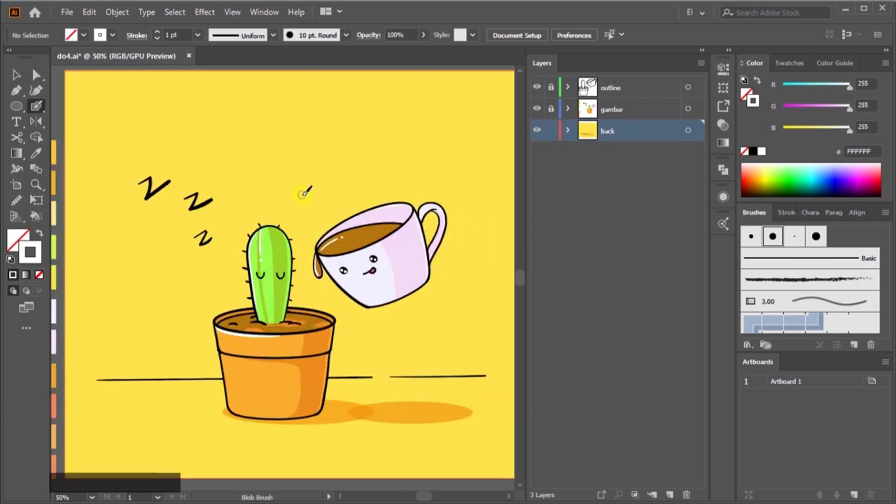
scroll(143, 190, left, 5)
key(i)
click(121, 212)
scroll(266, 231, right, 5)
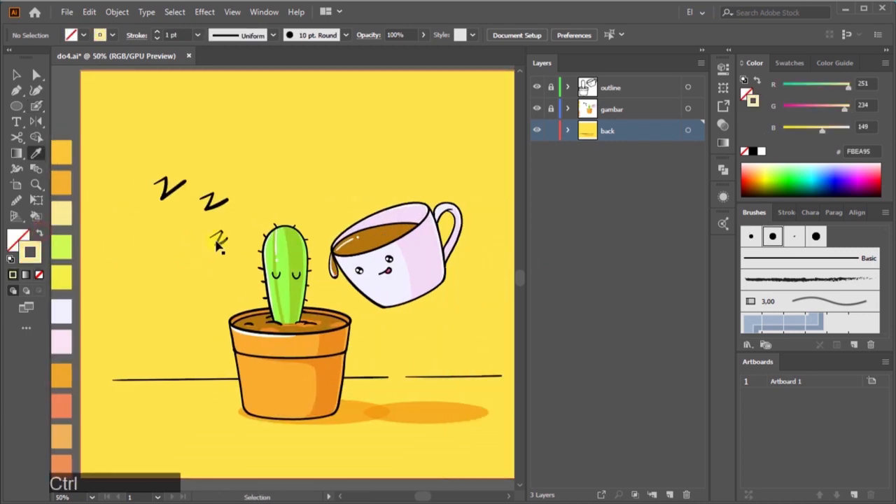
key(shift+b)
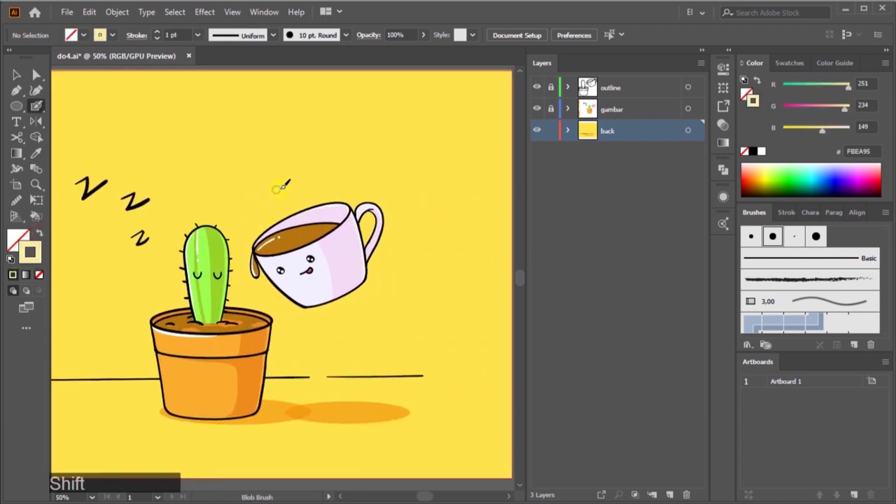
mouse_move(282, 185)
mouse_down()
mouse_move(241, 195)
mouse_move(258, 201)
mouse_move(299, 185)
mouse_up()
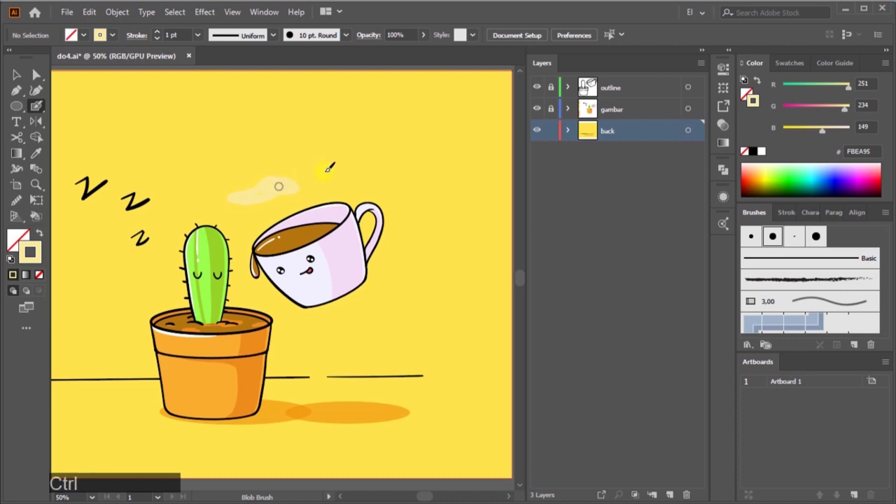
key(ctrl+z)
click(284, 180)
drag(240, 198, 292, 184)
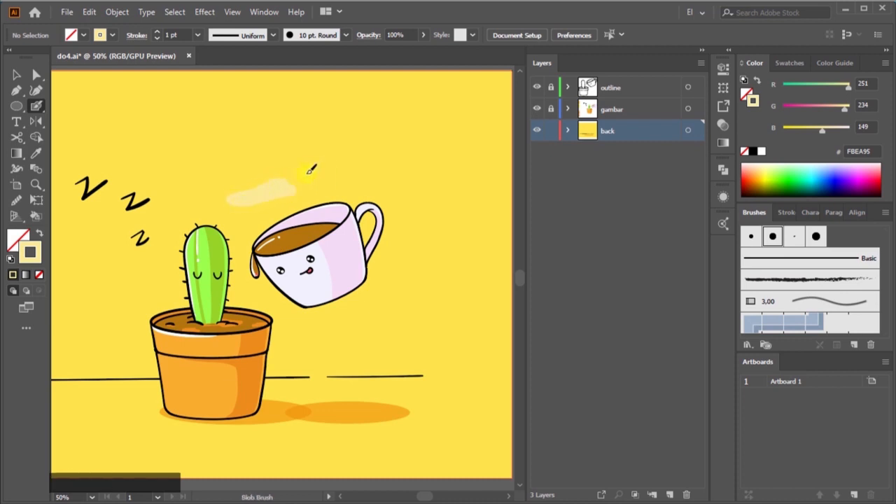
drag(299, 154, 319, 153)
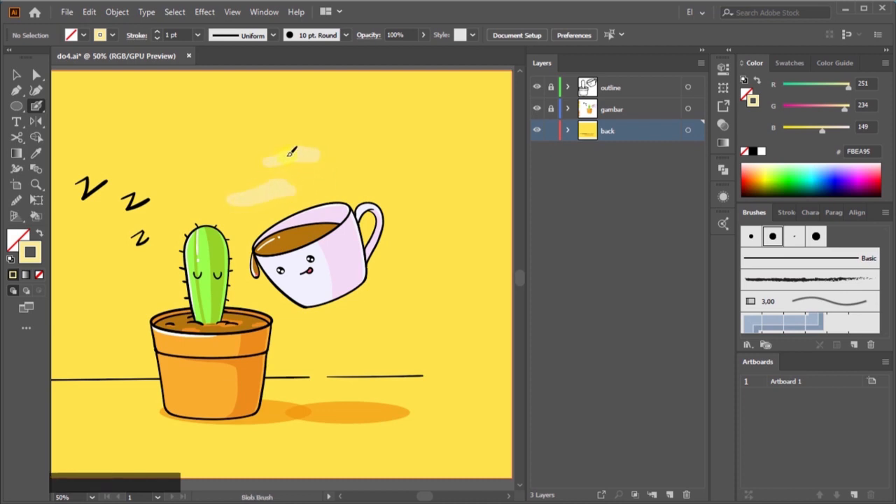
key(ctrl+minus)
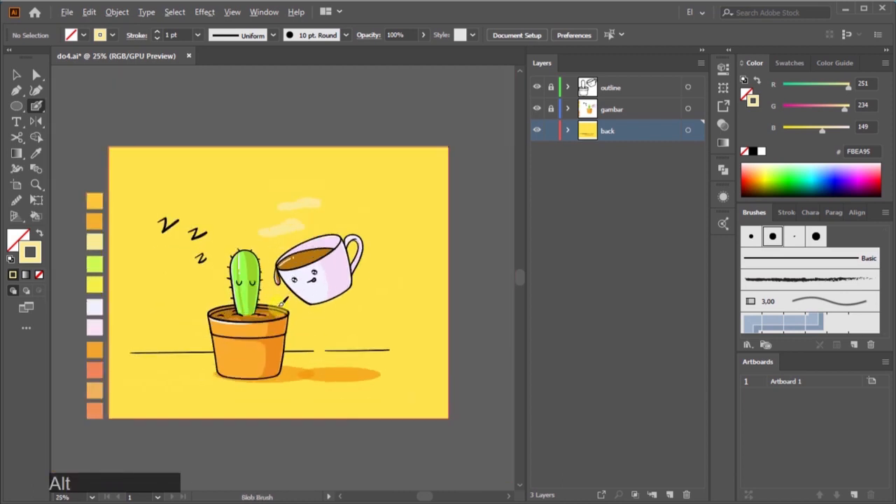
drag(306, 258, 280, 264)
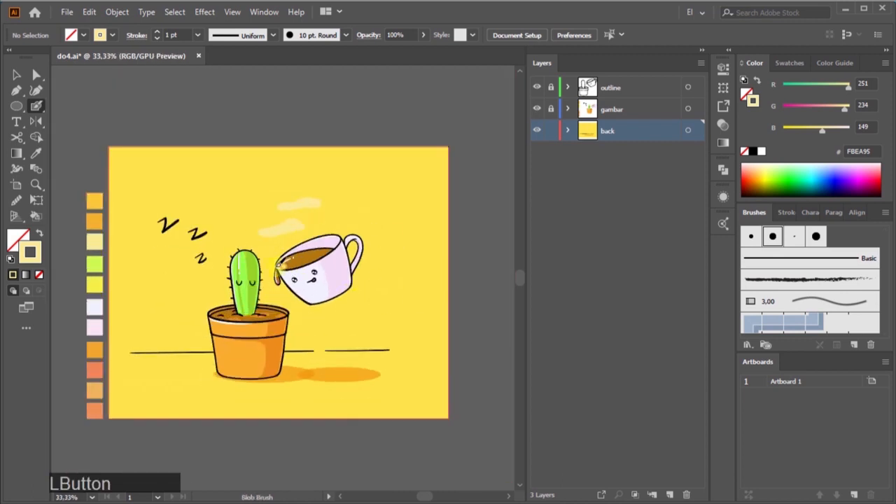
drag(155, 260, 140, 306)
key(ctrl+z)
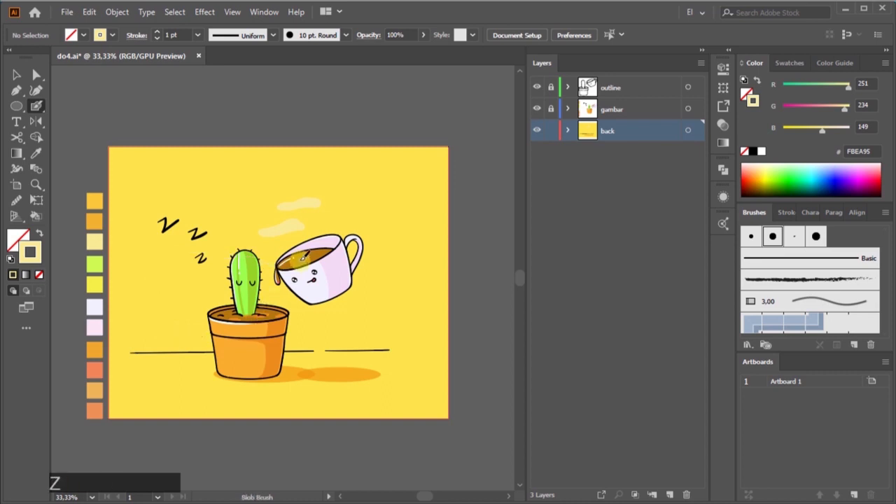
Step: Draw a large closed pale yellow blob outline around the cactus and cup, and delete its inner contour to make it solid
mouse_move(301, 261)
mouse_down()
mouse_move(149, 273)
mouse_move(142, 322)
mouse_up()
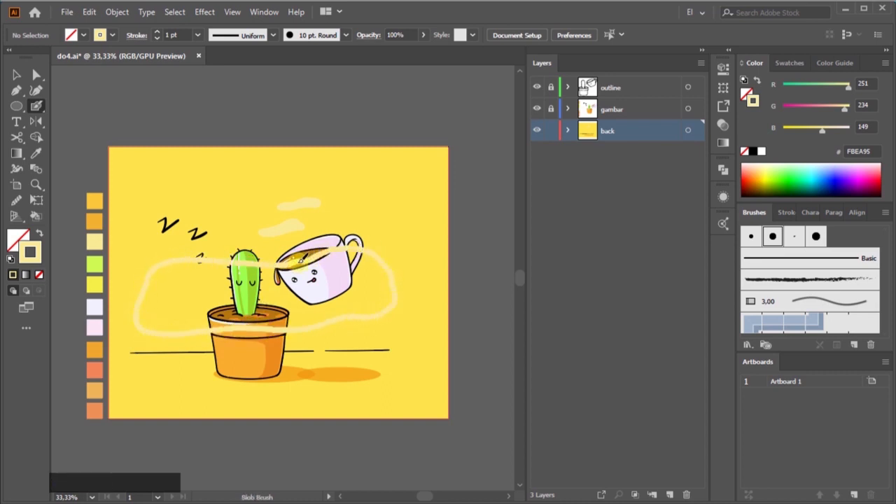
drag(326, 280, 331, 278)
key(a)
click(390, 293)
key(Delete)
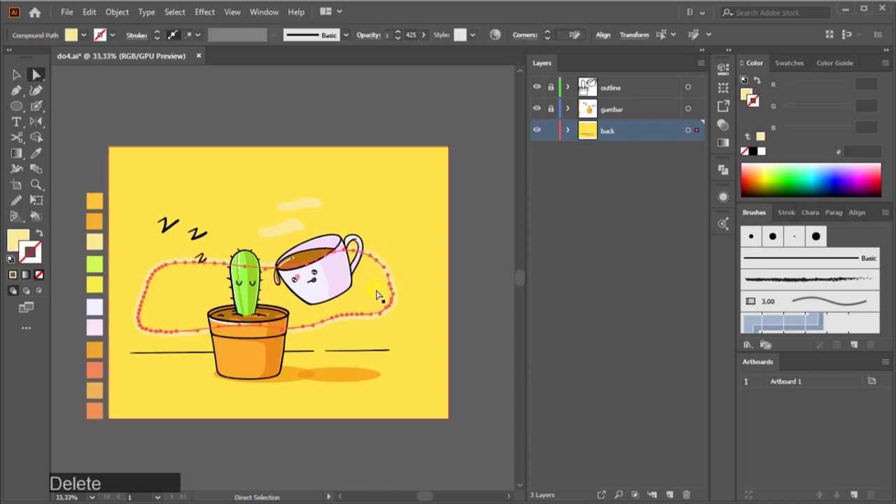
Step: Resize the pale yellow blob behind the cactus and cup so its lower edge reaches down to the ground line
key(v)
click(391, 303)
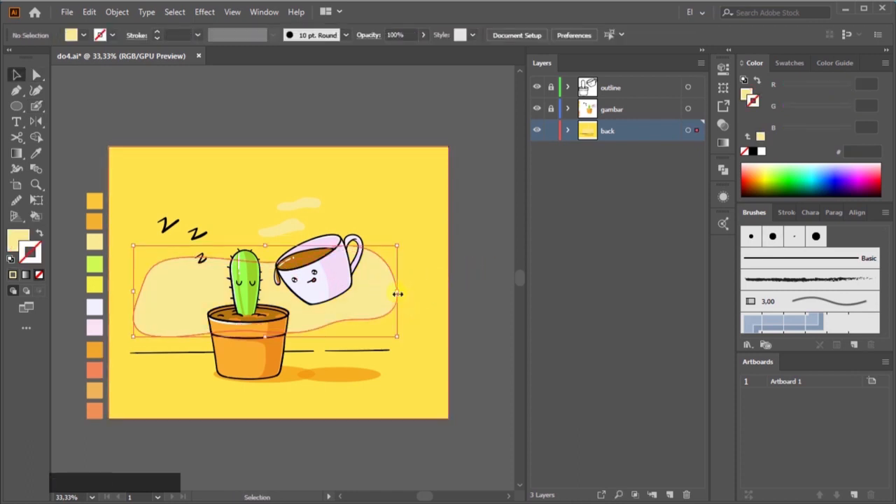
drag(325, 311, 340, 311)
mouse_move(273, 337)
mouse_down()
mouse_move(273, 348)
mouse_move(273, 337)
mouse_up()
drag(147, 295, 139, 296)
click(476, 297)
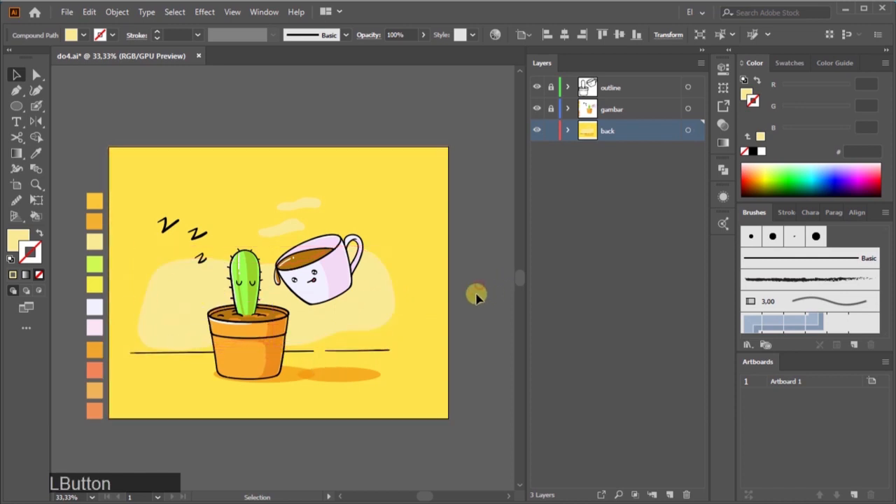
click(305, 204)
click(480, 226)
Step: Make the two orange shadow ellipses under the cup and the pot taller by extending them upward
scroll(394, 340, down, 1)
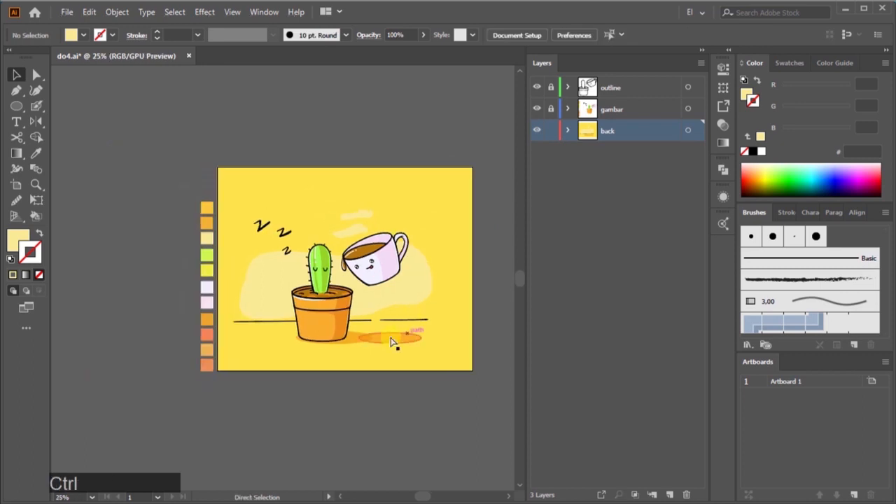
scroll(404, 319, up, 2)
scroll(404, 319, right, 1)
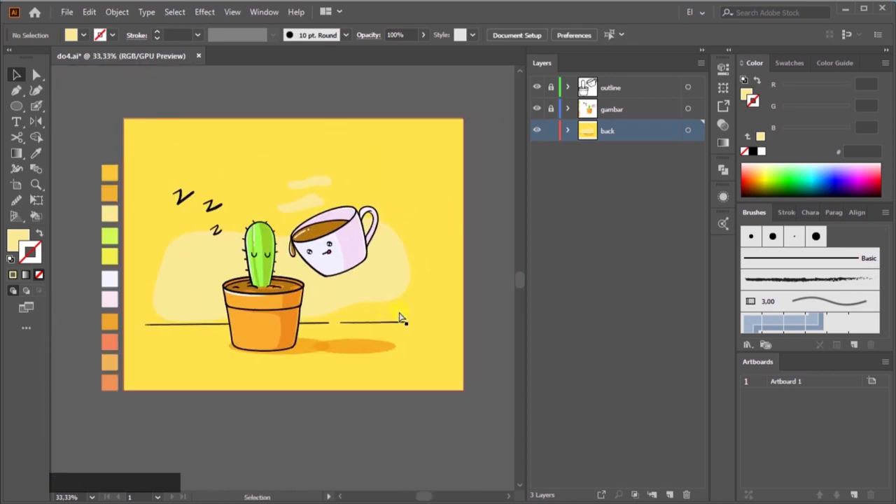
scroll(402, 318, right, 1)
click(379, 345)
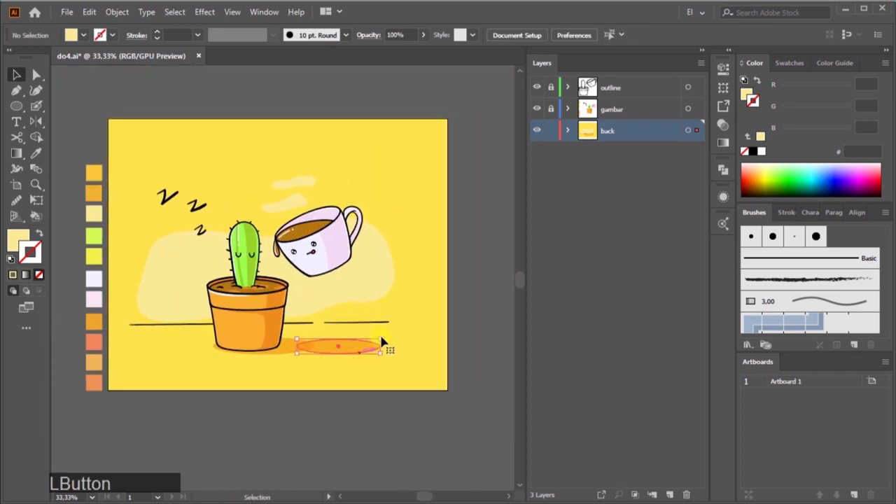
drag(379, 339, 379, 327)
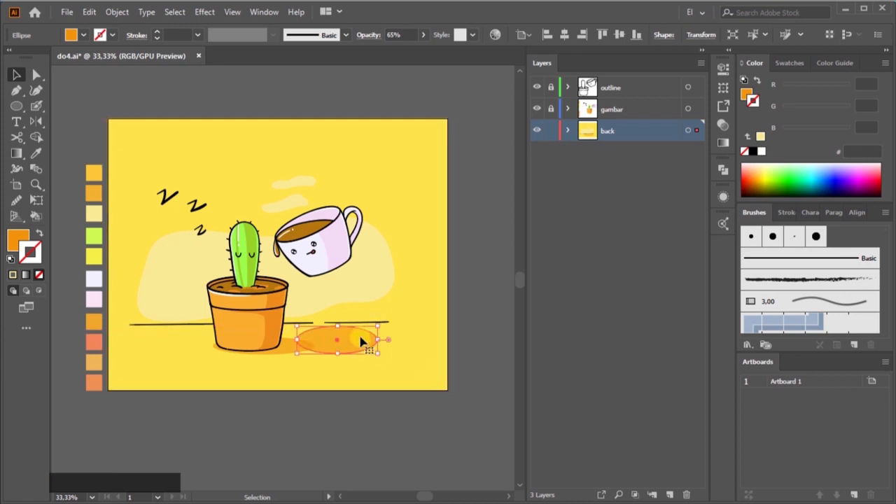
click(343, 342)
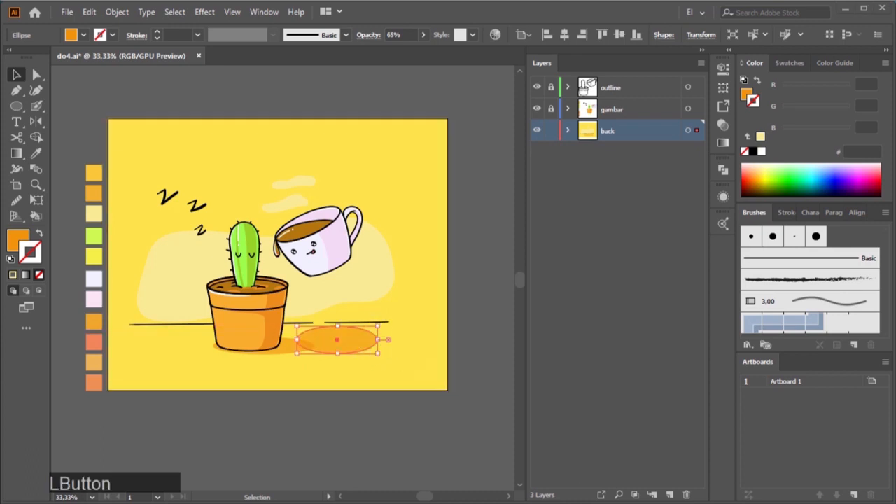
click(285, 346)
drag(264, 335, 264, 326)
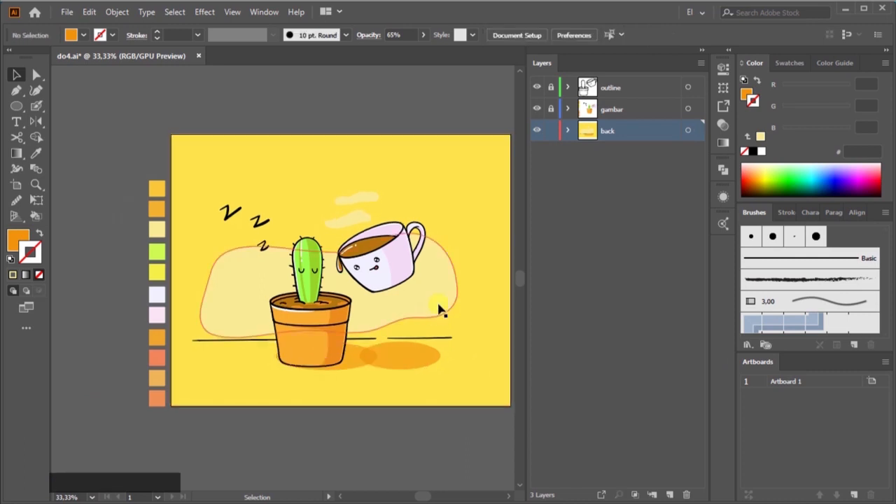
Step: Recolor the large blob behind the cactus and cup and the two steam streaks above the cup to light yellow FFFF9A
click(438, 304)
shift+click(355, 221)
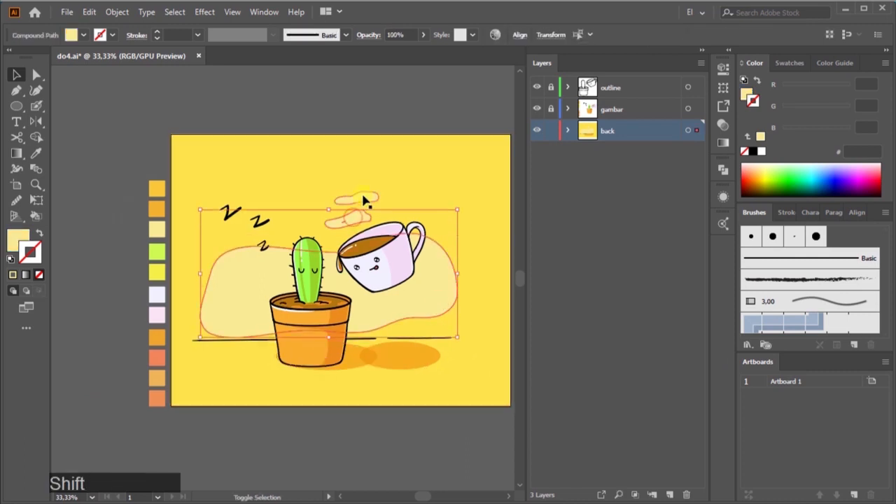
click(21, 246)
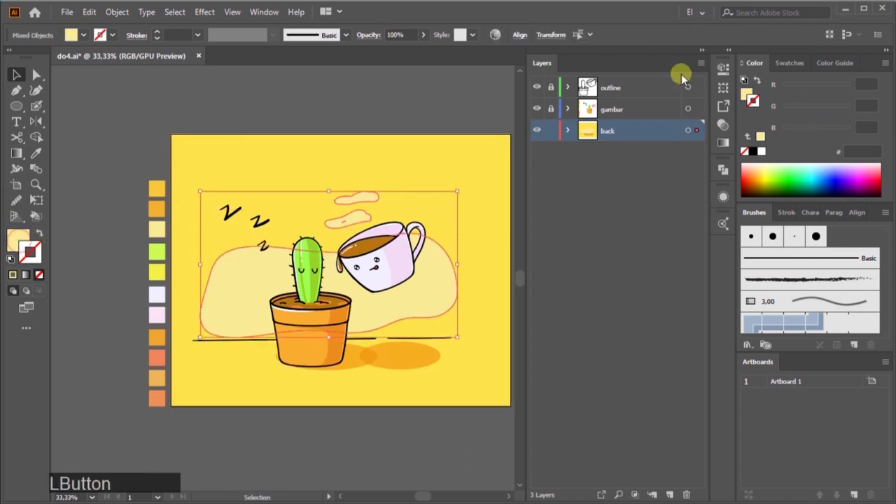
click(21, 238)
click(834, 130)
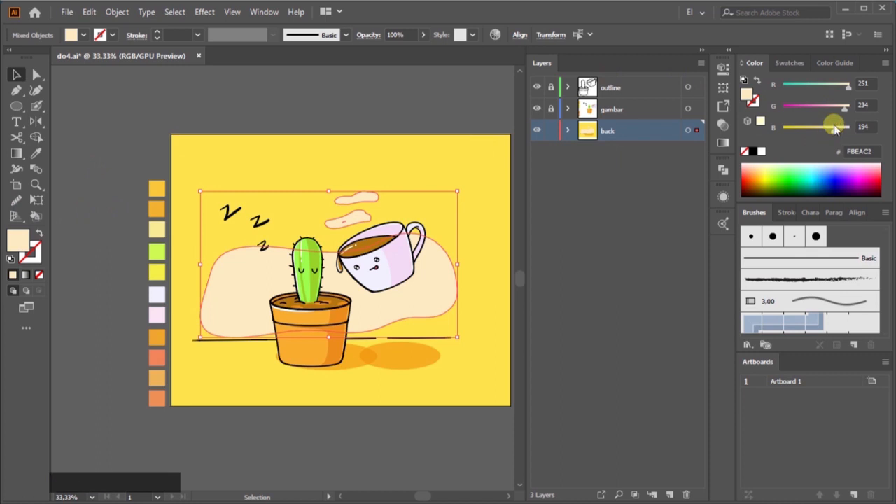
drag(834, 131, 825, 131)
drag(845, 109, 853, 90)
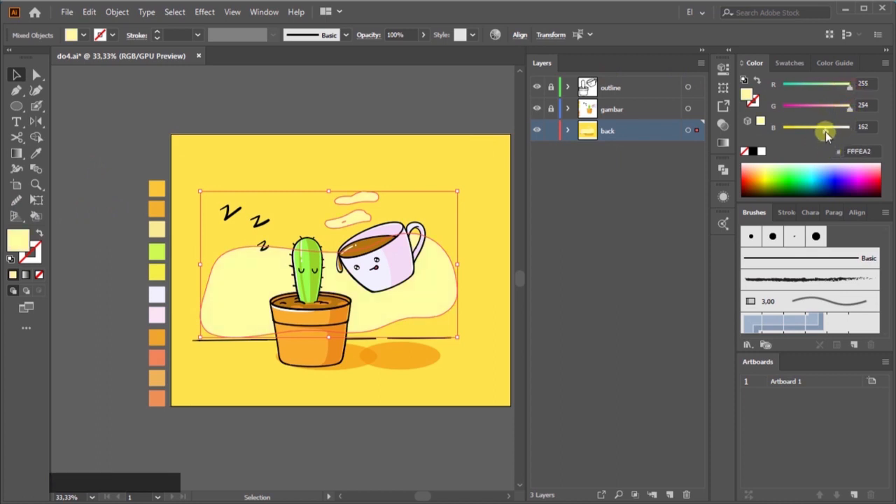
mouse_move(820, 130)
mouse_down()
mouse_move(830, 132)
mouse_move(847, 107)
mouse_move(848, 85)
mouse_move(836, 131)
mouse_up()
drag(847, 88, 825, 132)
click(416, 185)
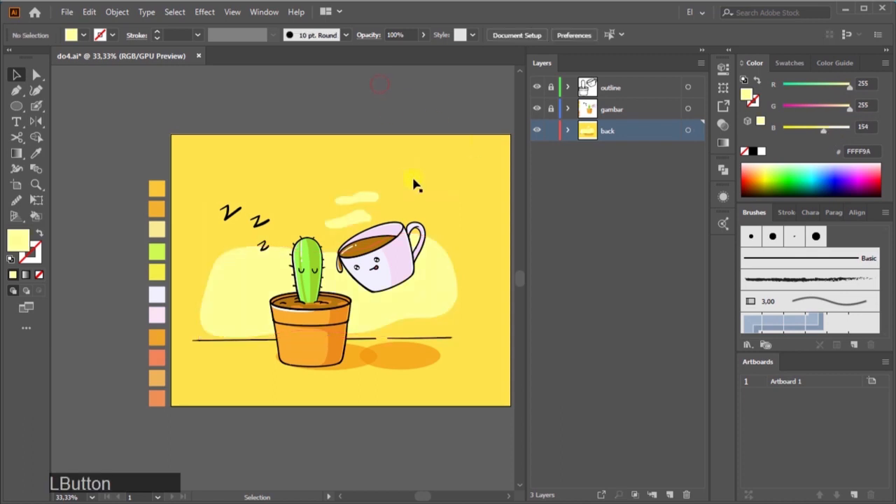
Step: Change the fill of the full-artboard background rectangle to a brighter yellow, FEEE51
scroll(416, 287, down, 3)
scroll(406, 286, right, 3)
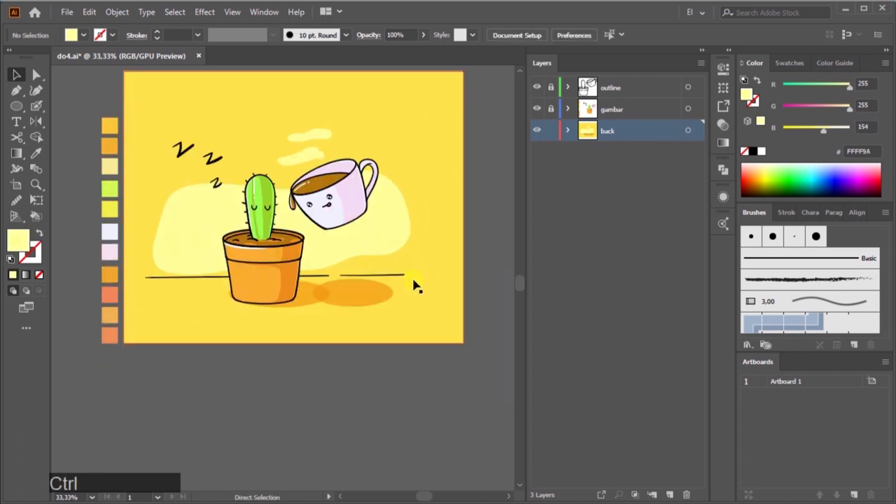
click(412, 199)
click(811, 133)
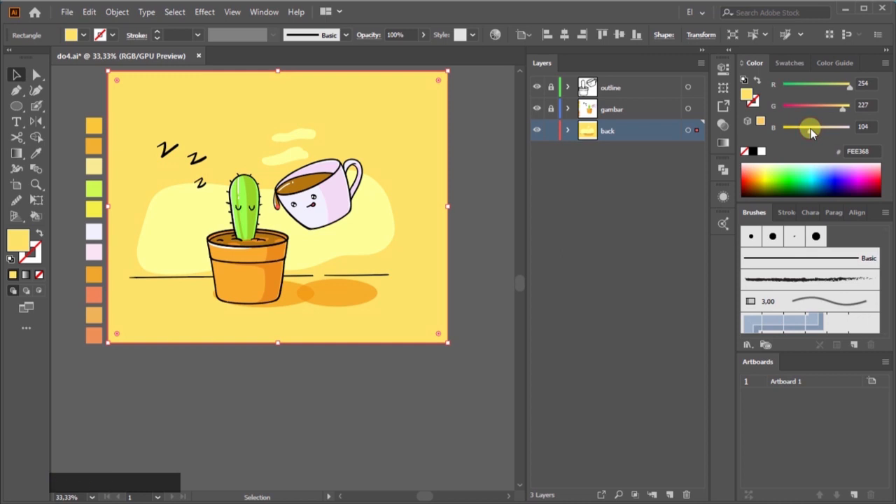
drag(811, 133, 803, 132)
drag(843, 110, 844, 112)
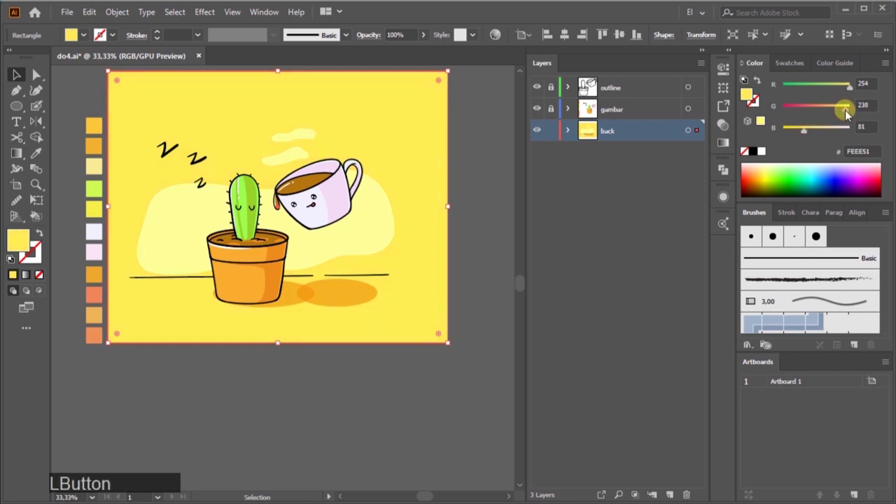
Step: Set the fill of the large blob behind the cactus and cup to FFFFA2
click(369, 223)
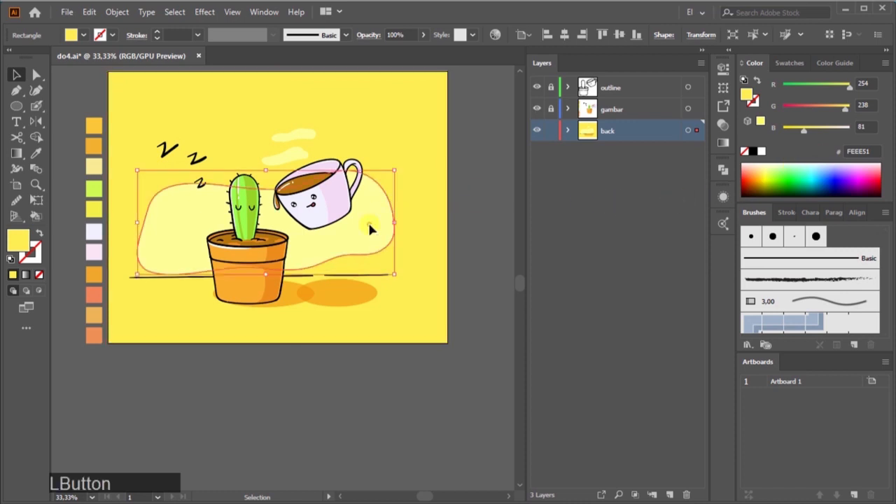
click(828, 133)
click(485, 180)
scroll(437, 271, left, 1)
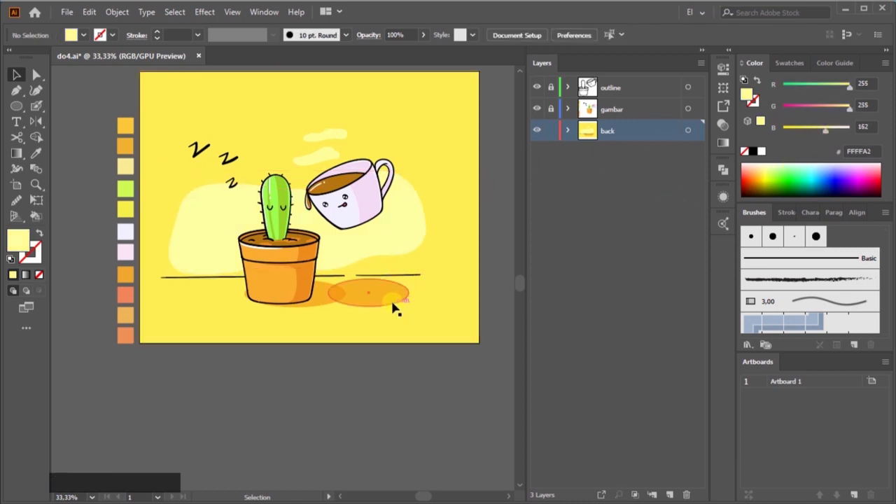
Step: Reduce the opacity of both orange shadow ellipses under the pot and cup to 51%
shift+click(394, 306)
shift+click(260, 309)
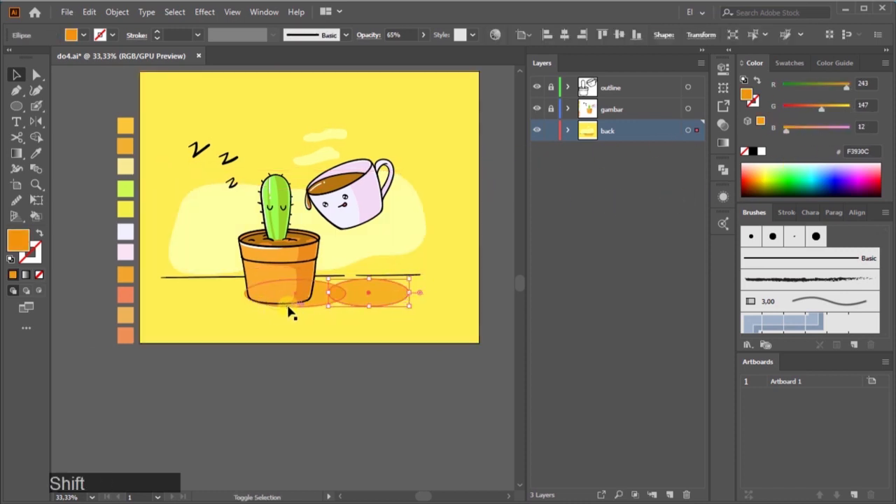
shift+click(322, 304)
click(423, 35)
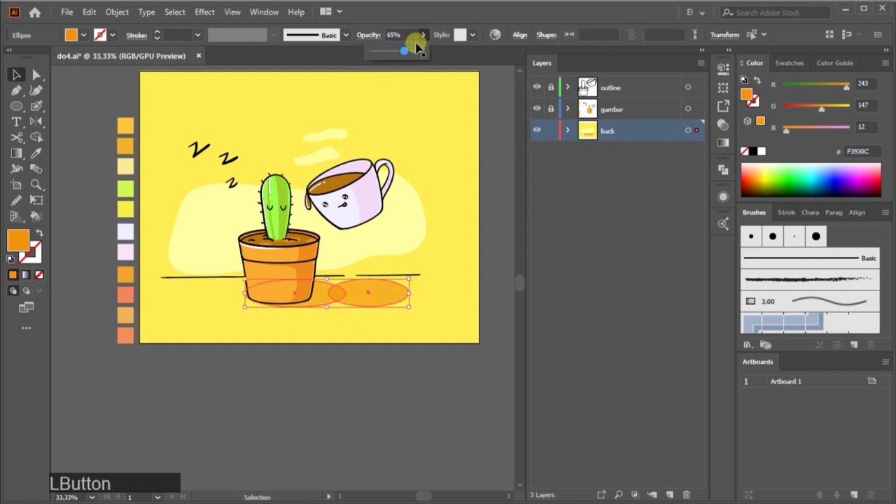
drag(416, 47, 397, 49)
click(404, 399)
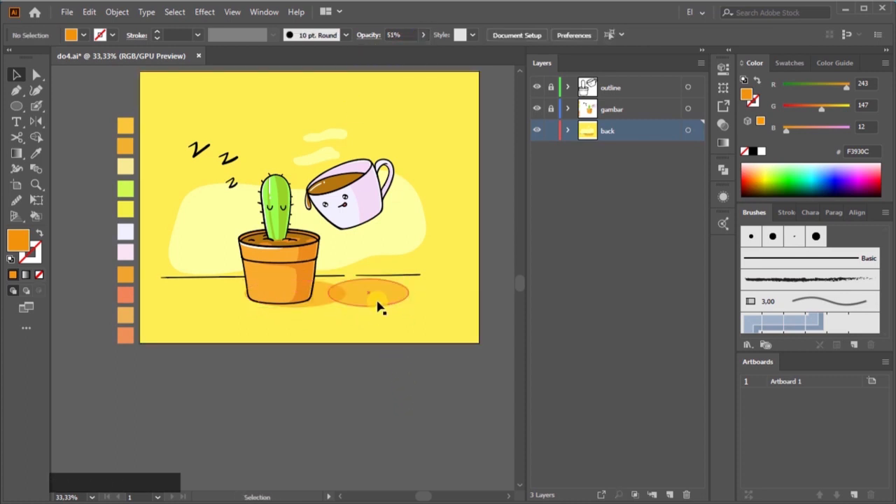
Step: Widen the cup's shadow ellipse toward the right and the pot's shadow ellipse slightly toward the left
click(379, 302)
drag(409, 293, 421, 293)
click(426, 408)
scroll(412, 406, left, 4)
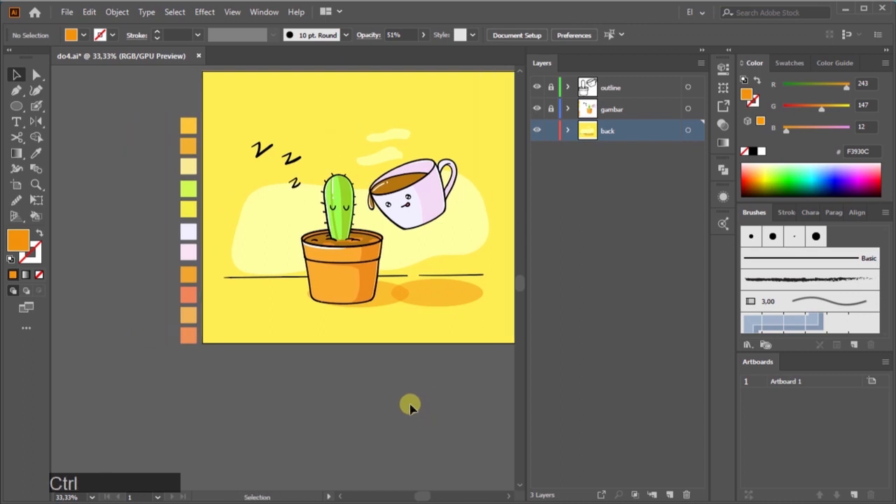
click(394, 304)
drag(310, 295, 304, 293)
click(350, 374)
scroll(354, 389, up, 1)
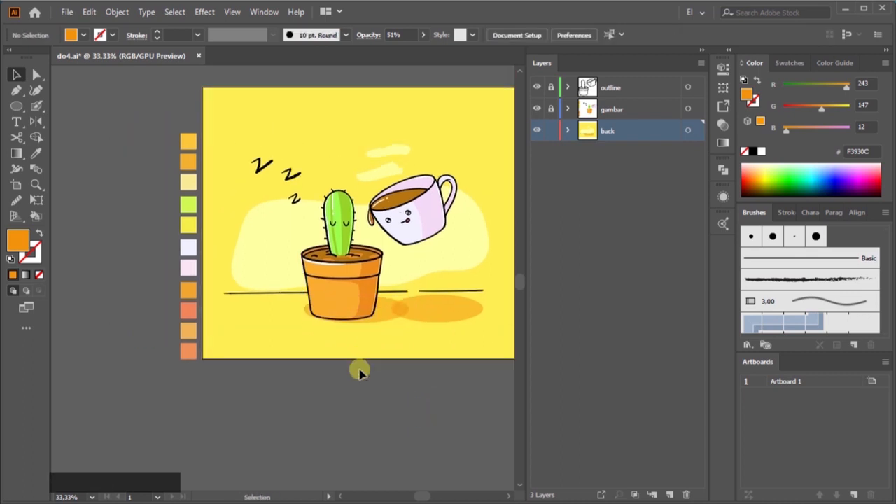
key(ctrl+minus)
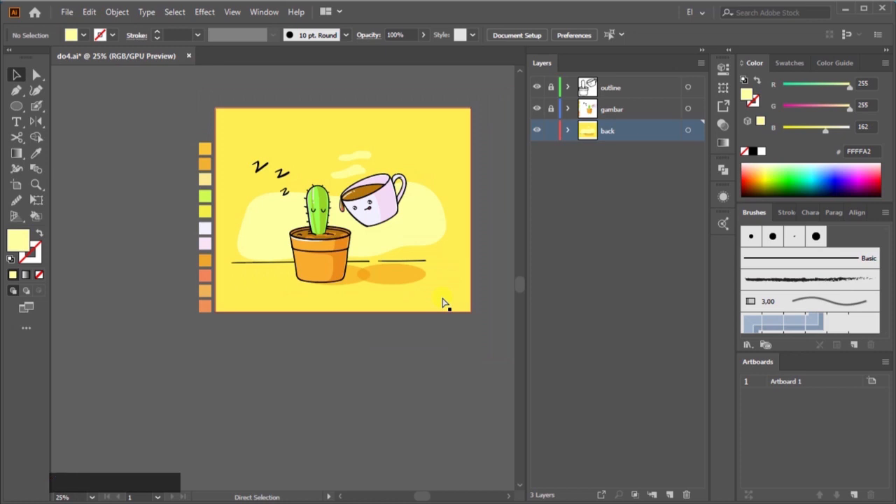